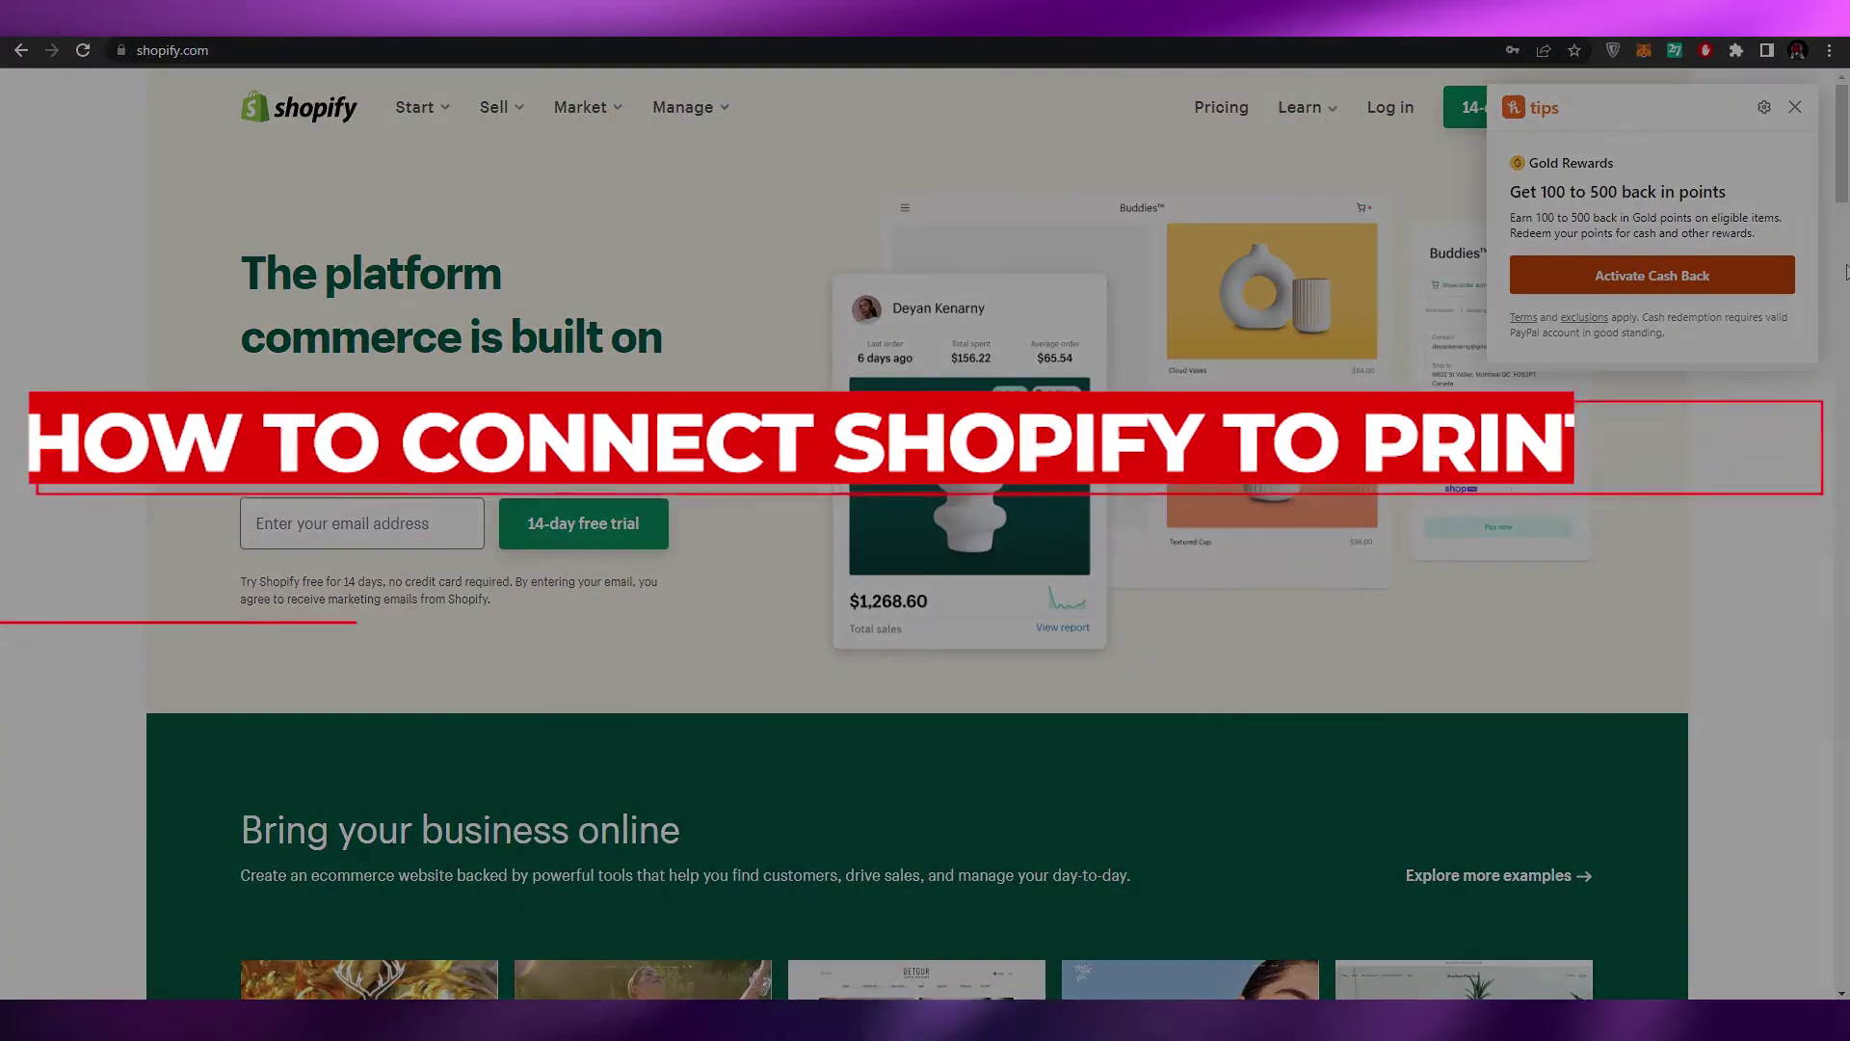
Dismiss the cash-back offer popup on the Shopify site and return to the Printful website.
click(1794, 109)
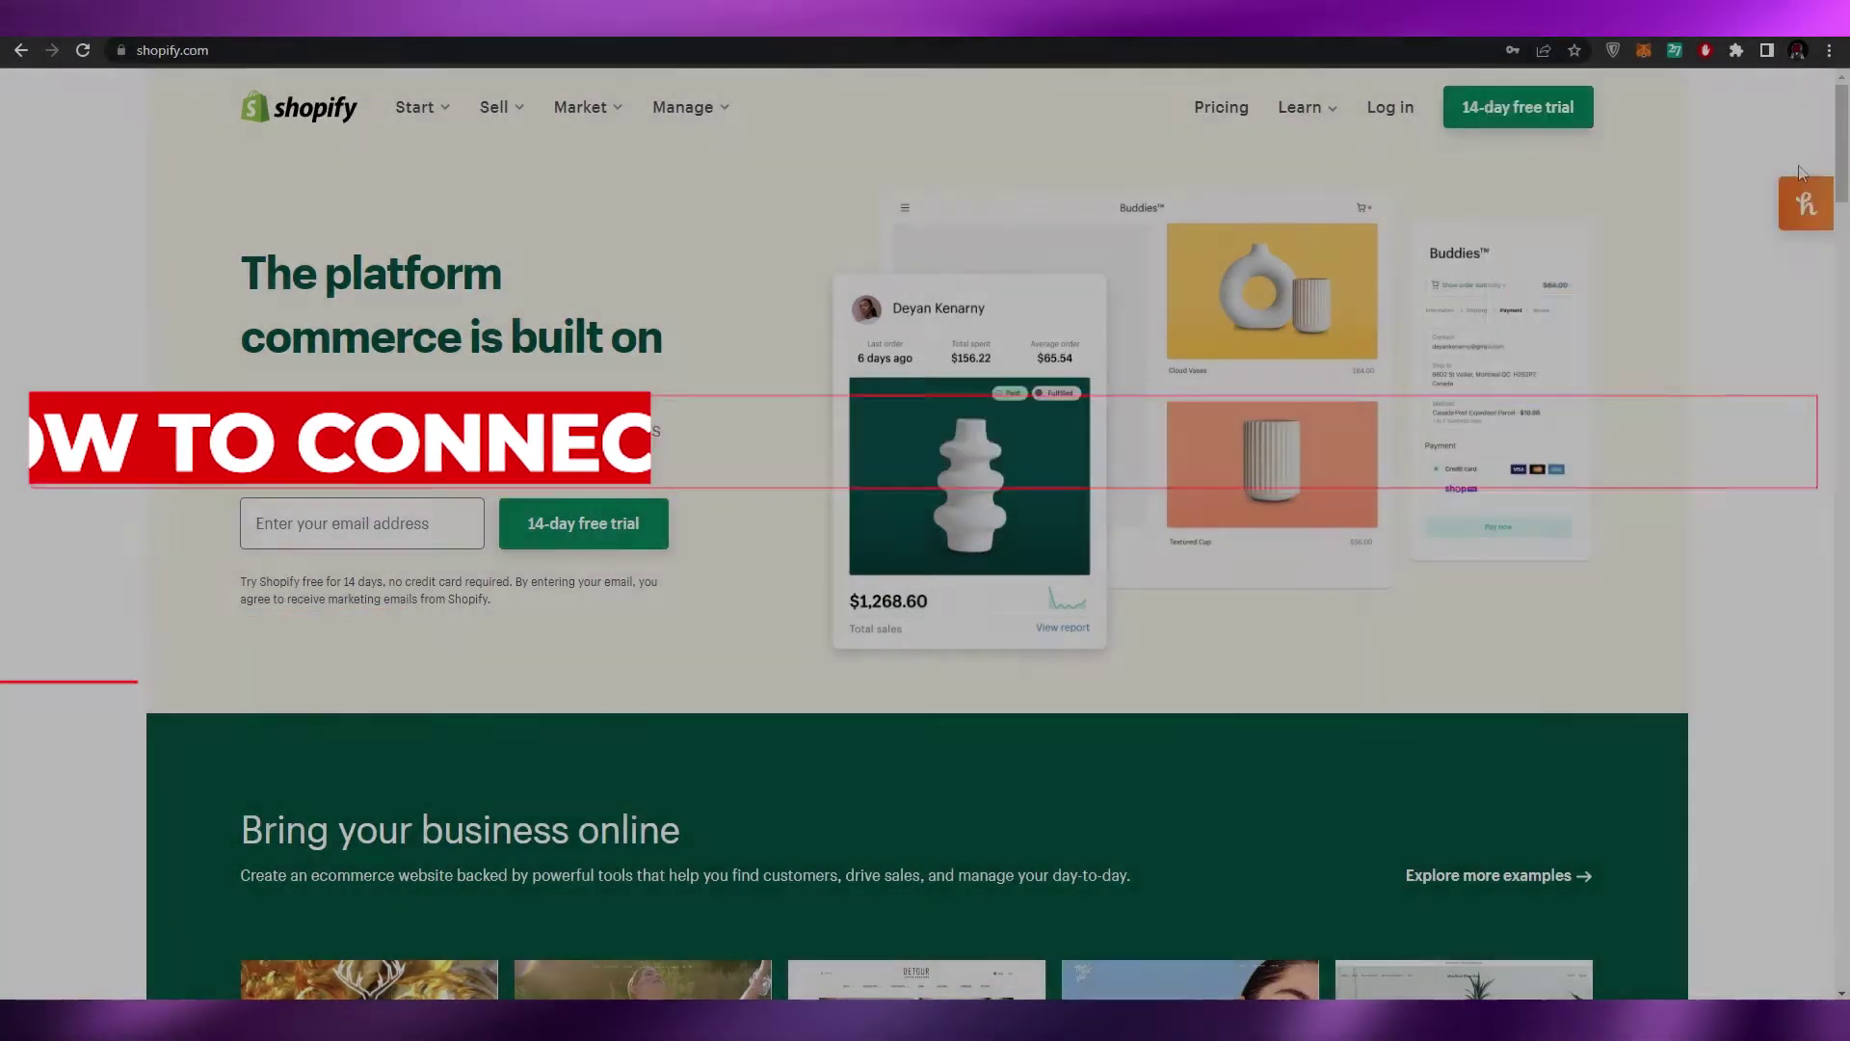
click(1805, 204)
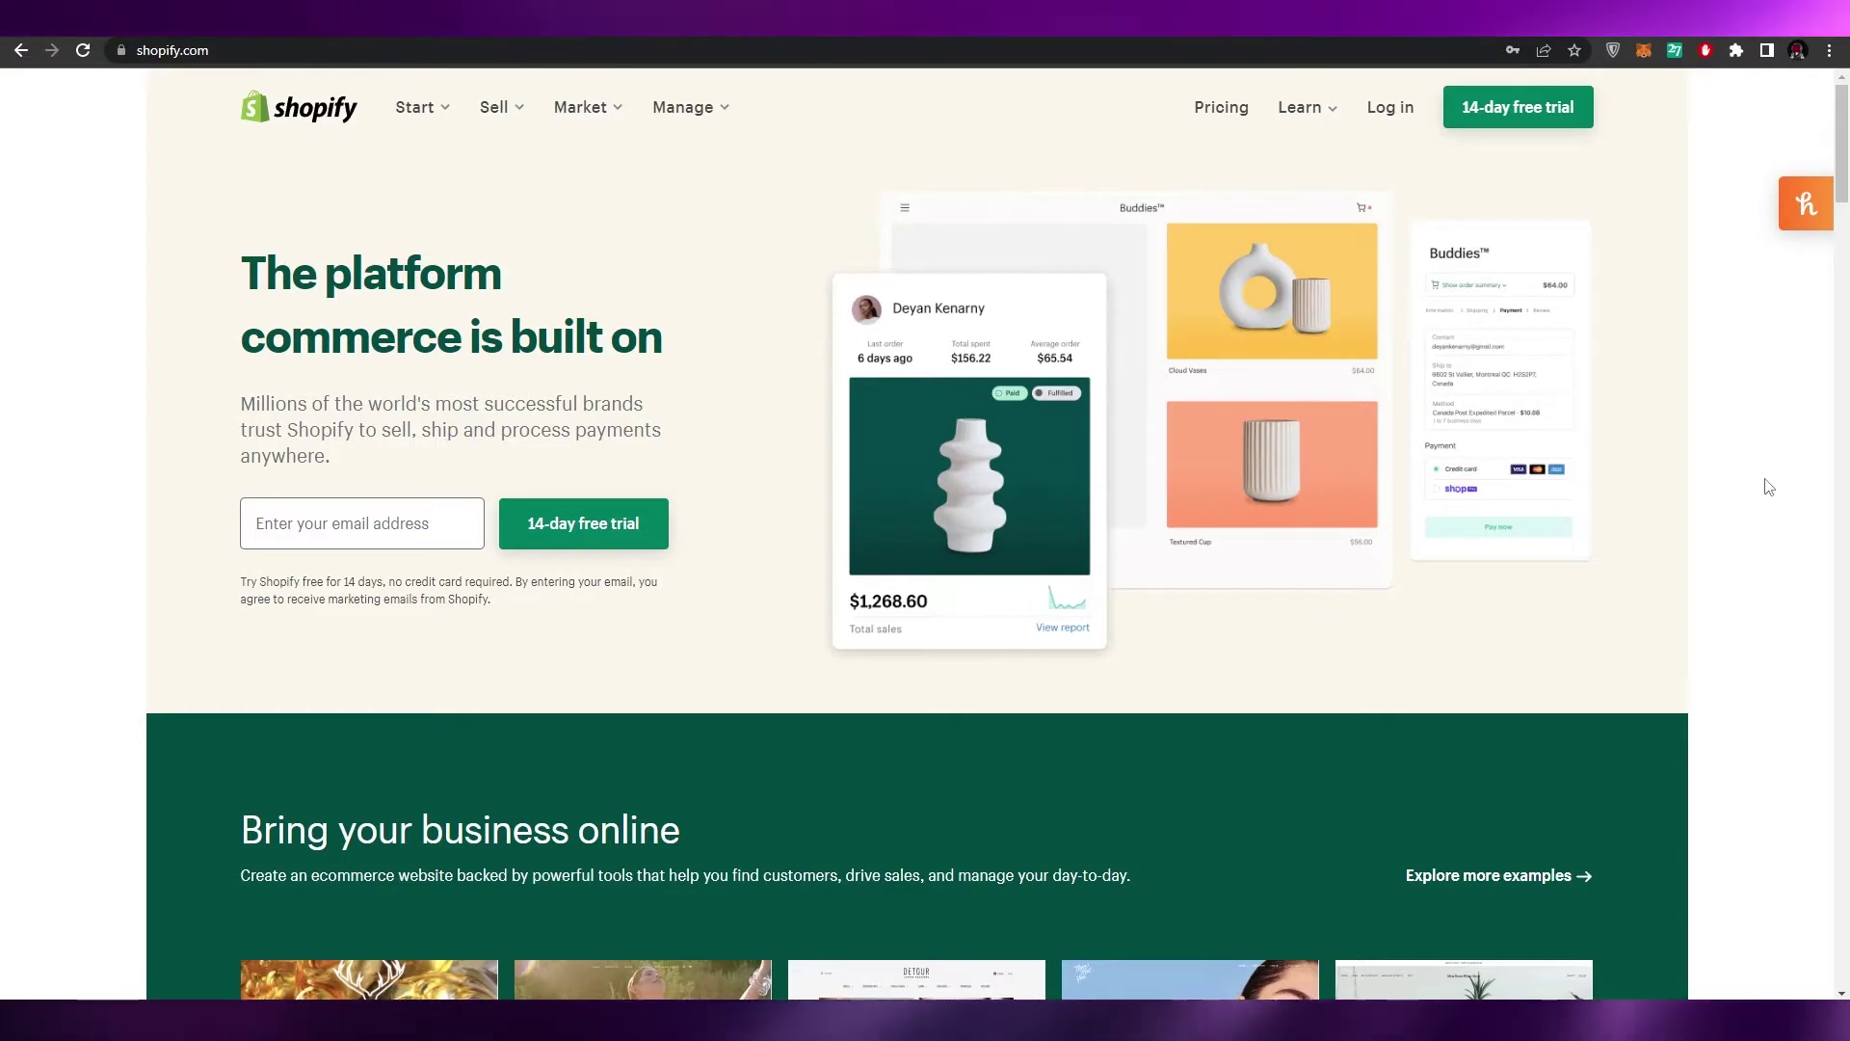
key(alt+Left)
Examine the Printful home page, including its fulfillment options, customizable products and the platforms it can connect to.
scroll(969, 706, up, 20)
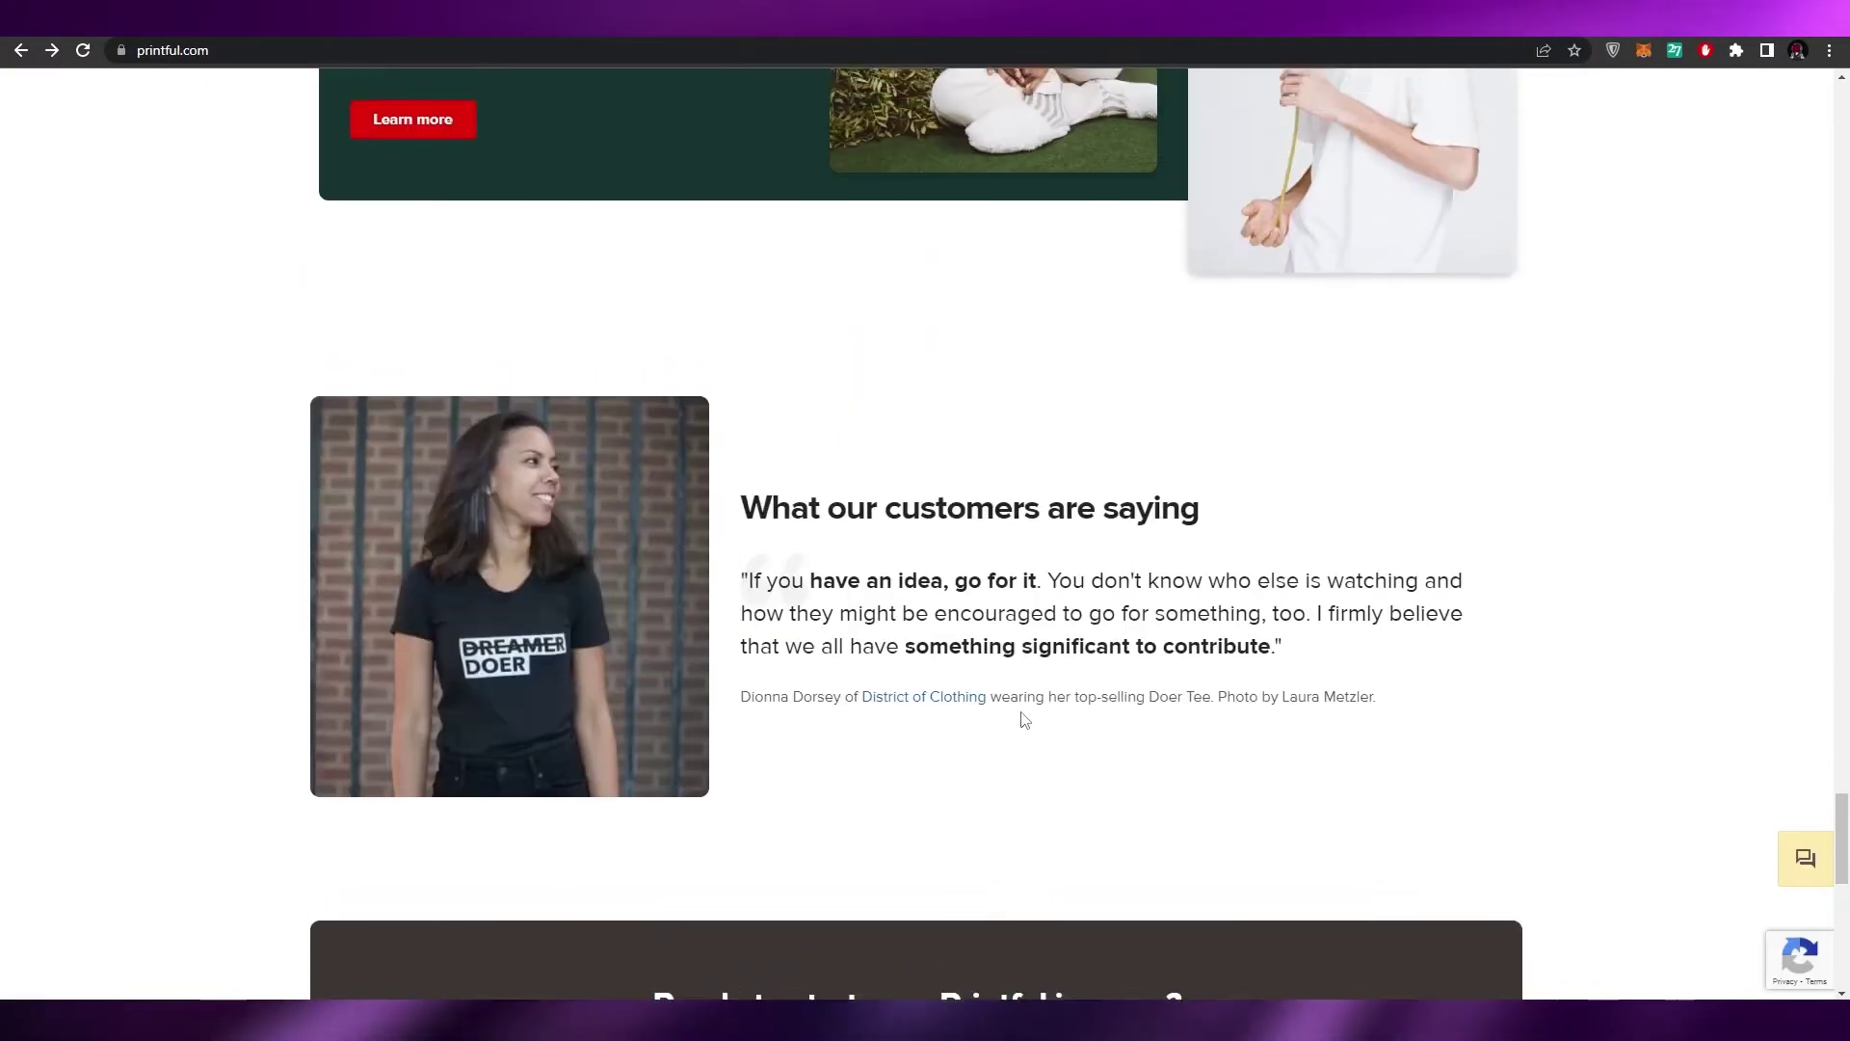
scroll(925, 520, up, 20)
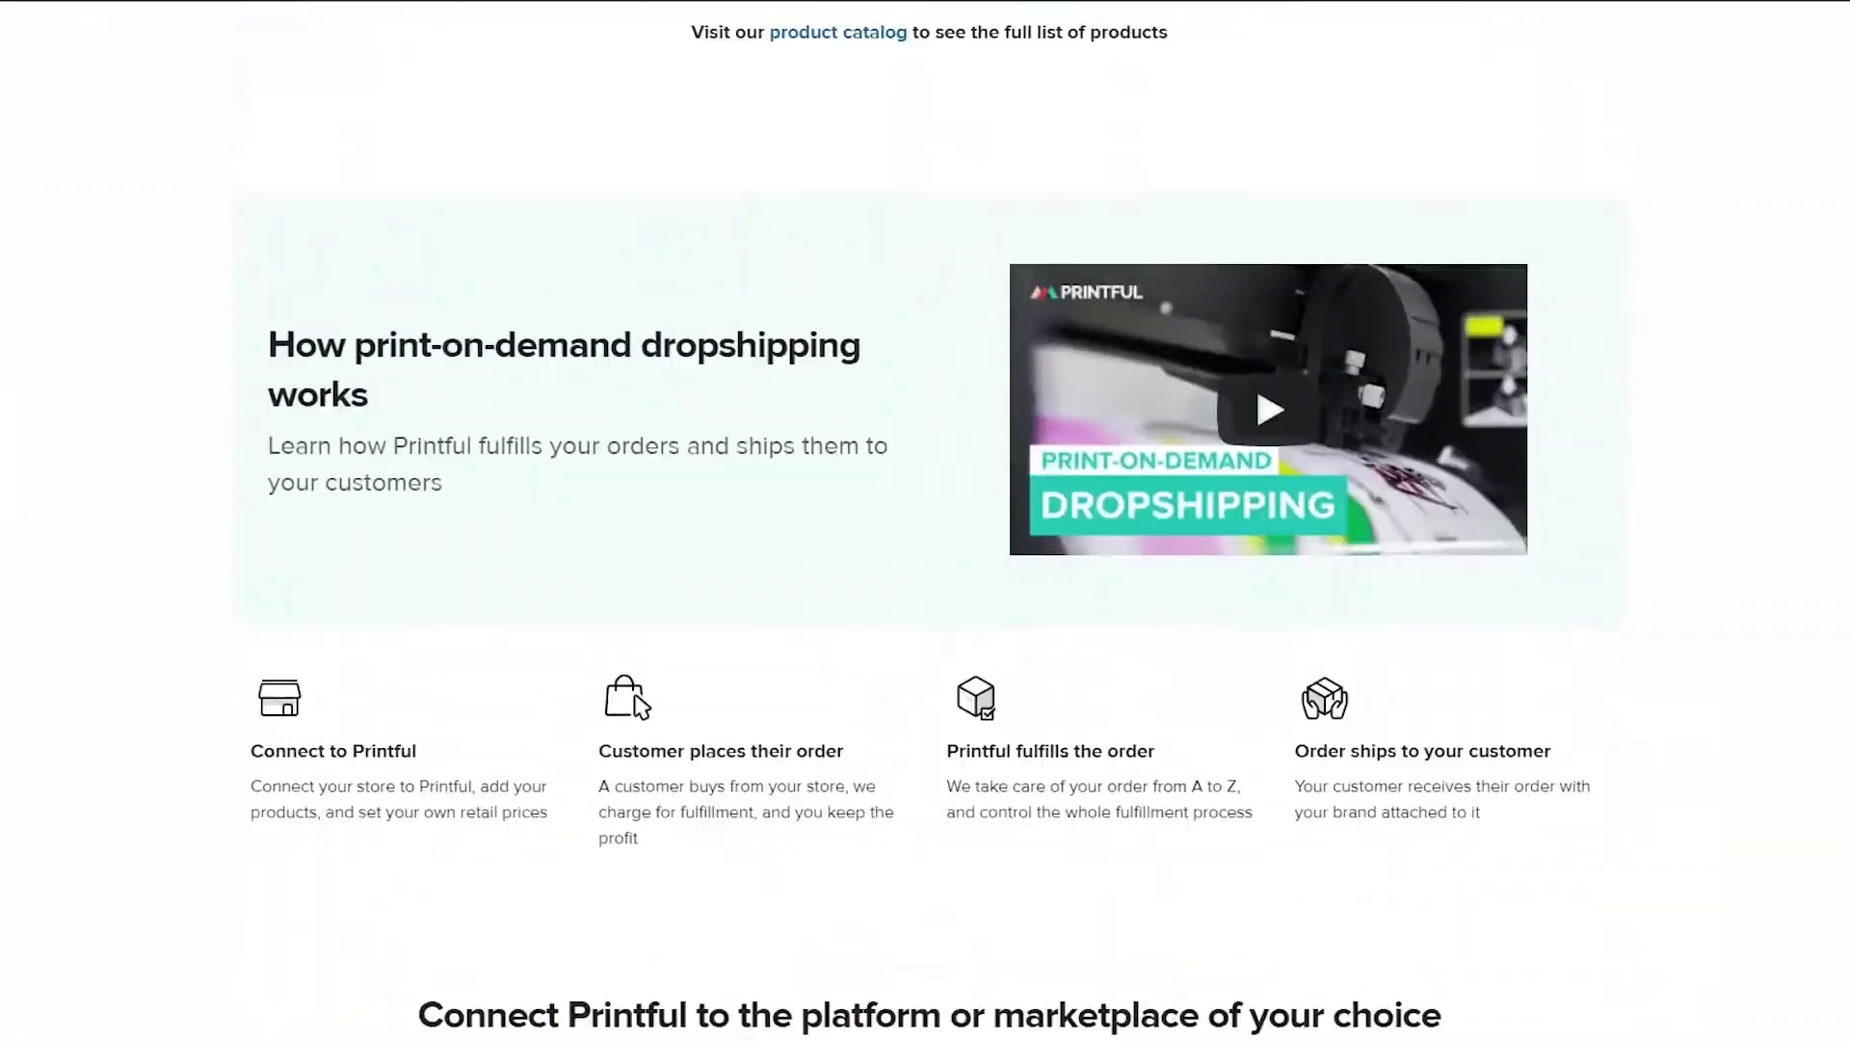
scroll(925, 520, up, 15)
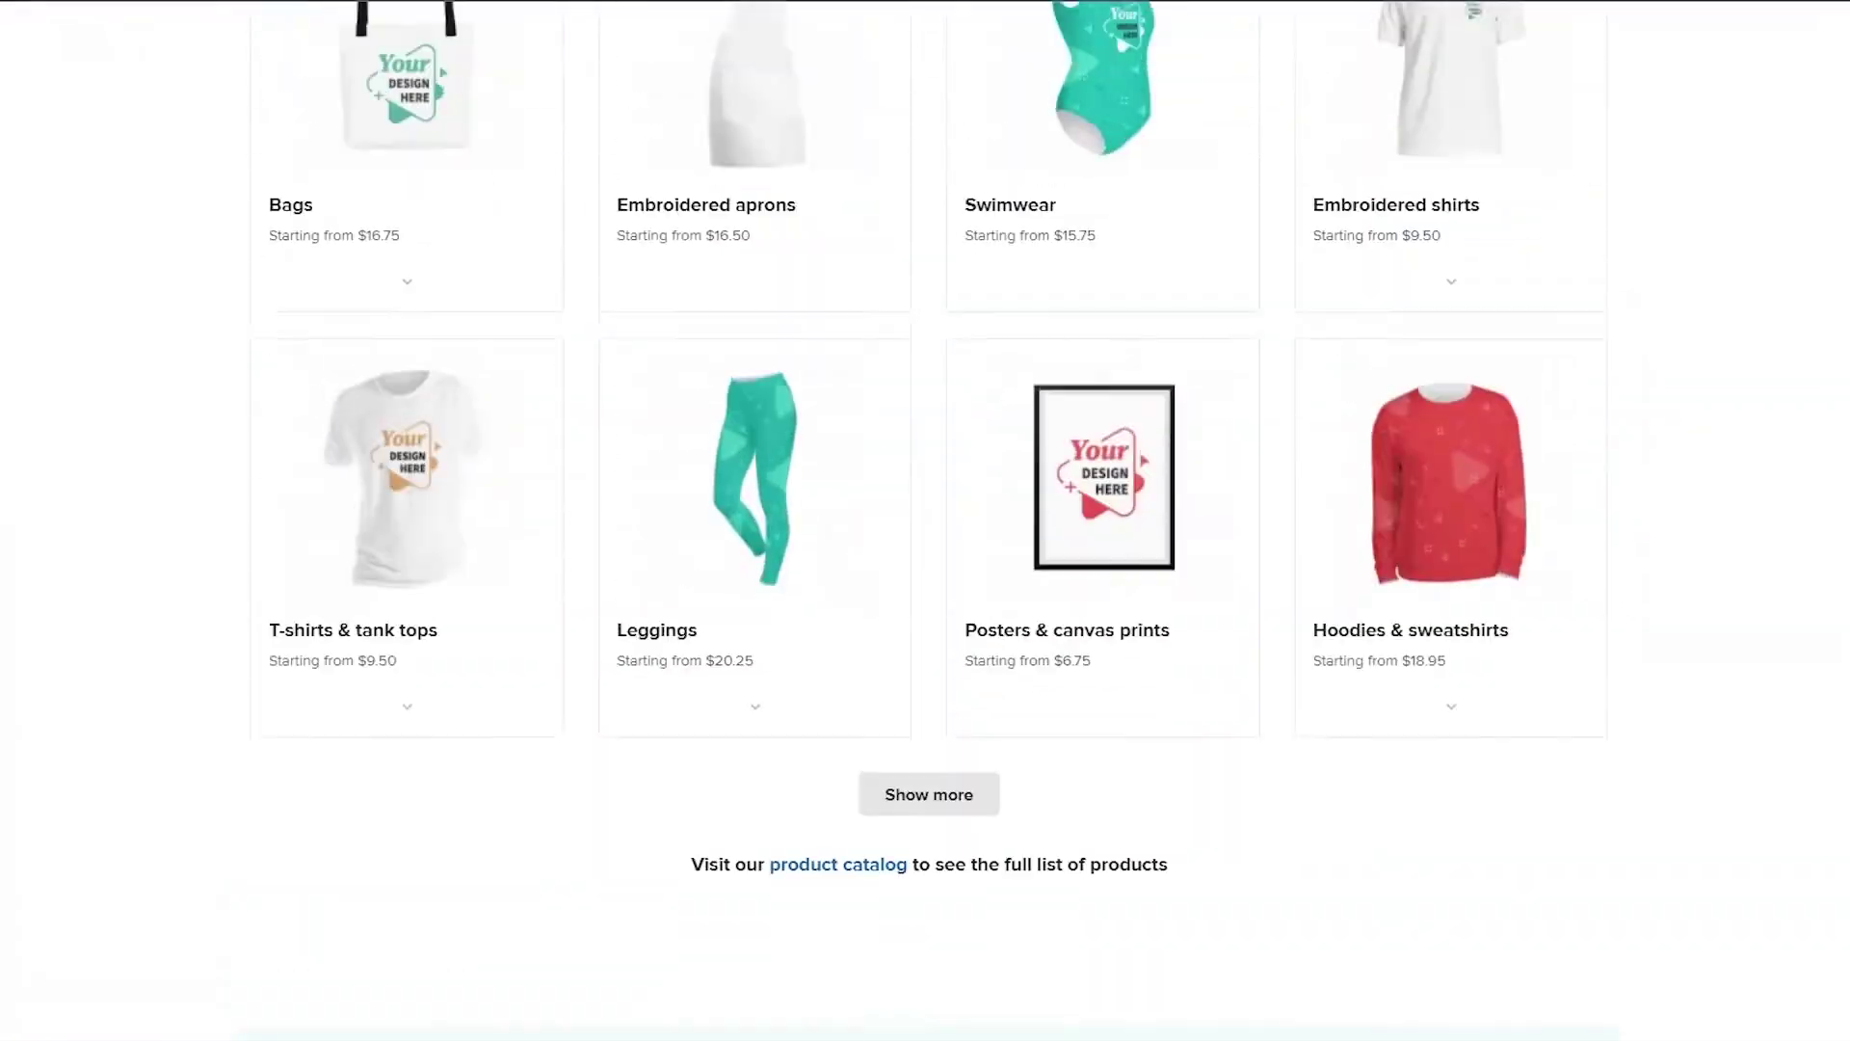
scroll(925, 520, up, 10)
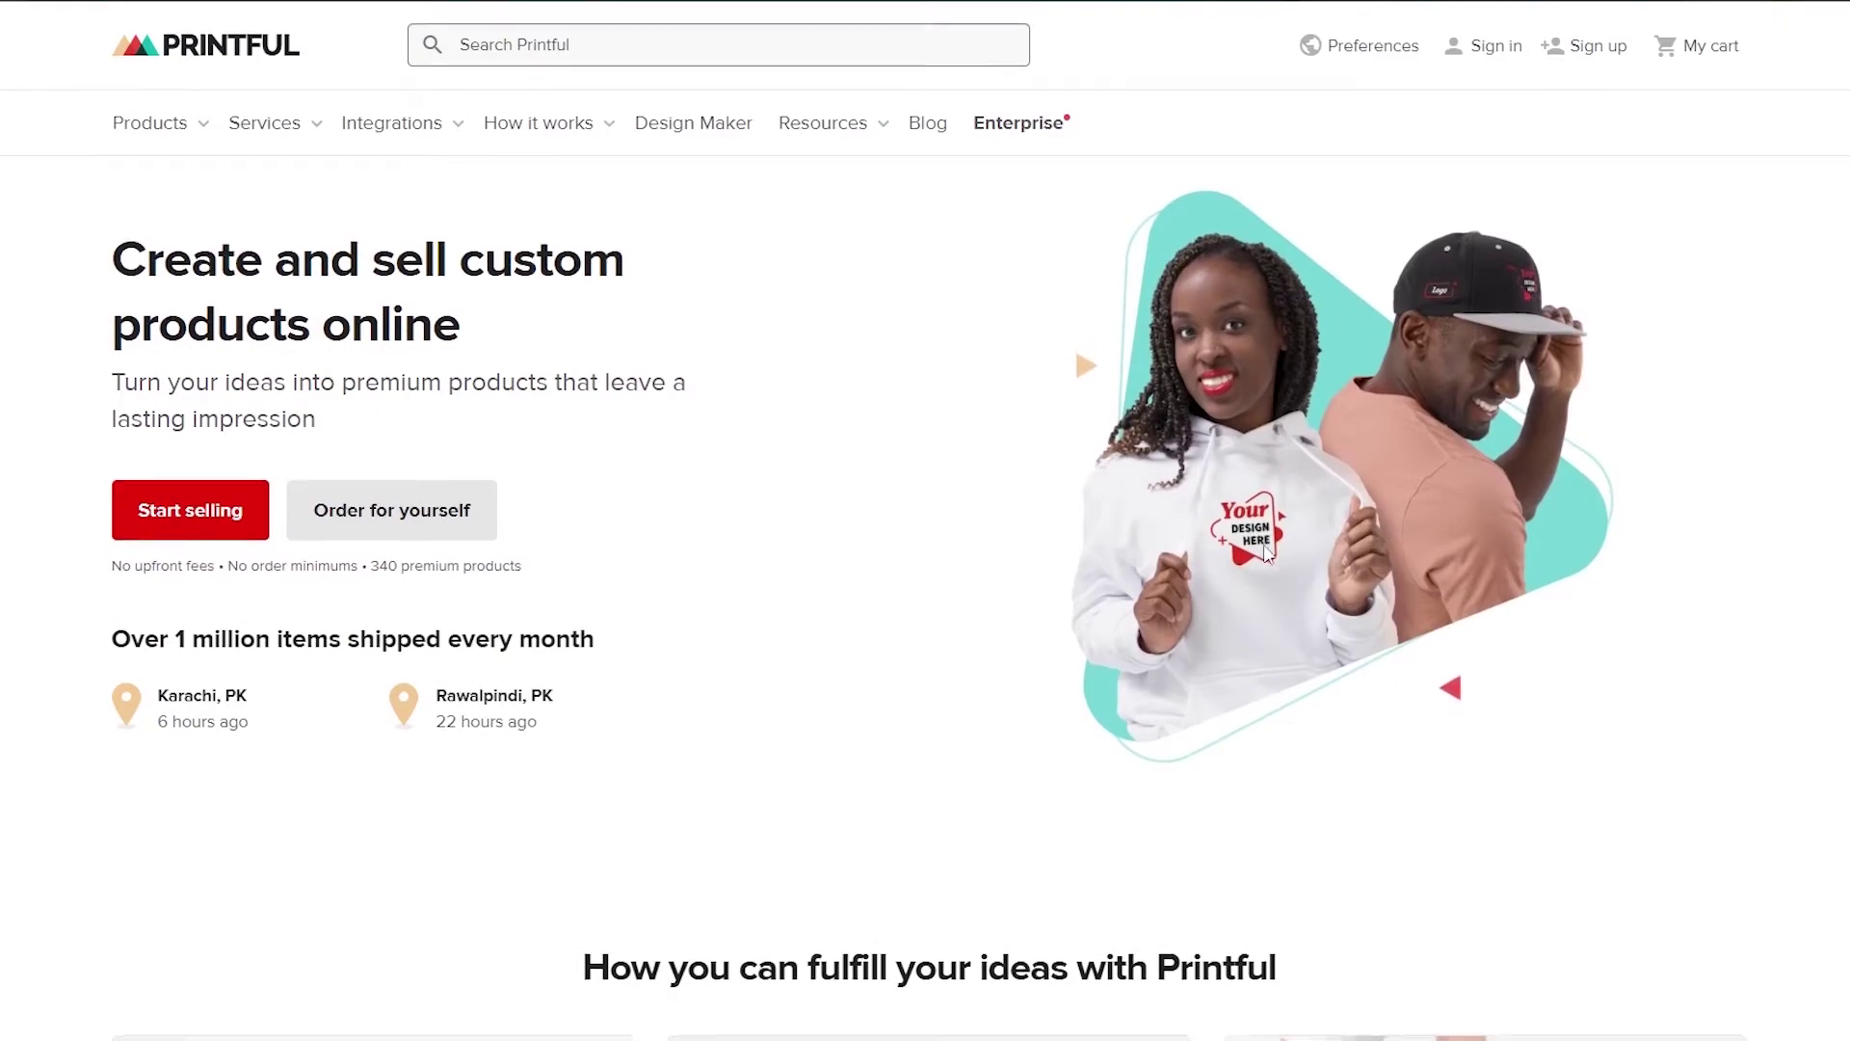
scroll(1280, 550, down, 5)
scroll(1181, 619, up, 4)
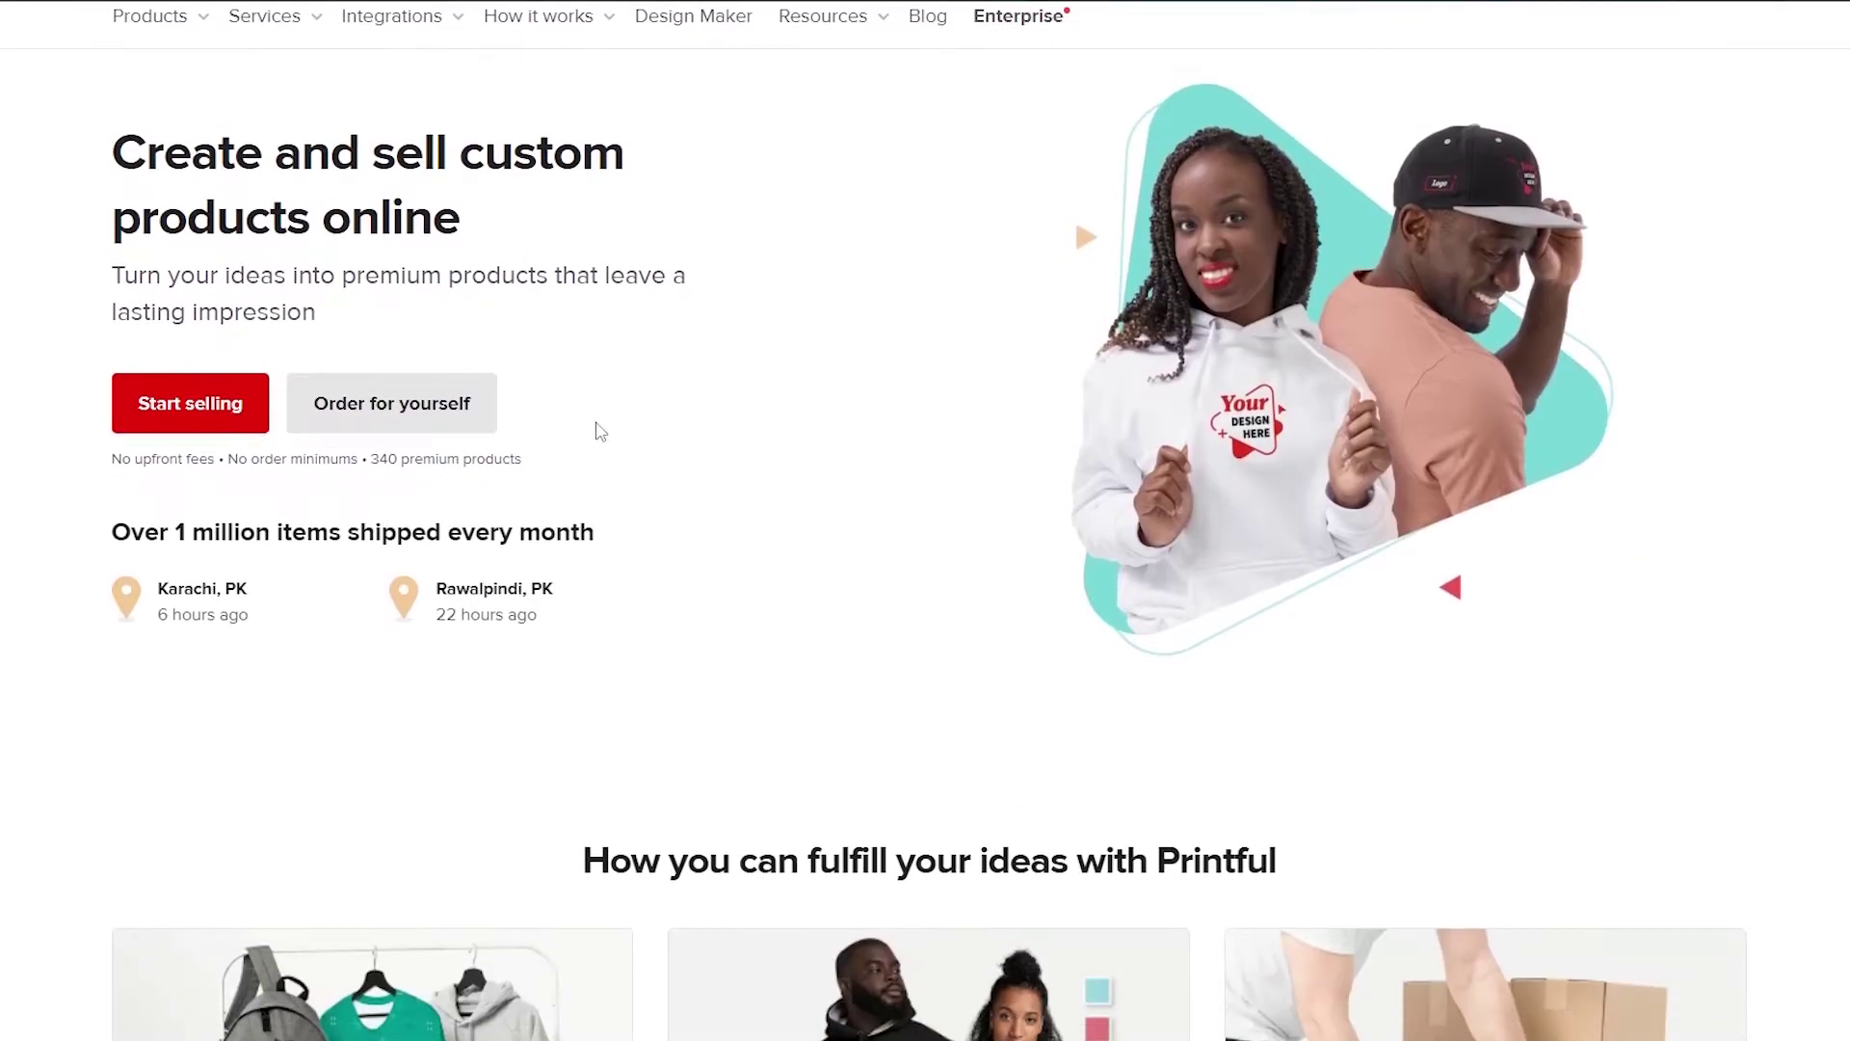
scroll(784, 694, up, 1)
scroll(748, 669, down, 6)
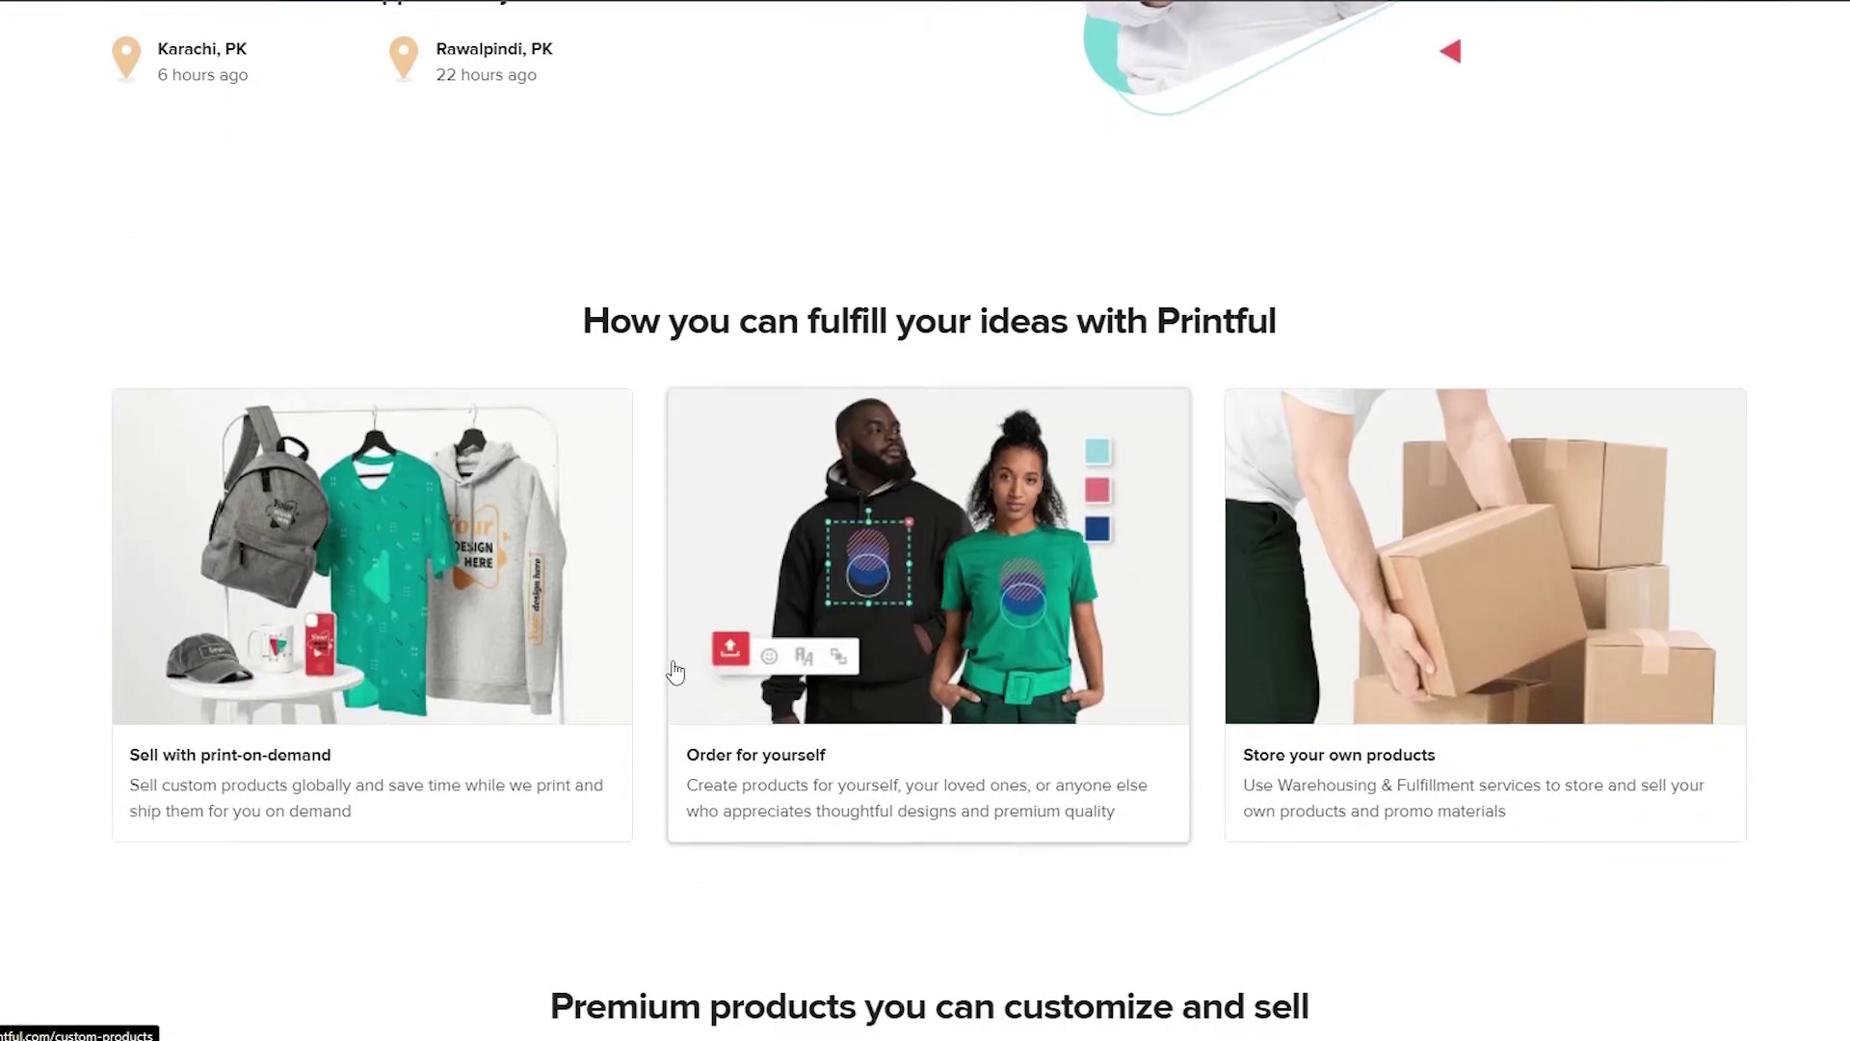
scroll(674, 672, down, 5)
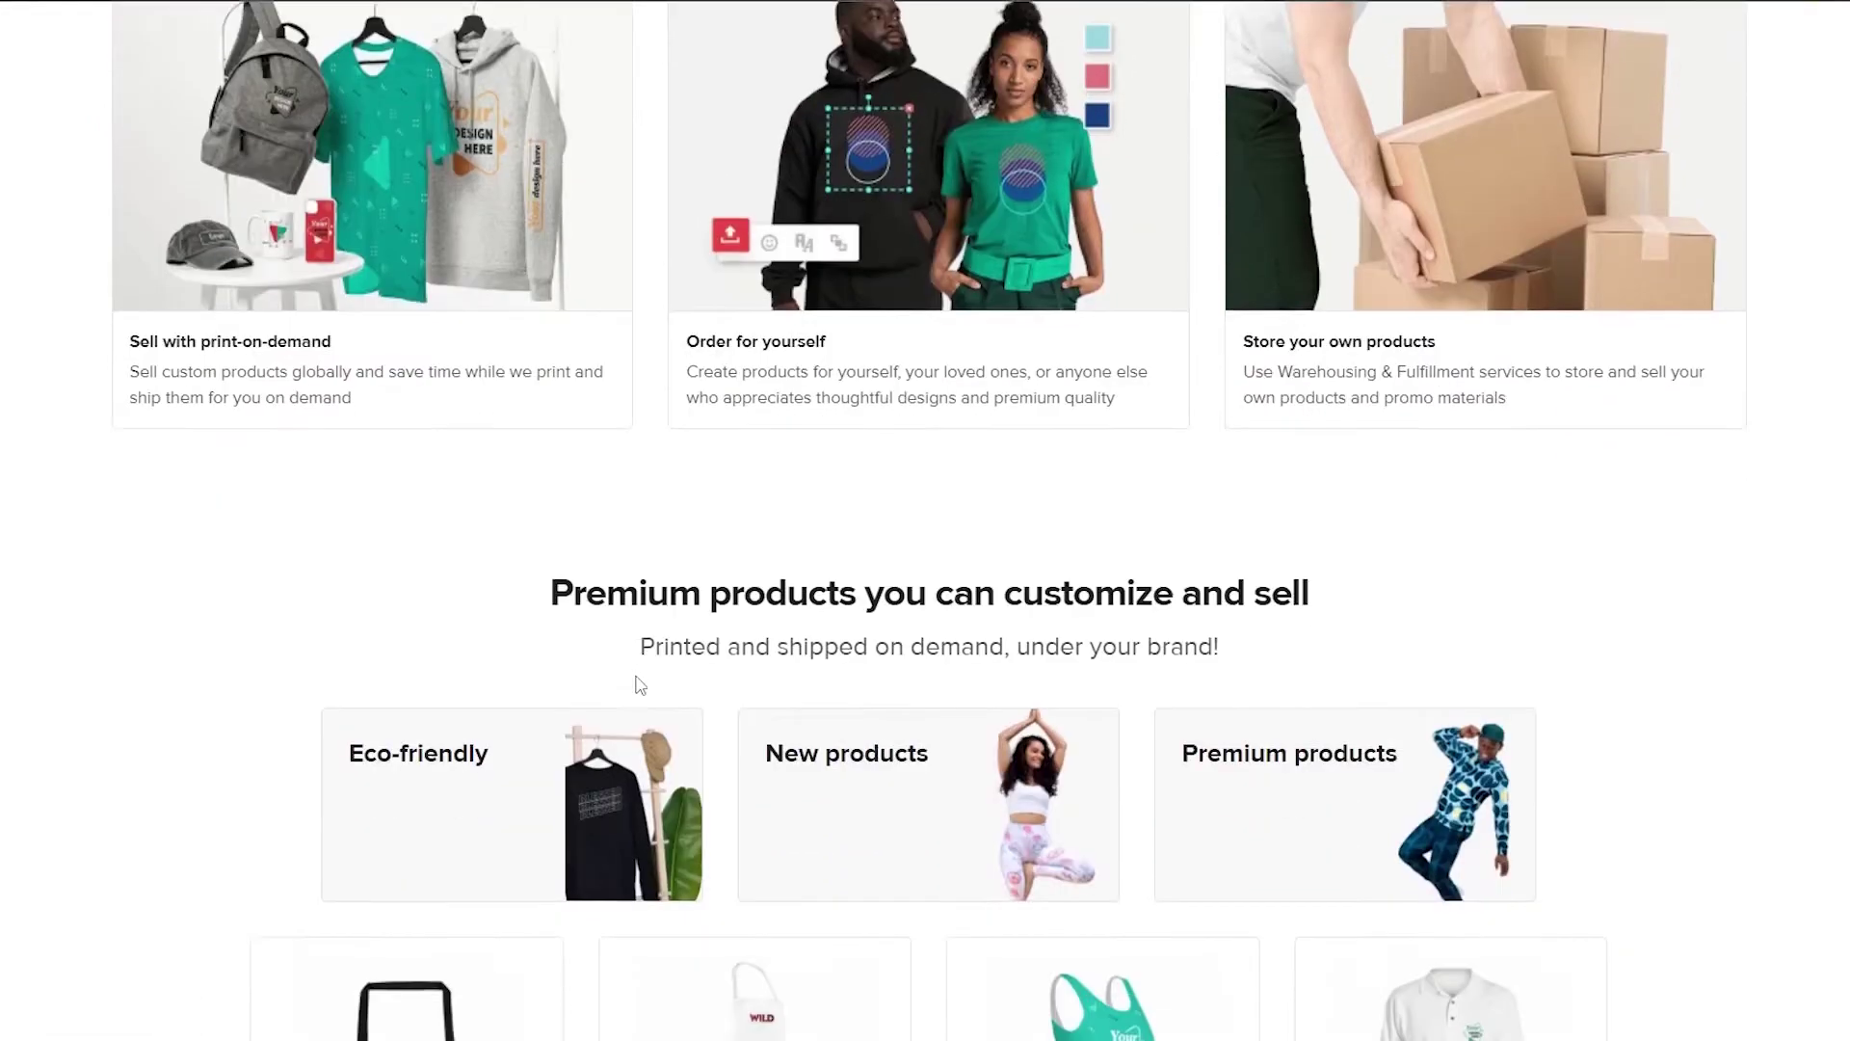
scroll(1321, 764, down, 11)
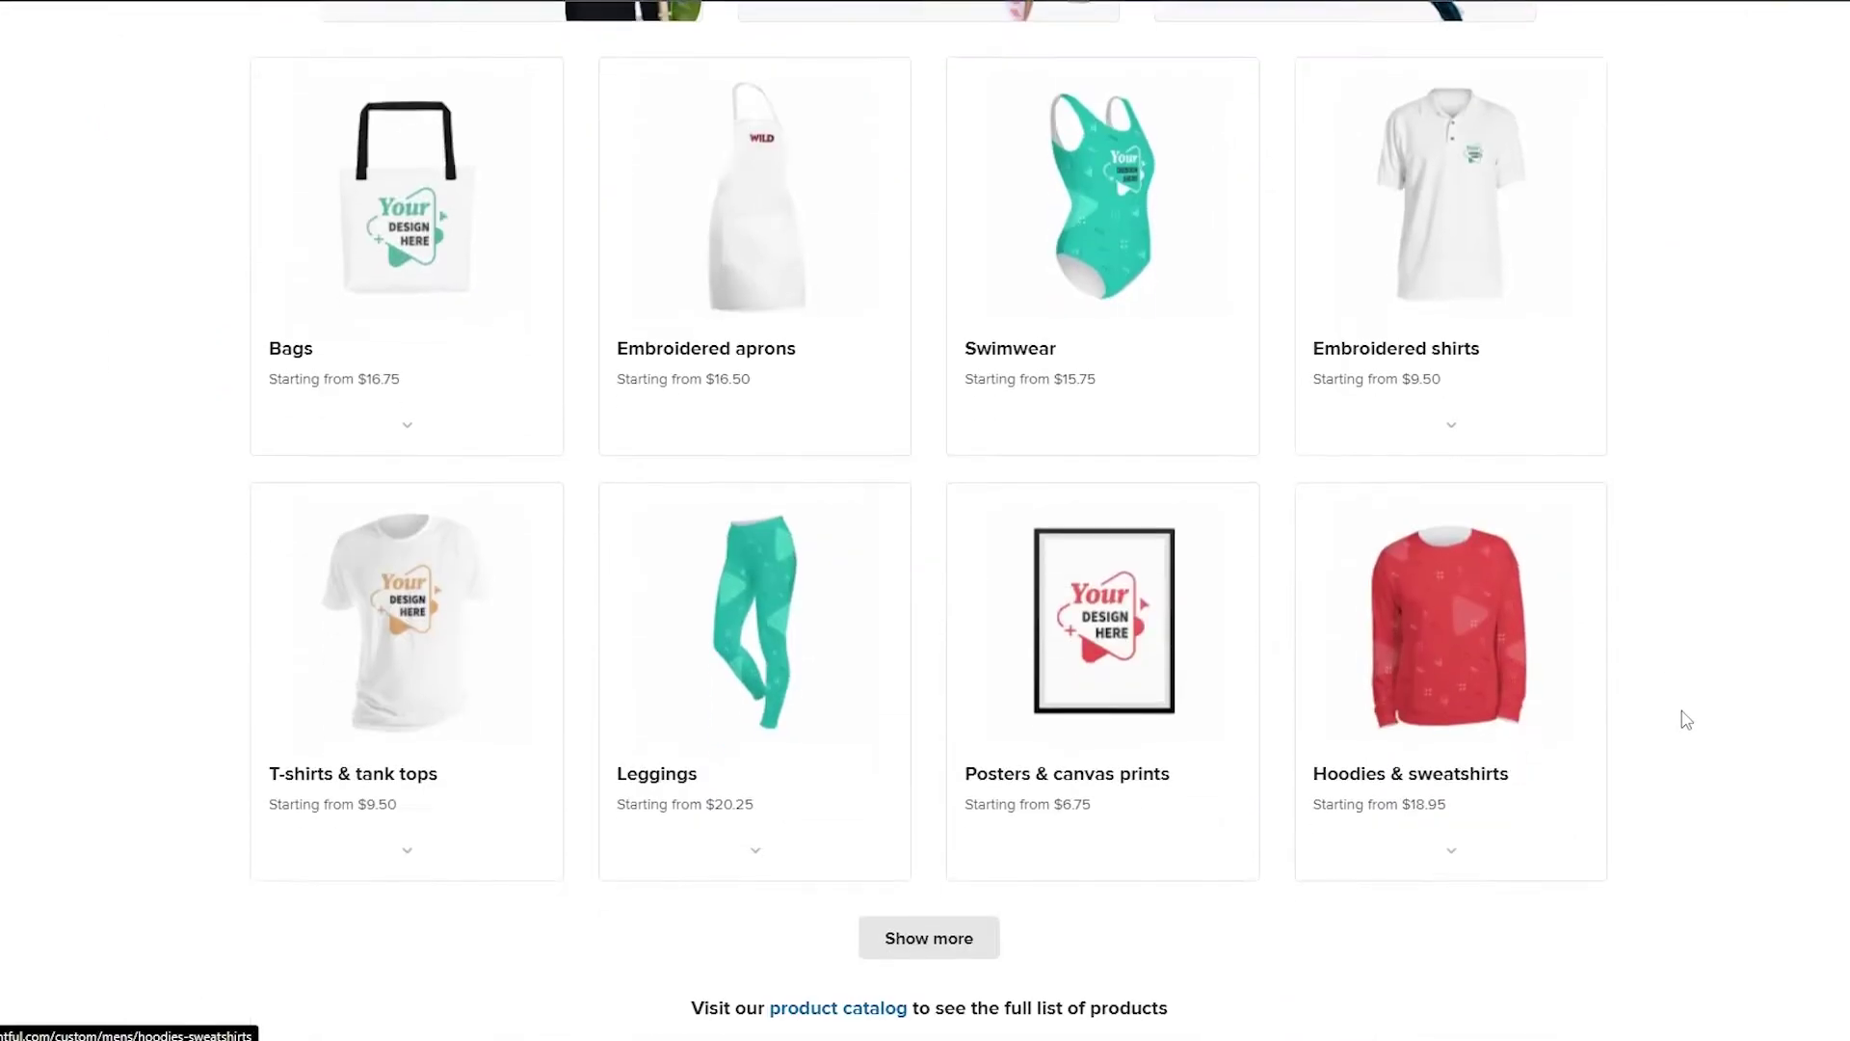
scroll(1687, 715, down, 17)
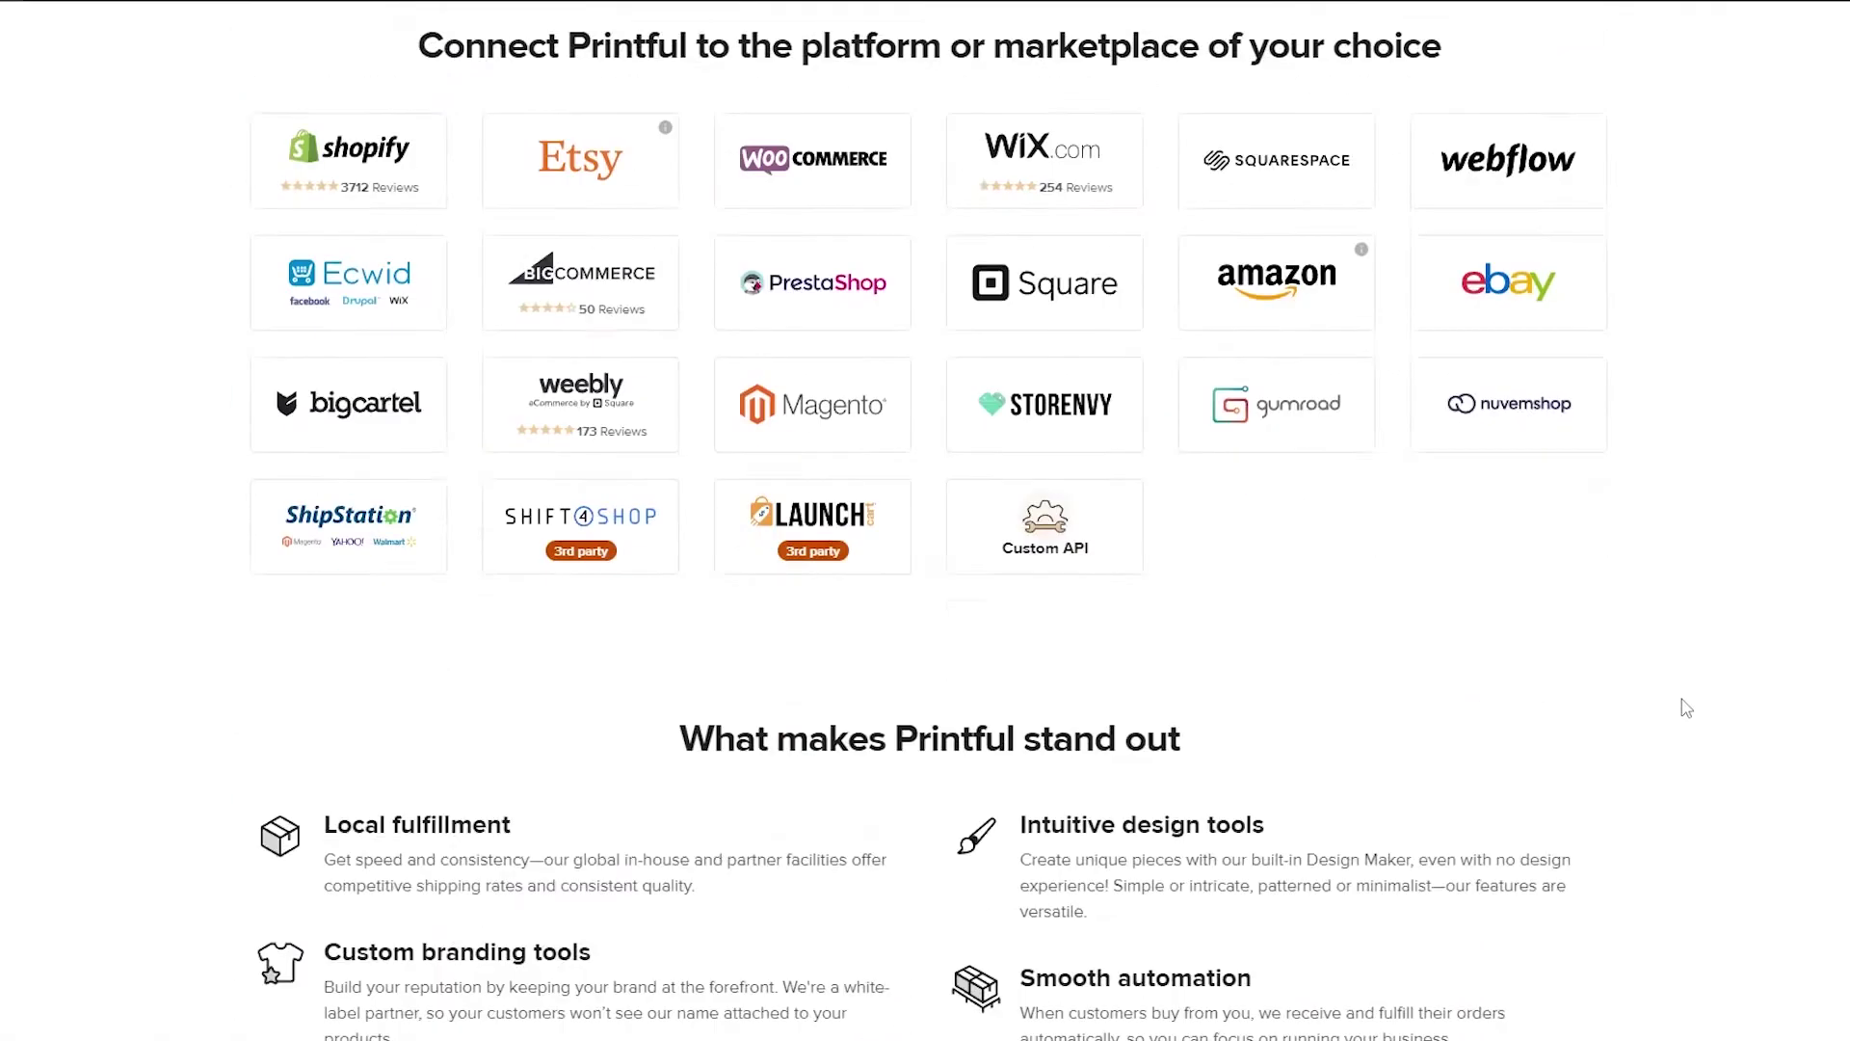
scroll(1604, 725, up, 6)
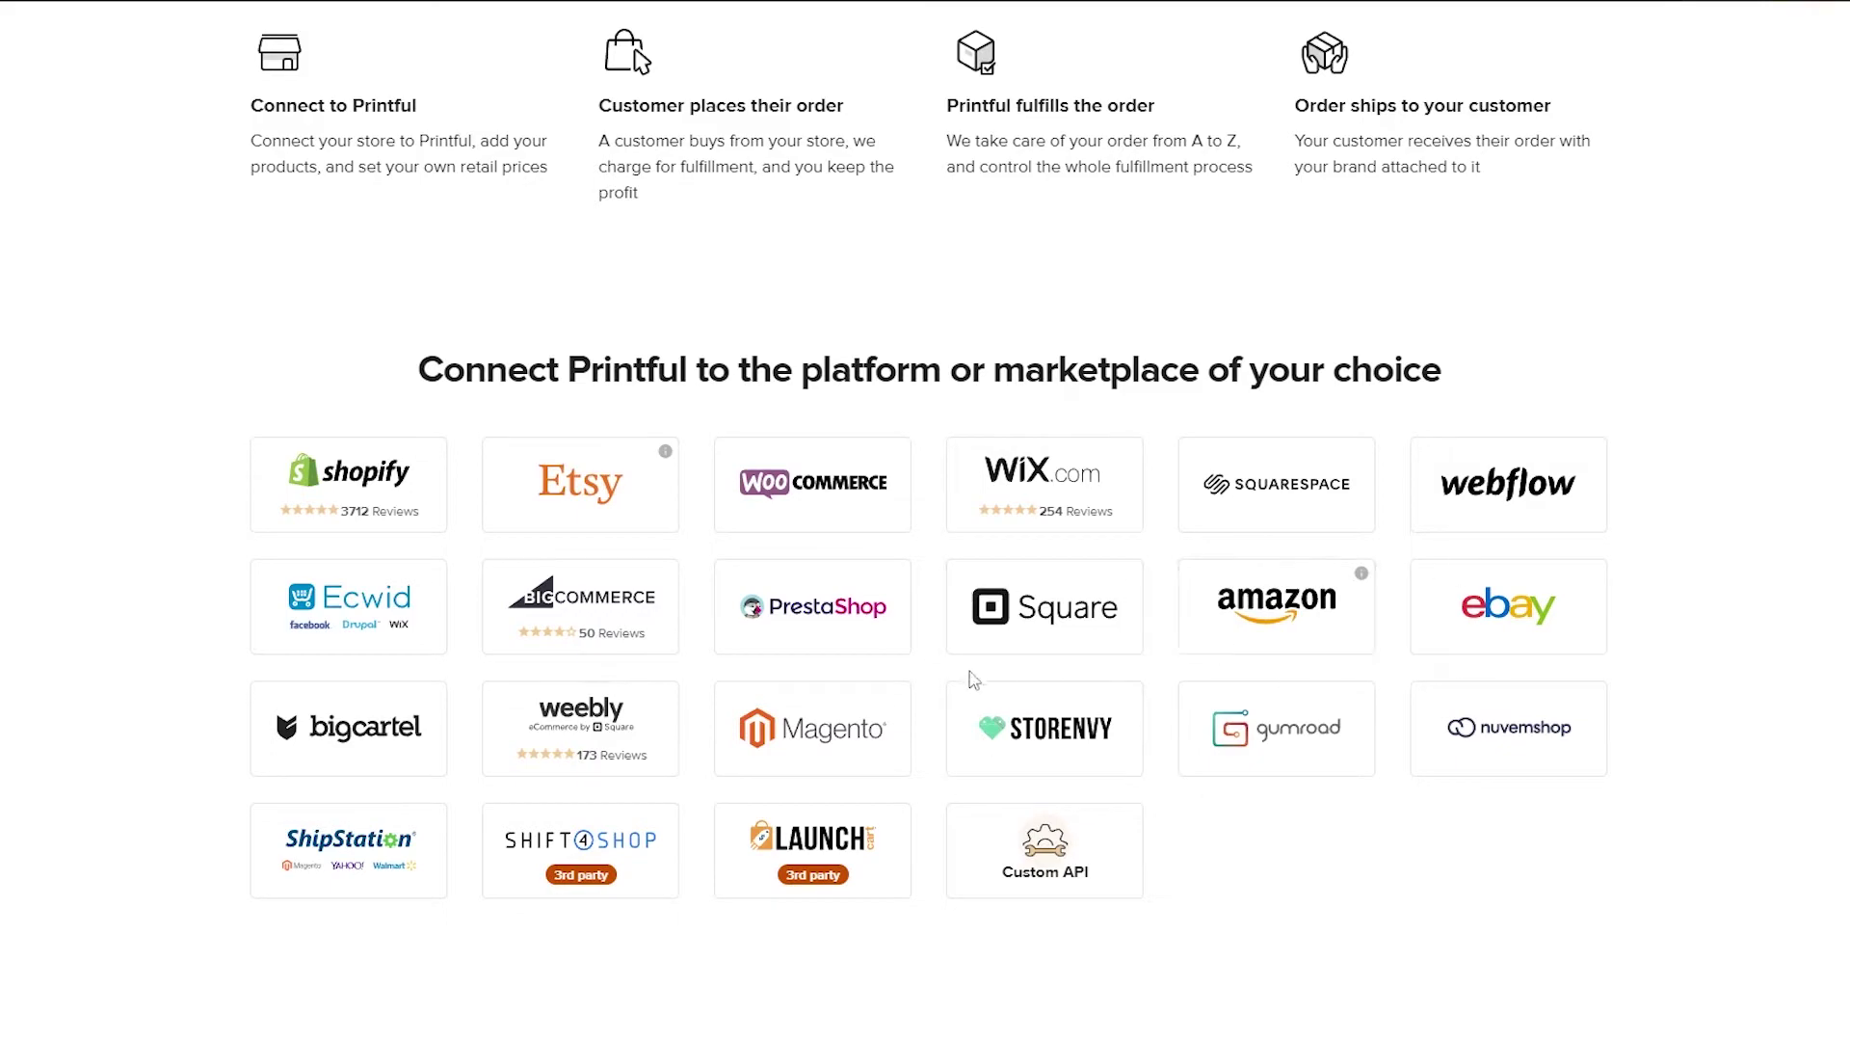
scroll(974, 679, up, 20)
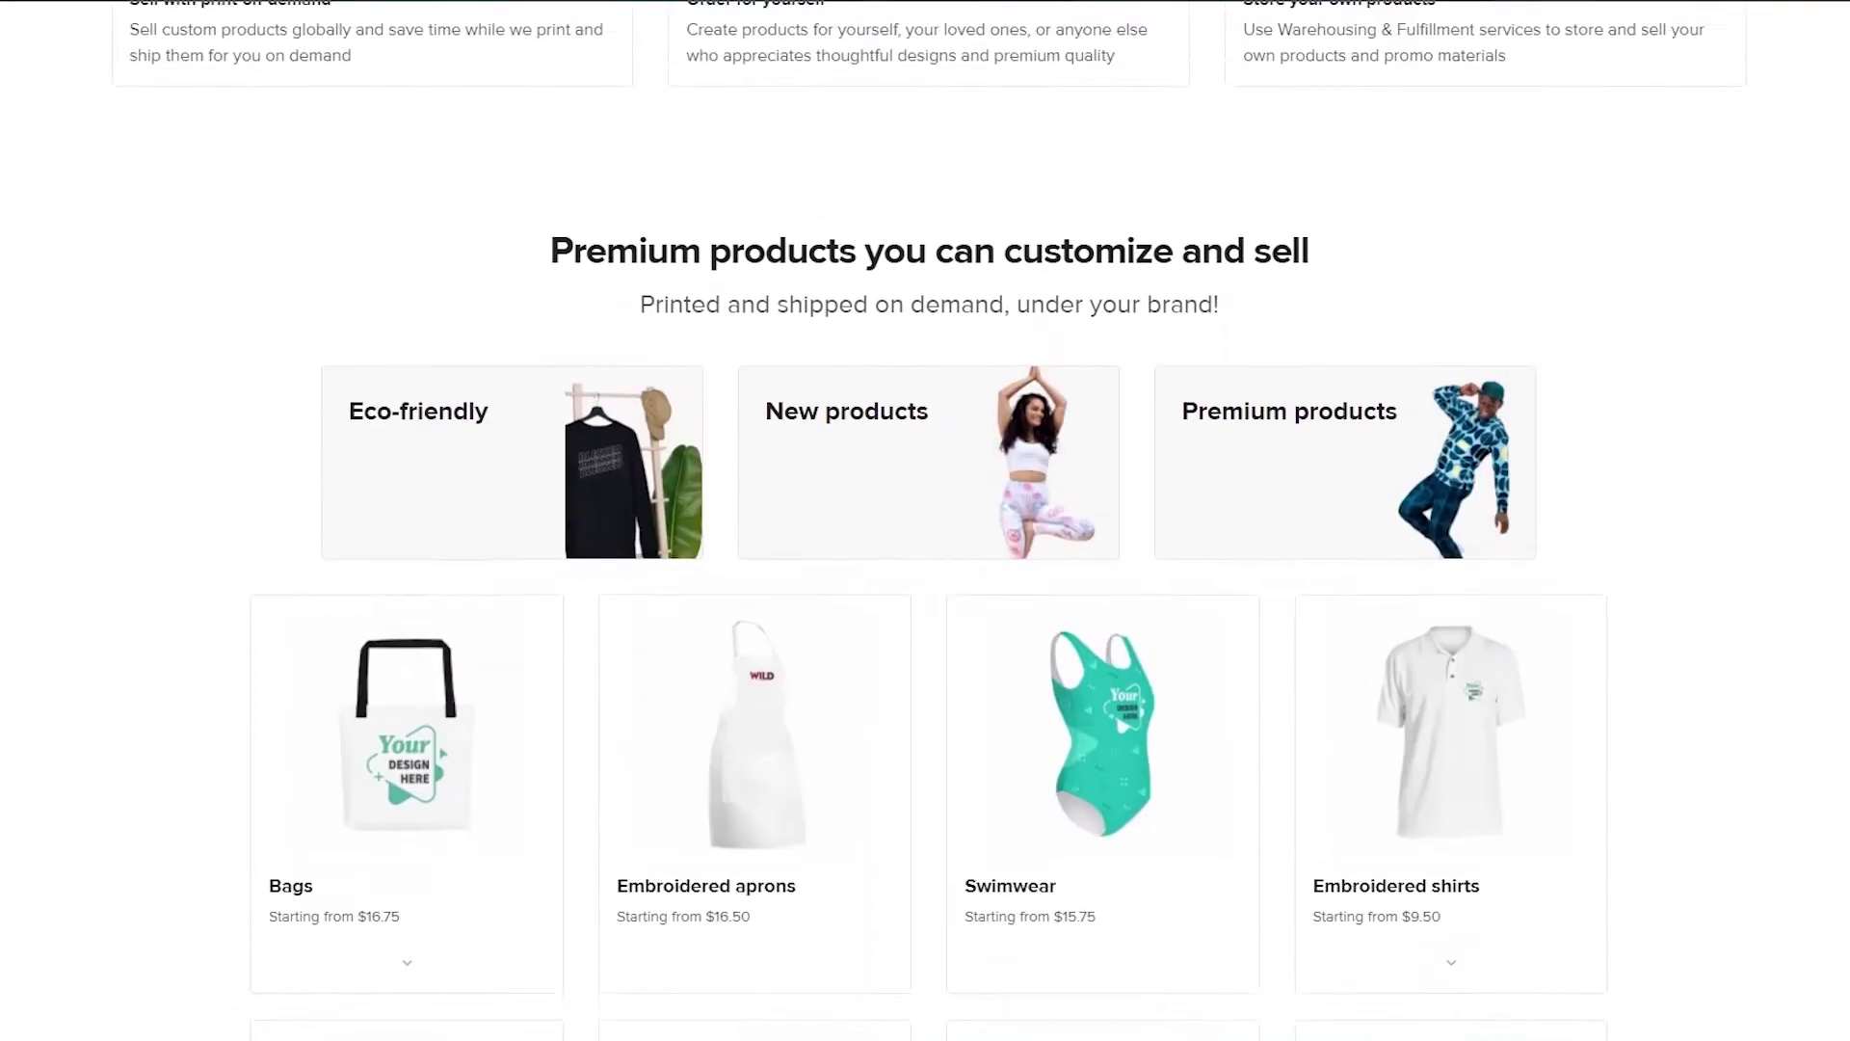
scroll(973, 680, up, 15)
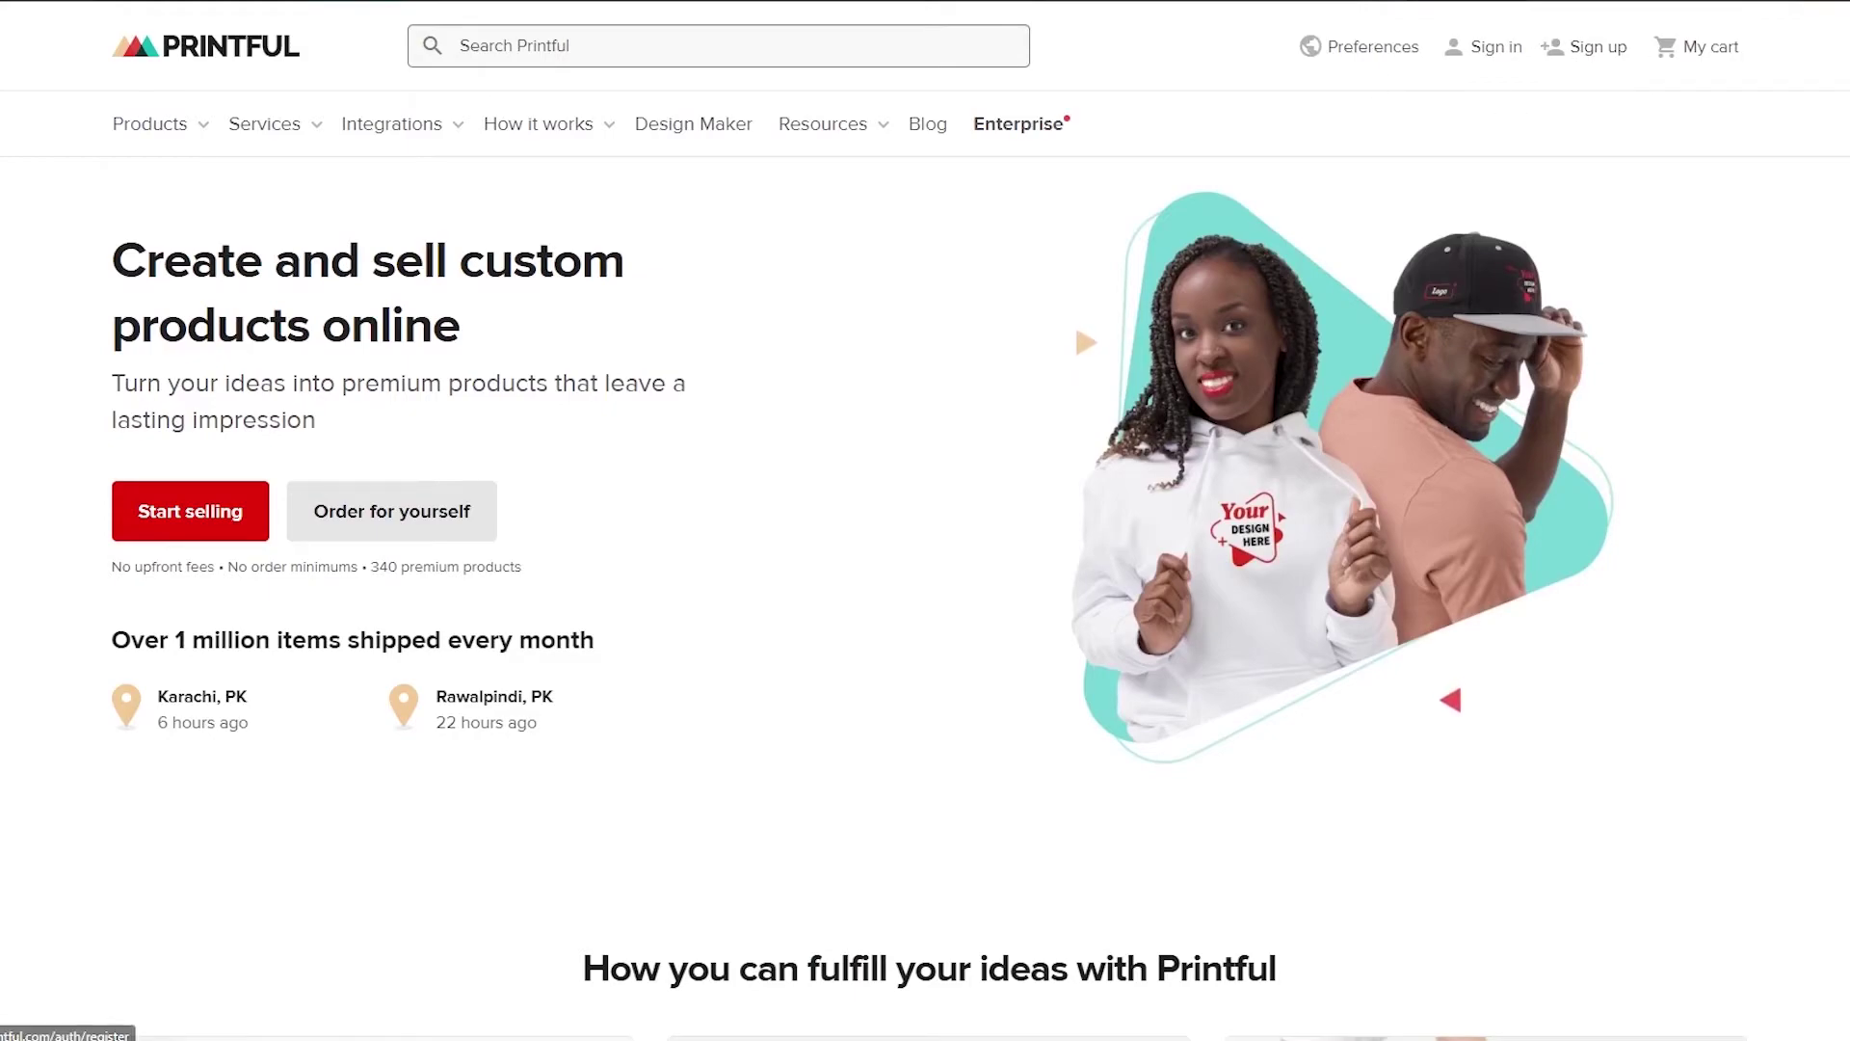
scroll(1073, 320, down, 15)
scroll(1074, 322, up, 15)
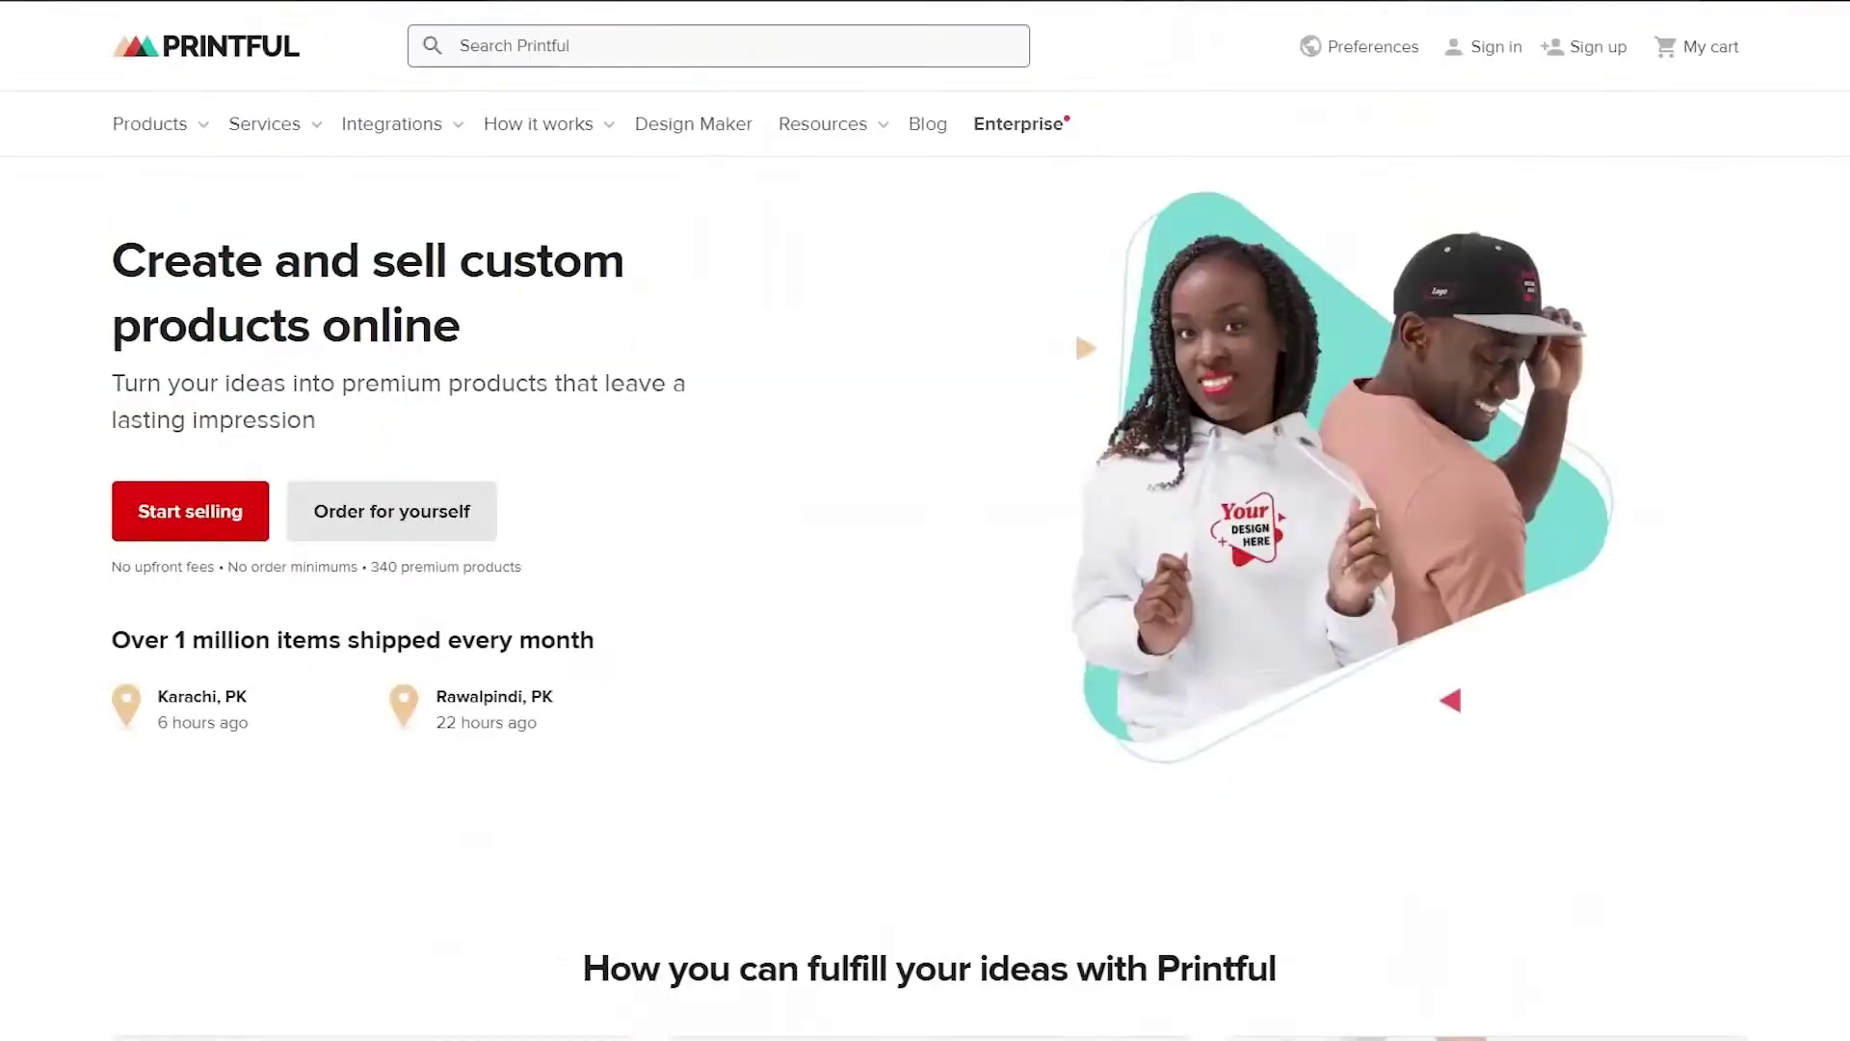
Open the Print on demand page from the footer of the Printful home page.
scroll(1074, 331, down, 15)
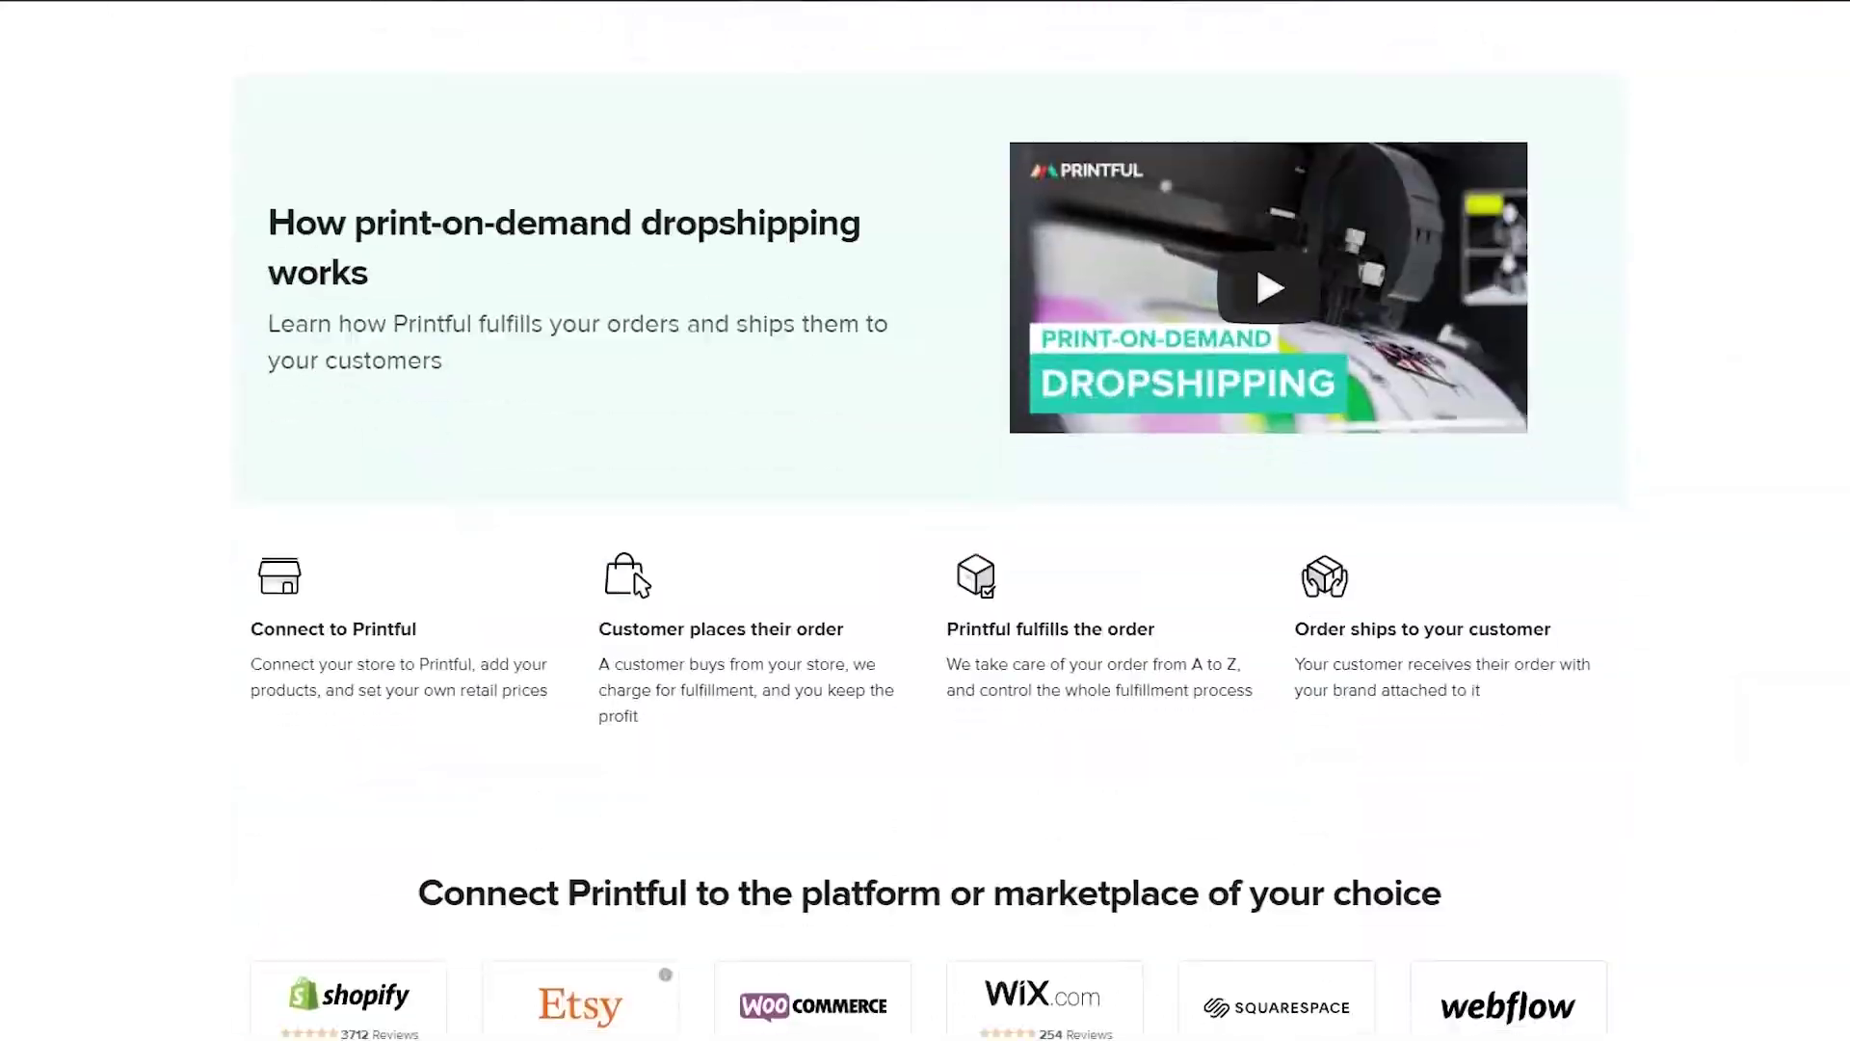
scroll(926, 520, down, 20)
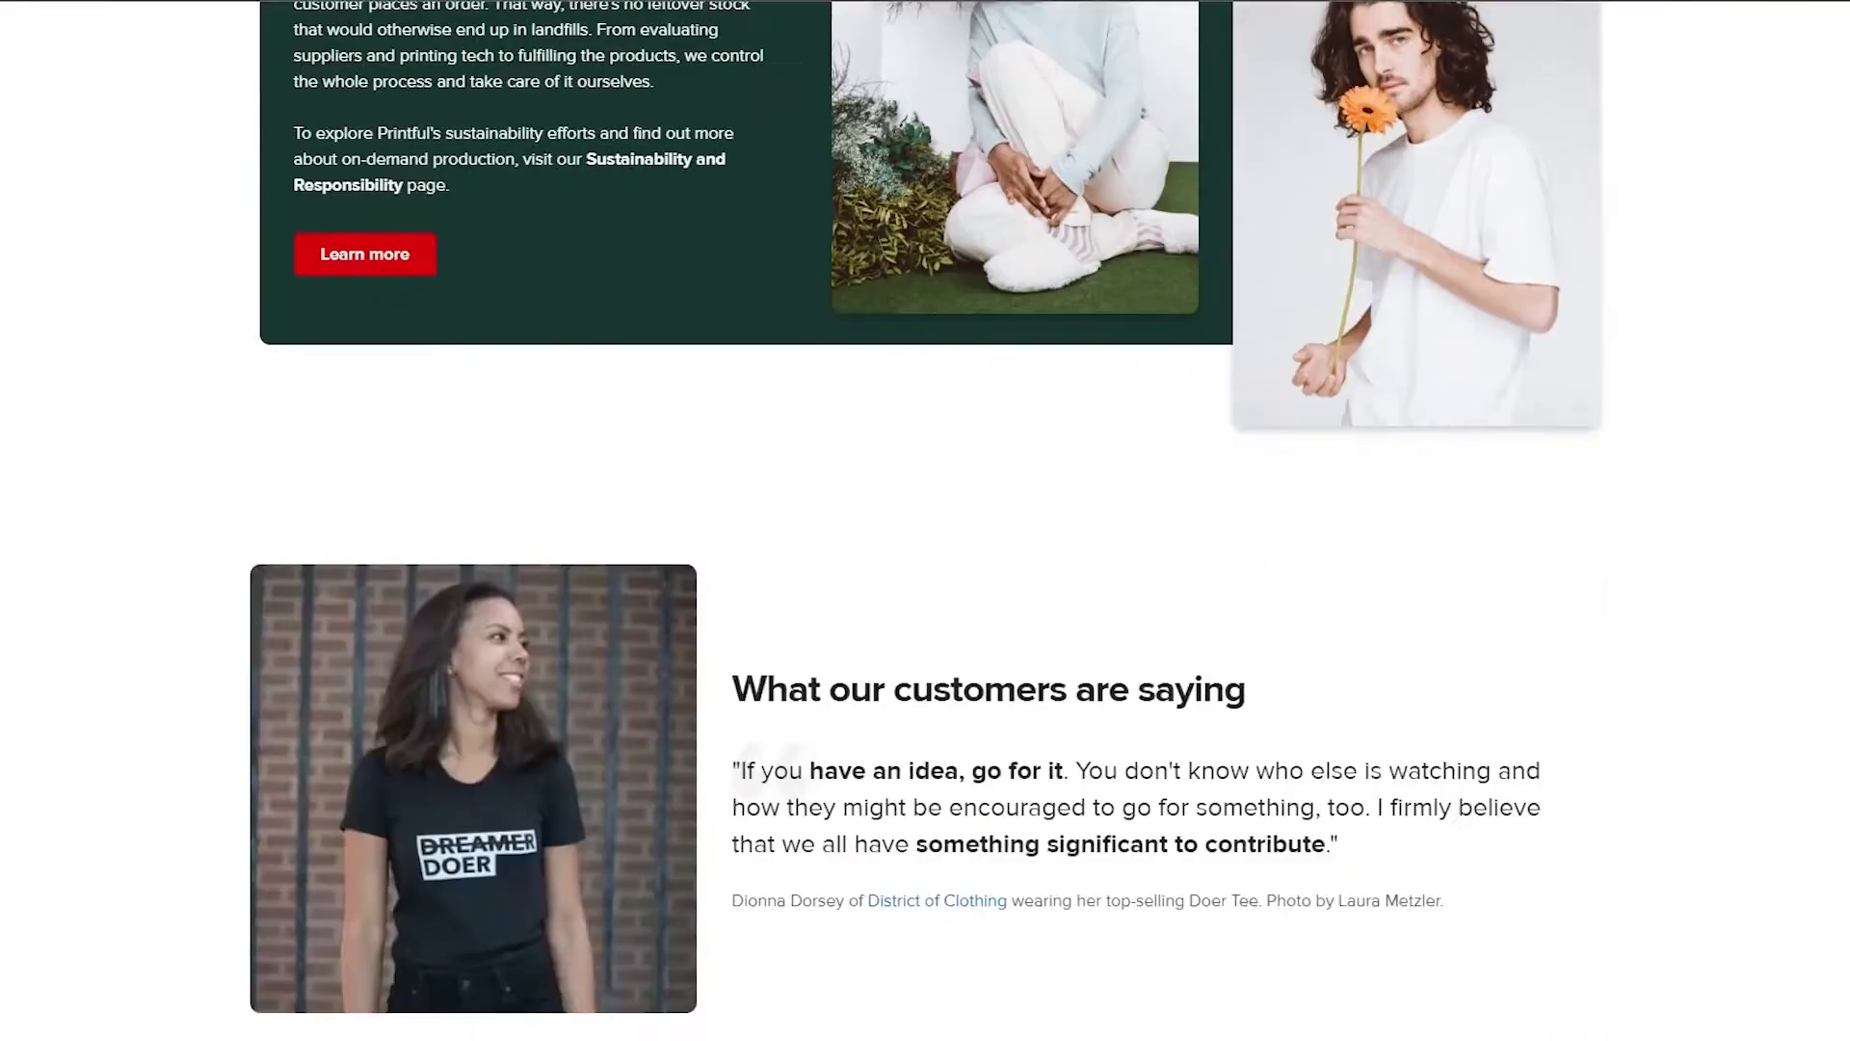
scroll(542, 674, up, 3)
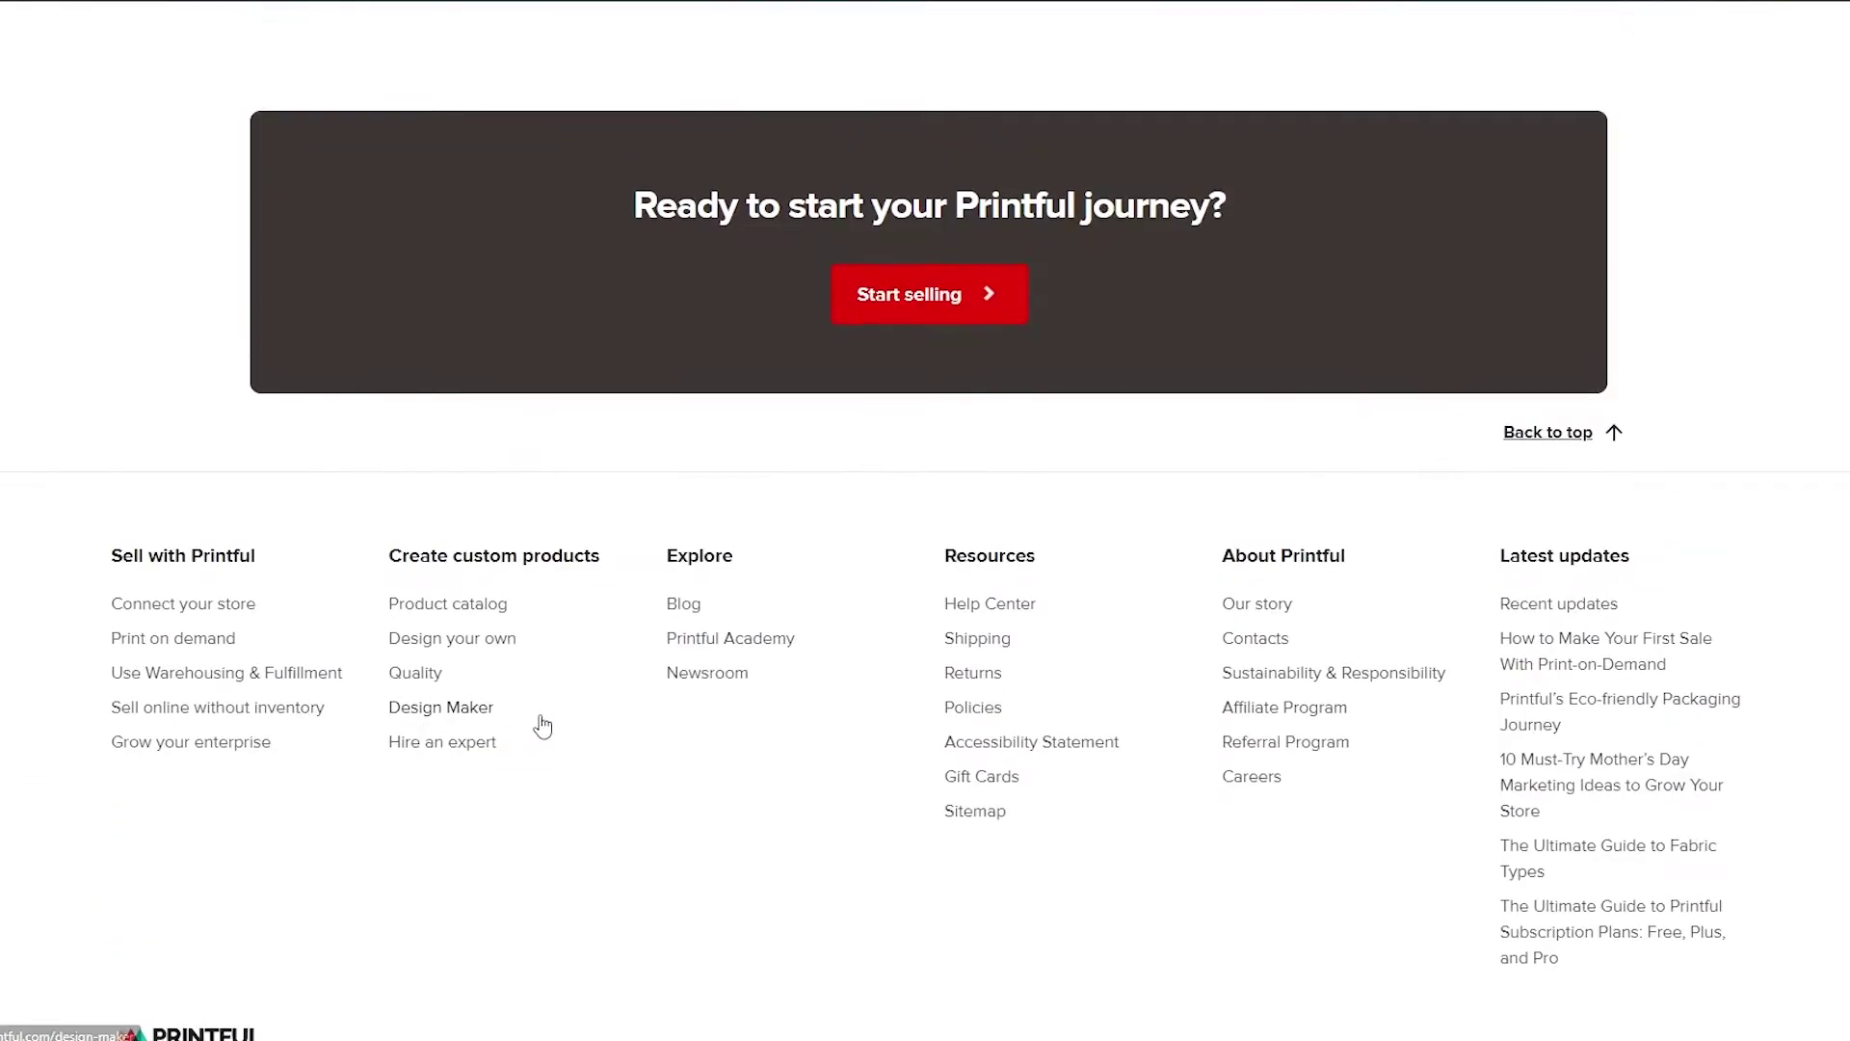
click(166, 640)
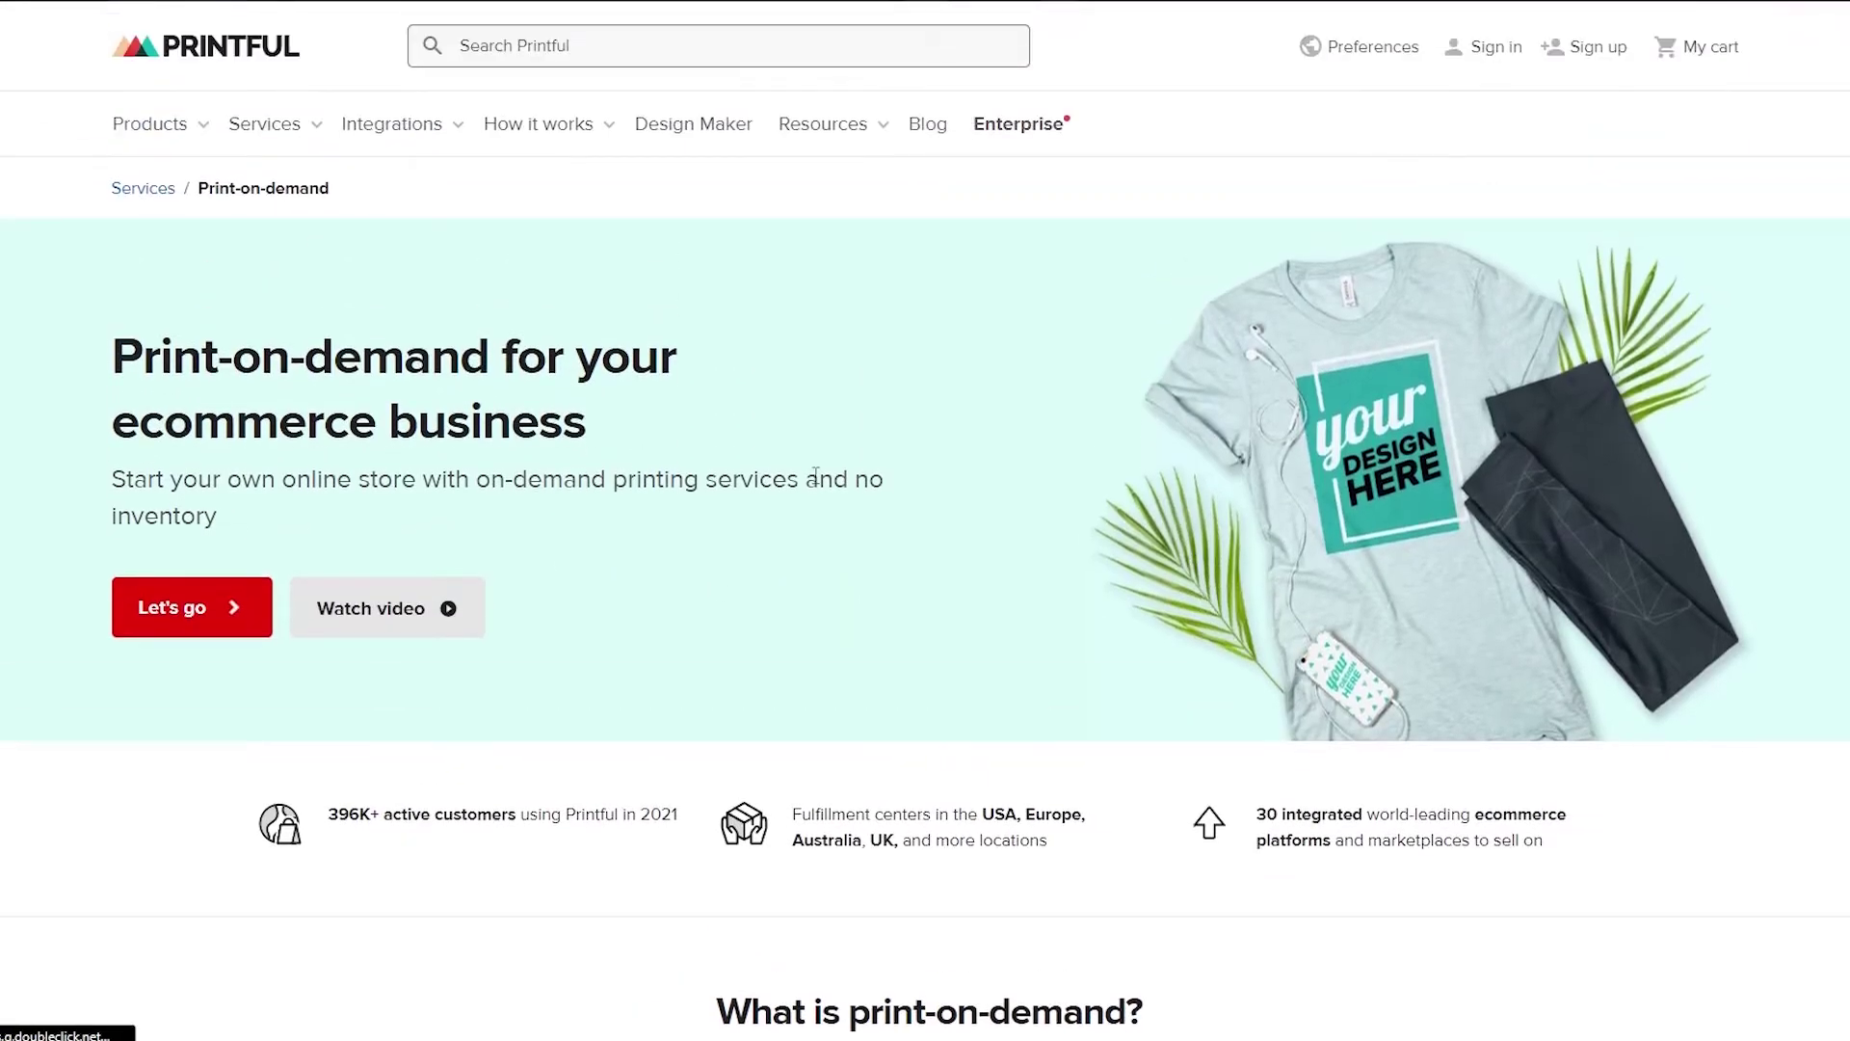
Look over the print-on-demand page, start the registration from it and sign up with Google.
scroll(66, 812, down, 6)
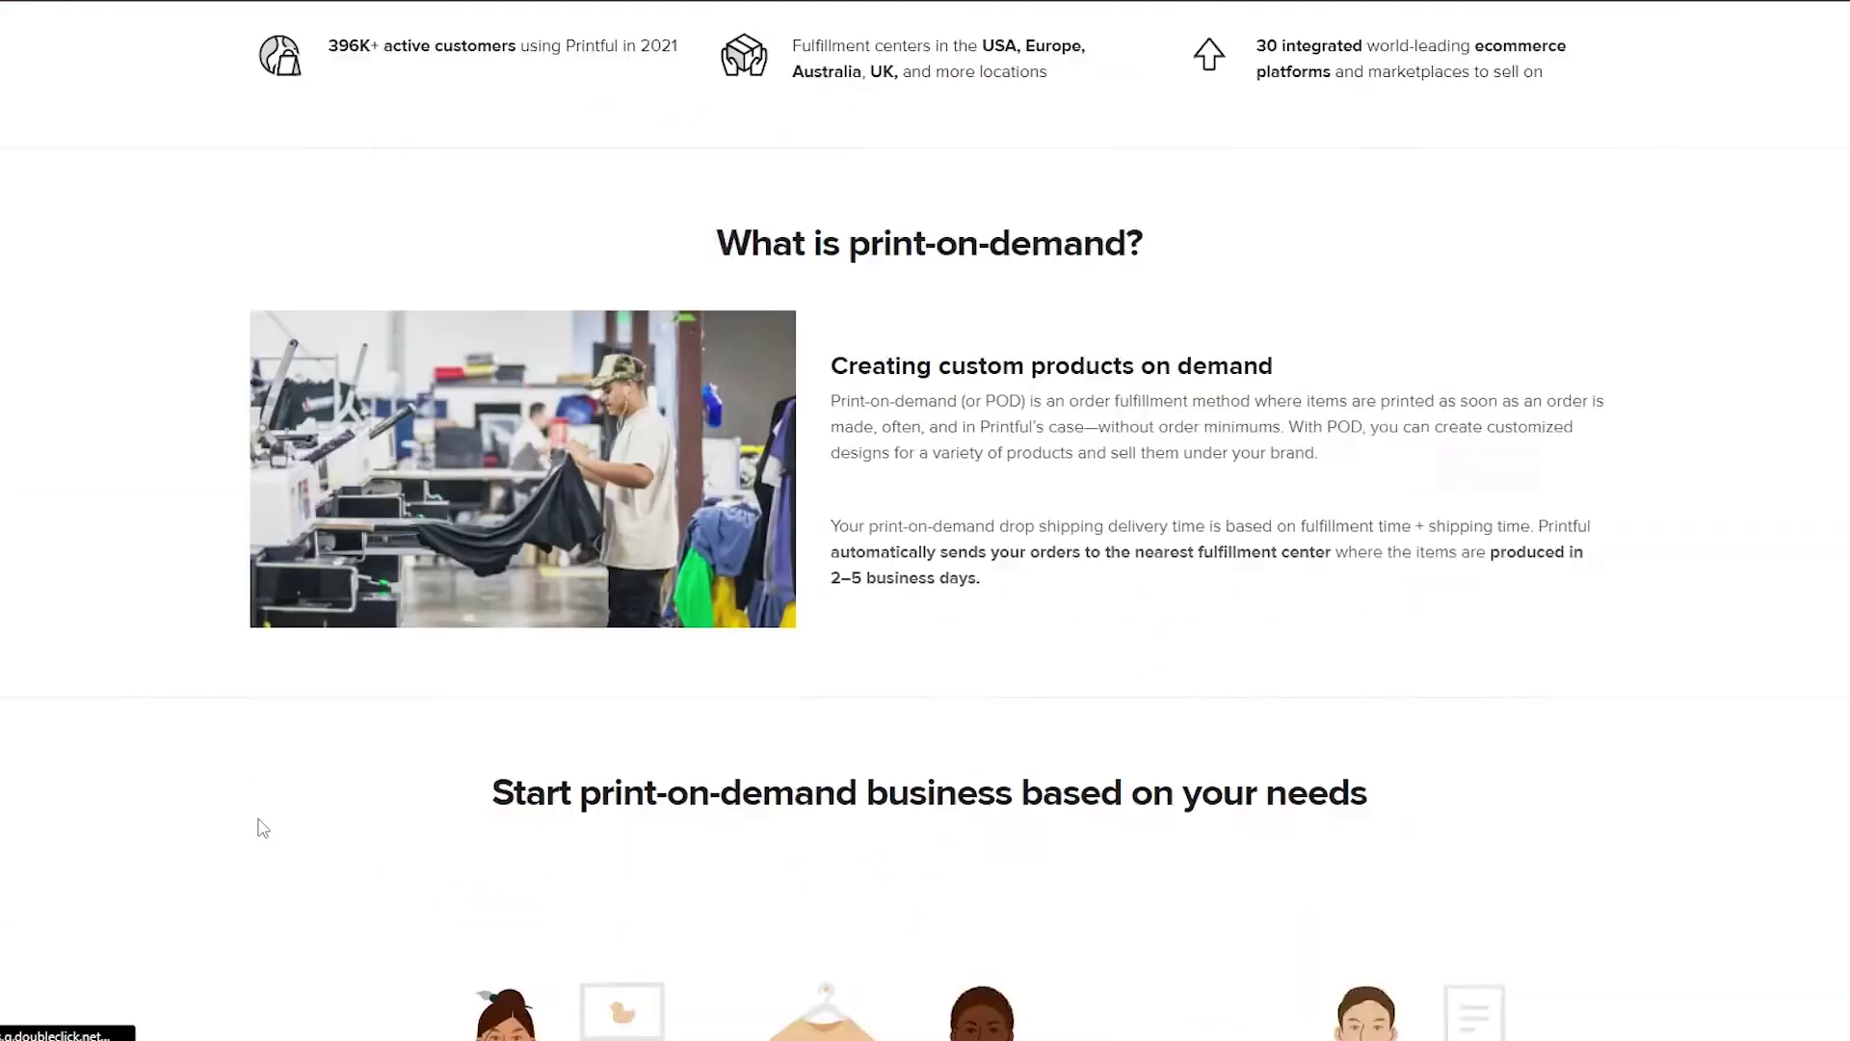
scroll(258, 826, up, 6)
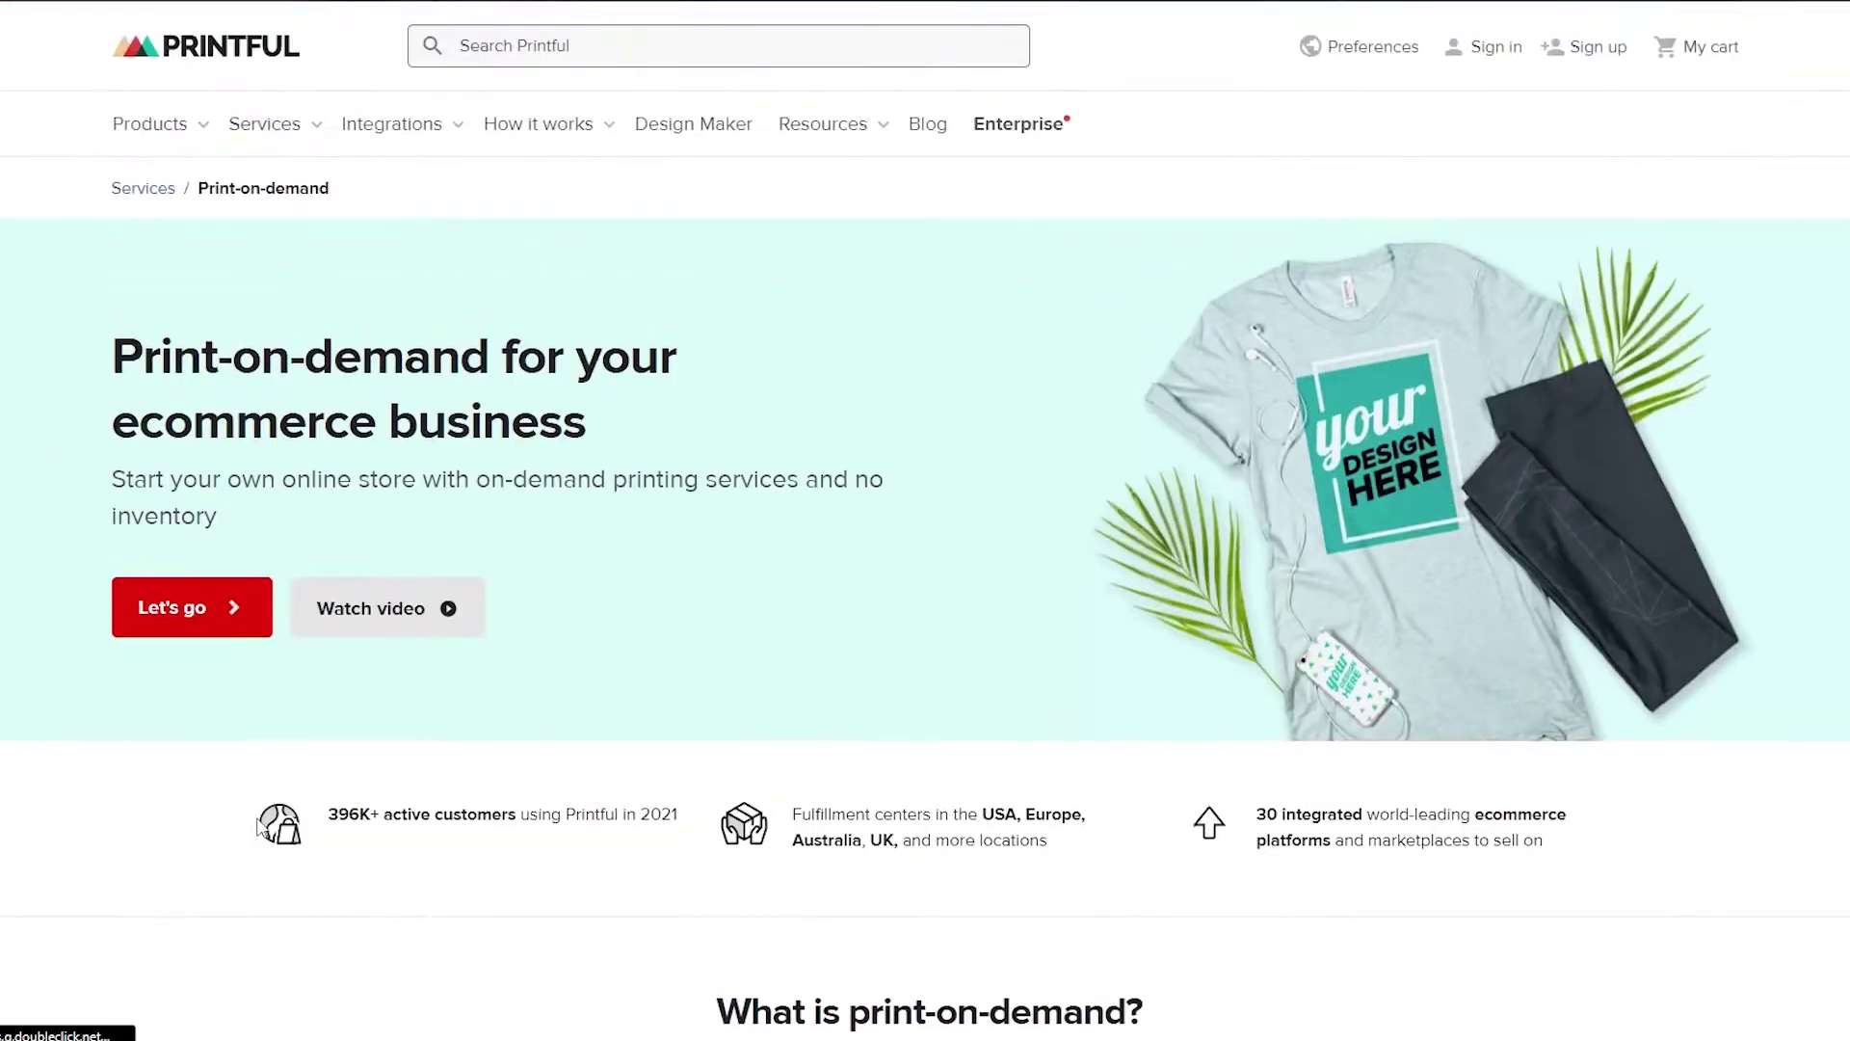
click(210, 624)
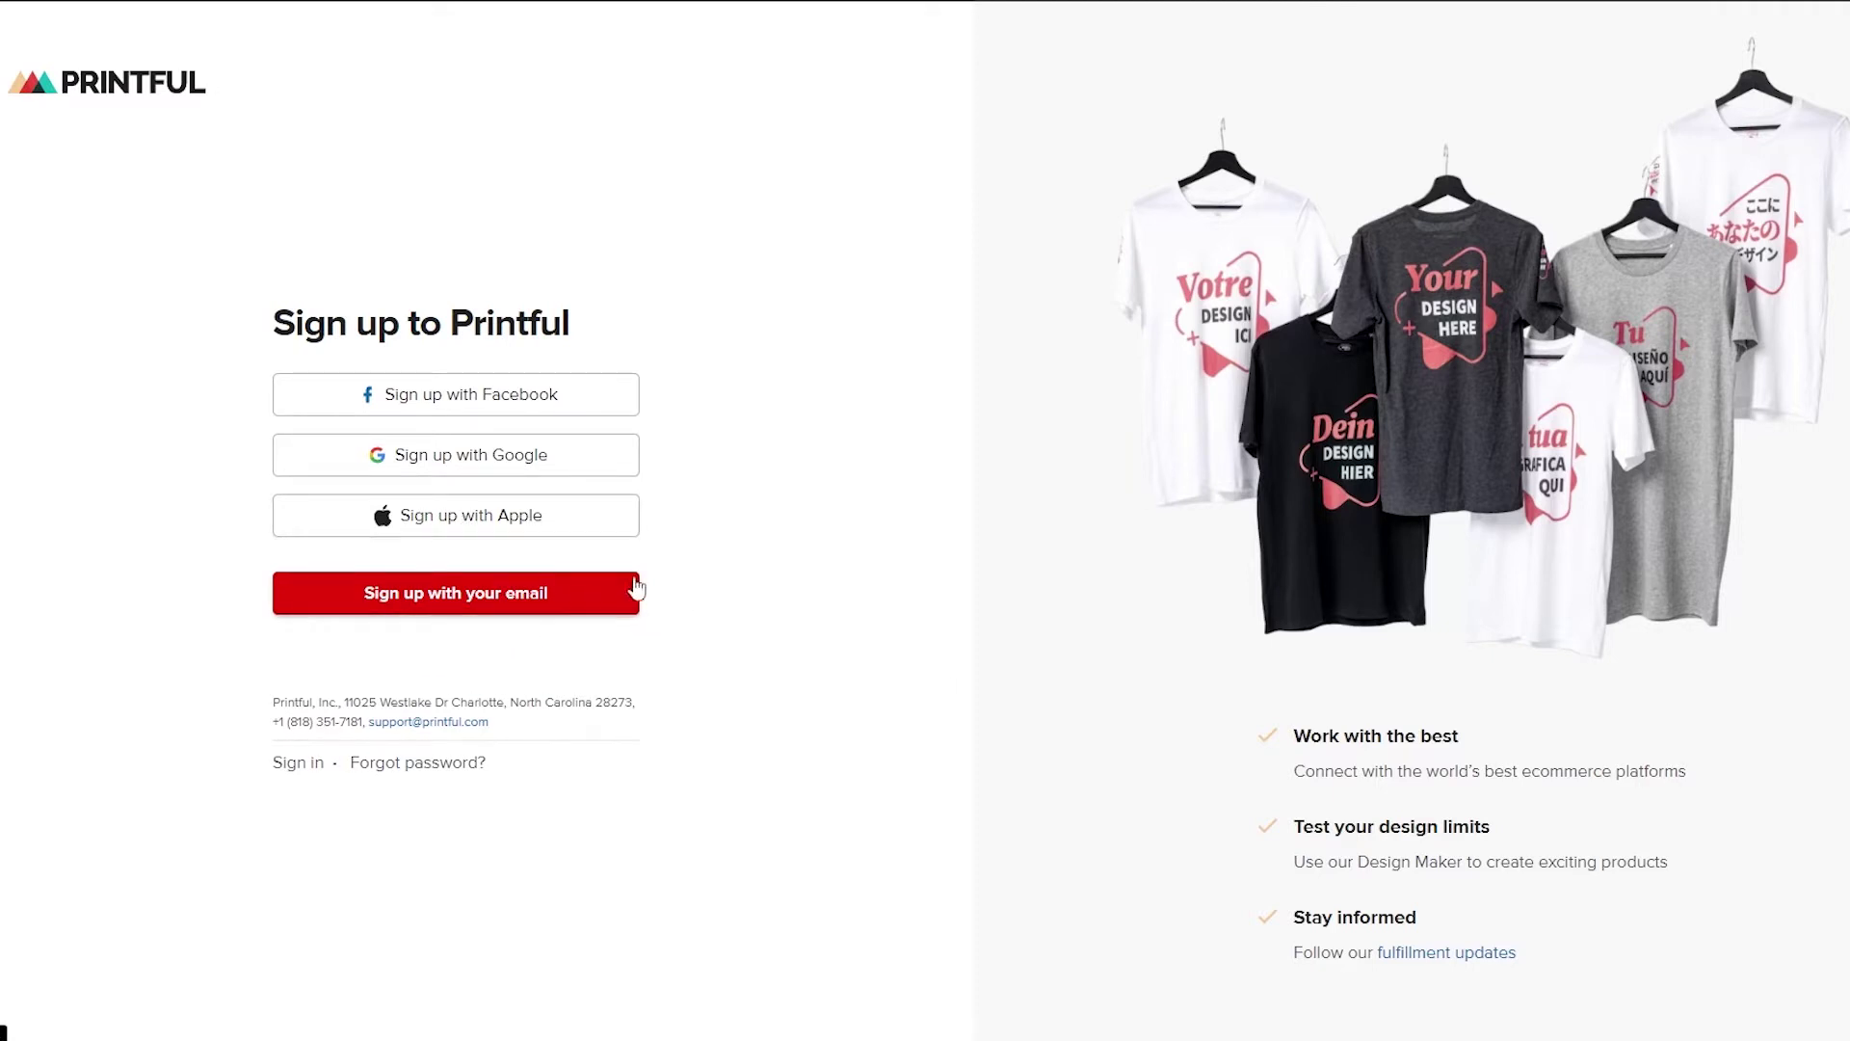
click(568, 474)
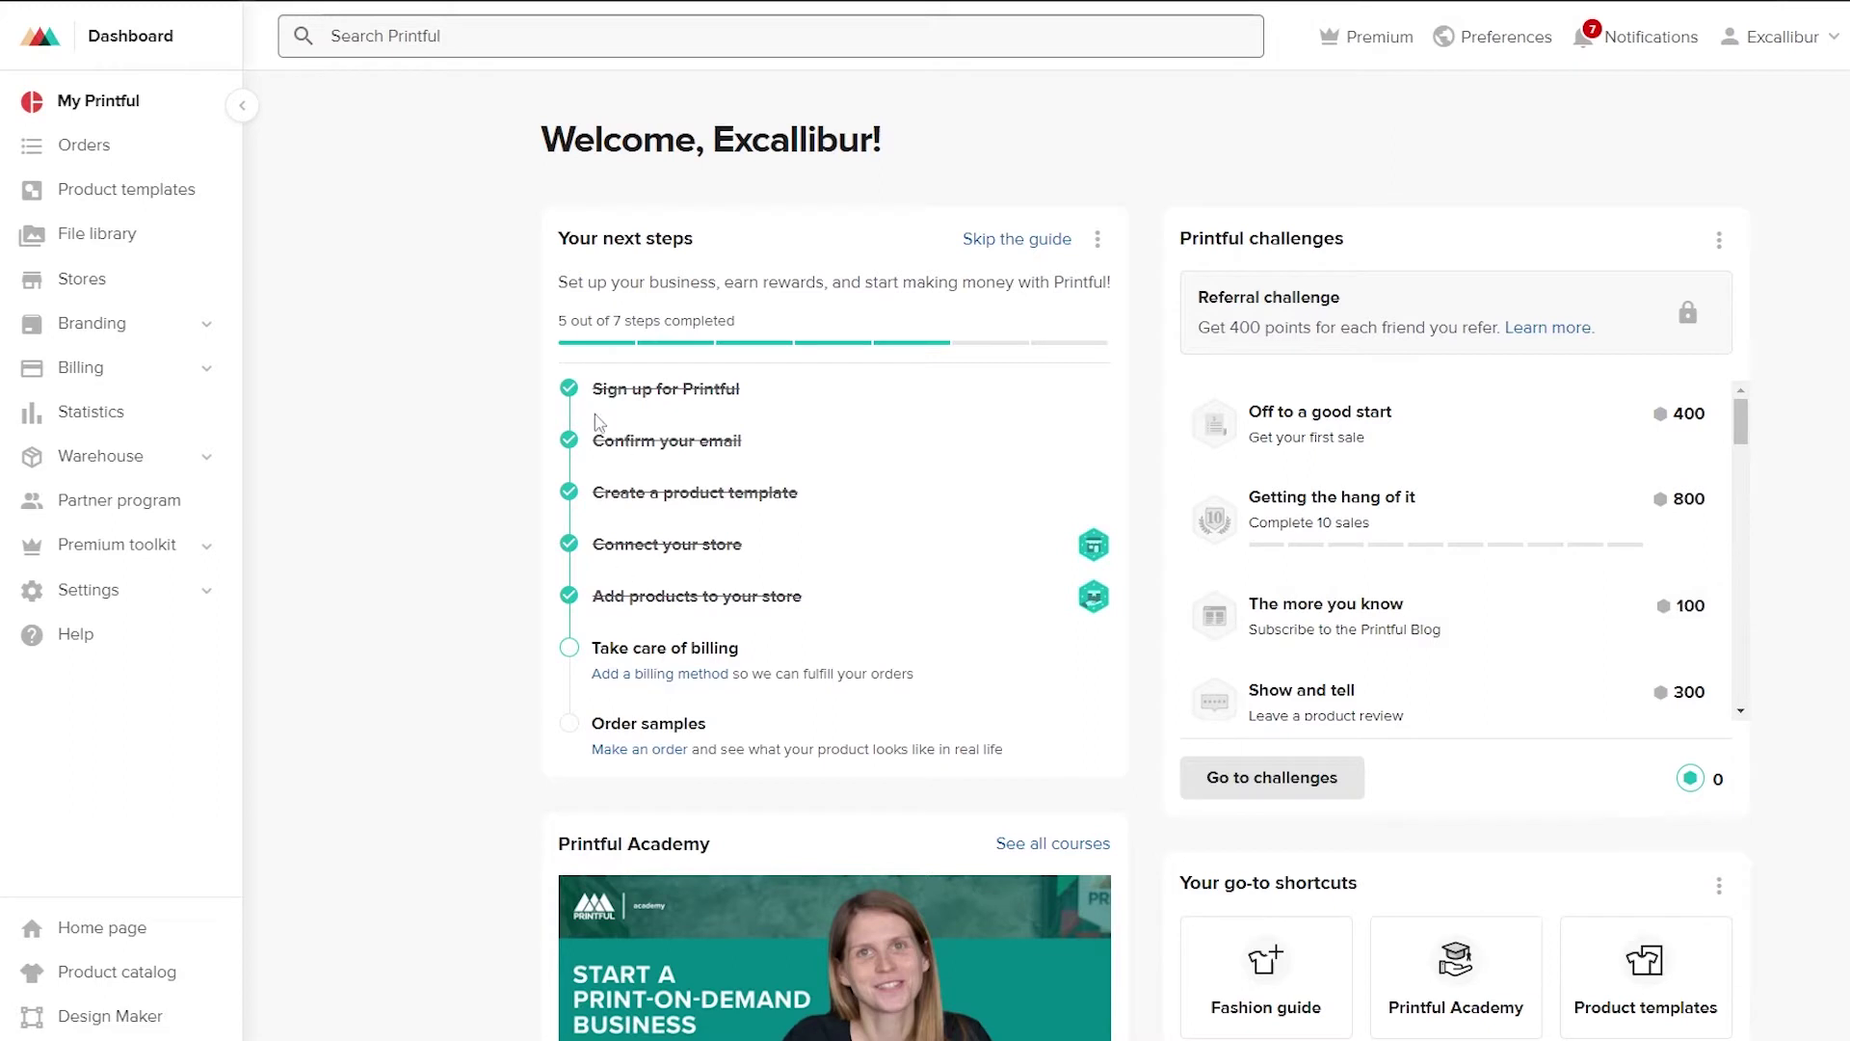
Read through the setup tasks in the dashboard's next-steps guide, from signing up for Printful to ordering samples.
drag(596, 389, 738, 397)
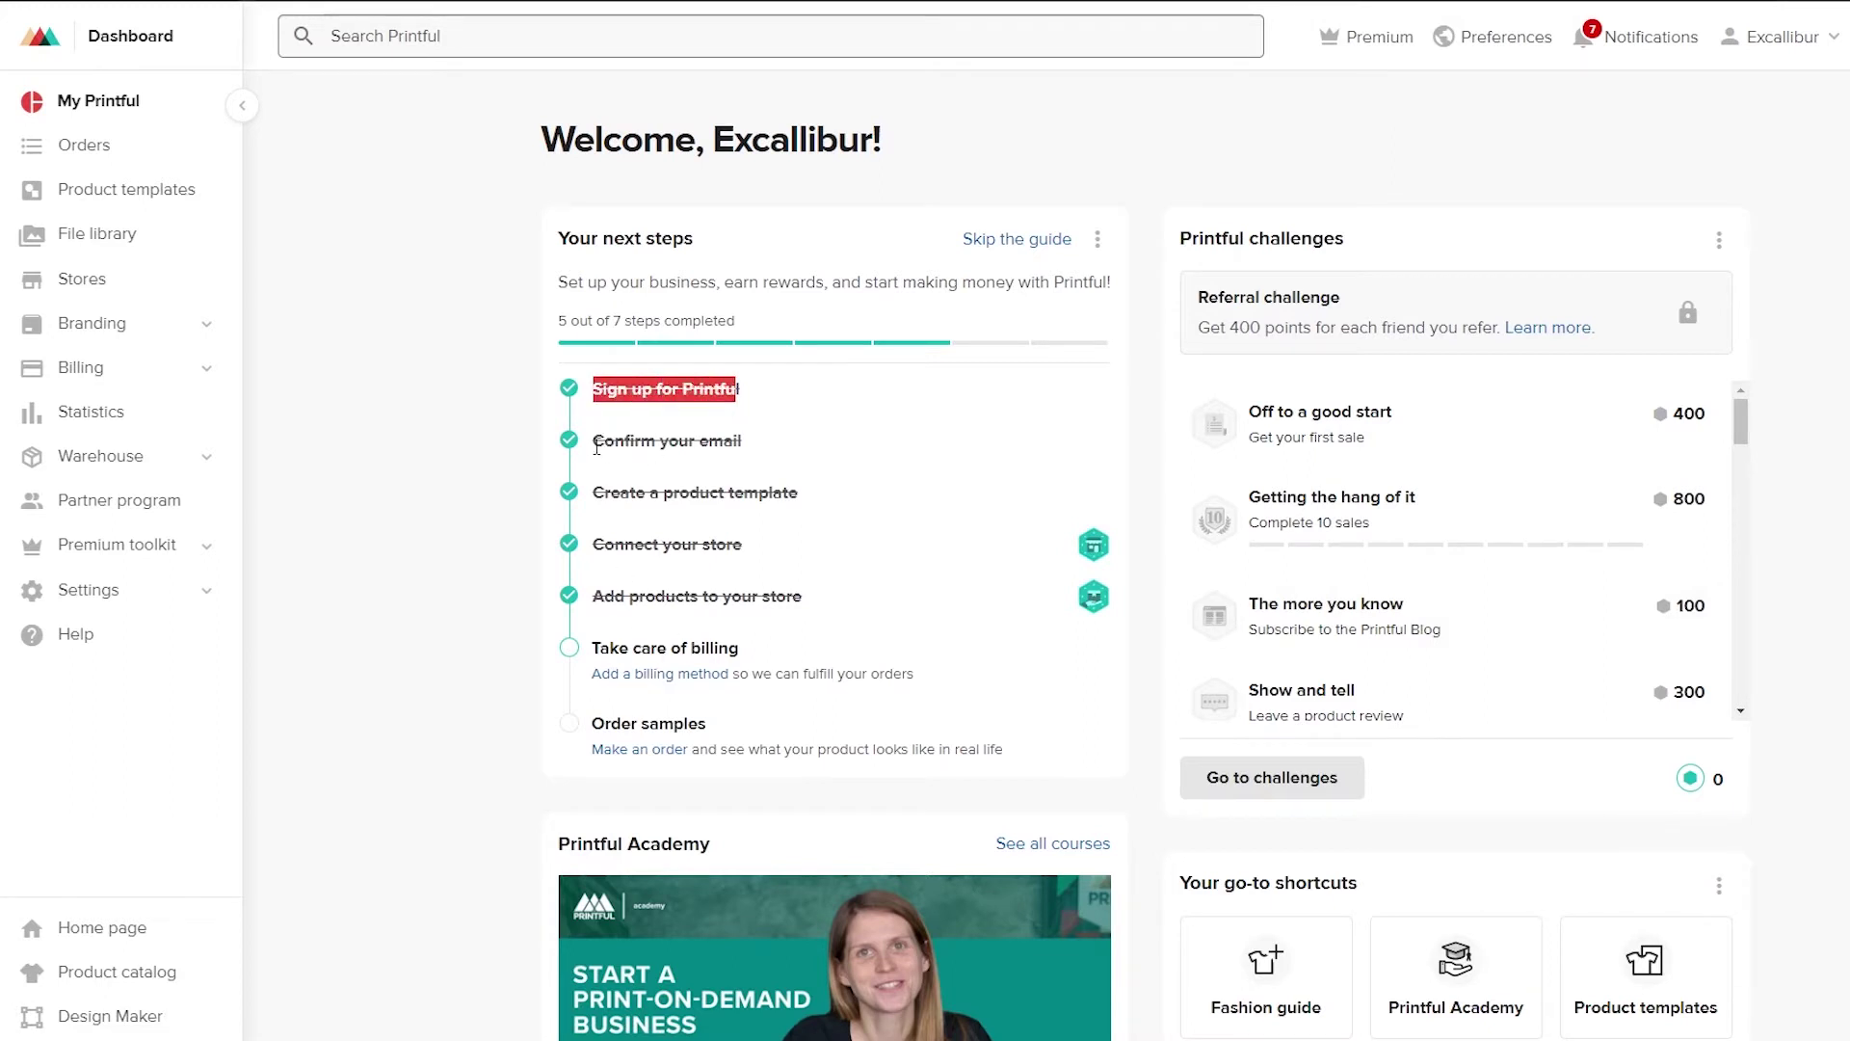
drag(597, 447, 771, 457)
drag(584, 492, 859, 500)
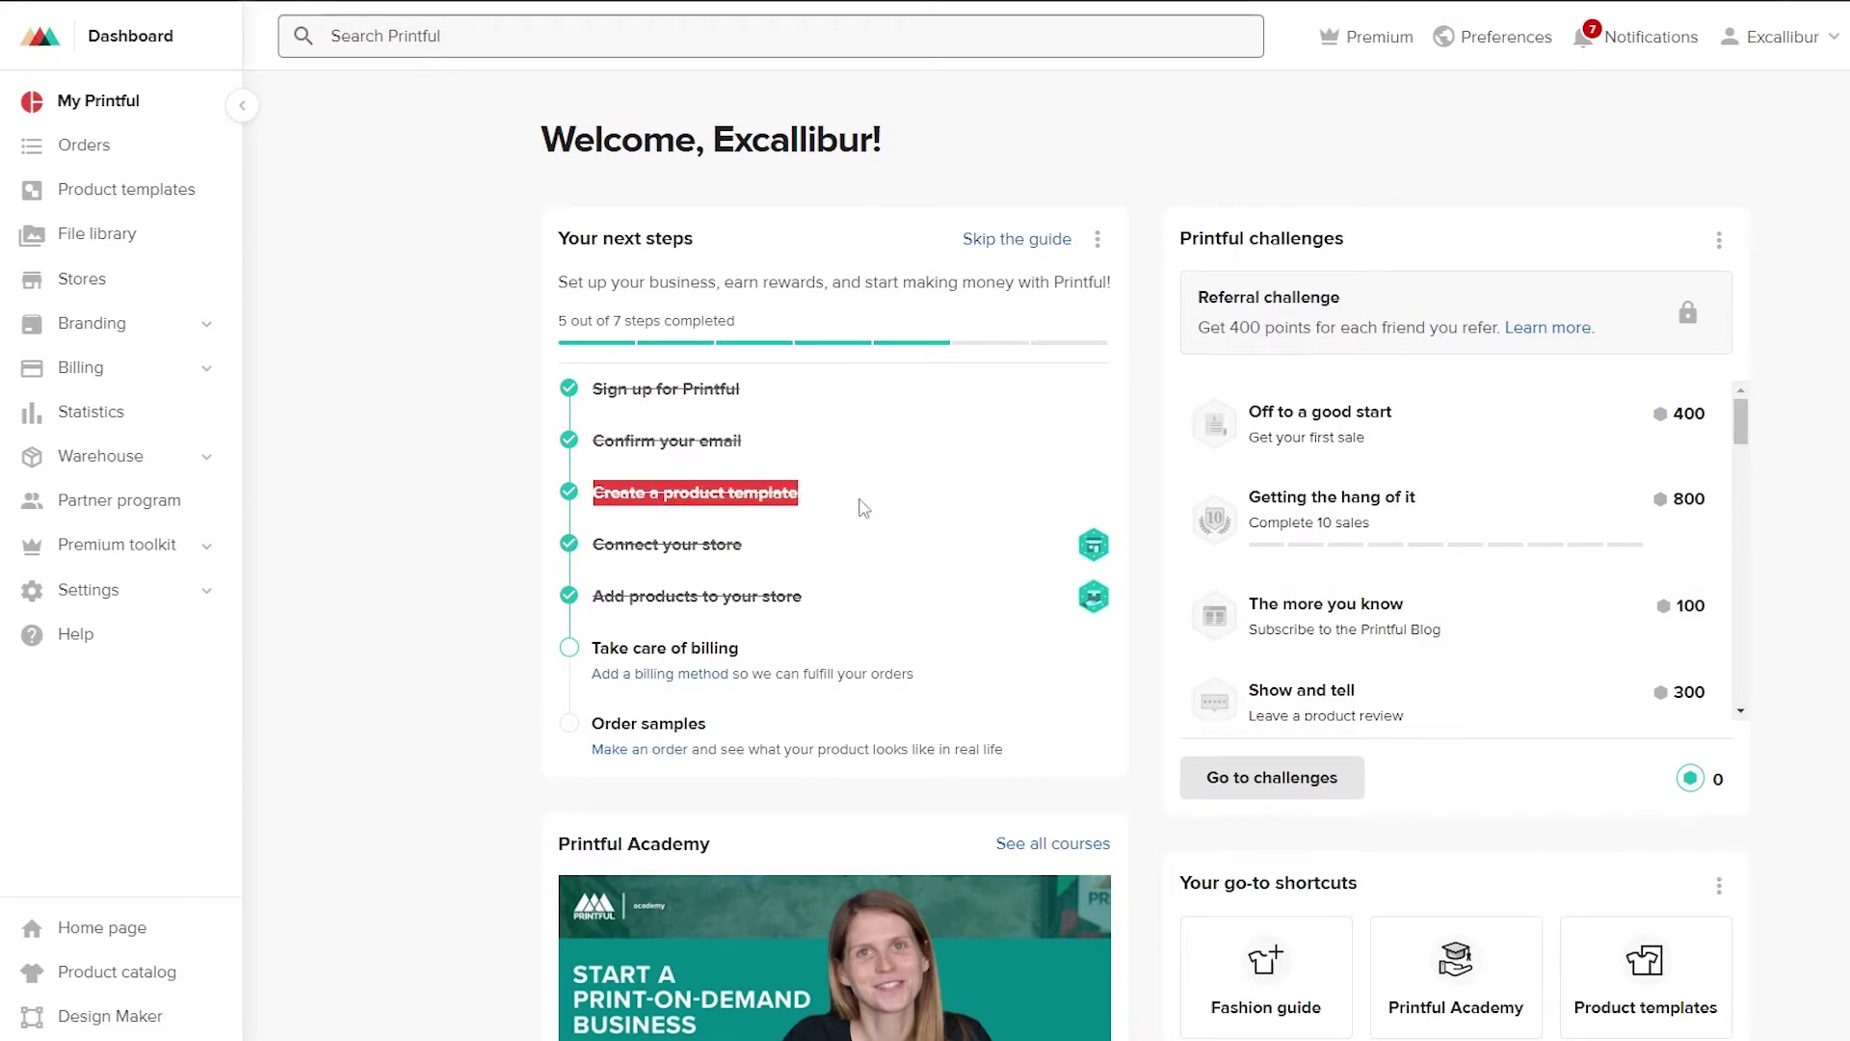
drag(590, 546, 823, 568)
drag(599, 590, 903, 611)
drag(597, 648, 742, 654)
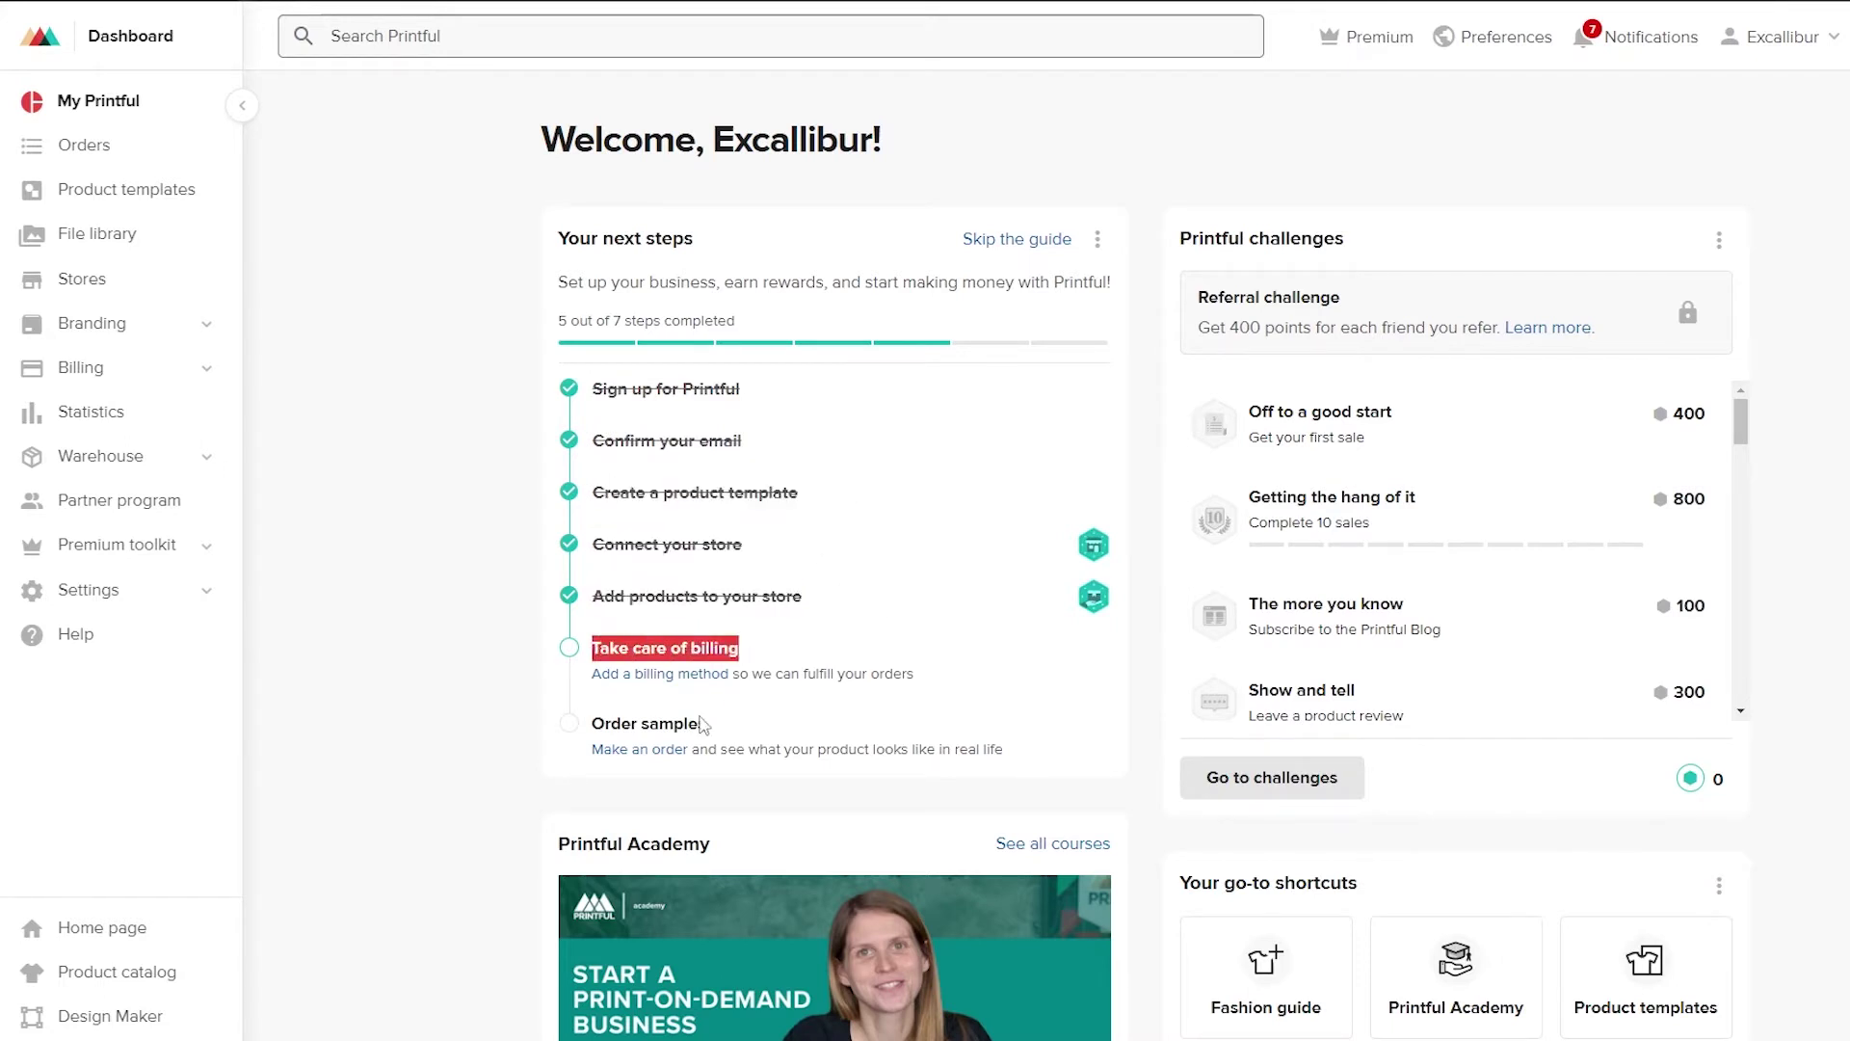
drag(594, 722, 782, 727)
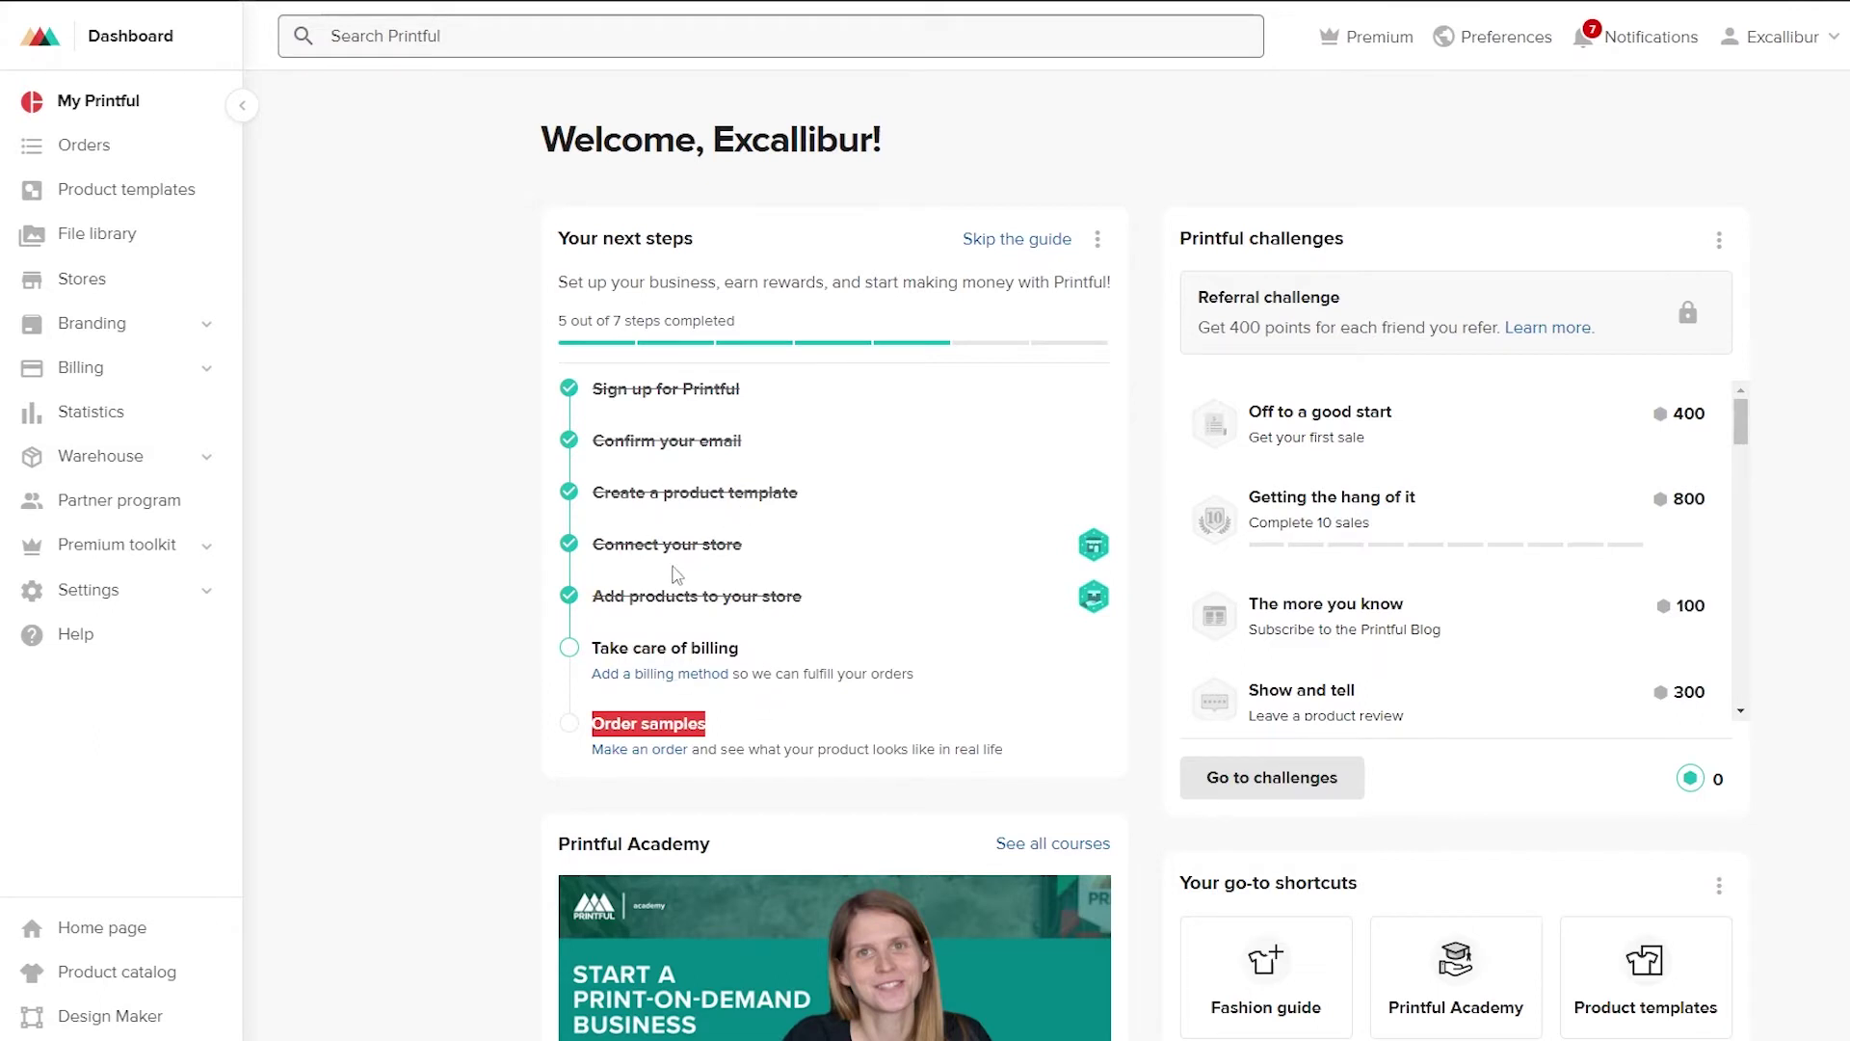
click(646, 382)
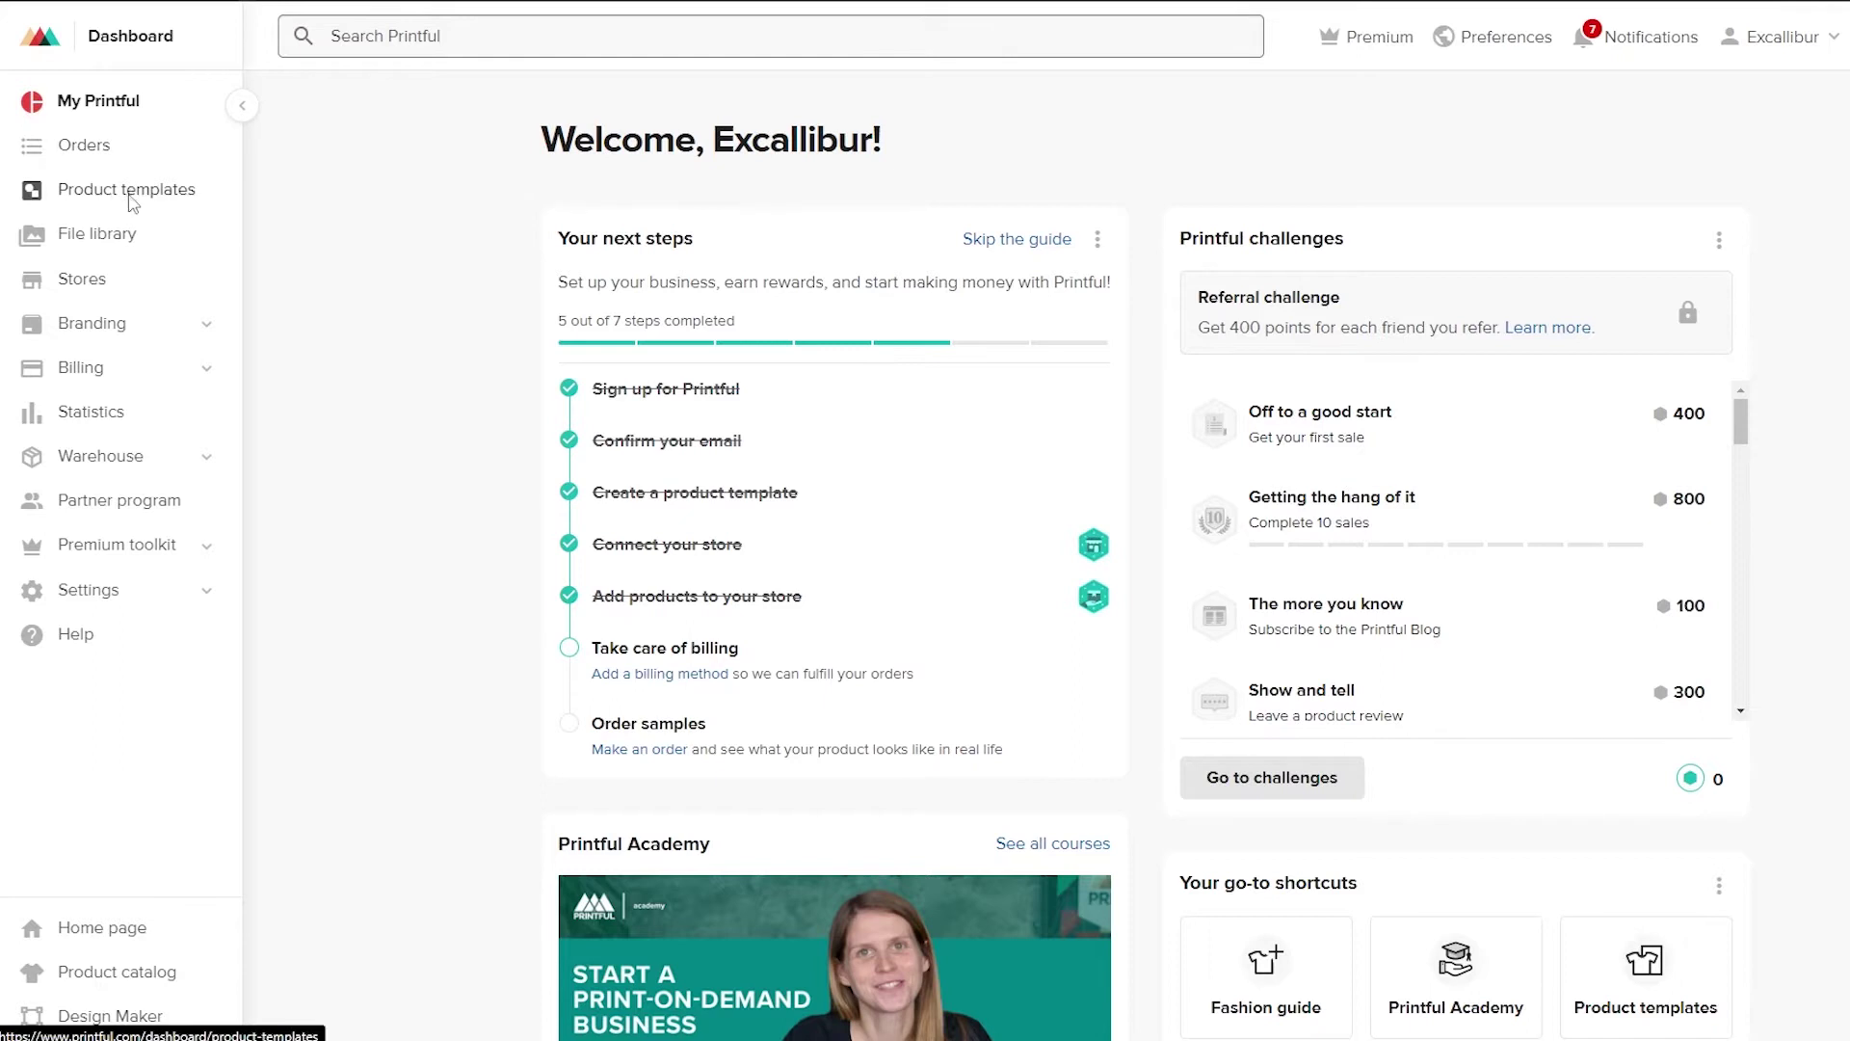
Go to the product templates and start creating a new template.
click(132, 197)
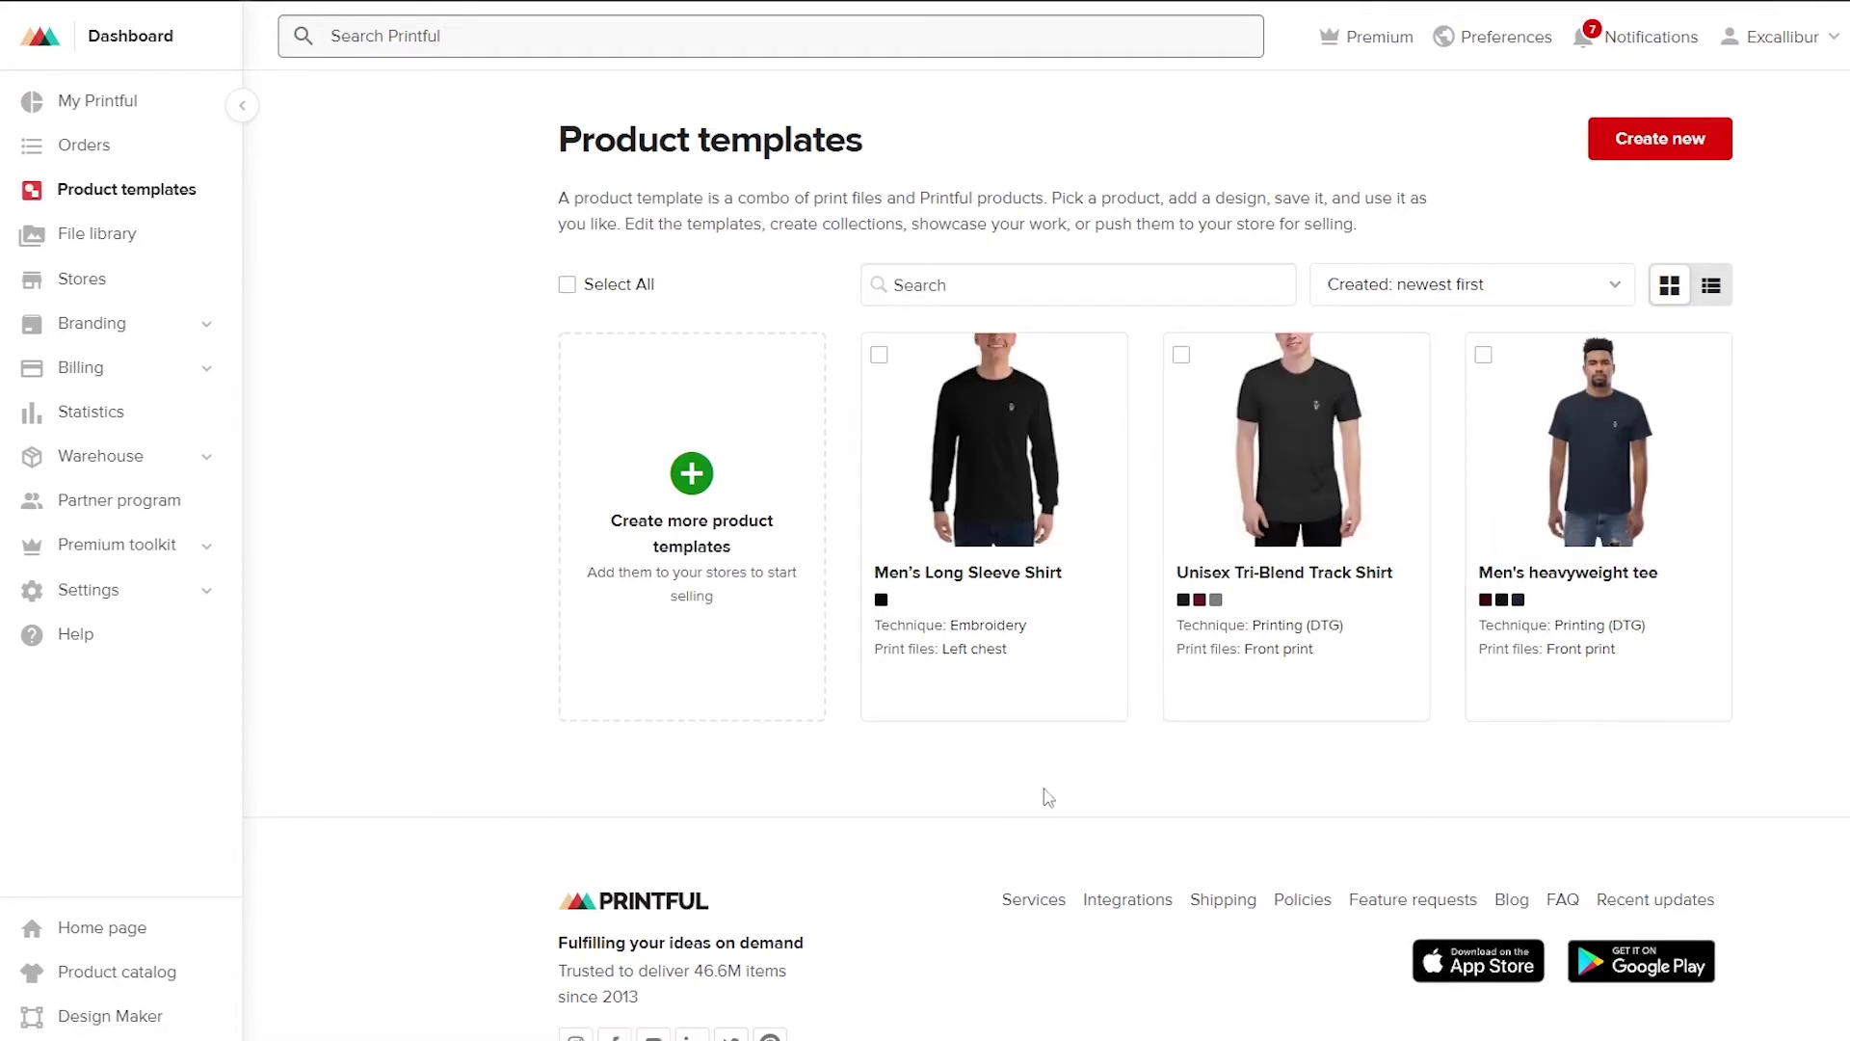
click(713, 556)
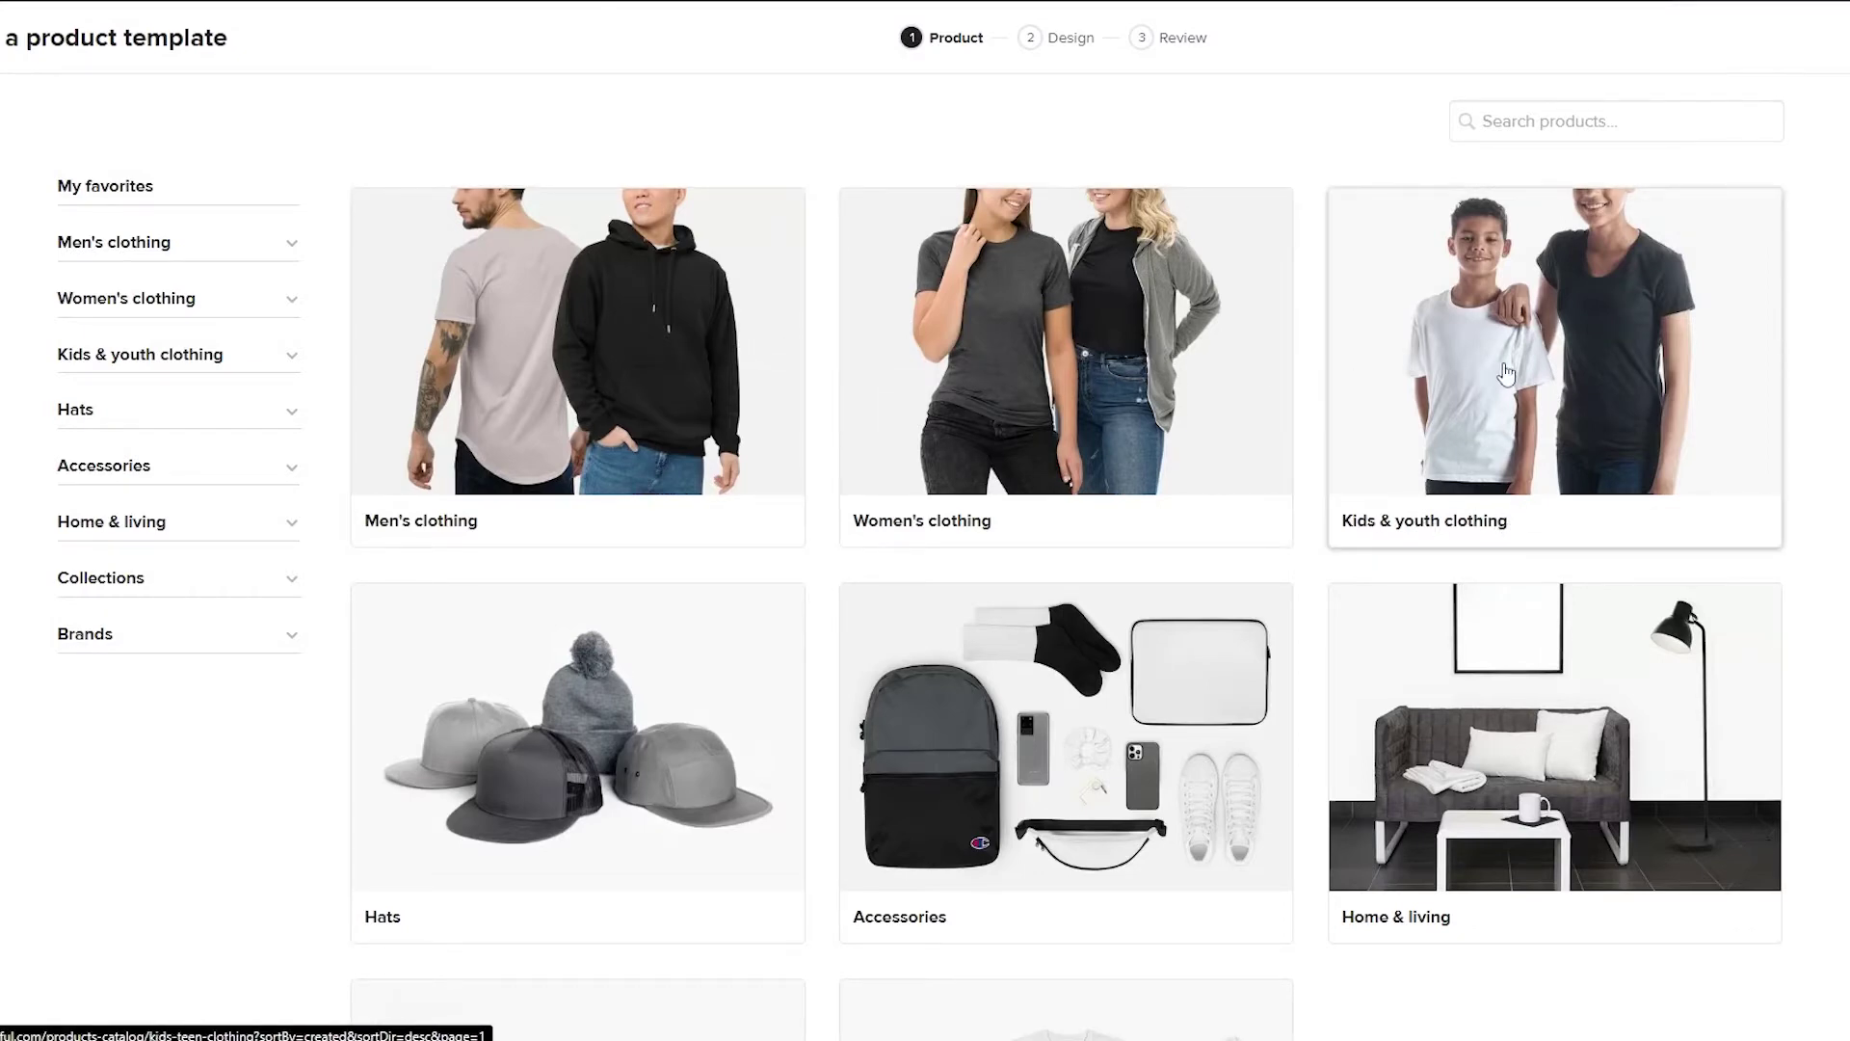
Look over the product categories for the template and open Men's clothing.
scroll(1503, 375, down, 1)
scroll(893, 631, down, 1)
scroll(690, 537, down, 1)
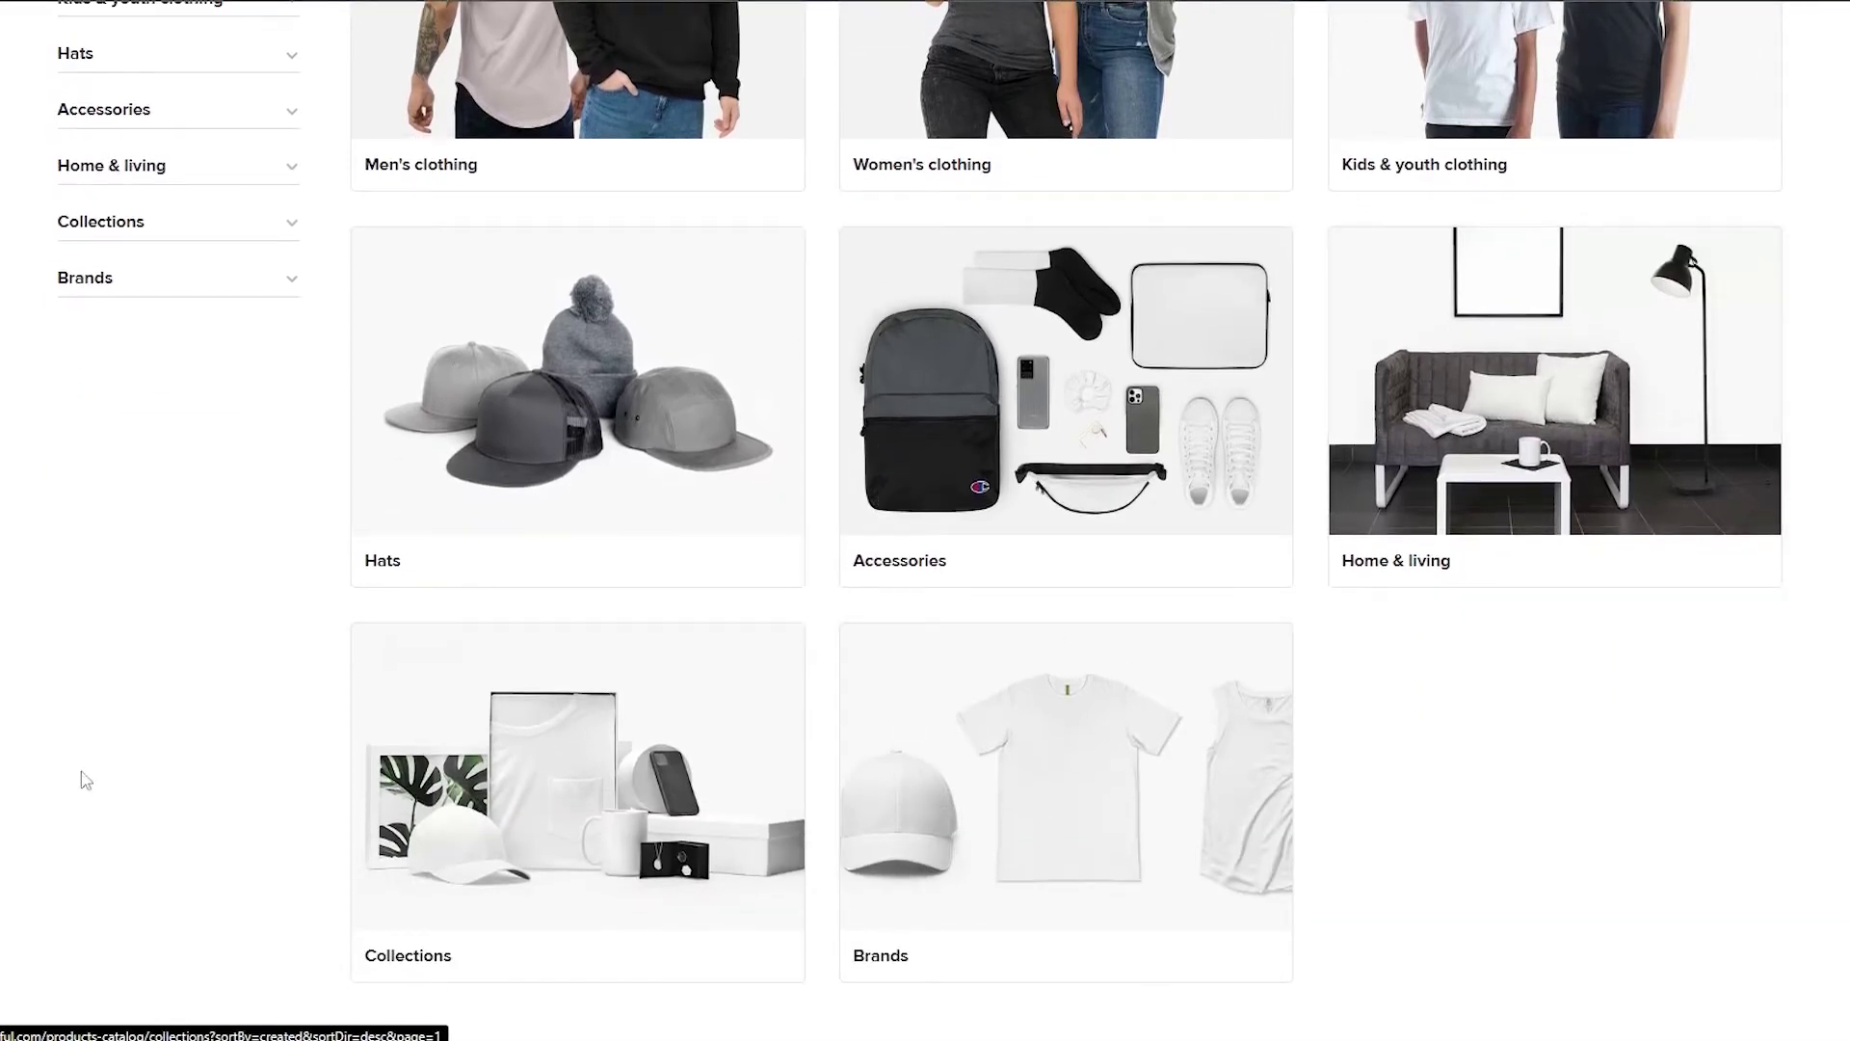
scroll(624, 766, up, 3)
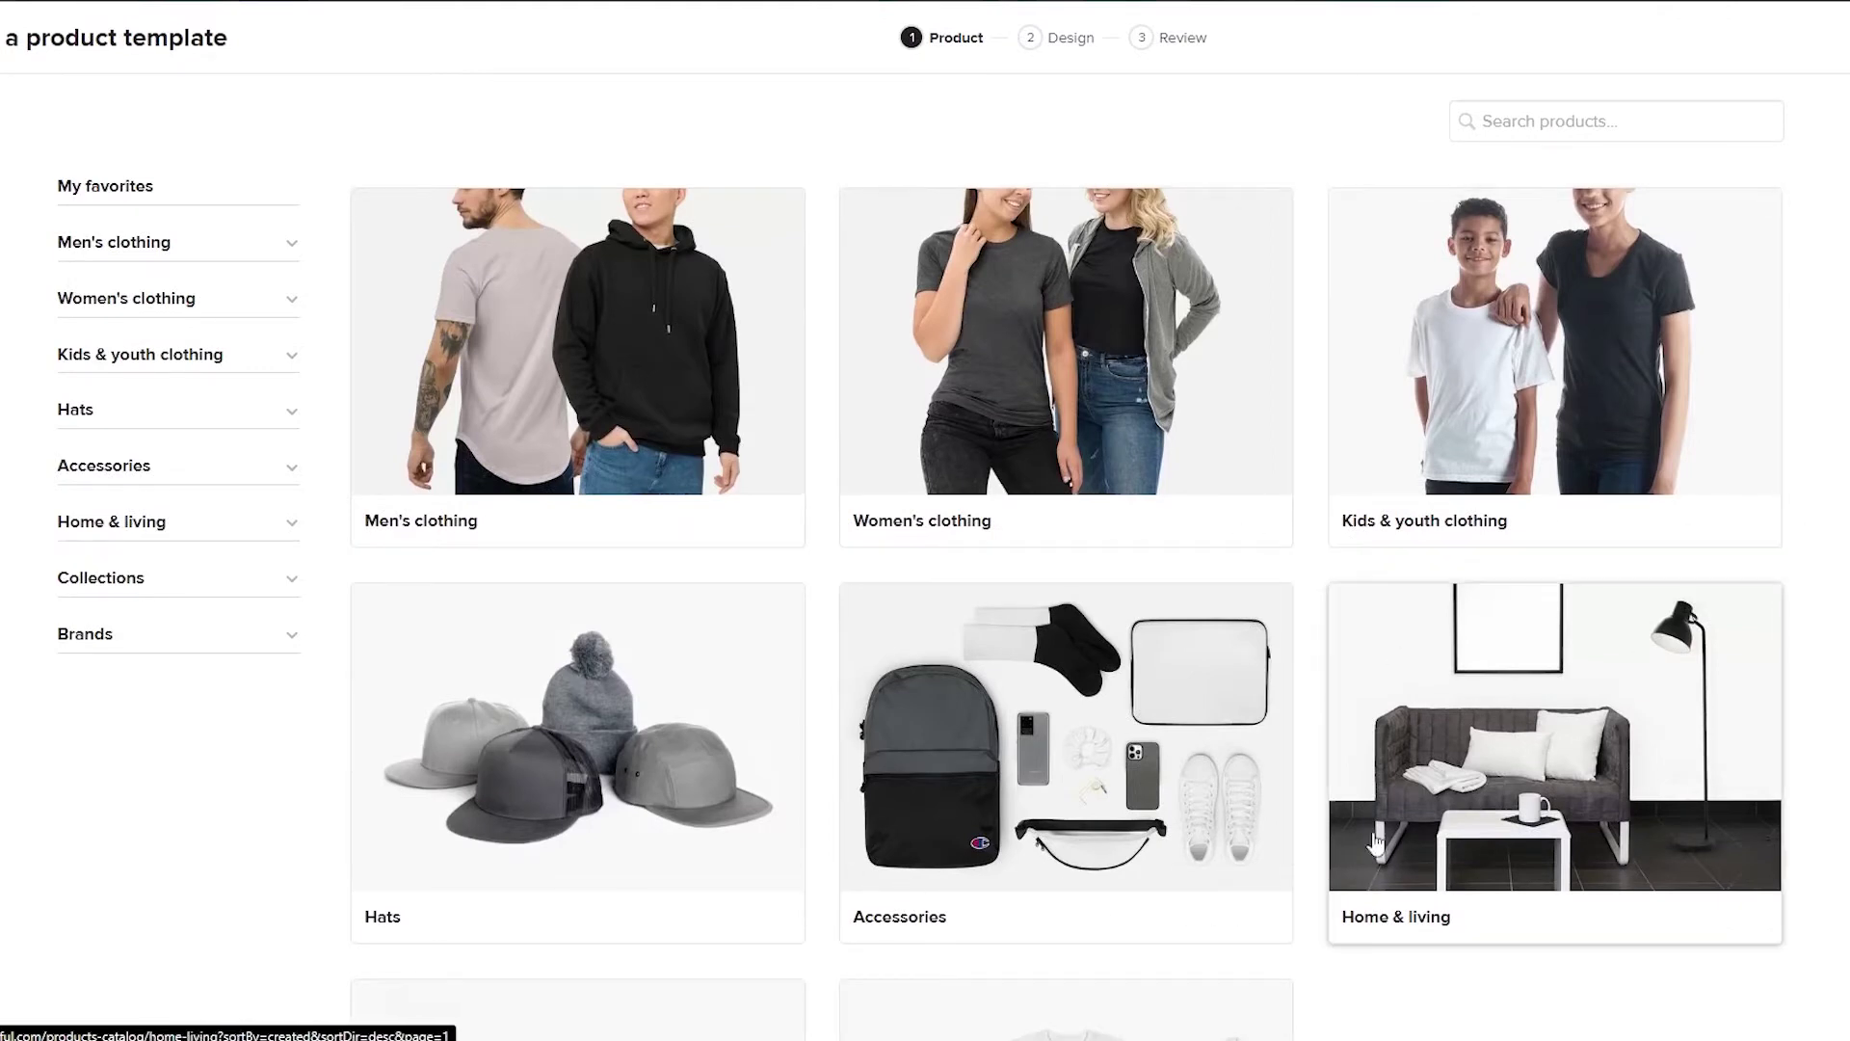
click(666, 363)
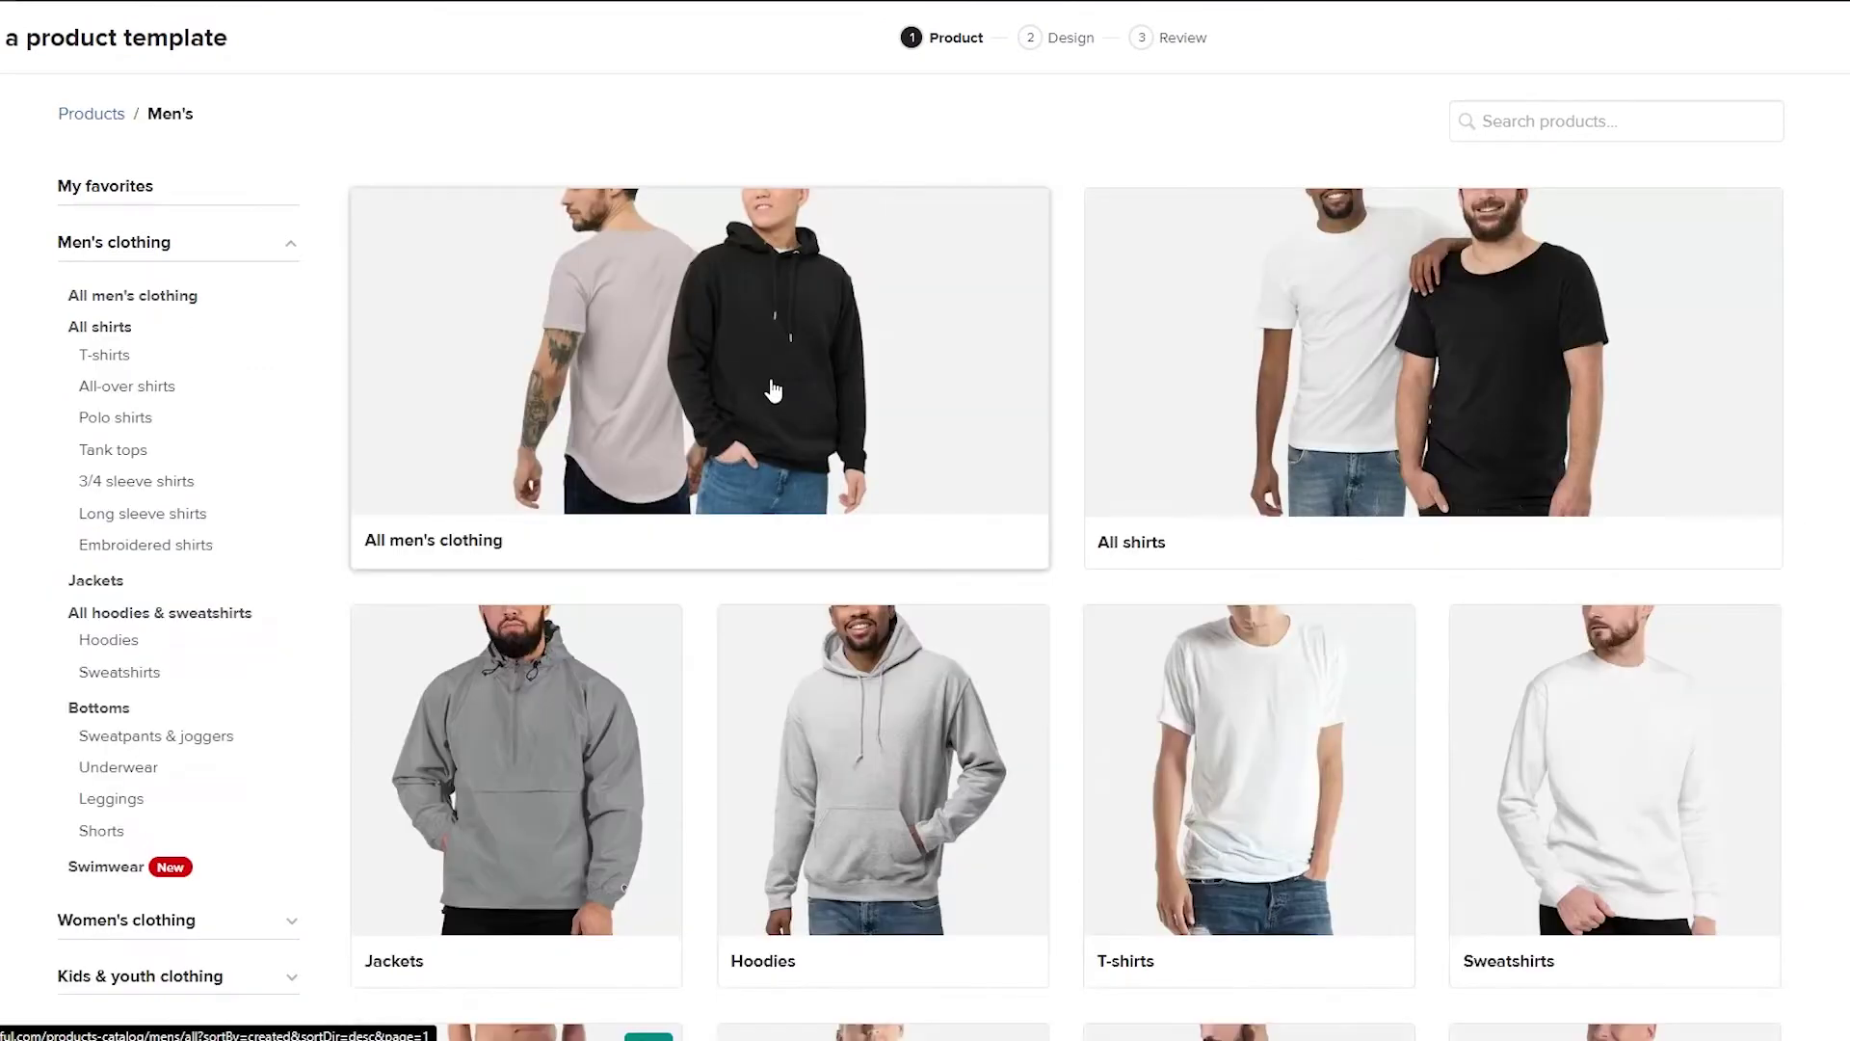
Look through the men's clothing subcategories and open All men's clothing.
scroll(686, 503, down, 1)
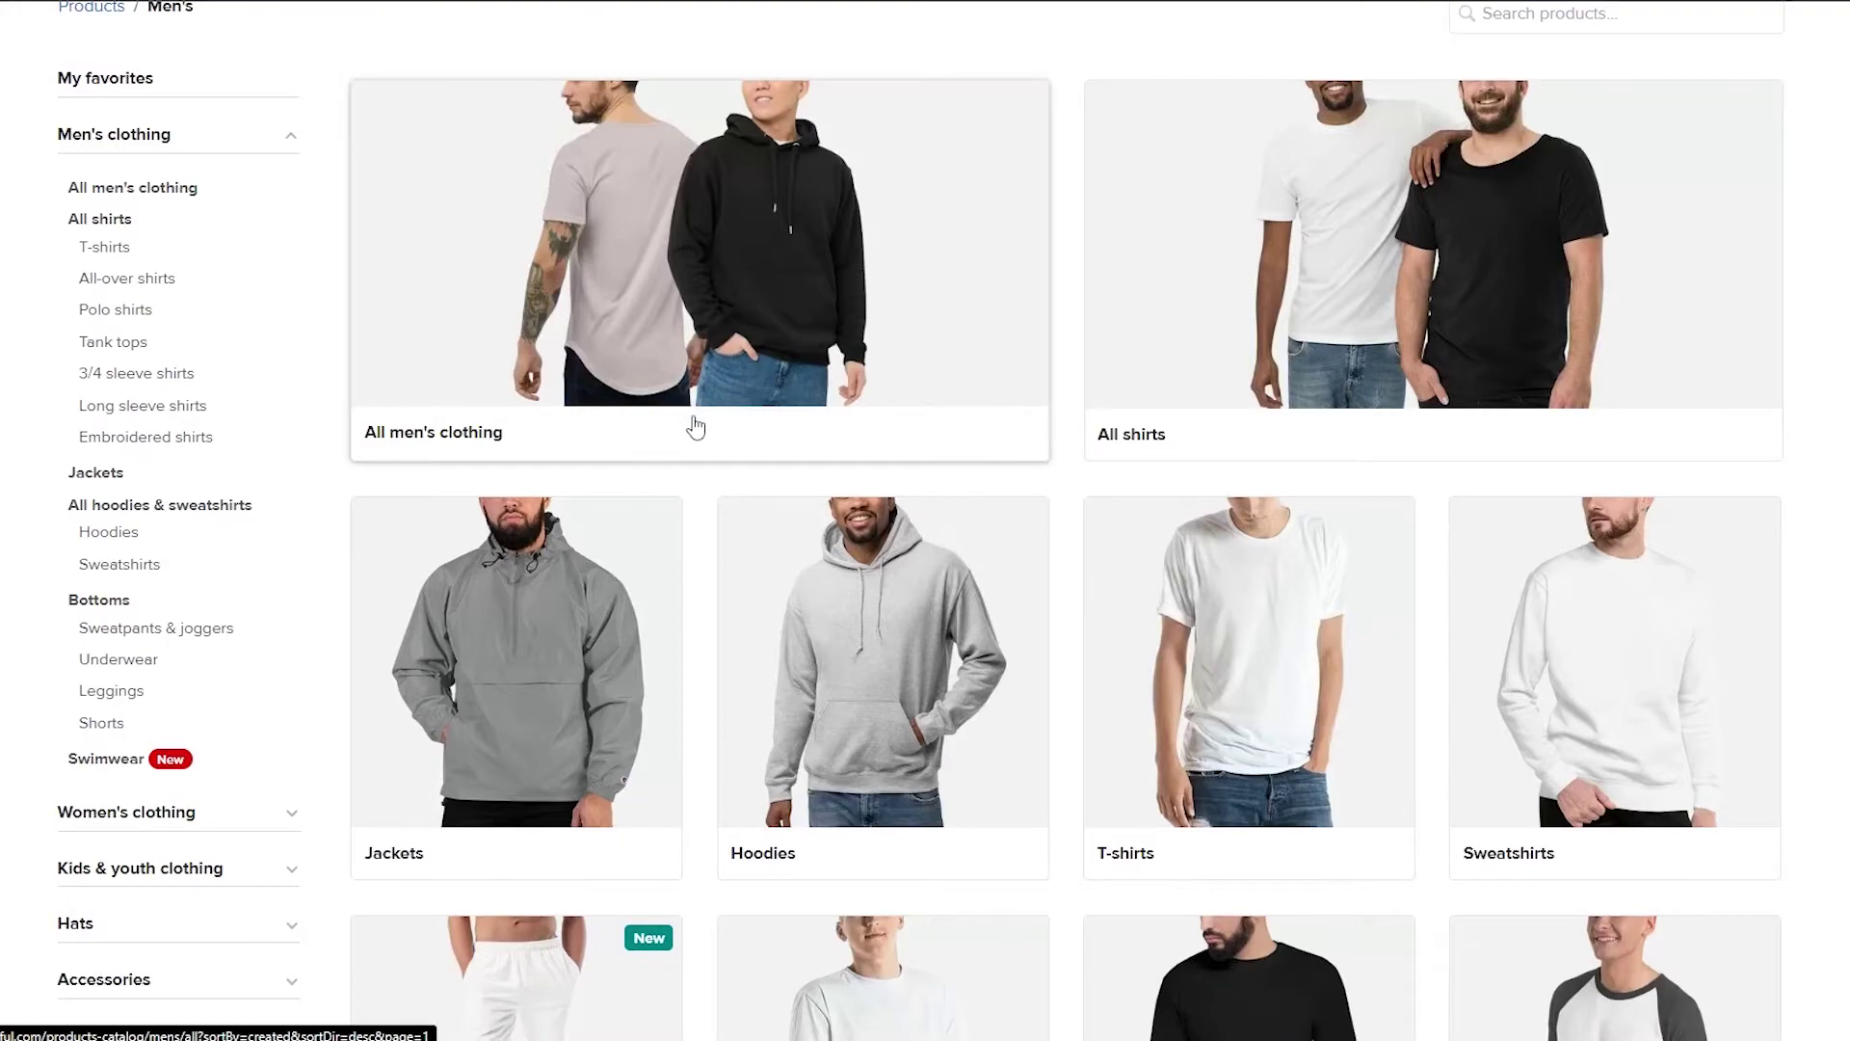
scroll(511, 579, down, 1)
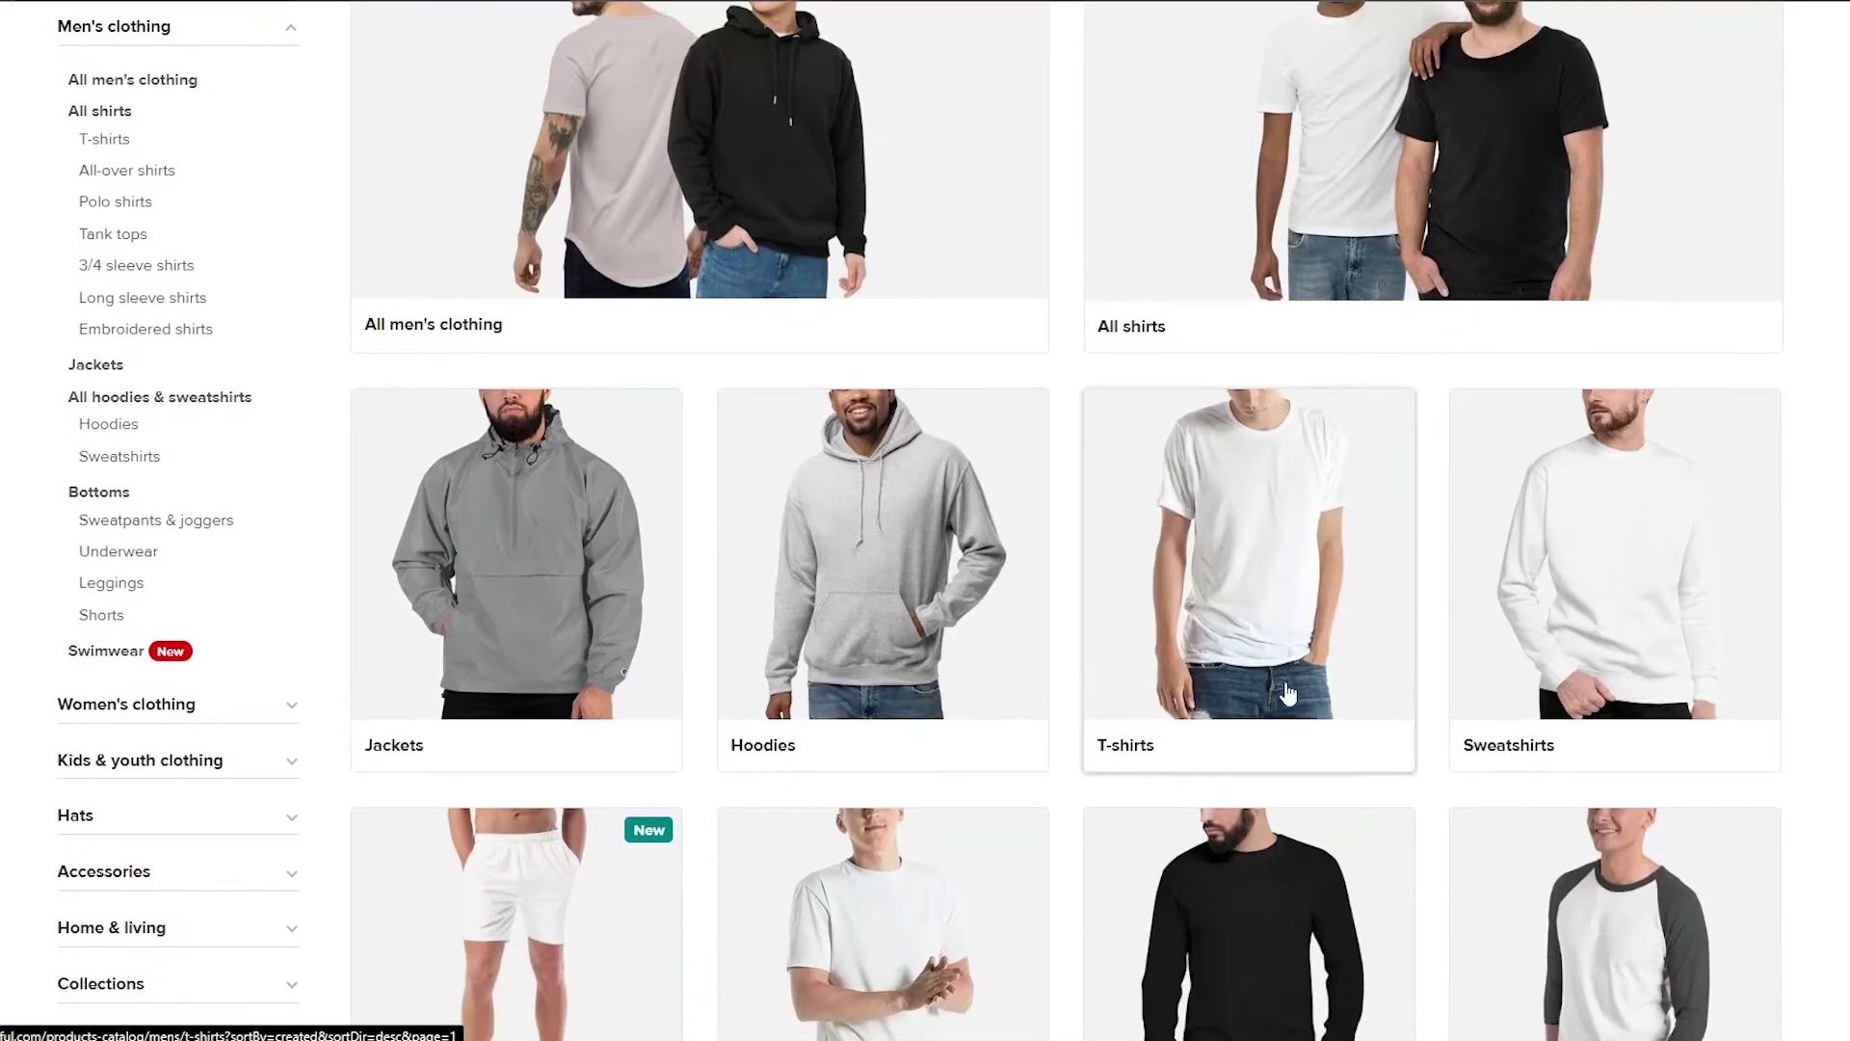
scroll(1180, 617, down, 4)
scroll(1180, 616, down, 1)
scroll(1253, 627, up, 3)
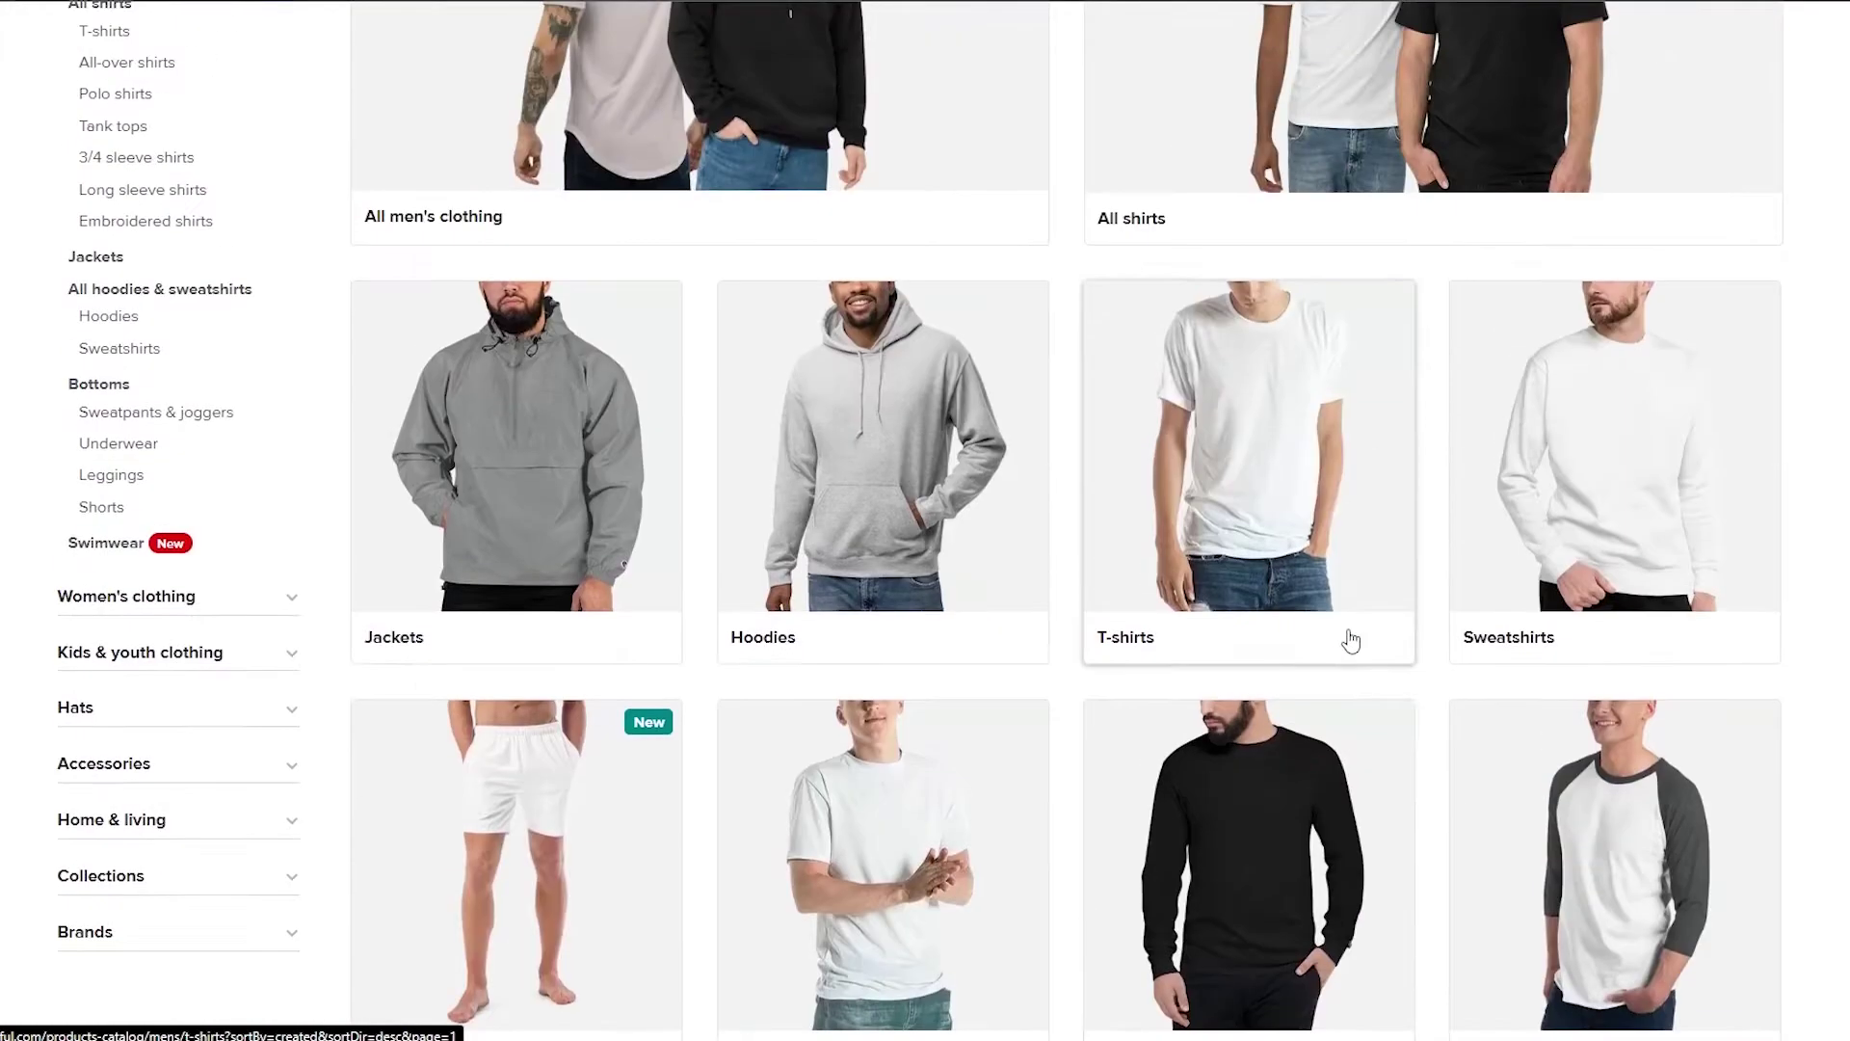
scroll(1272, 621, down, 3)
scroll(1279, 614, up, 5)
scroll(1279, 615, up, 1)
scroll(1103, 674, down, 5)
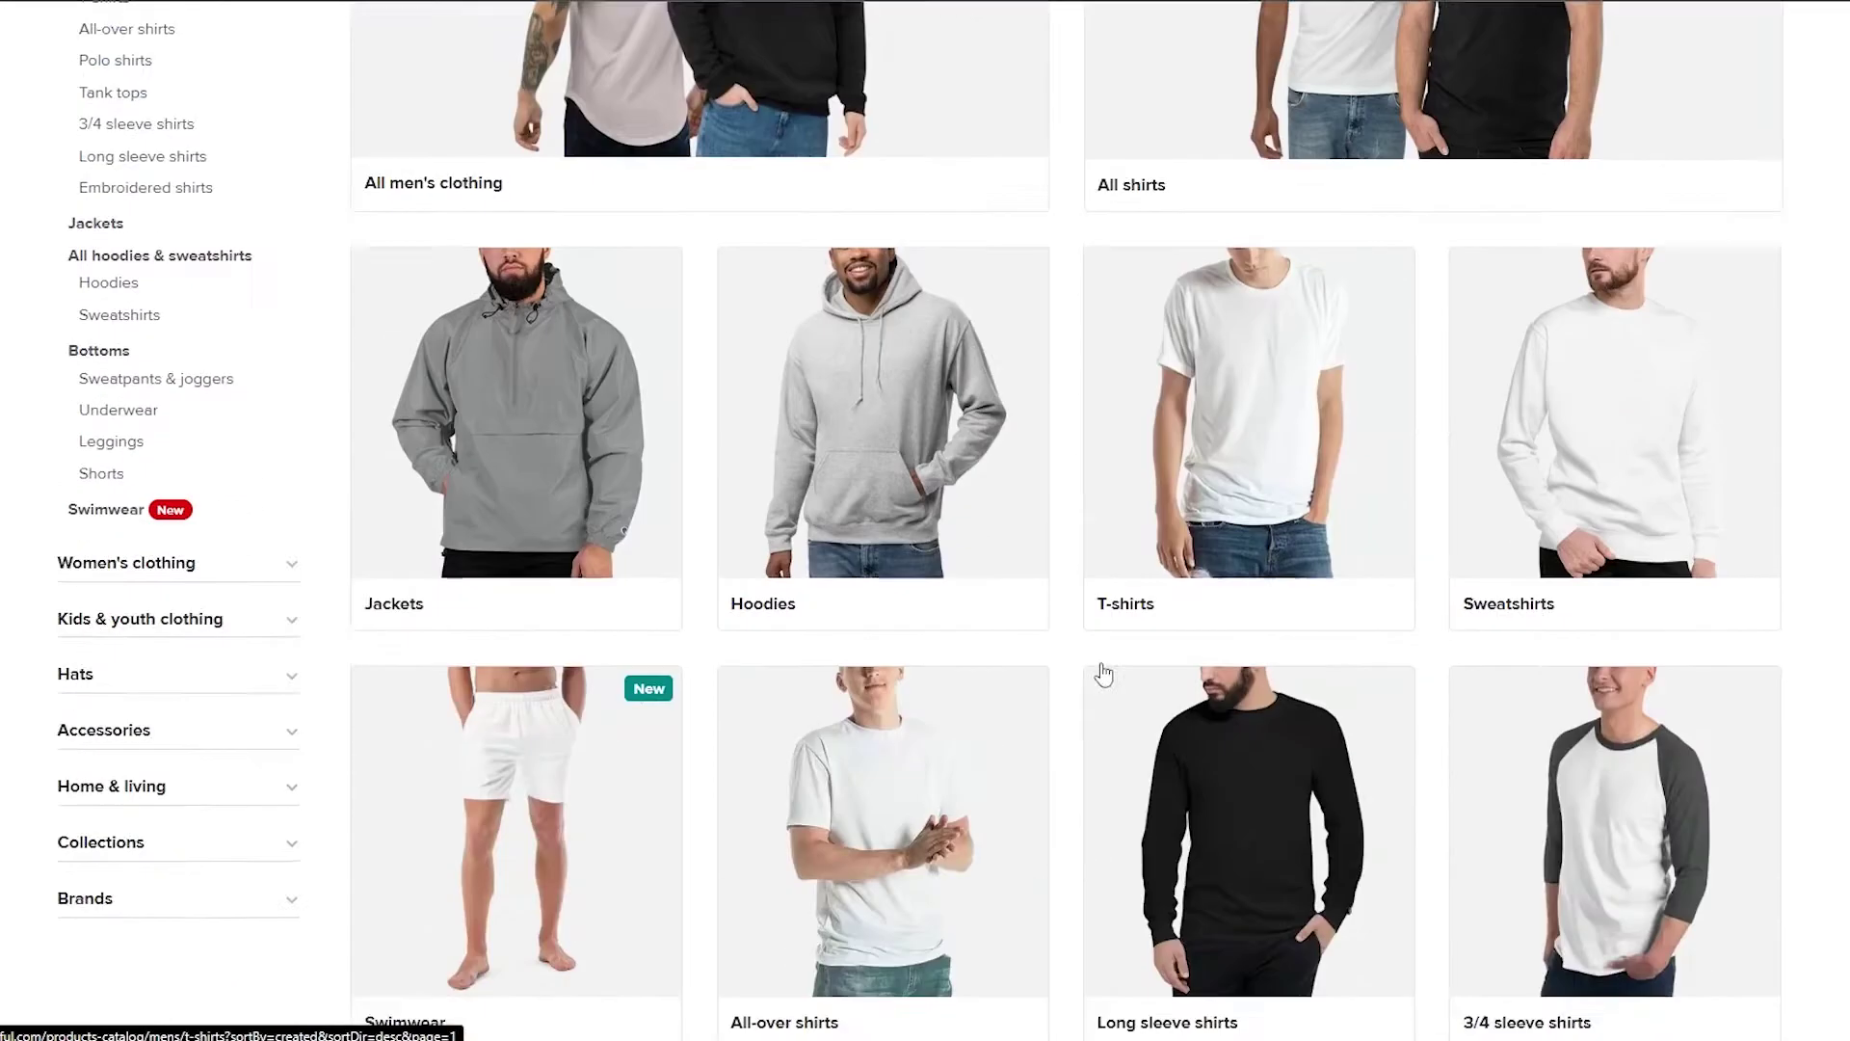
scroll(1027, 539, up, 5)
click(800, 525)
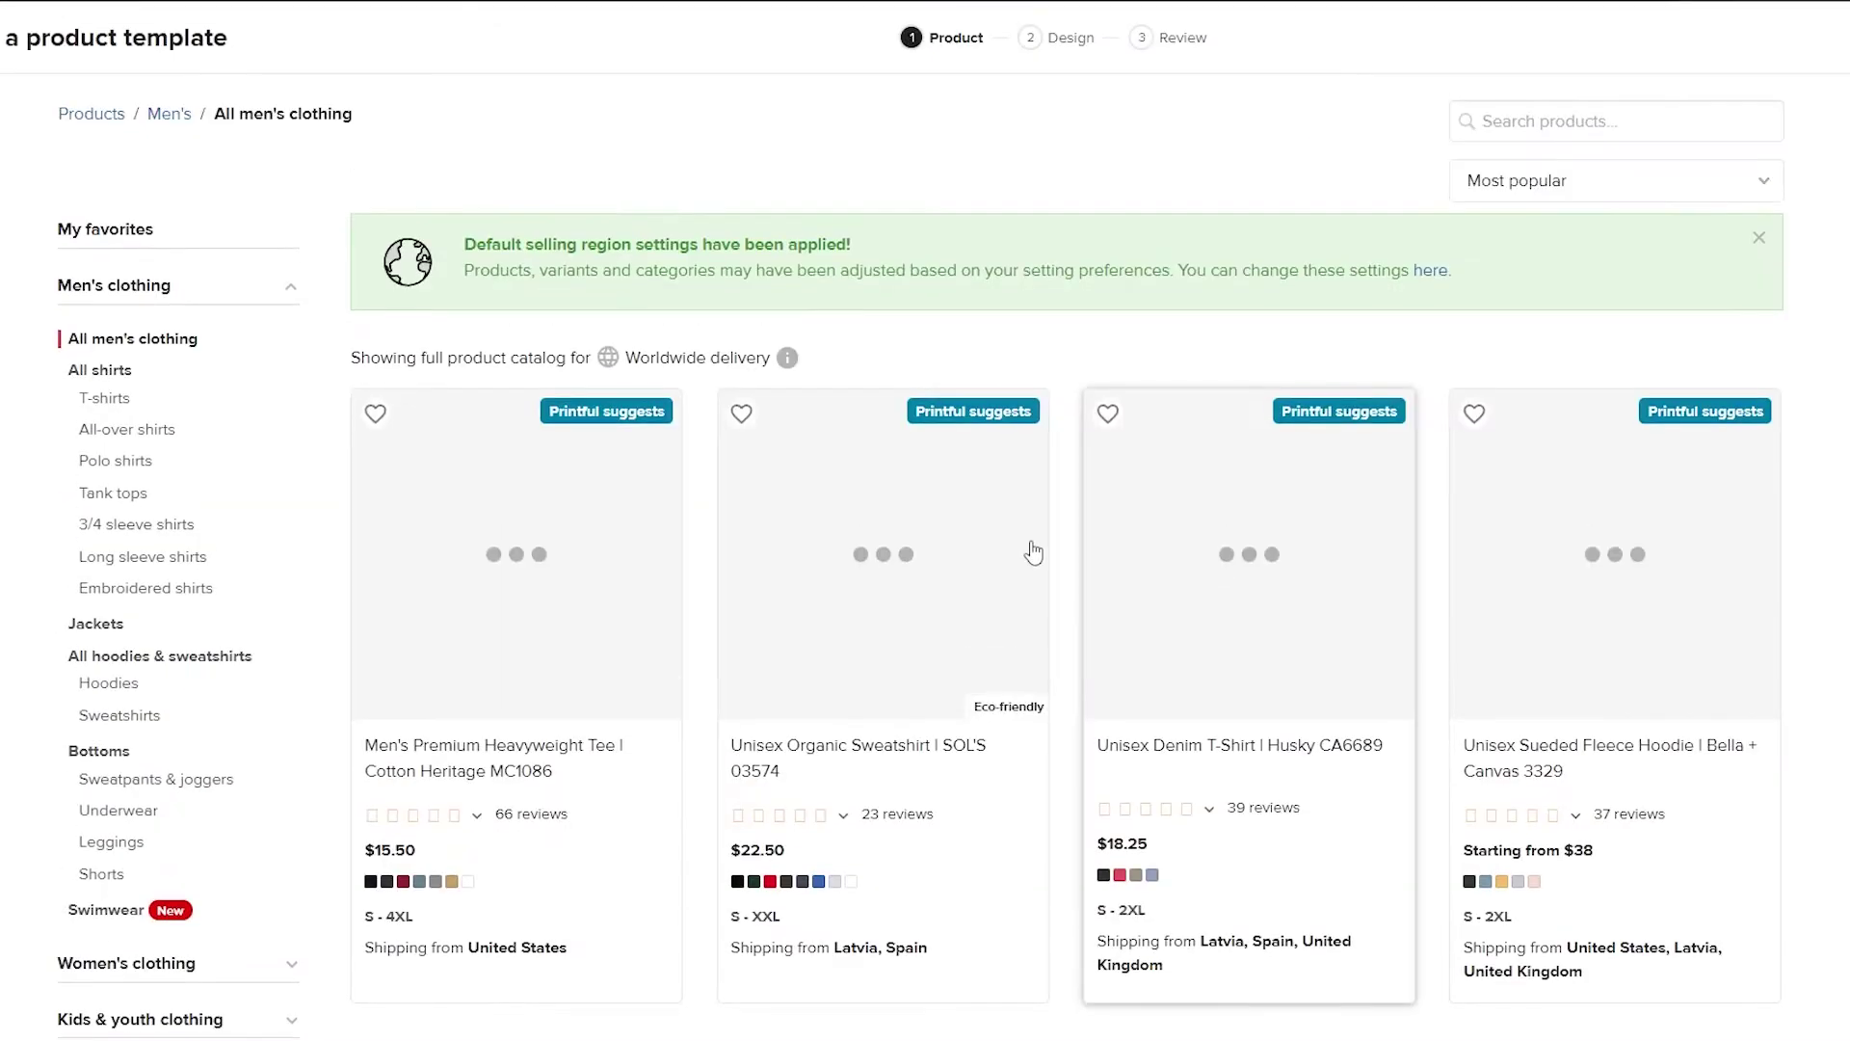
Browse all men's clothing products and choose the Men's Premium Heavyweight Tee | Cotton Heritage MC1086 for the template.
scroll(1124, 529, down, 1)
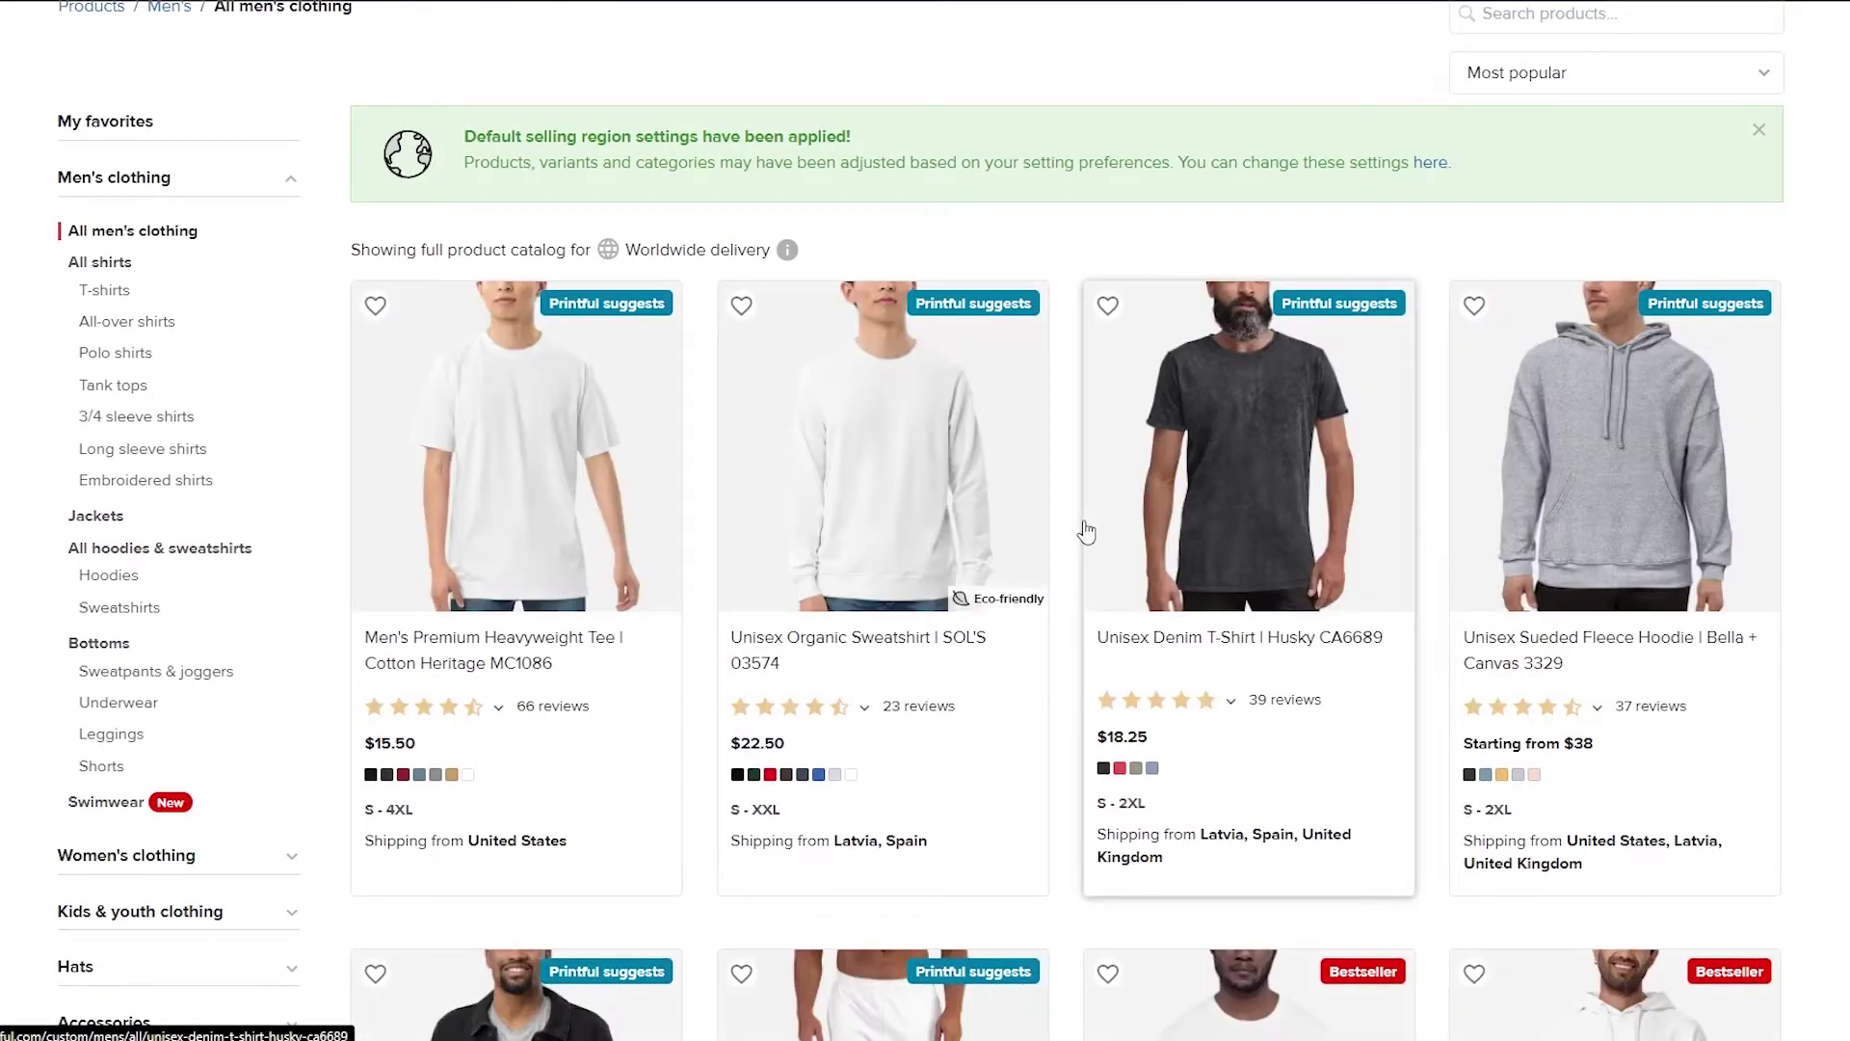
scroll(1276, 408, down, 10)
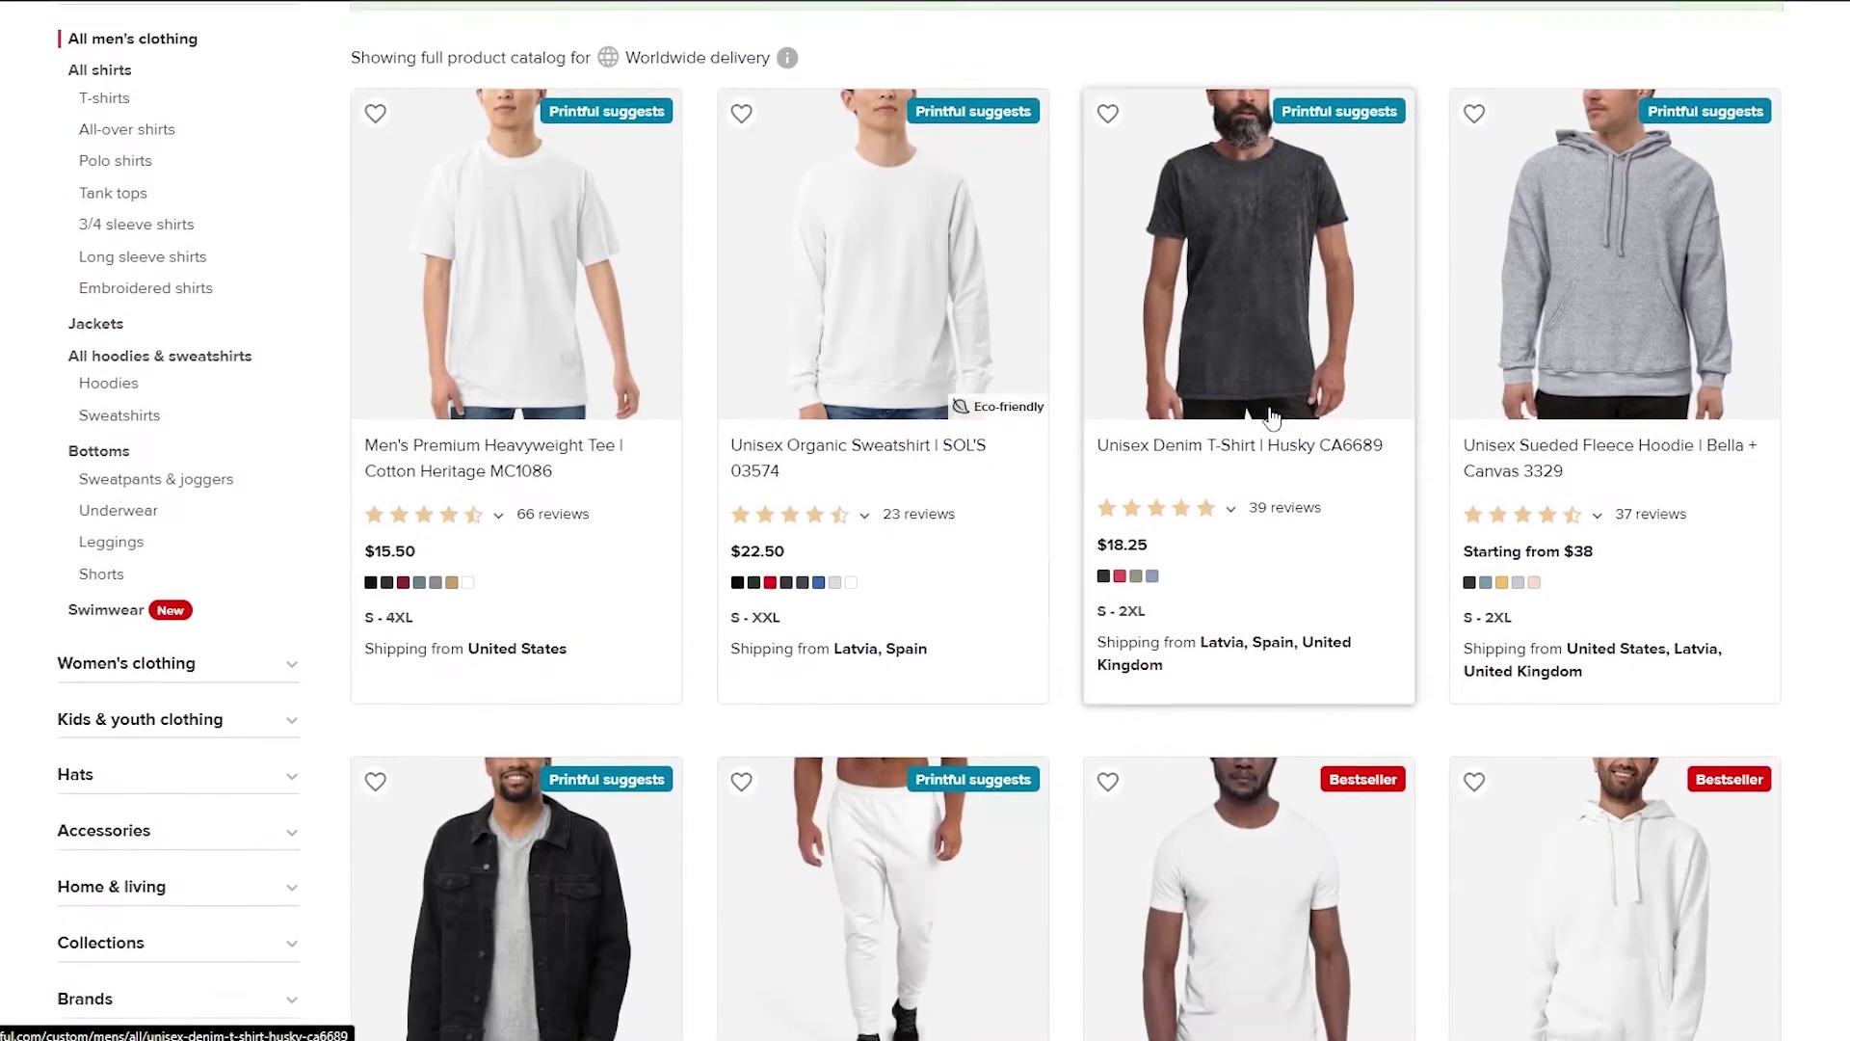
scroll(1250, 519, down, 3)
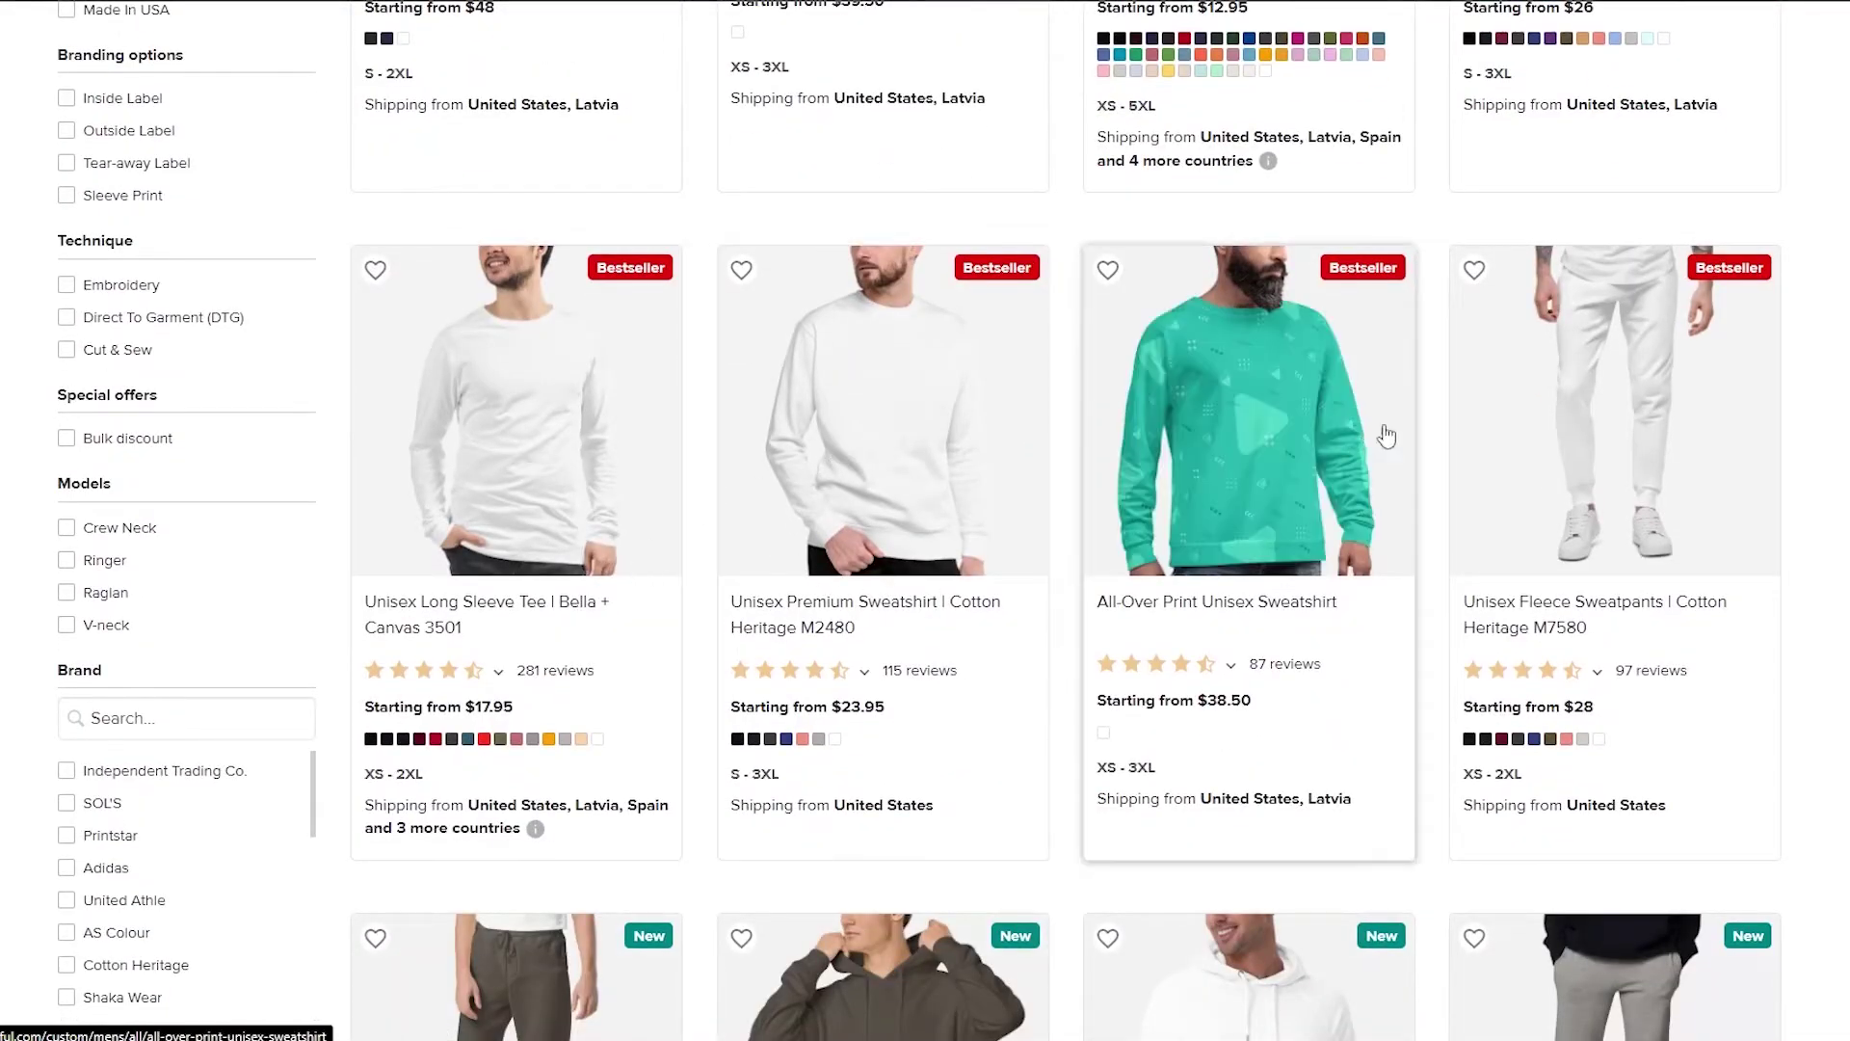
scroll(1384, 429, down, 4)
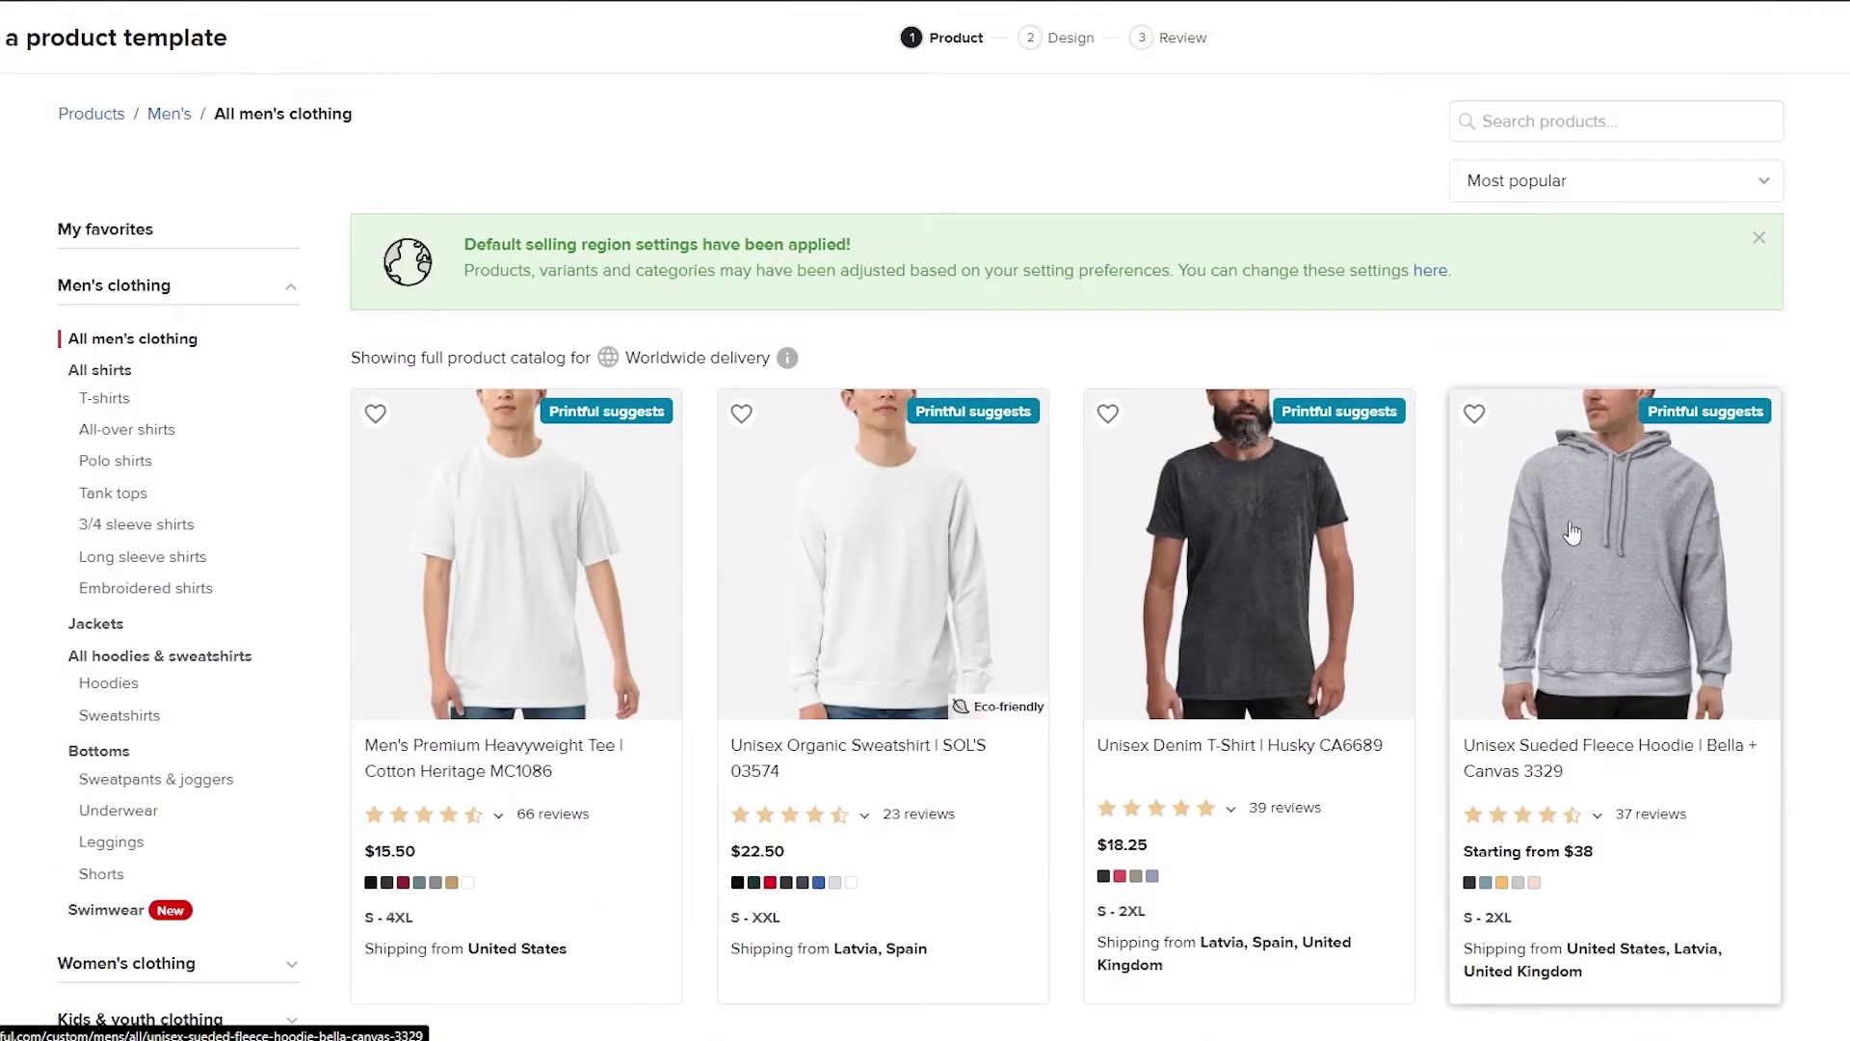
click(533, 598)
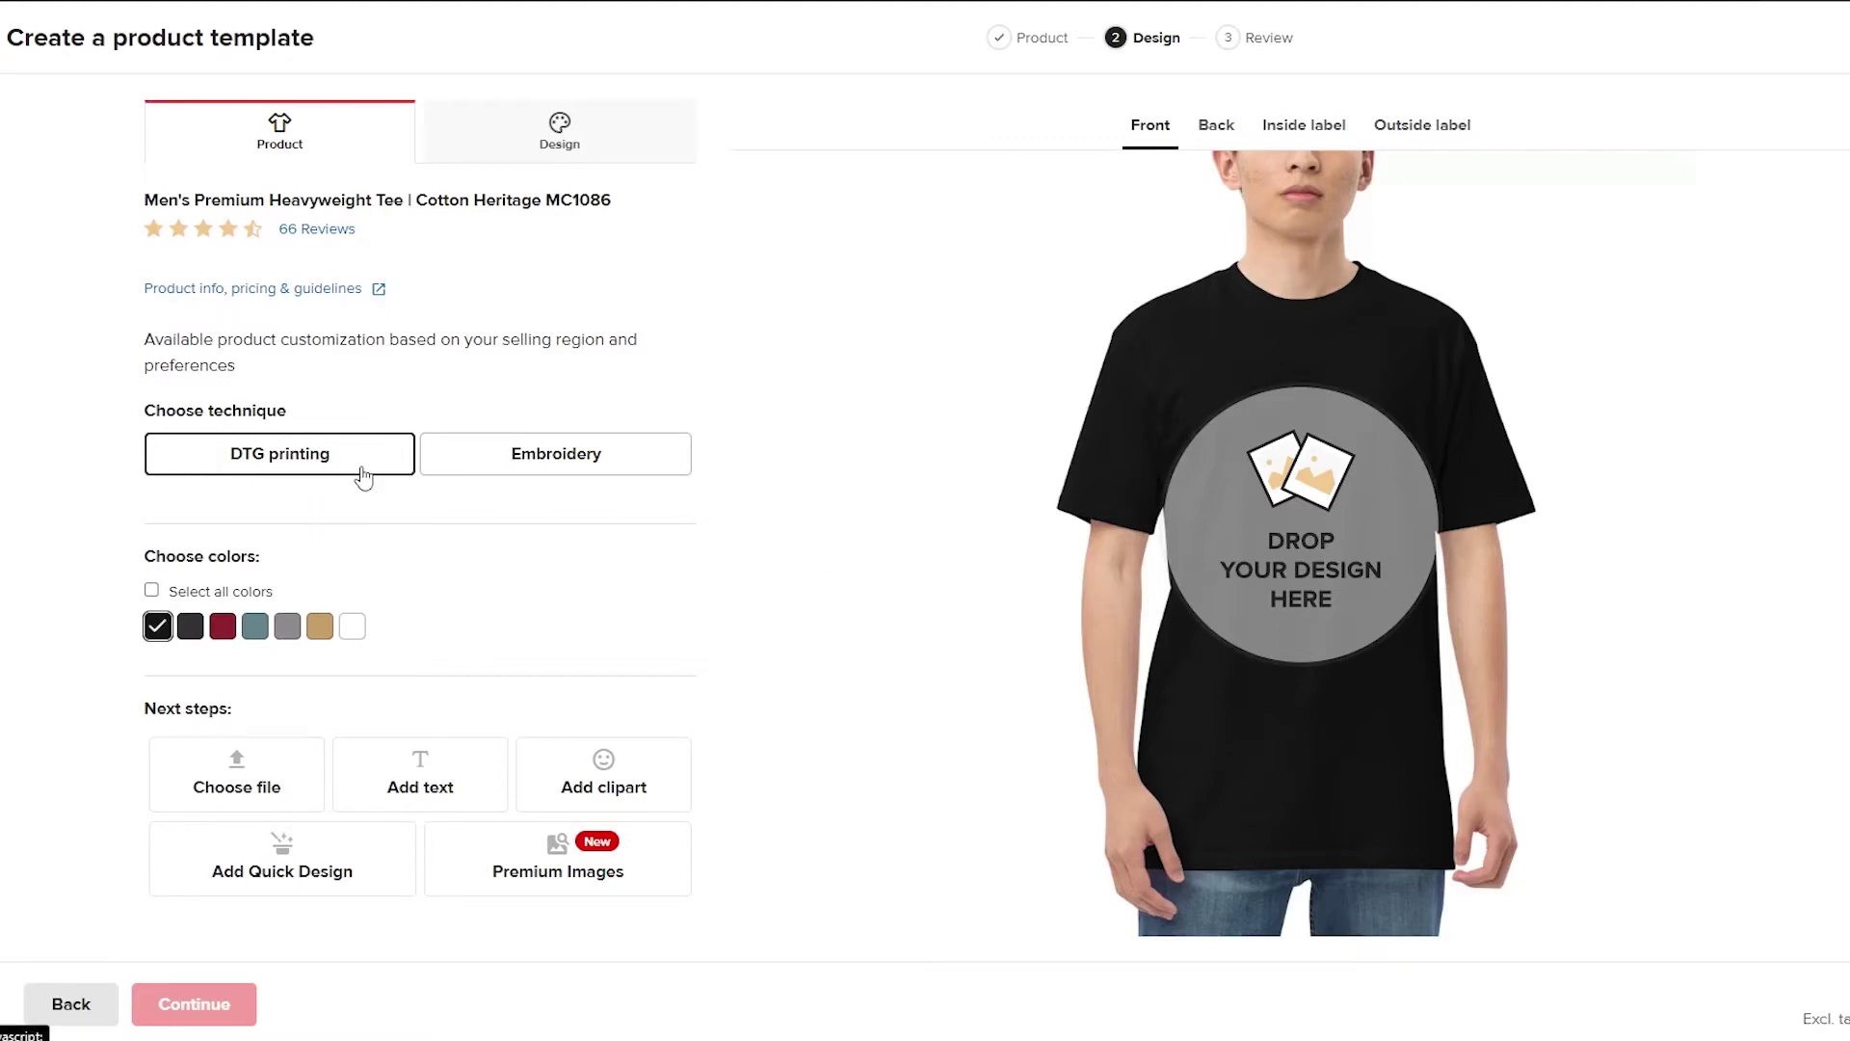
Compare the DTG printing and embroidery techniques for the tee and choose Embroidery.
click(559, 481)
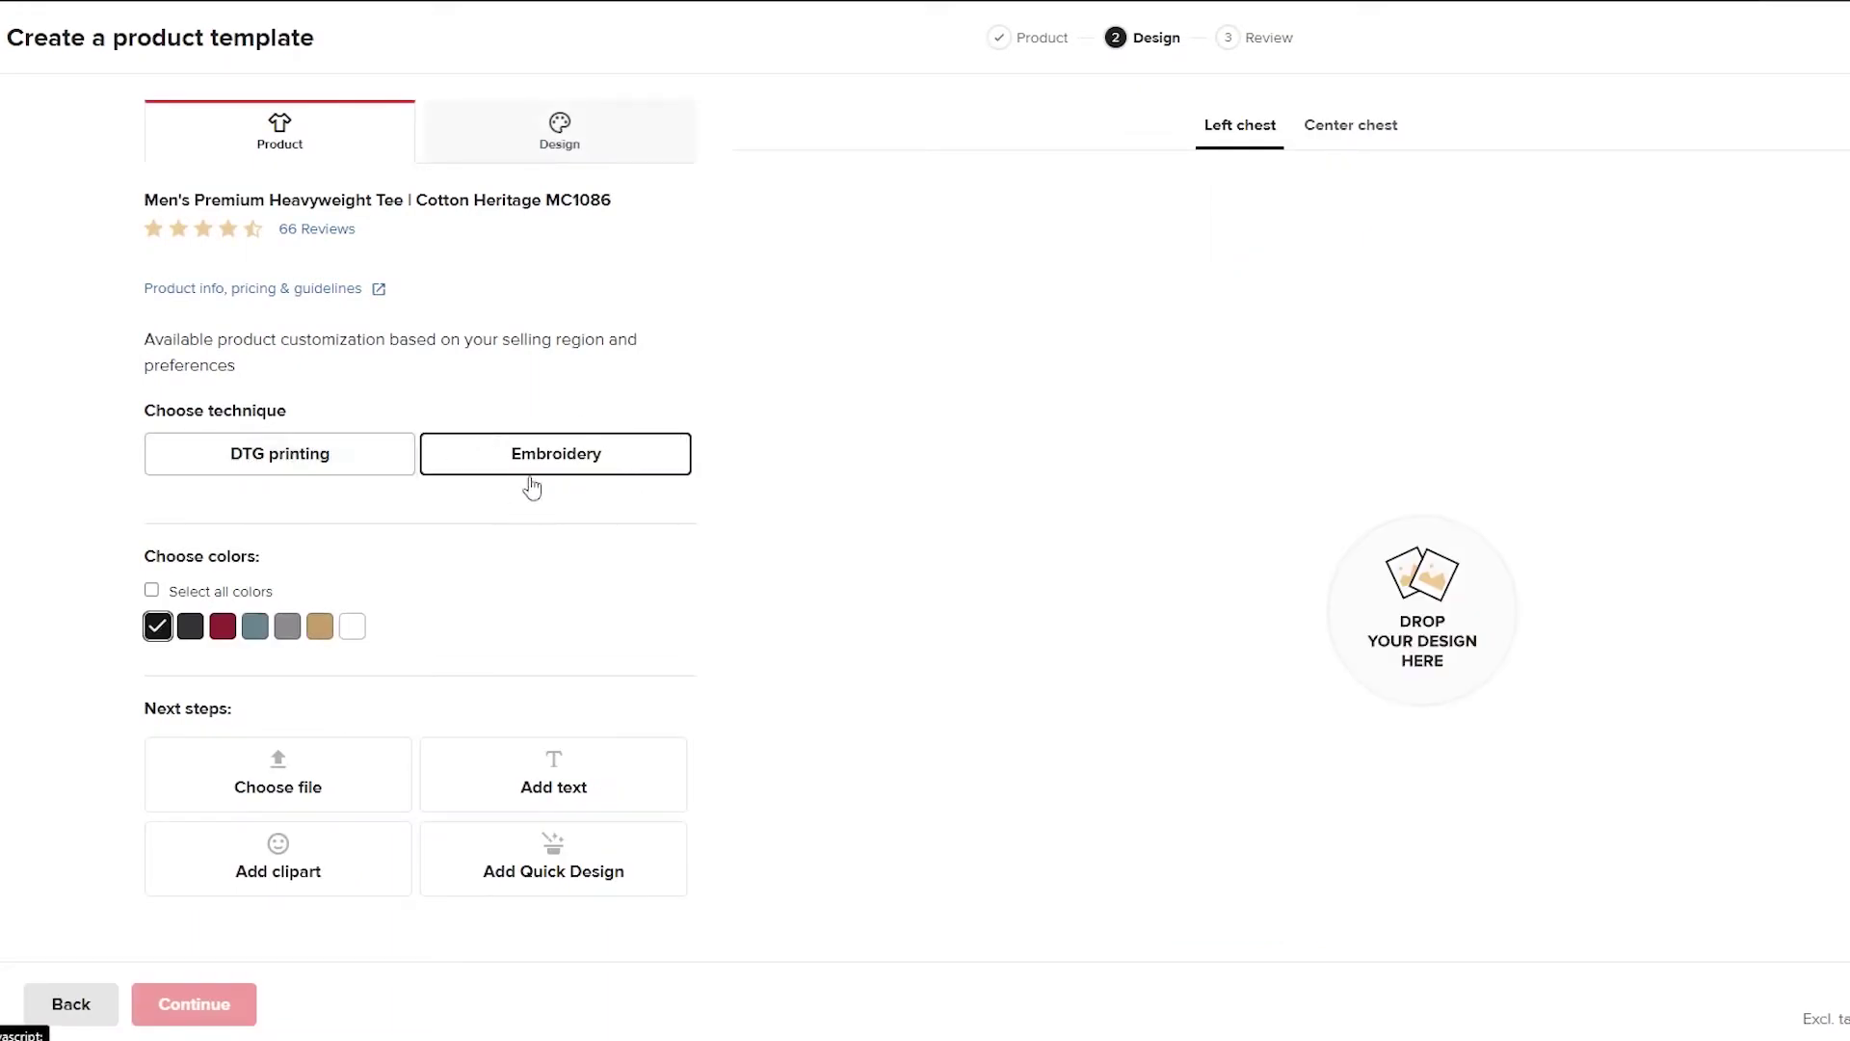
click(307, 474)
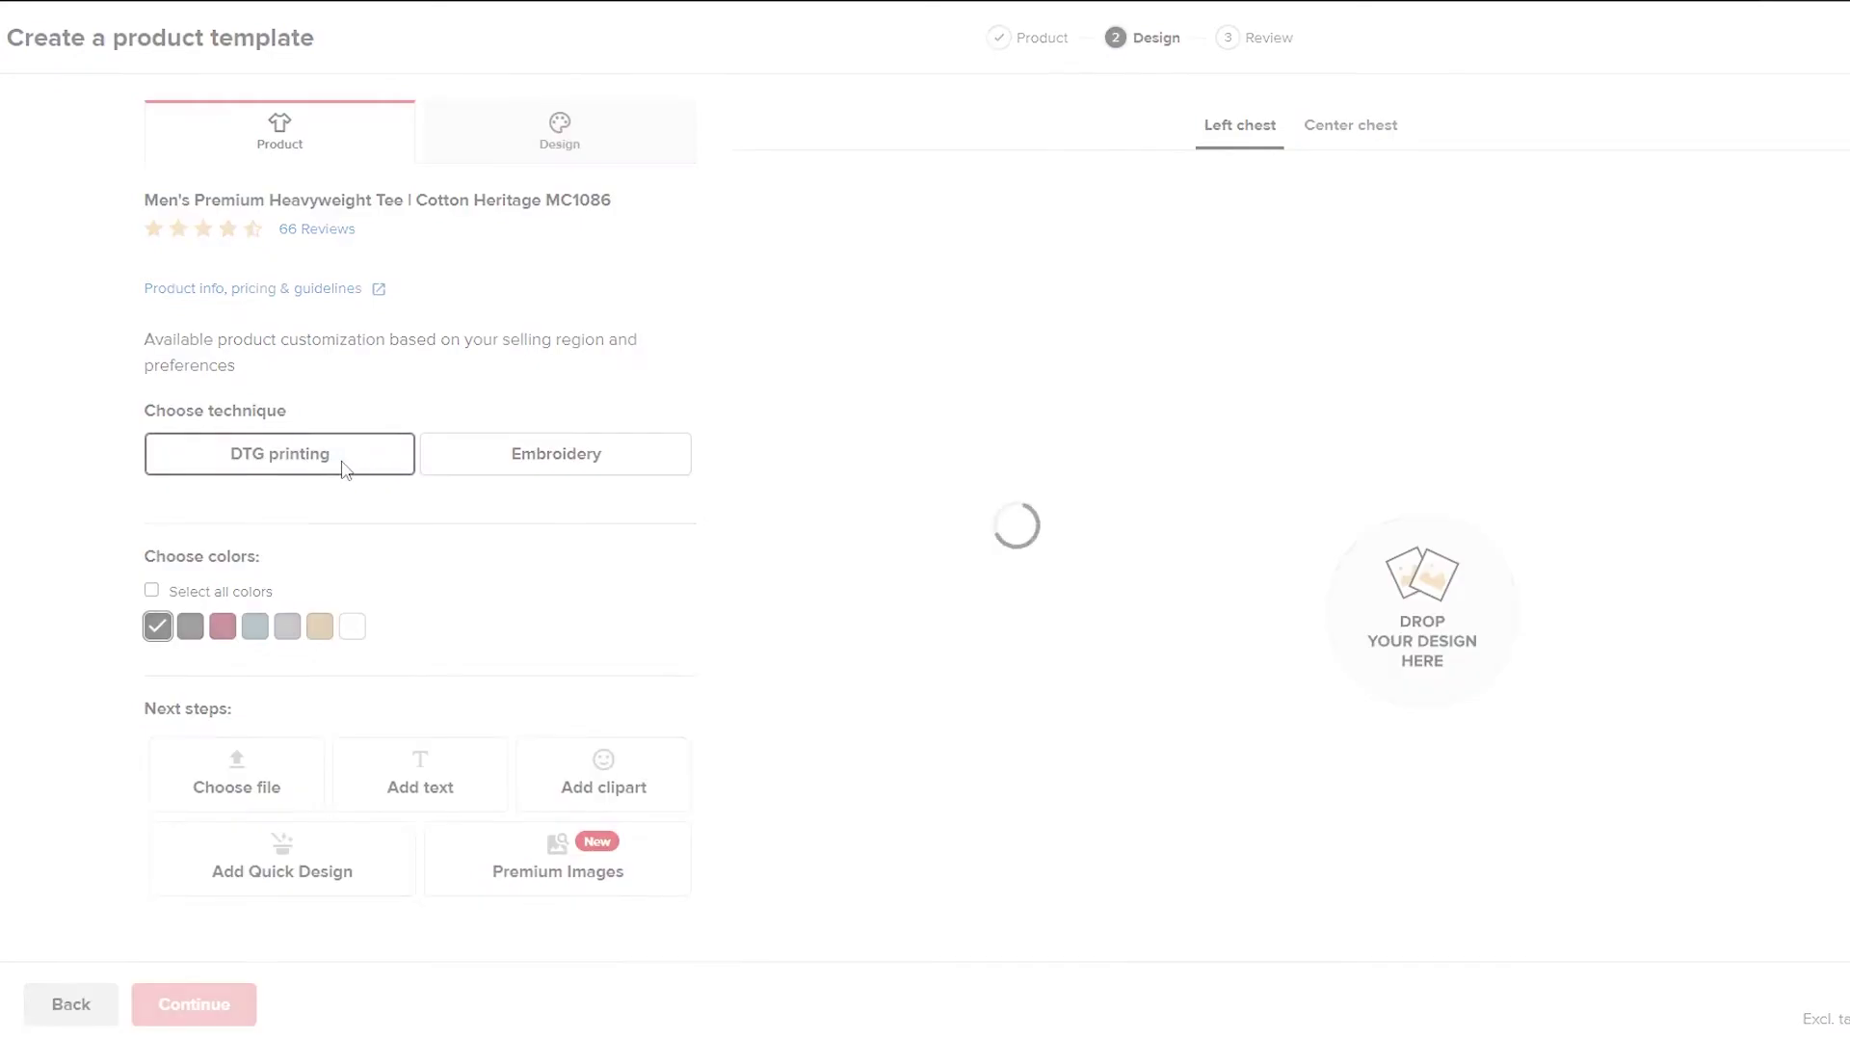
click(551, 472)
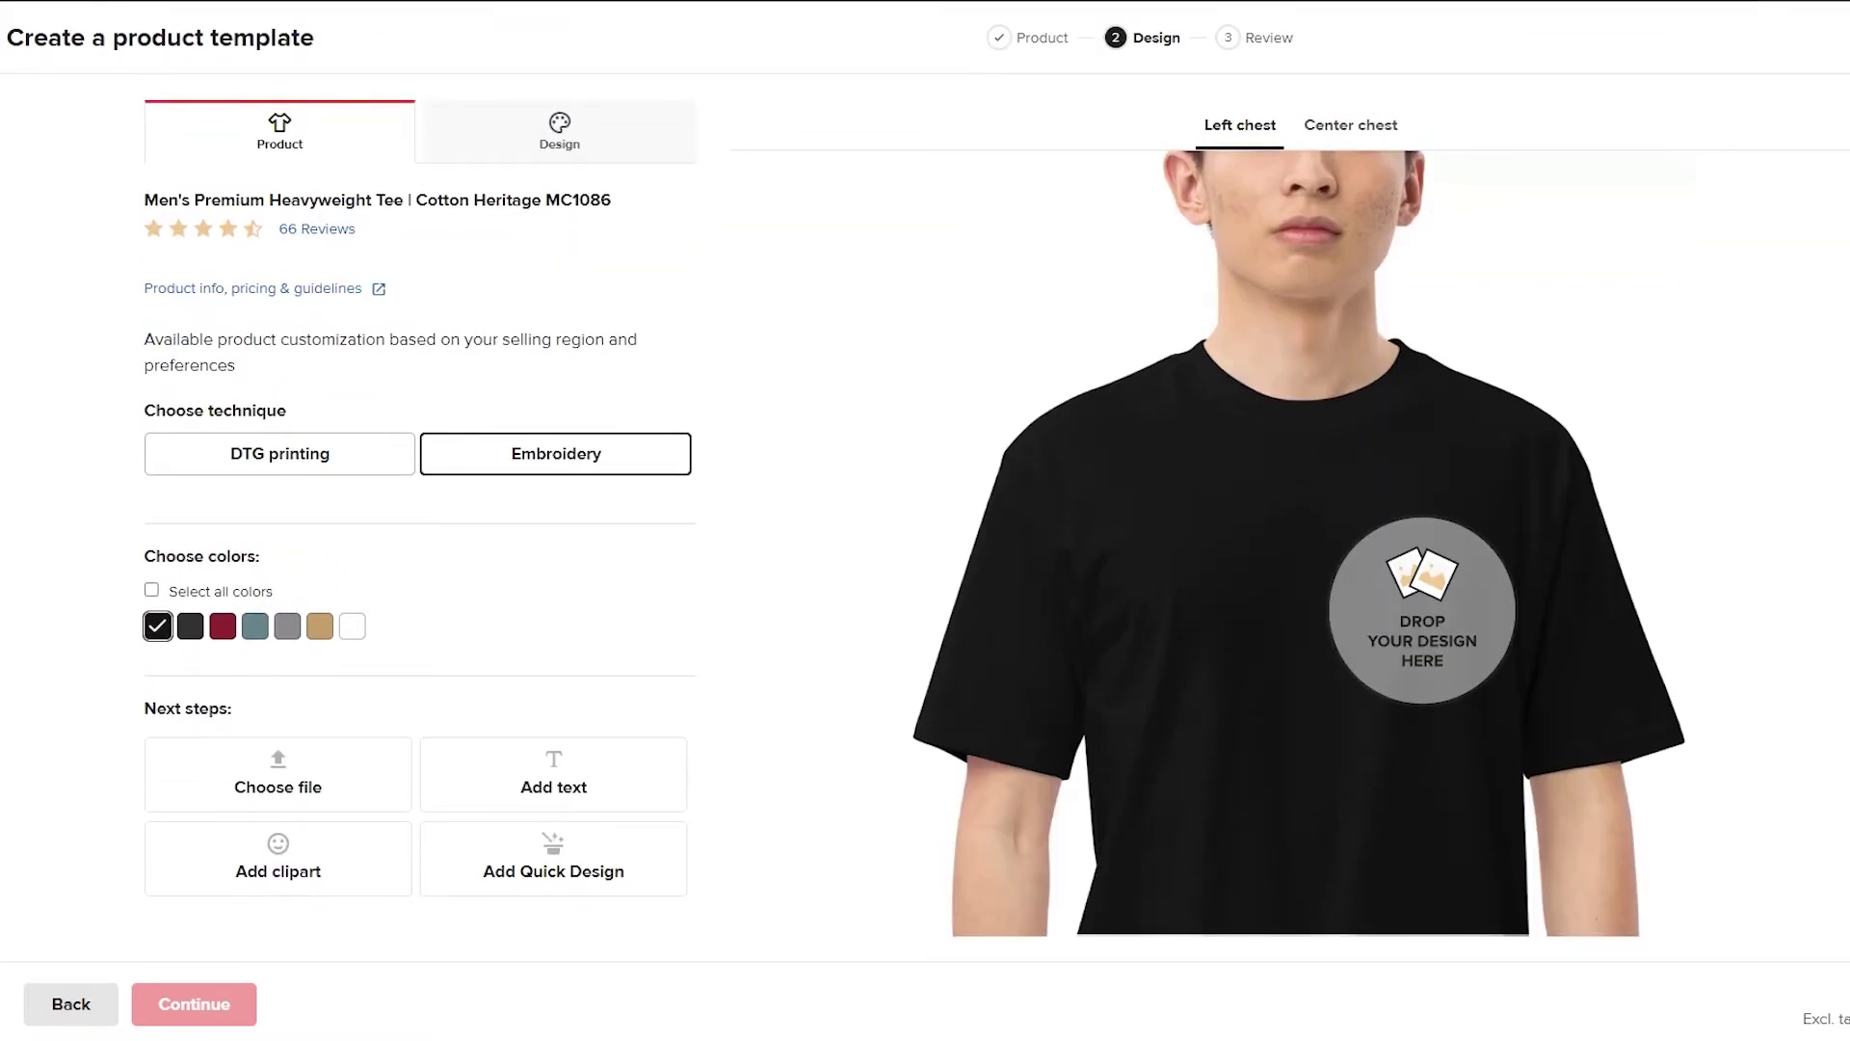
Switch to File Explorer, look through the Crypto punks folders and place eyes_0000s_0003_Layer-8 from the eyes folder on the tee's left chest.
key(alt+Tab)
double_click(1240, 489)
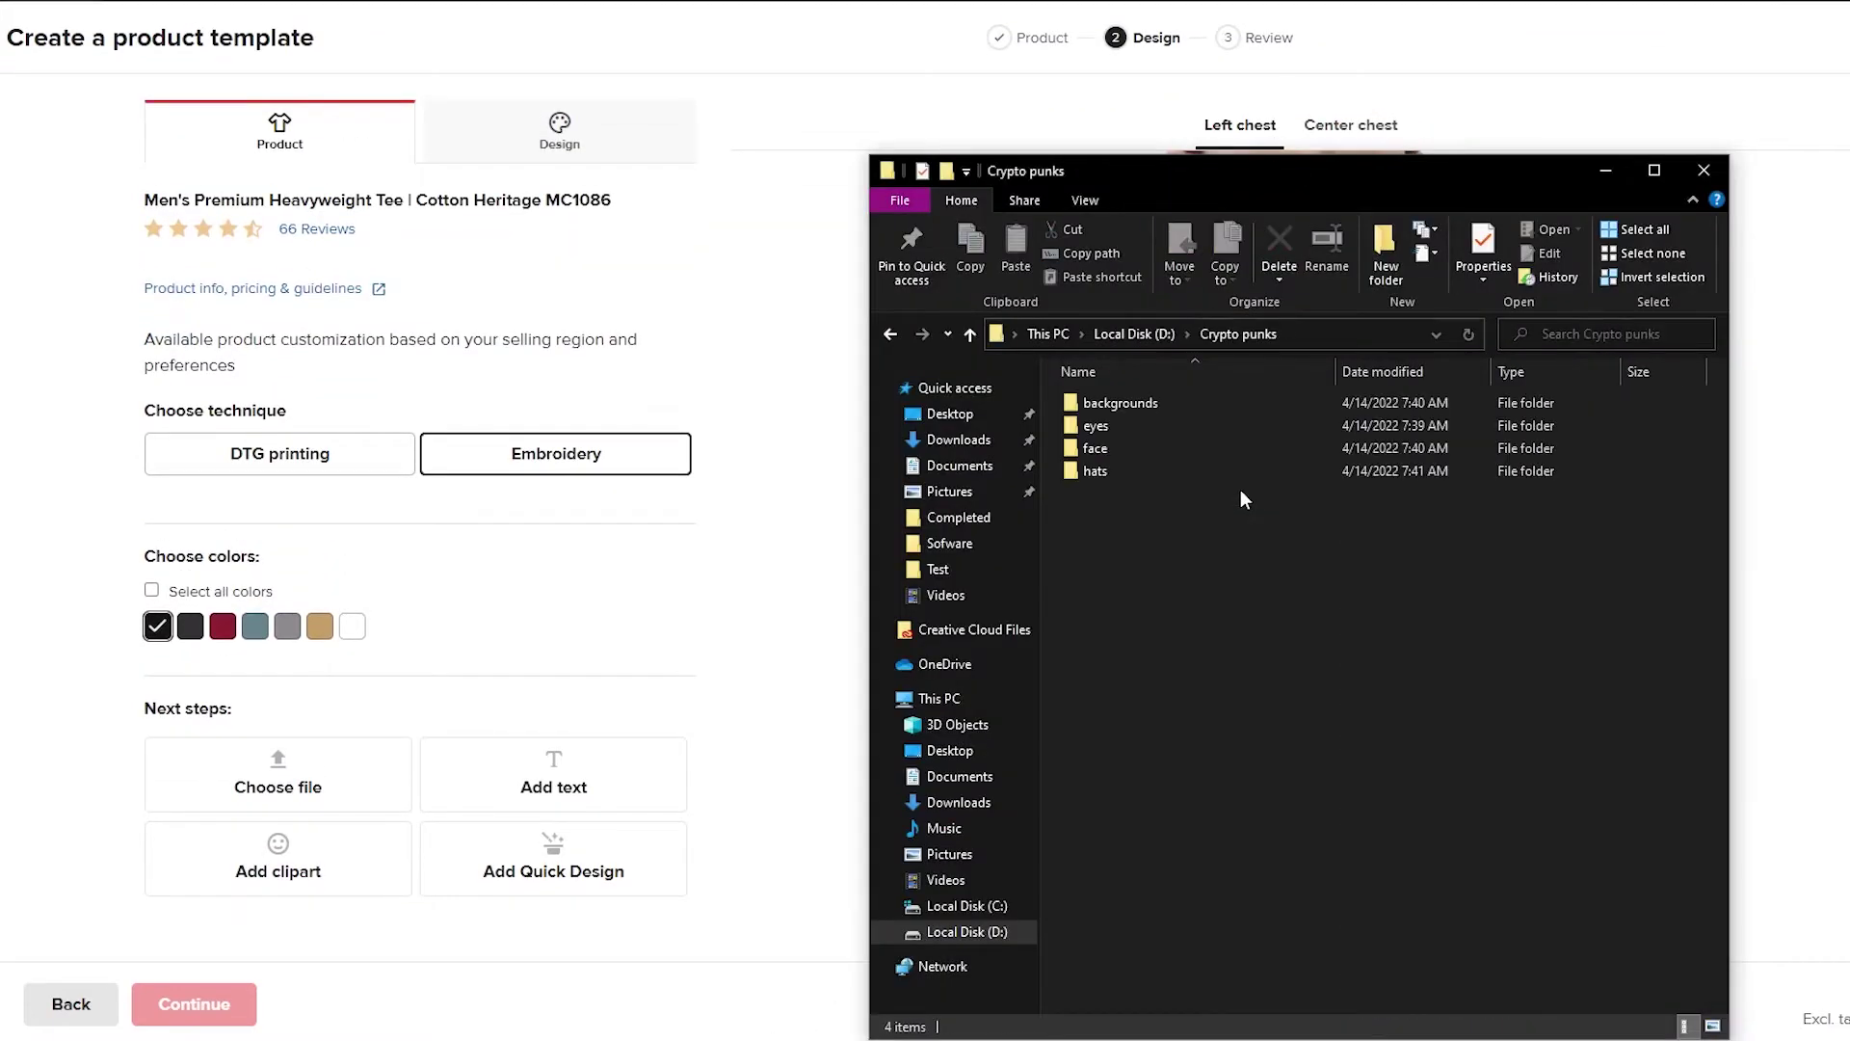
double_click(1328, 449)
key(alt+Left)
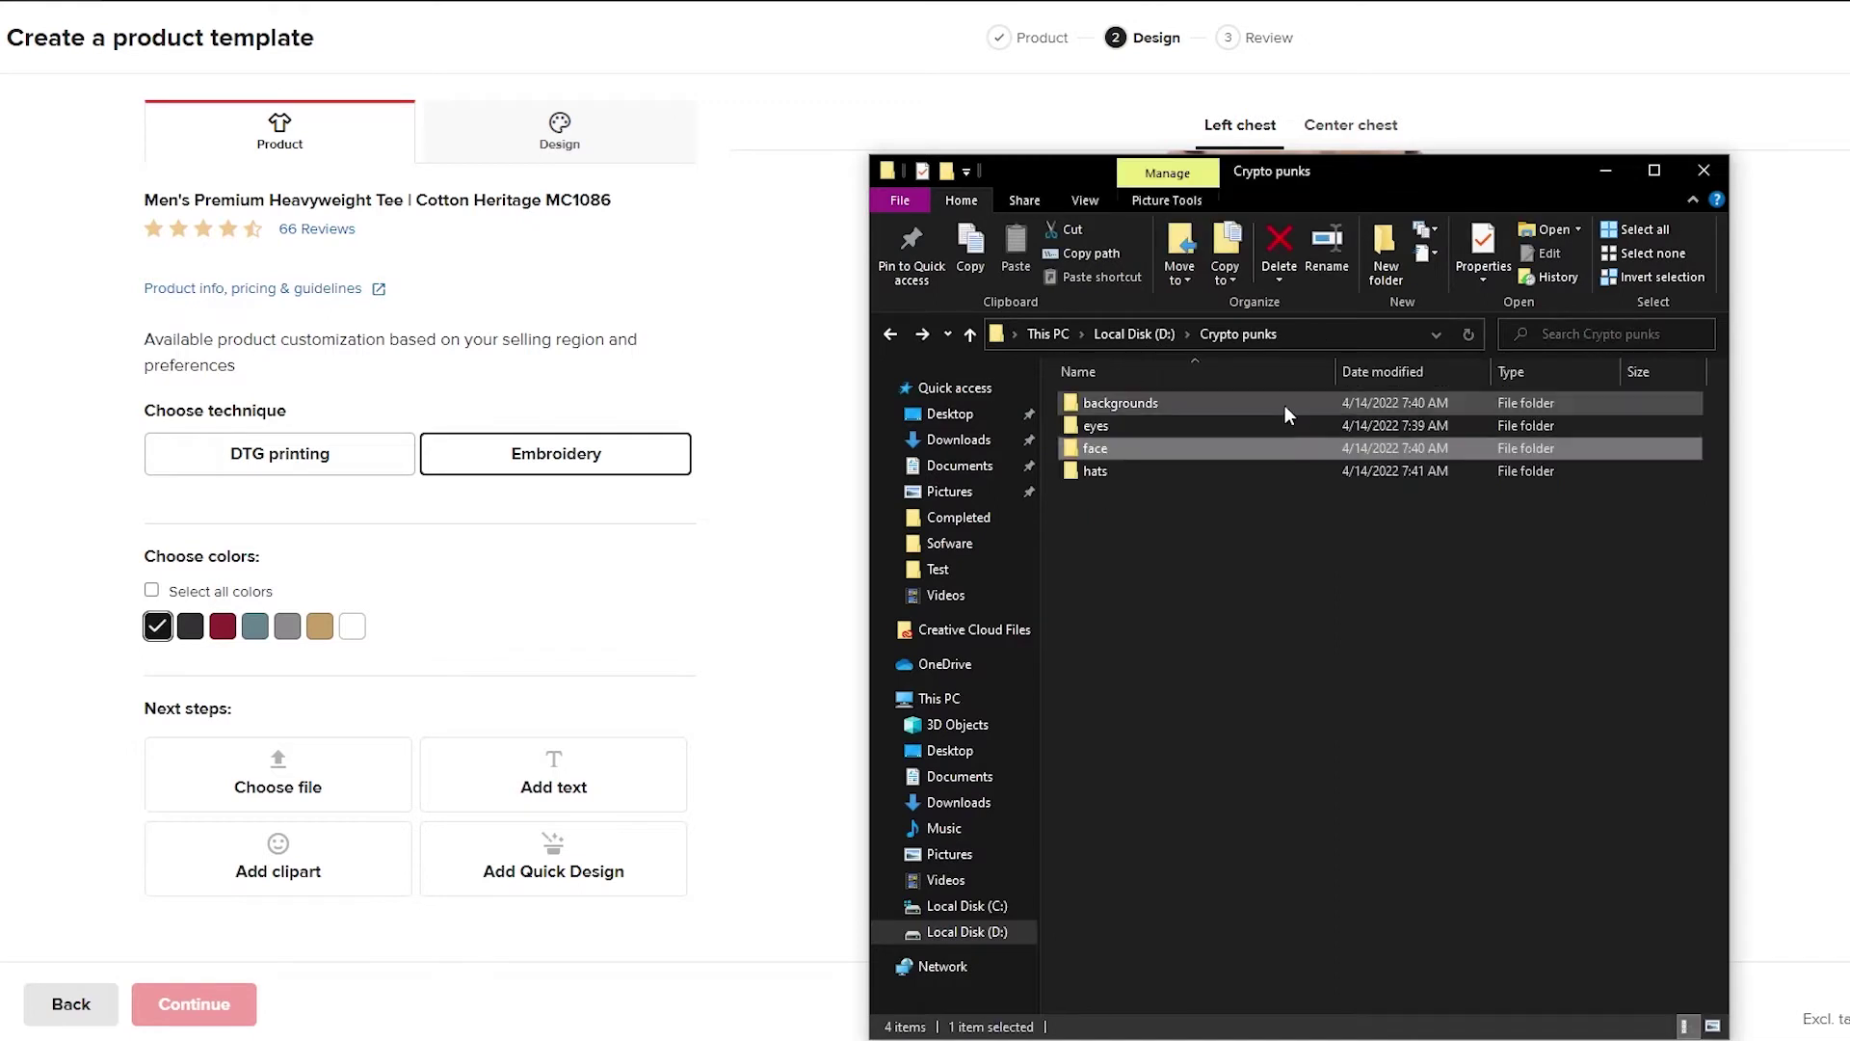
double_click(1286, 403)
key(alt+Left)
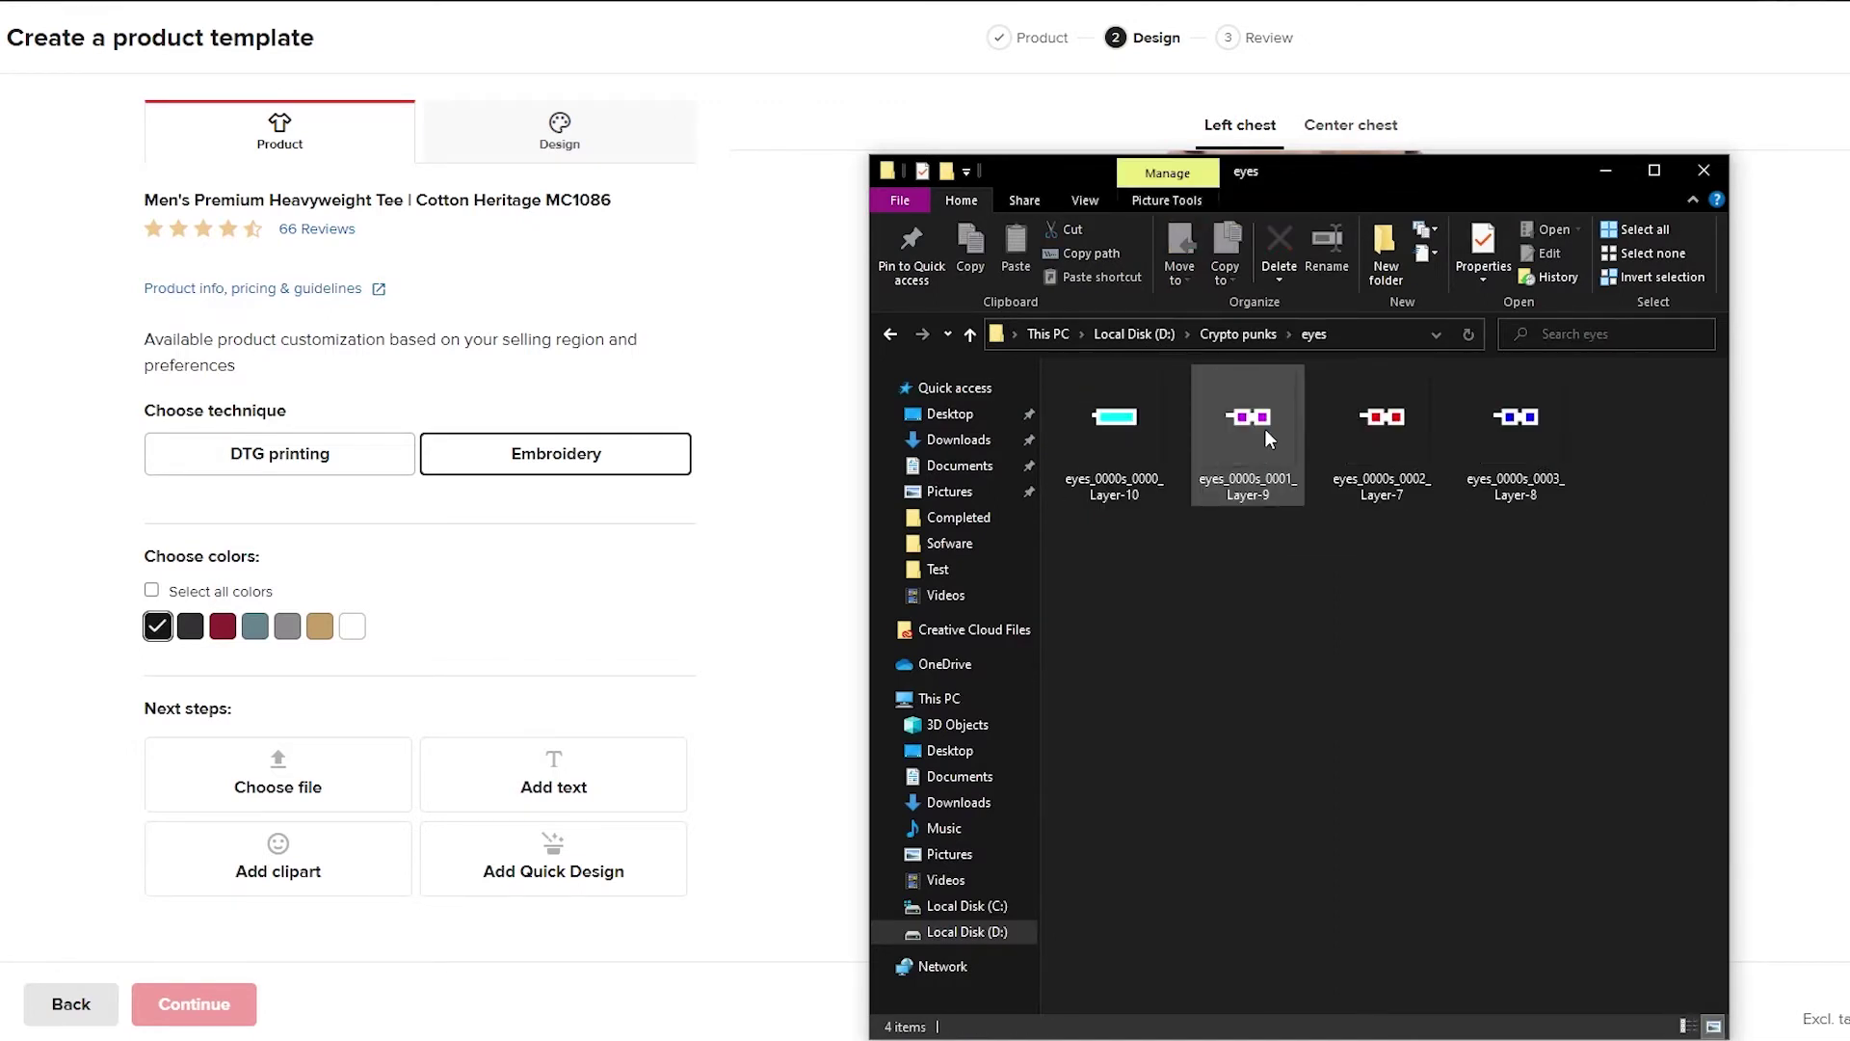
key(alt+Left)
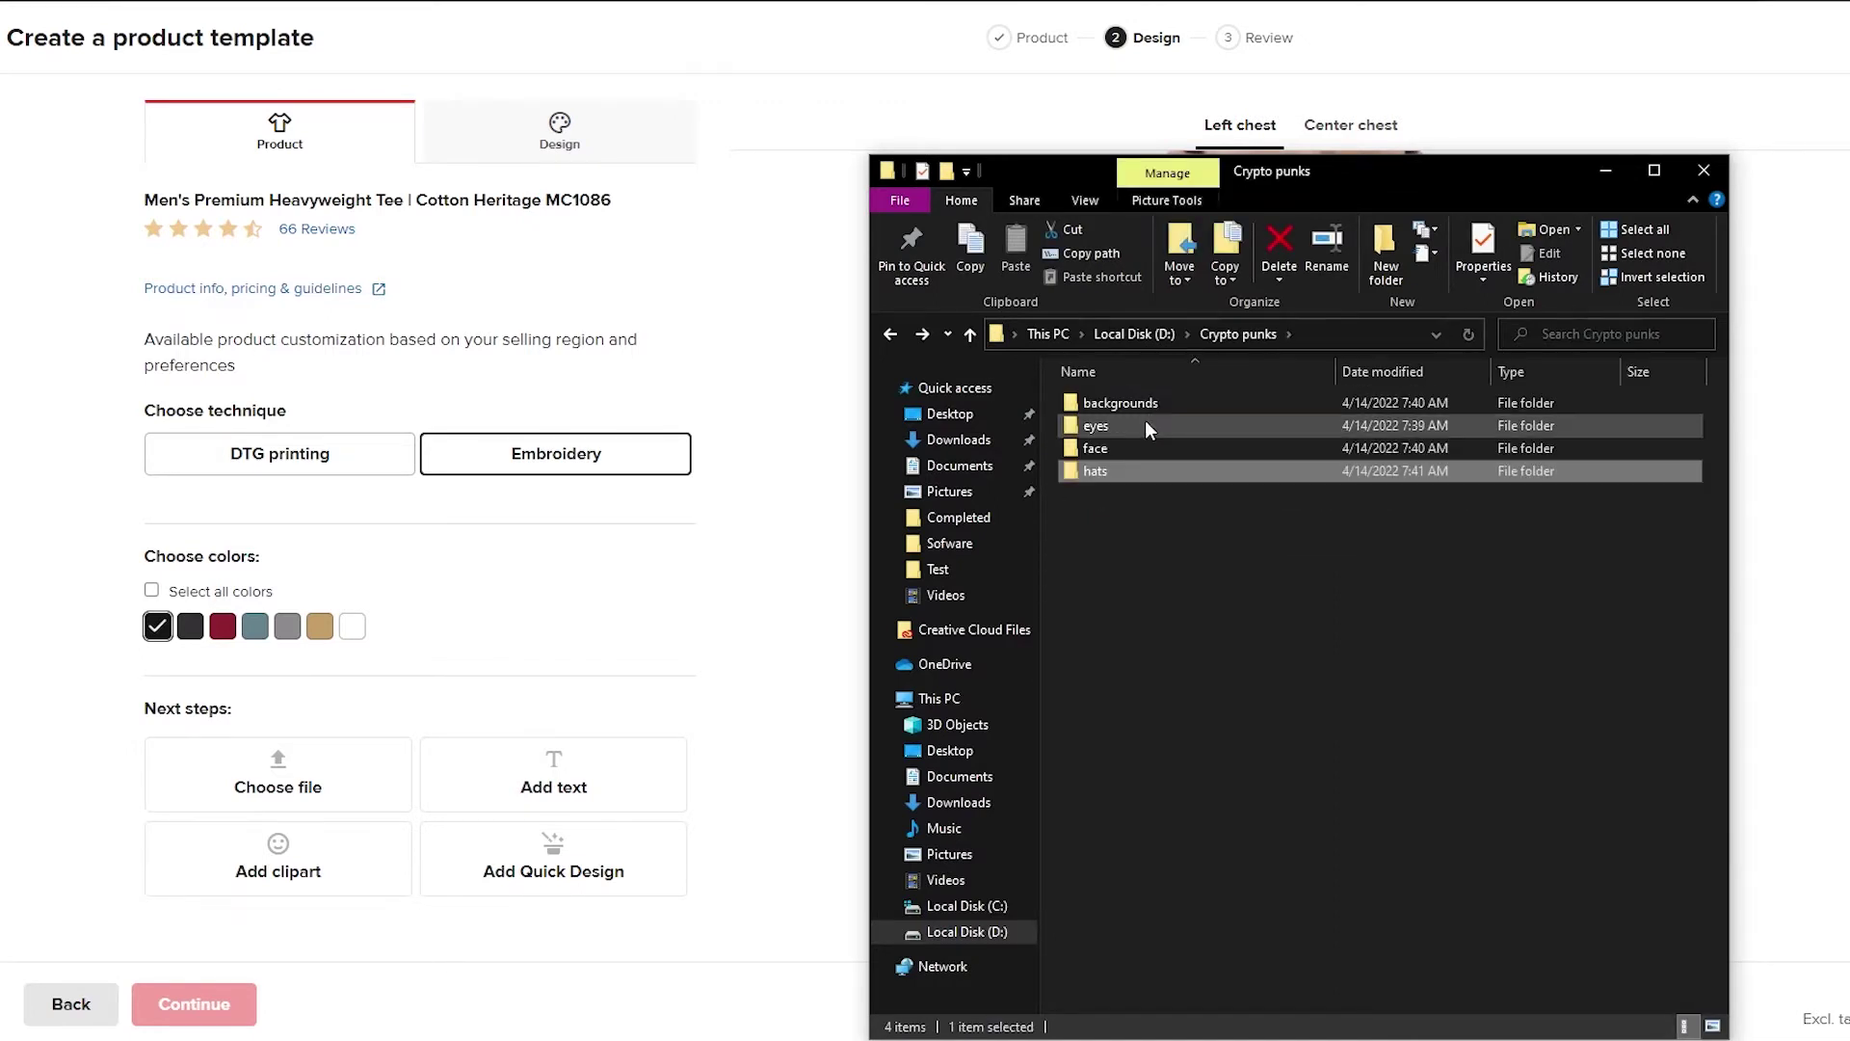
double_click(1145, 420)
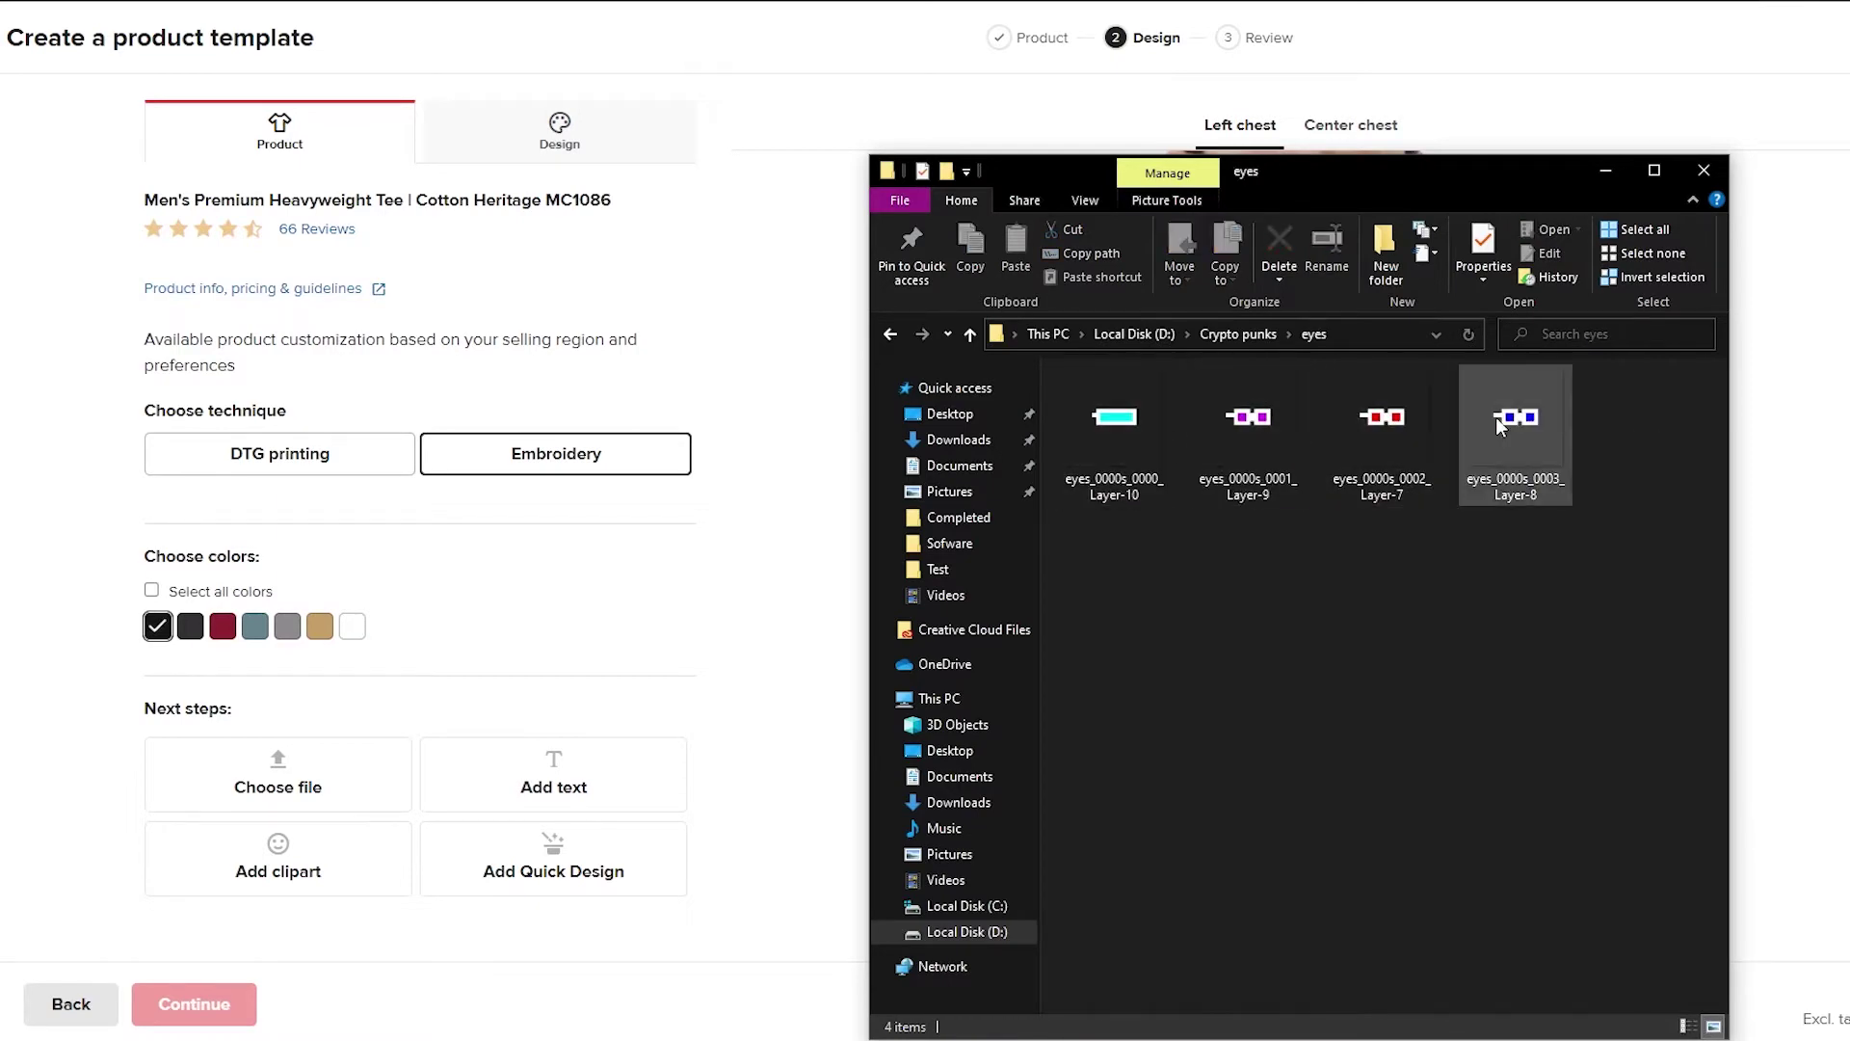
drag(1500, 427, 1353, 699)
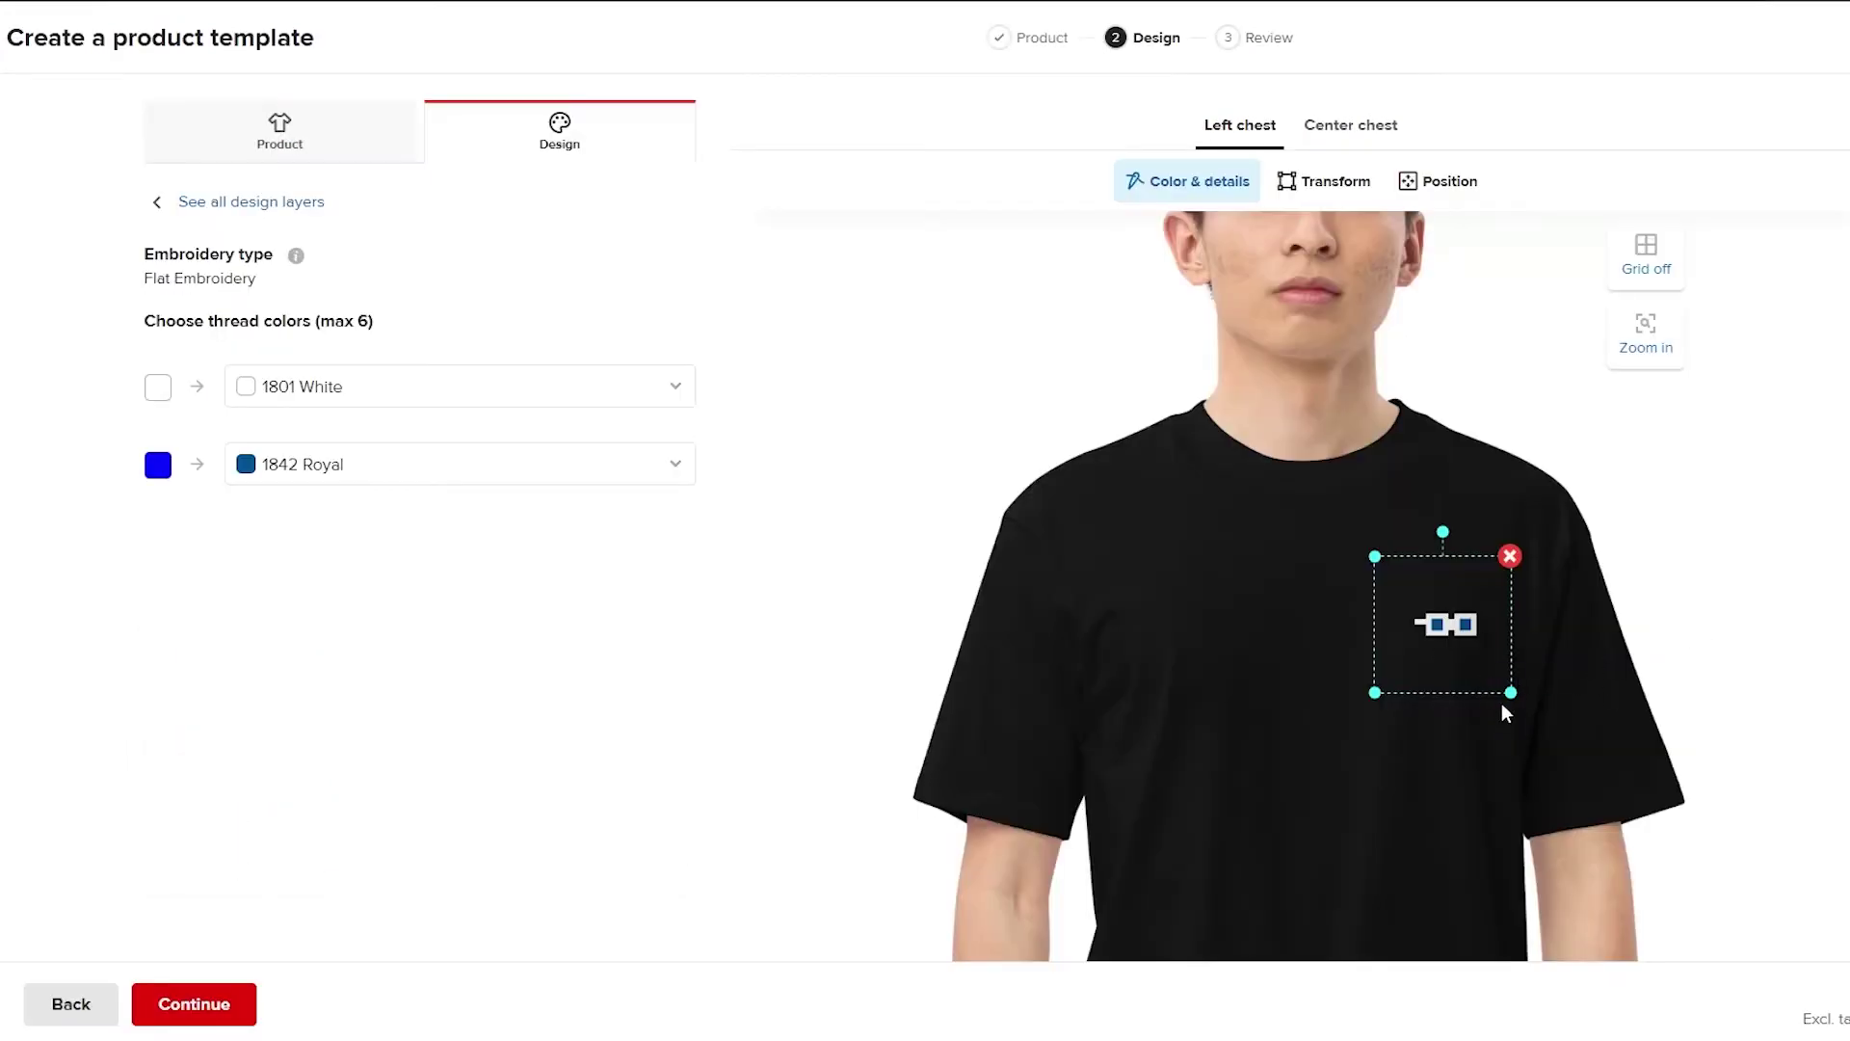
Try a larger size for the glasses design on the left chest and scale it back within the print area.
mouse_move(1368, 694)
mouse_down()
mouse_move(1335, 732)
mouse_move(1360, 705)
mouse_up()
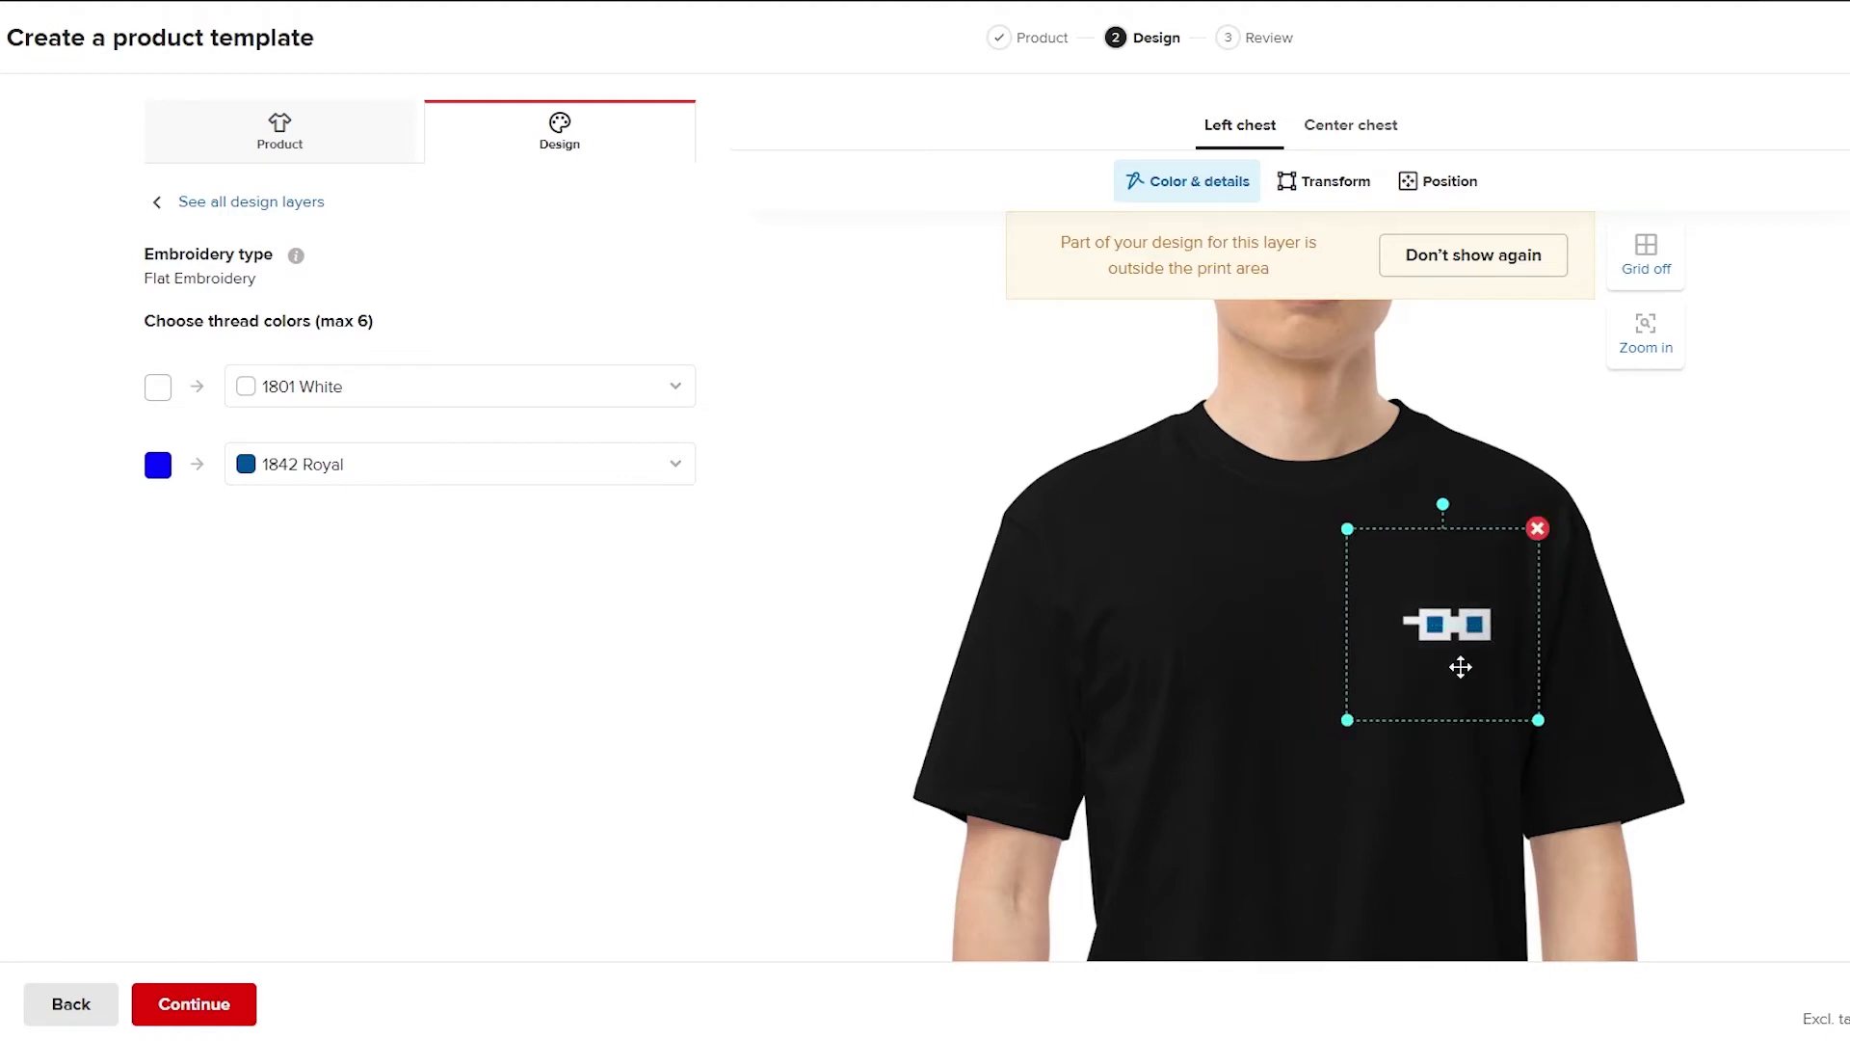
mouse_move(1455, 661)
mouse_down()
mouse_move(1376, 674)
mouse_move(1475, 651)
mouse_move(1439, 664)
mouse_move(1462, 670)
mouse_up()
drag(1348, 720, 1404, 667)
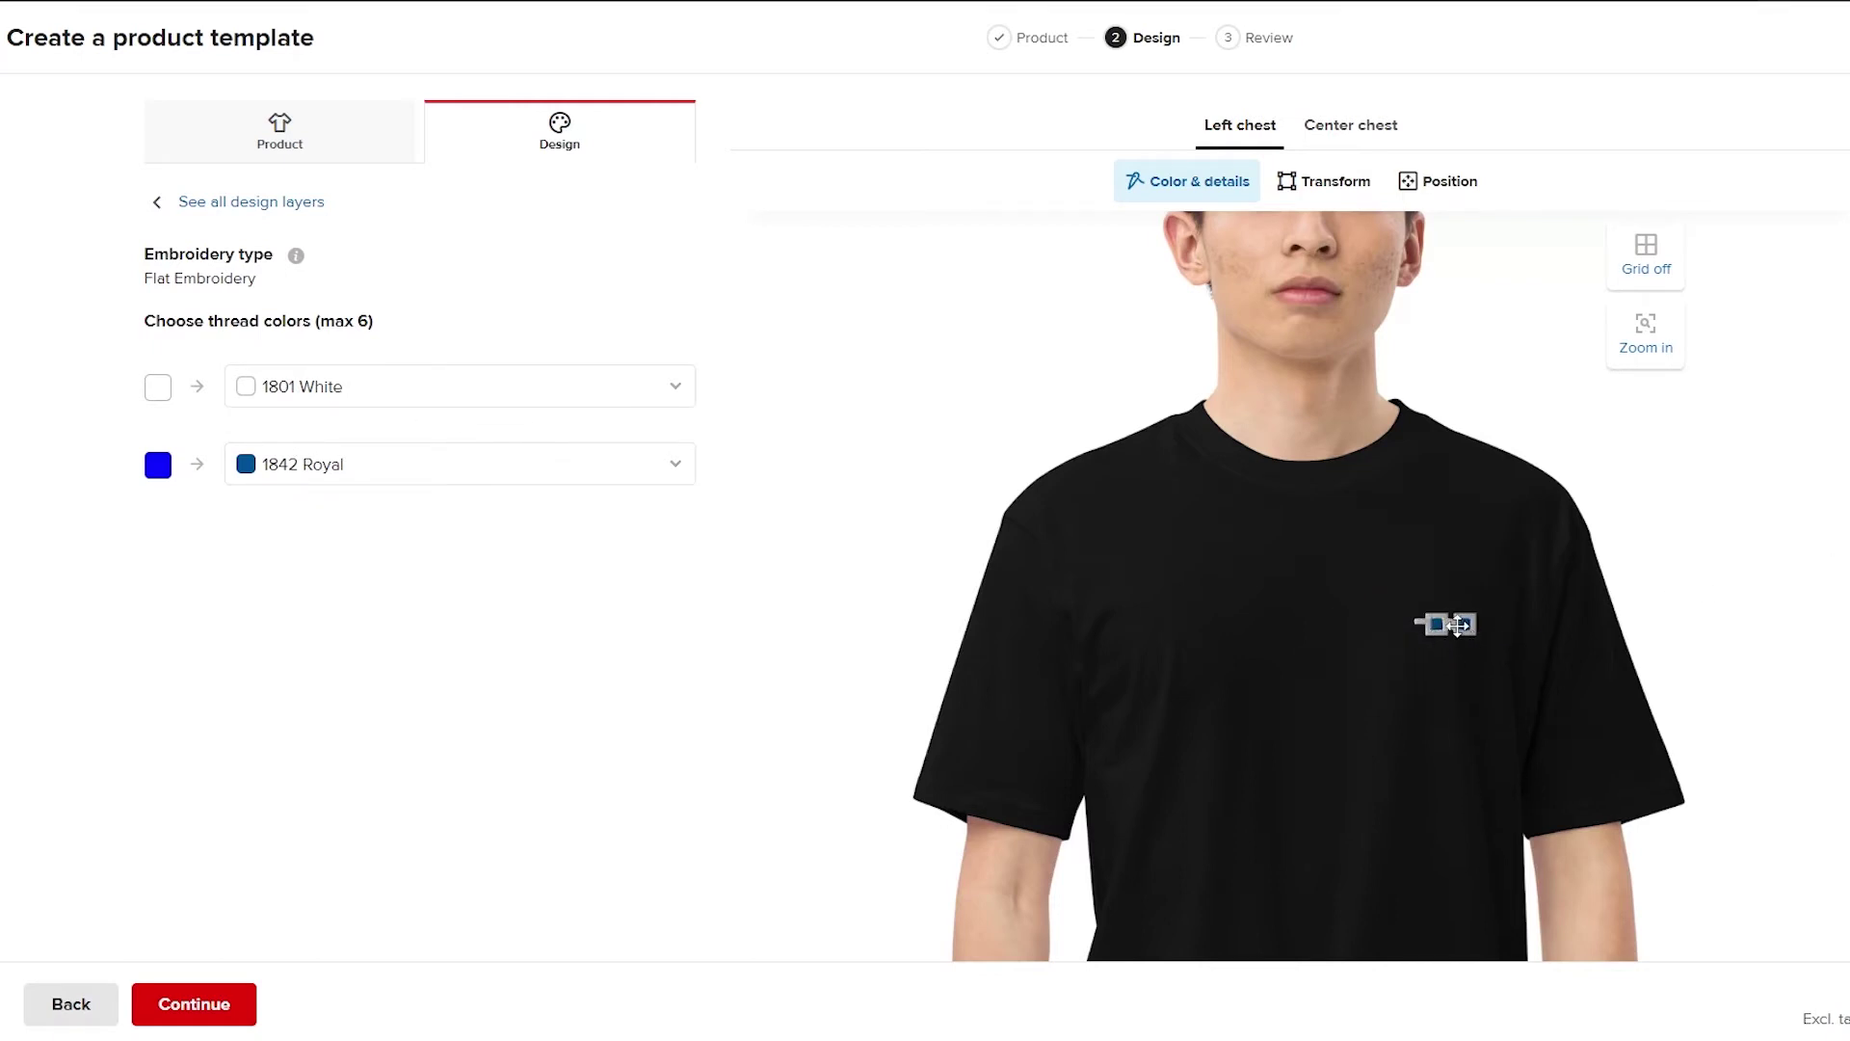
Inspect the embroidered glasses in the zoomed view and check the royal thread color options and the center chest placement.
scroll(1457, 625, down, 2)
scroll(1457, 625, up, 2)
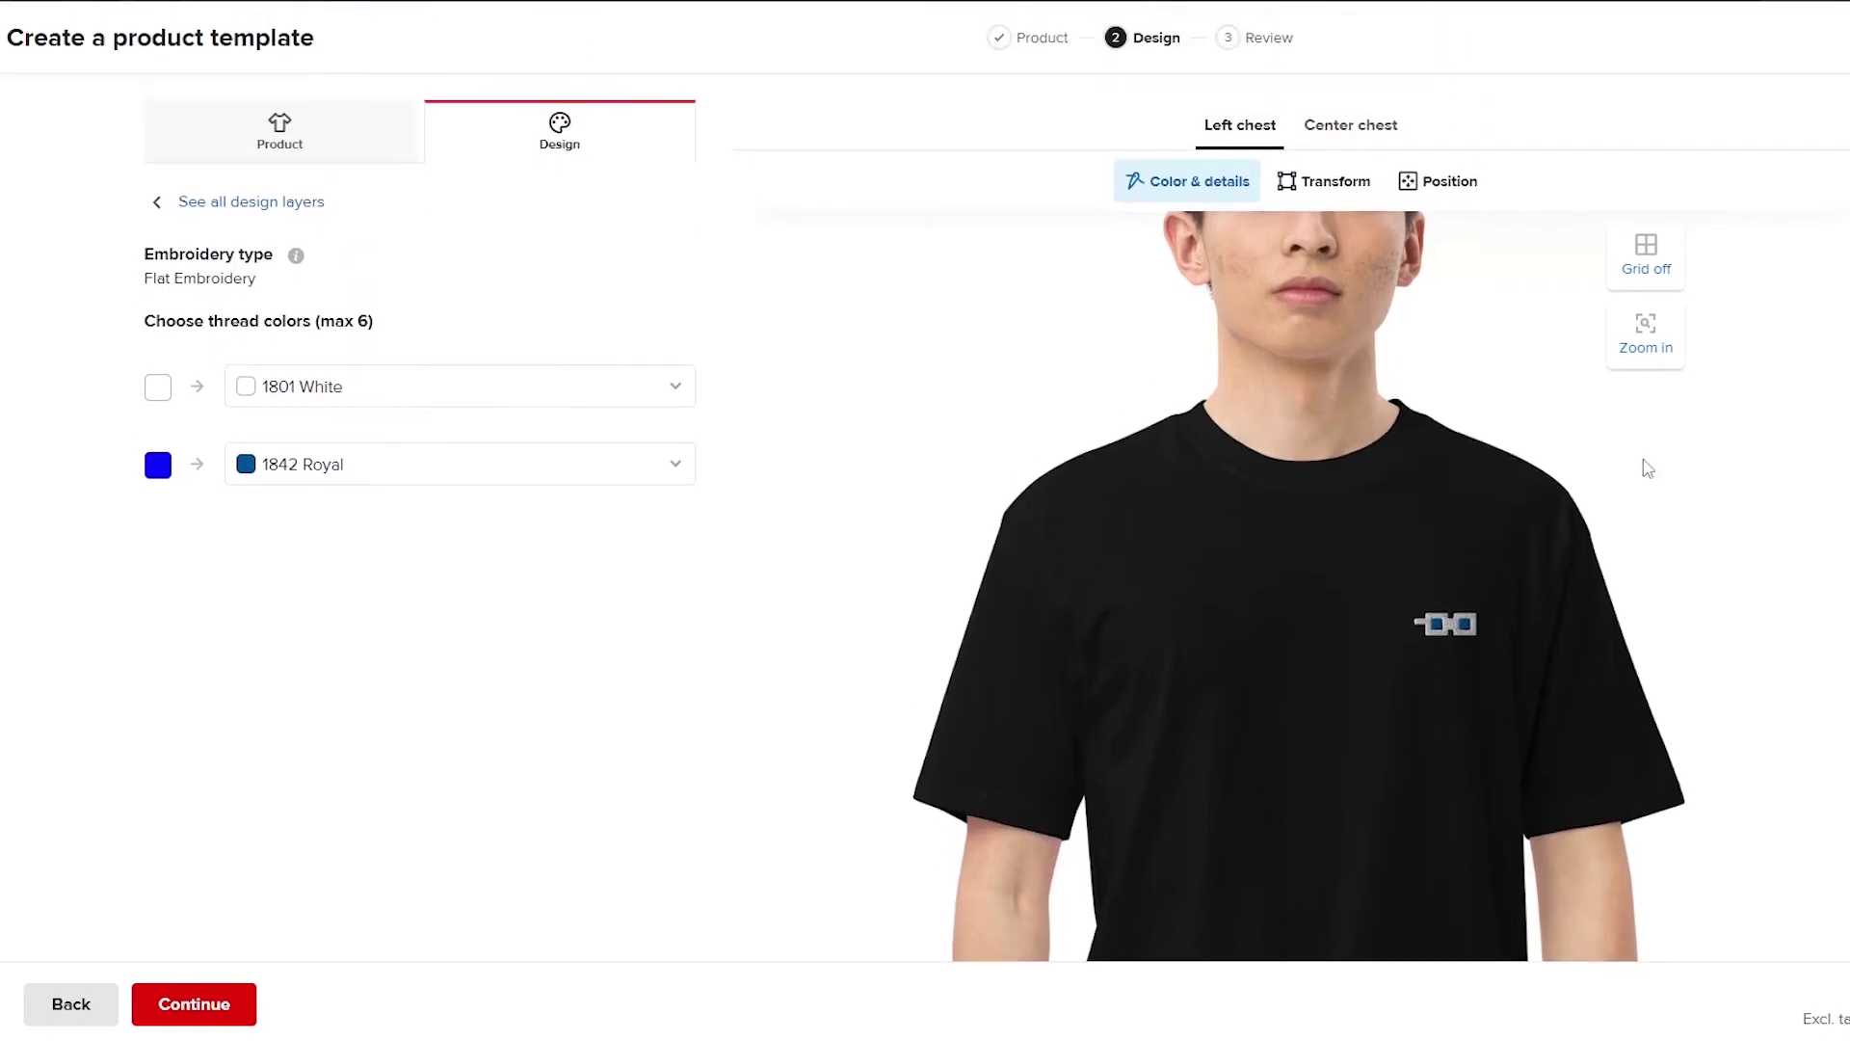
click(1654, 348)
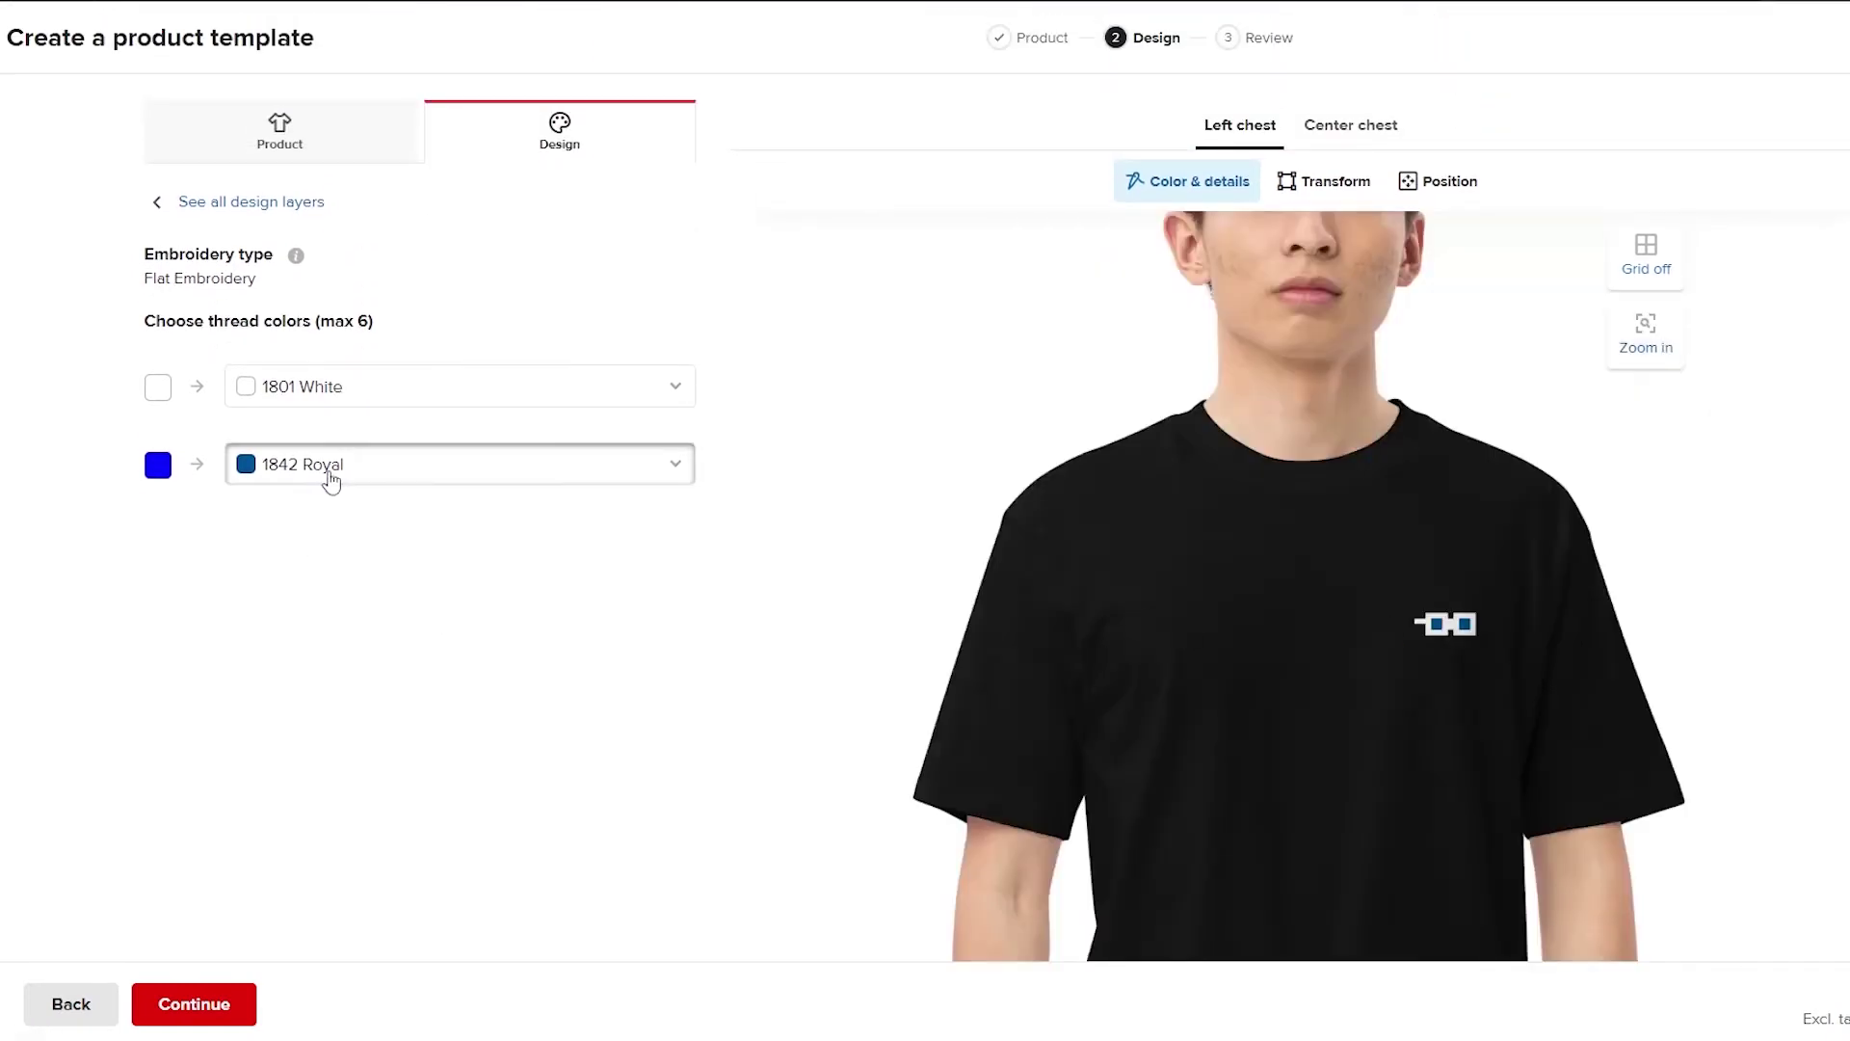
click(326, 470)
click(1655, 345)
click(1656, 345)
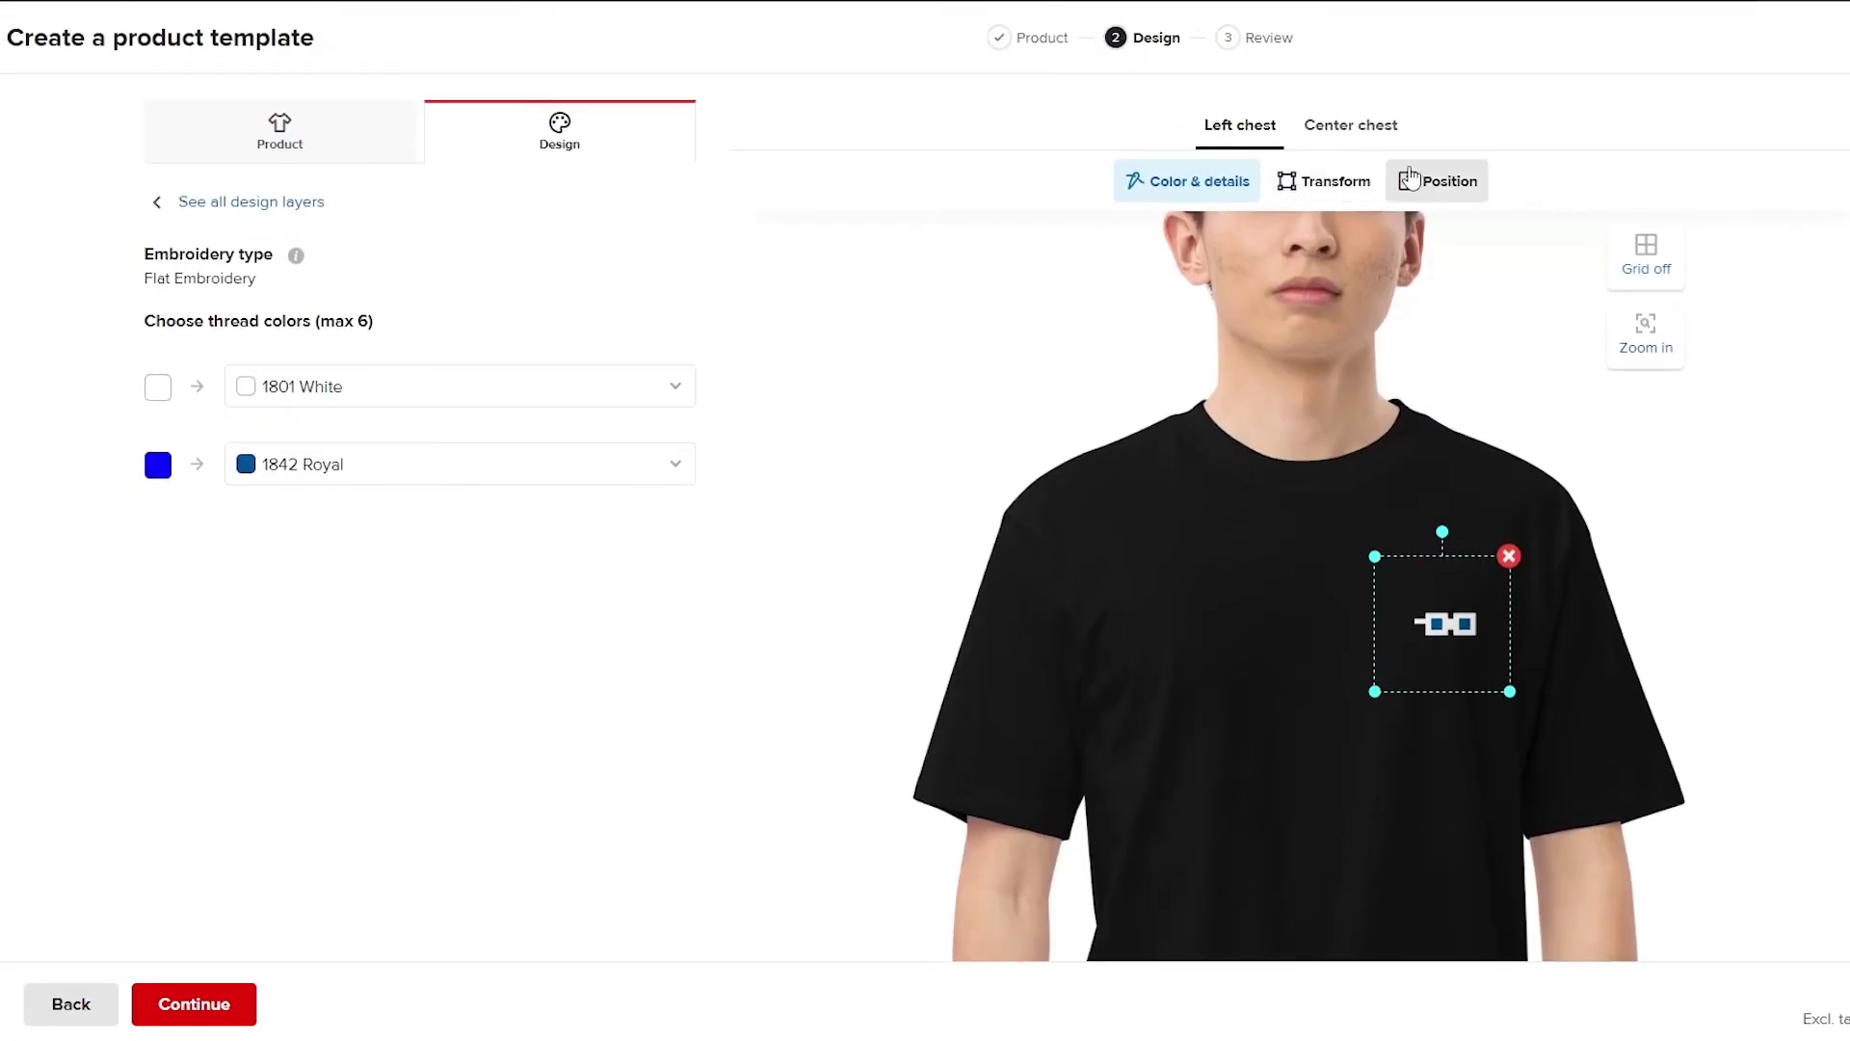
click(1357, 135)
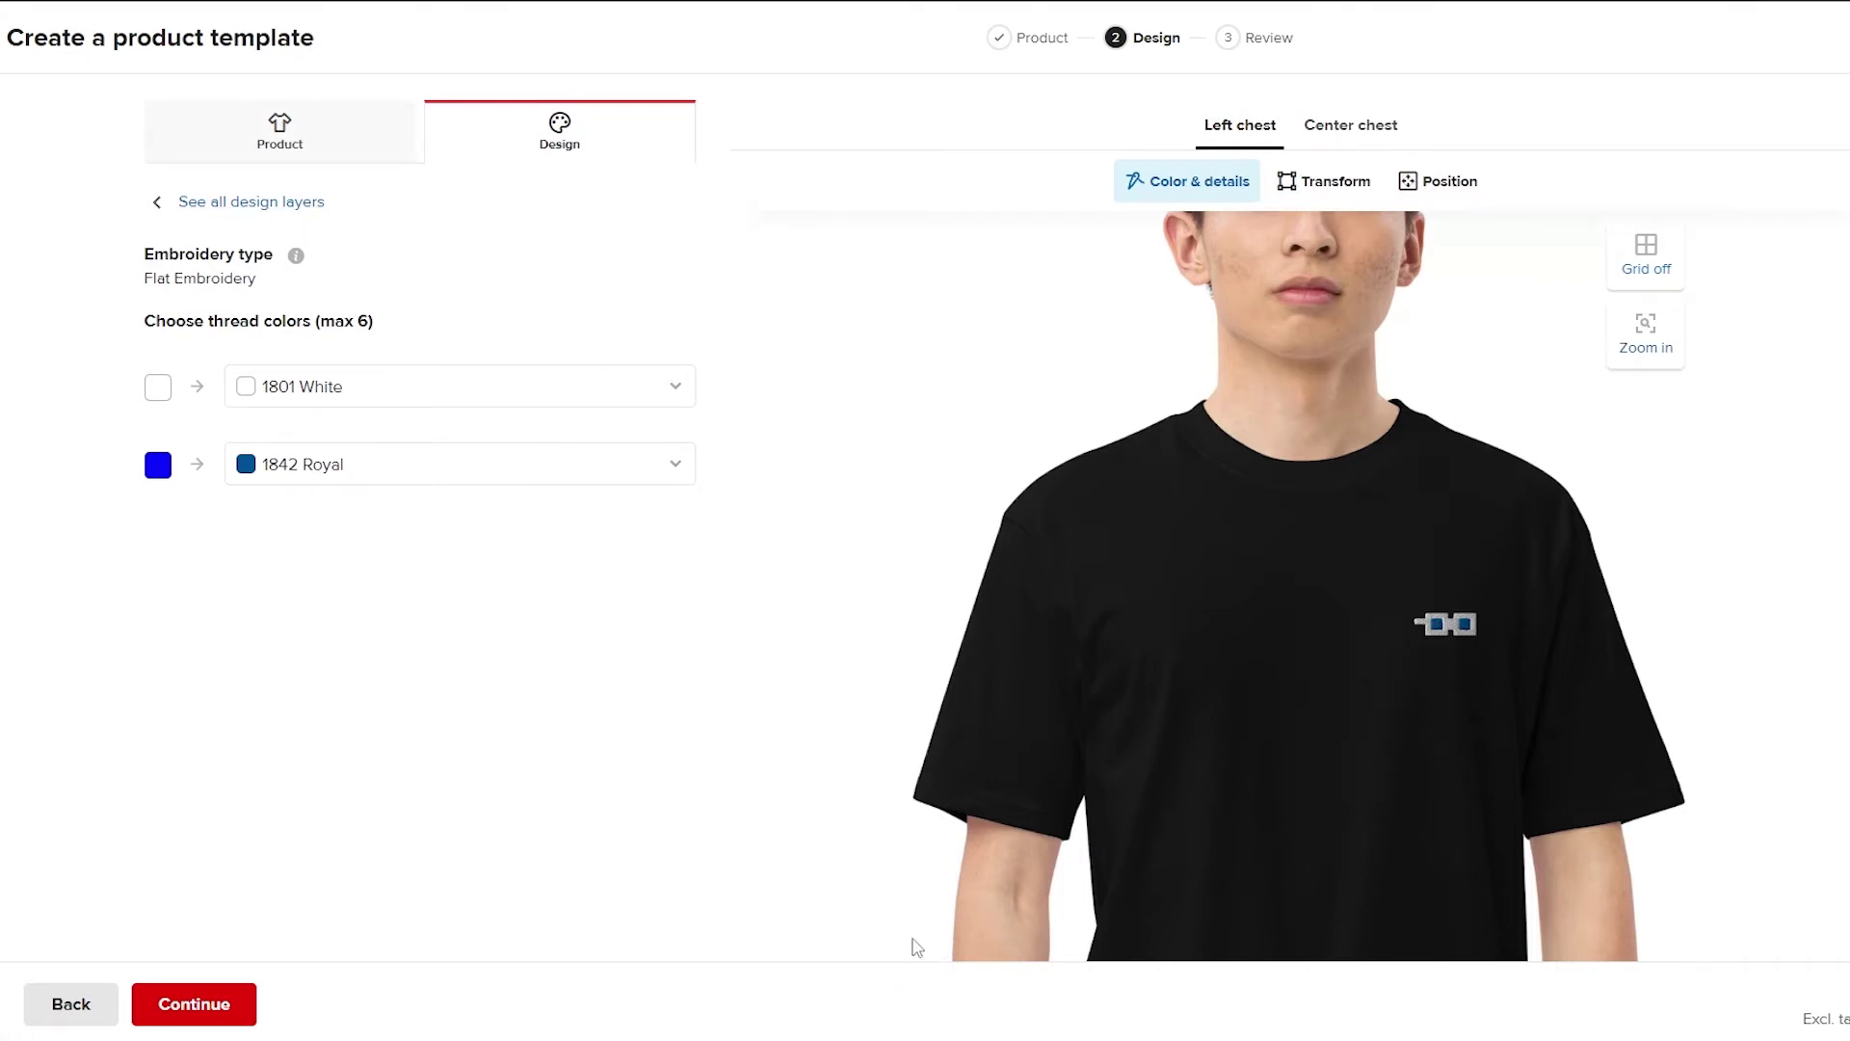
Continue to the review, keep the title Men's premium heavyweight tee and save the product template.
click(196, 1005)
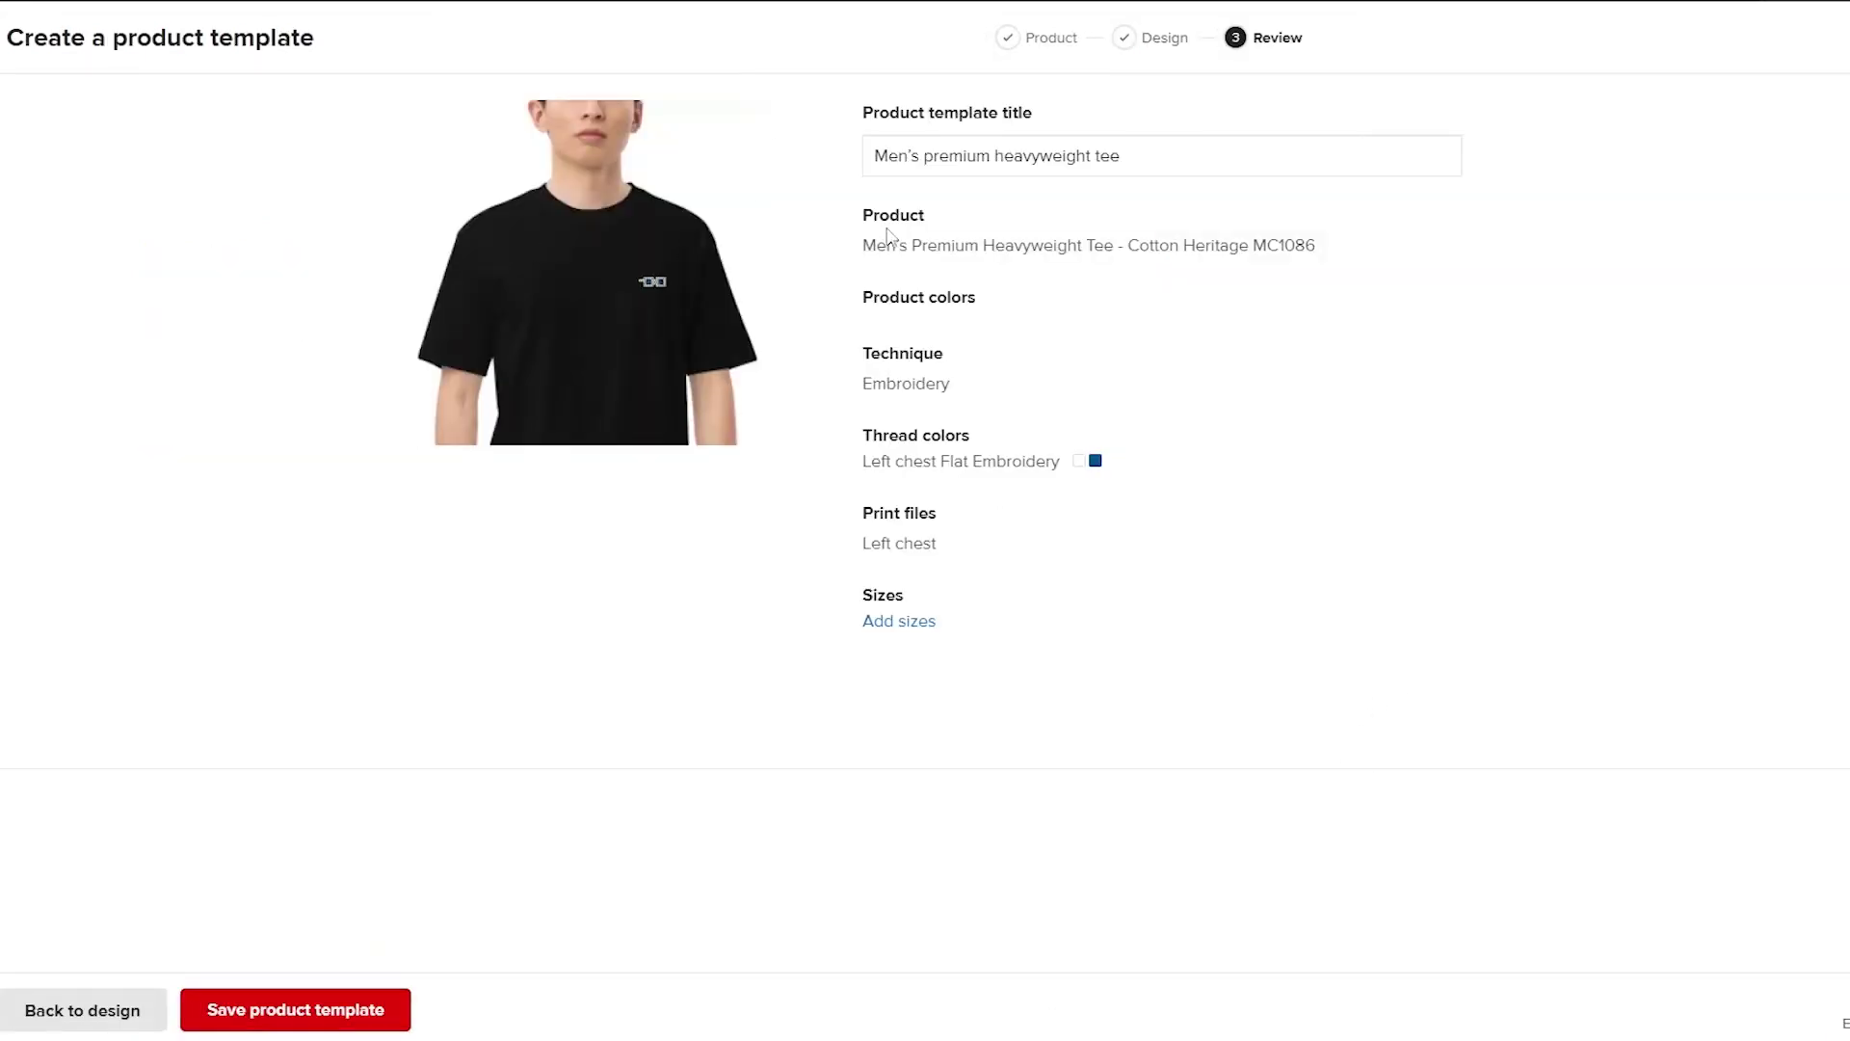
click(1136, 157)
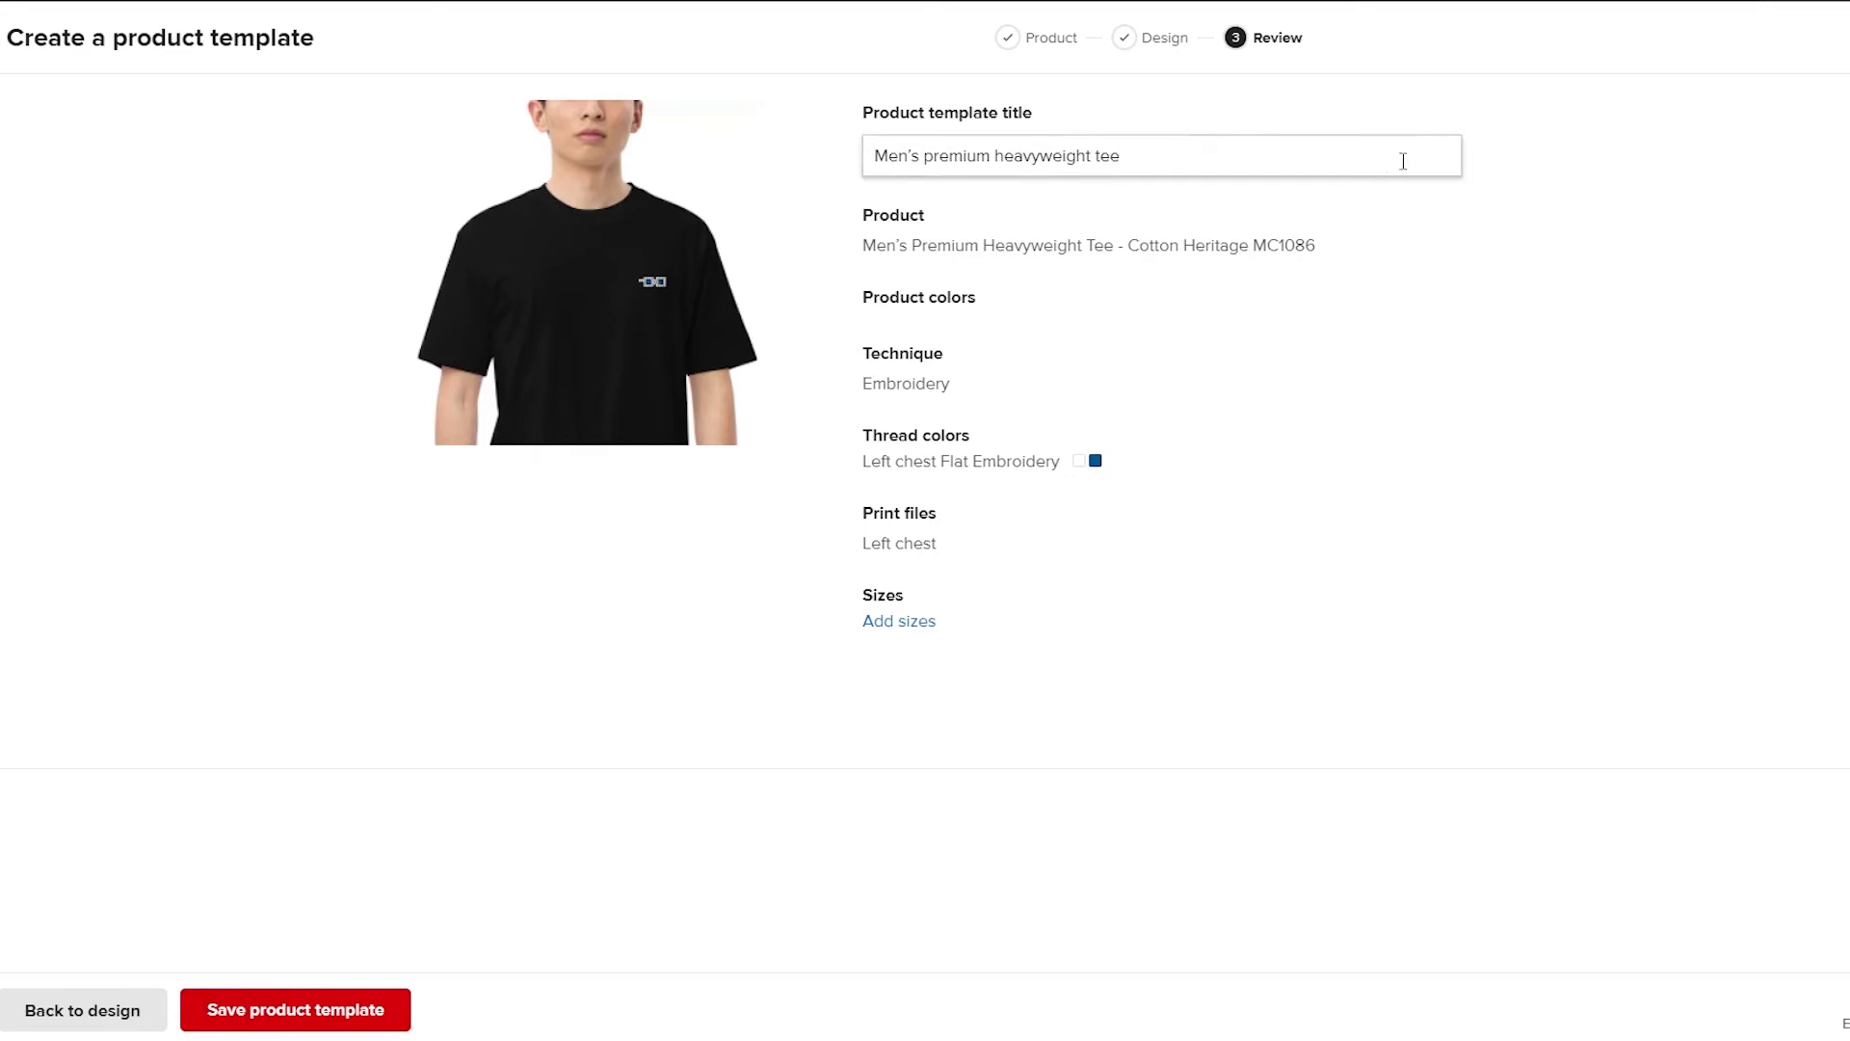
click(1369, 482)
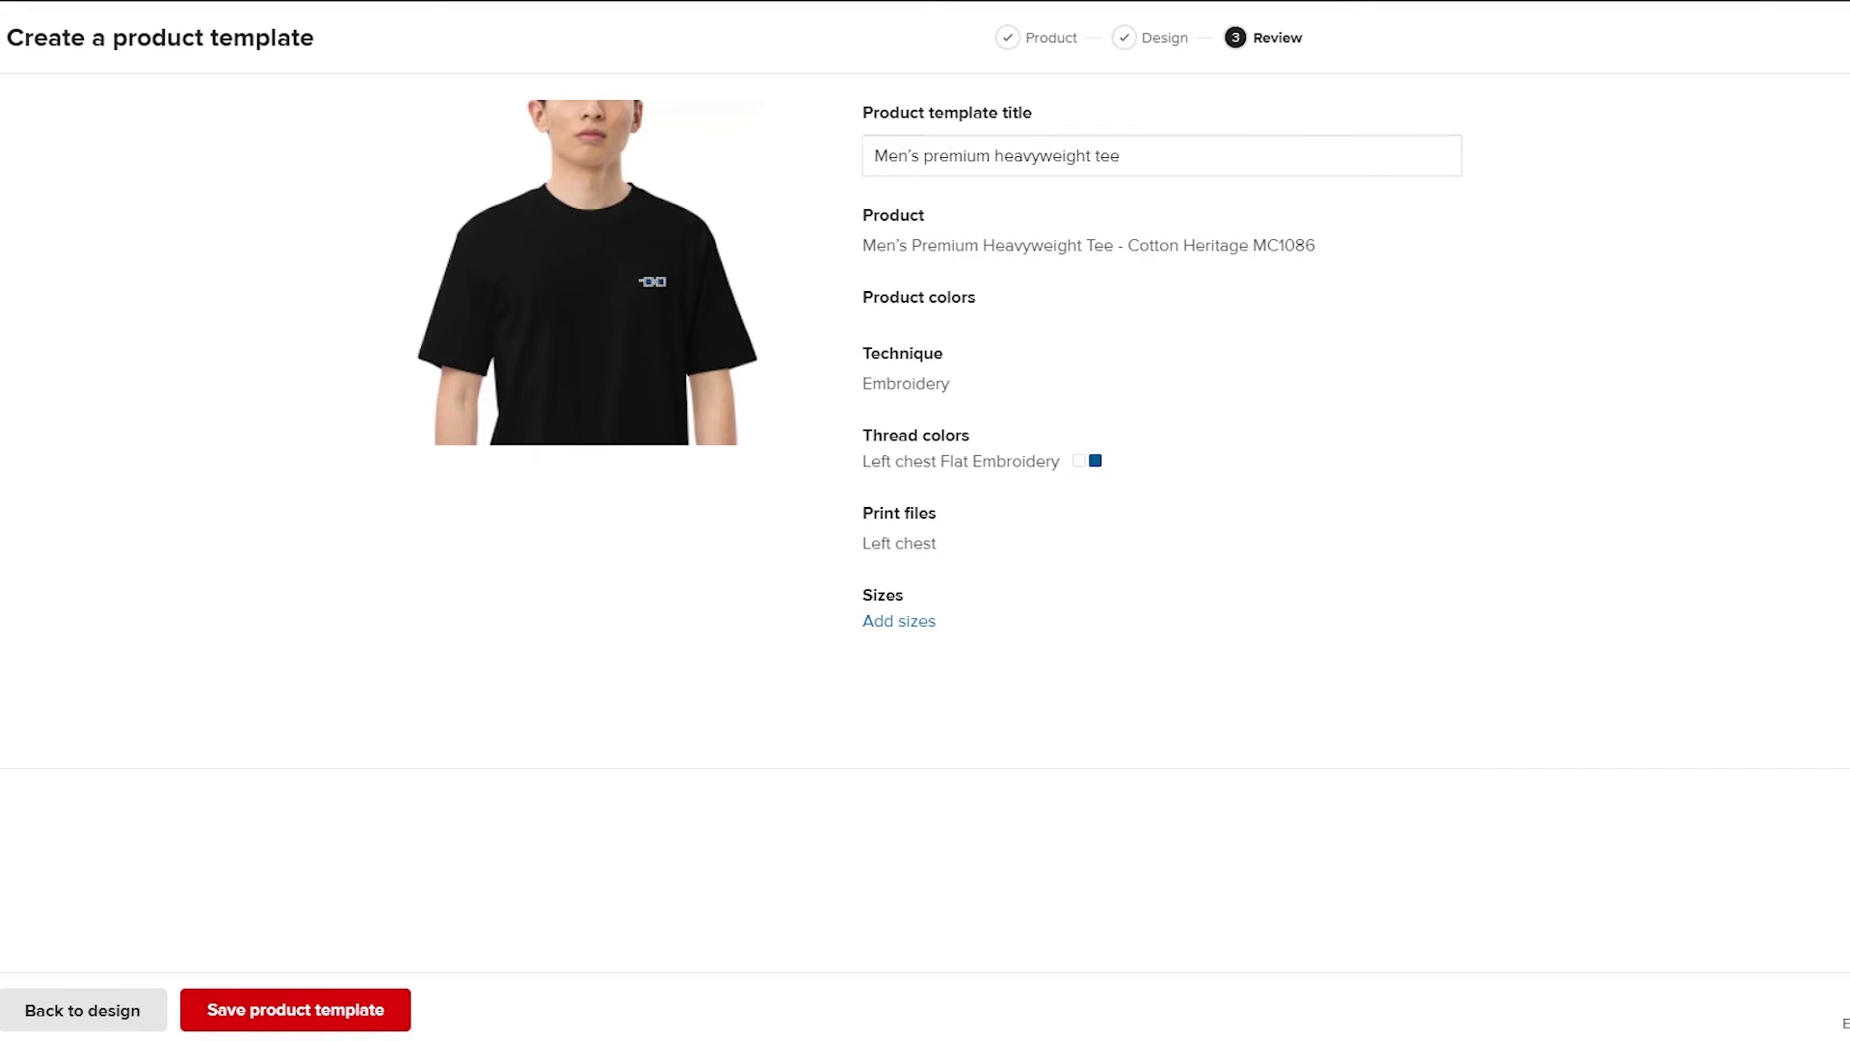
click(377, 1029)
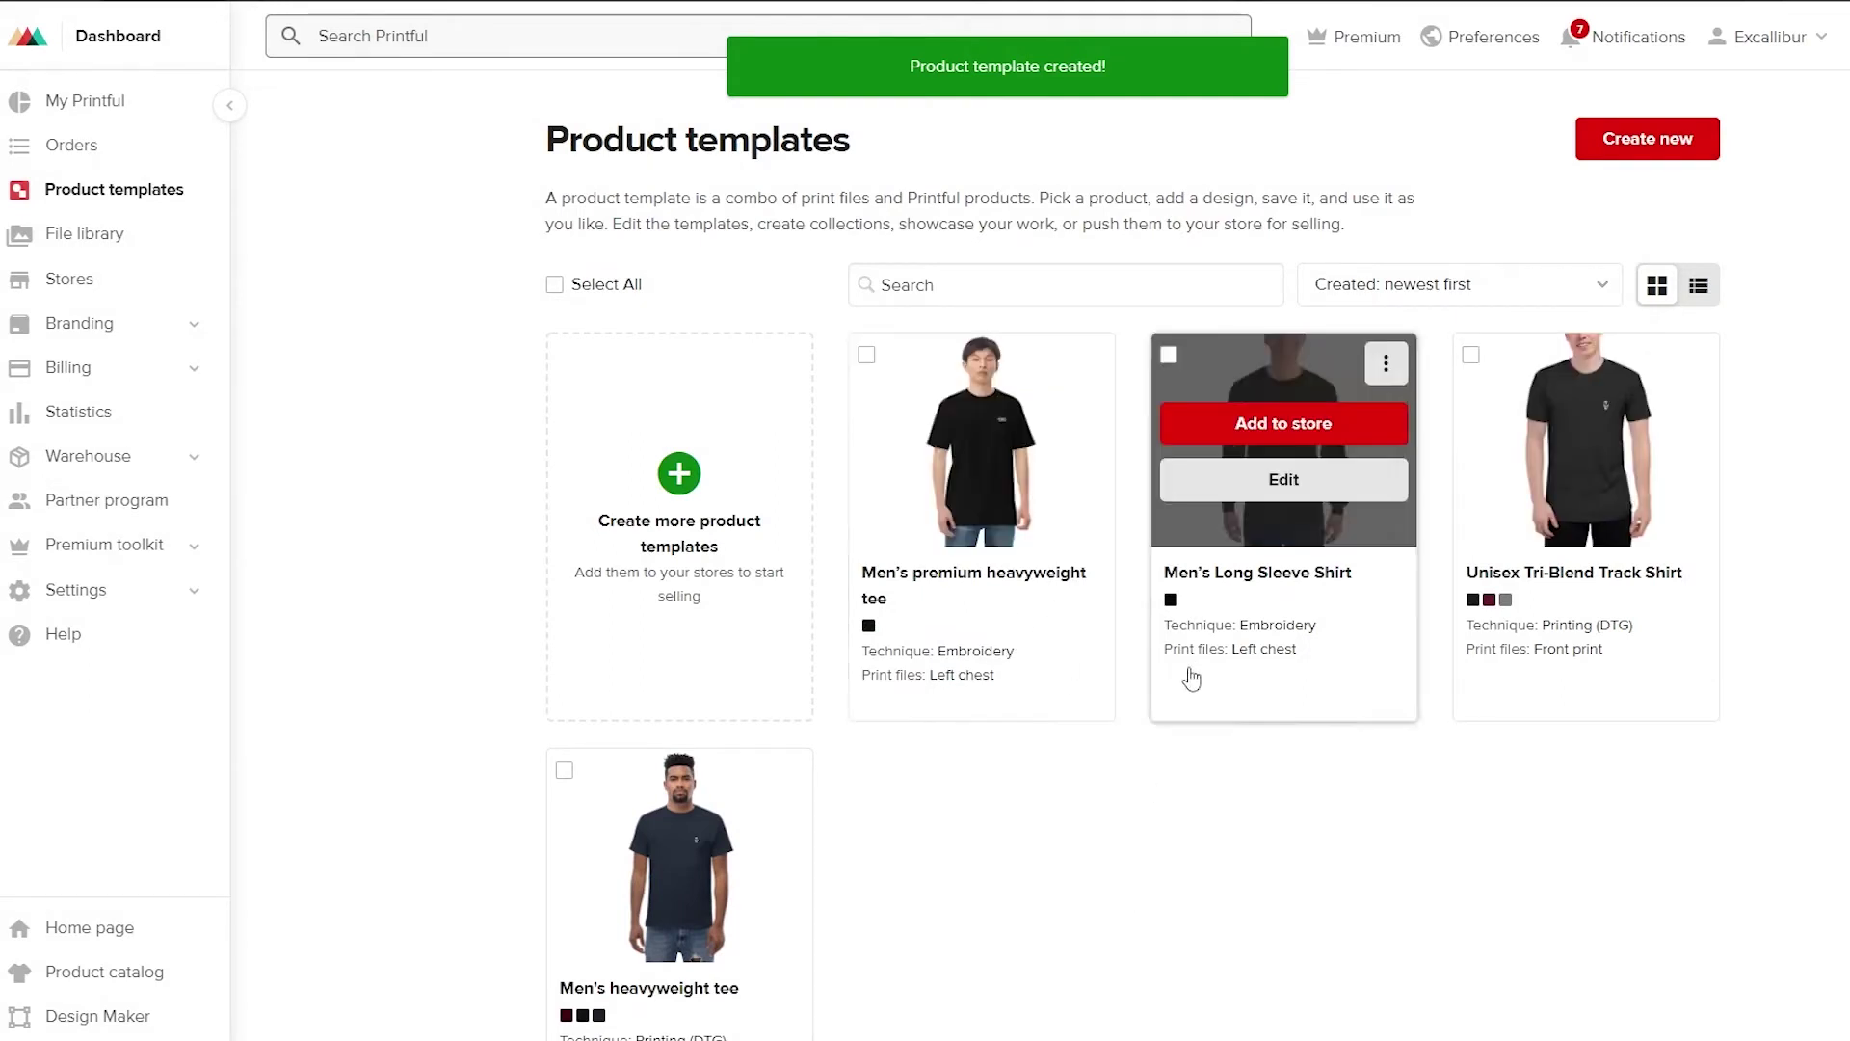
Return to the dashboard, look at the warehouse options and open the Stores page.
click(106, 40)
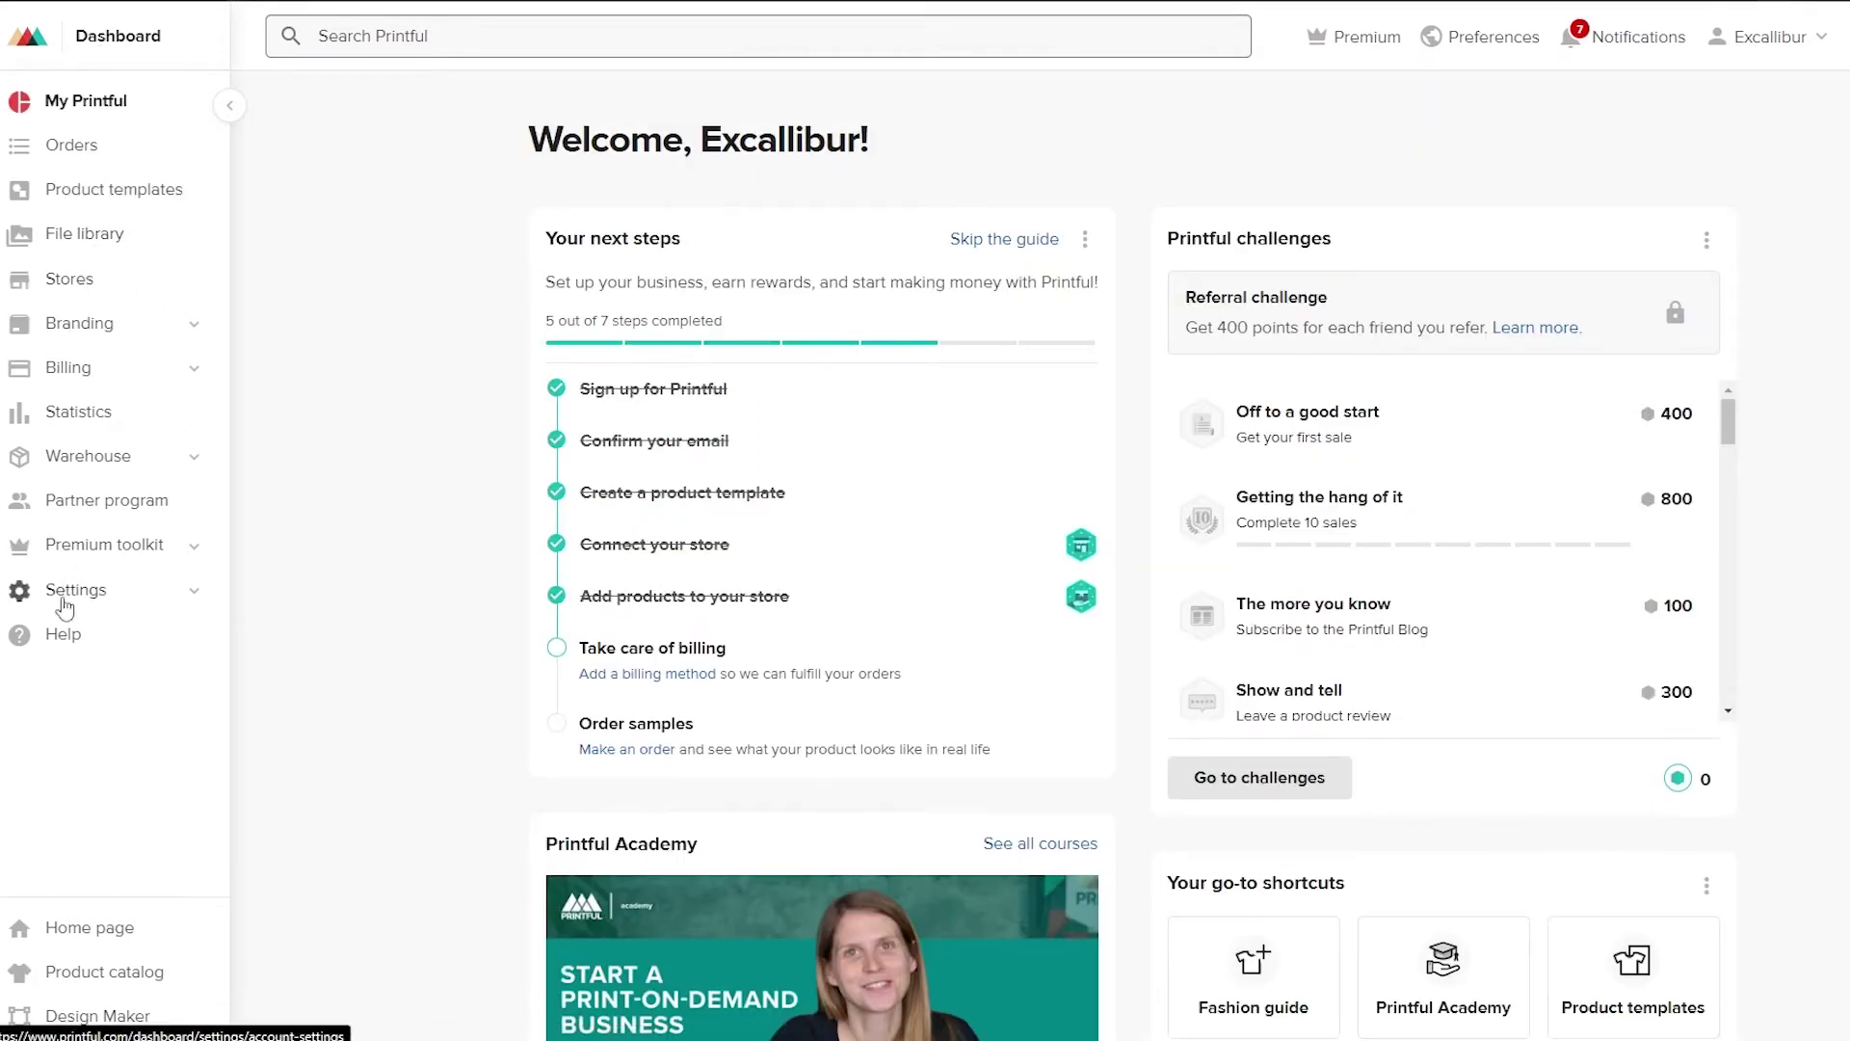
click(188, 459)
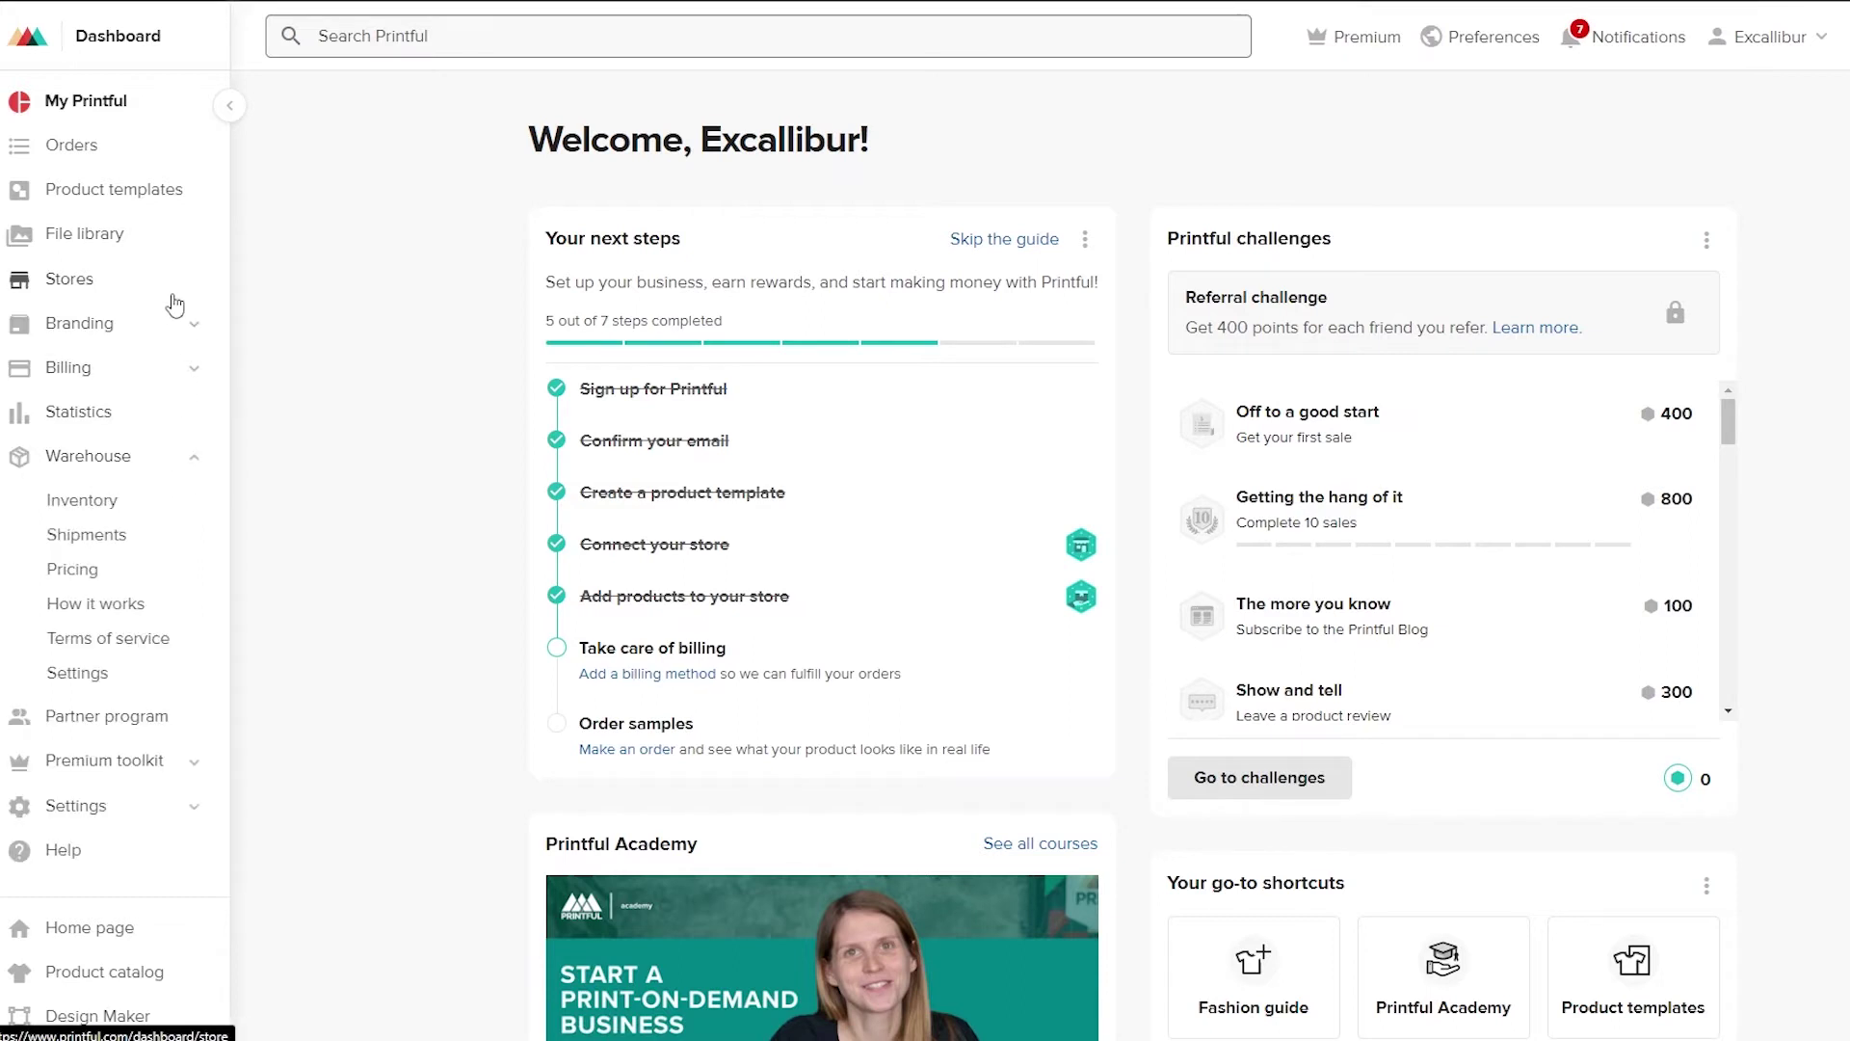
click(110, 289)
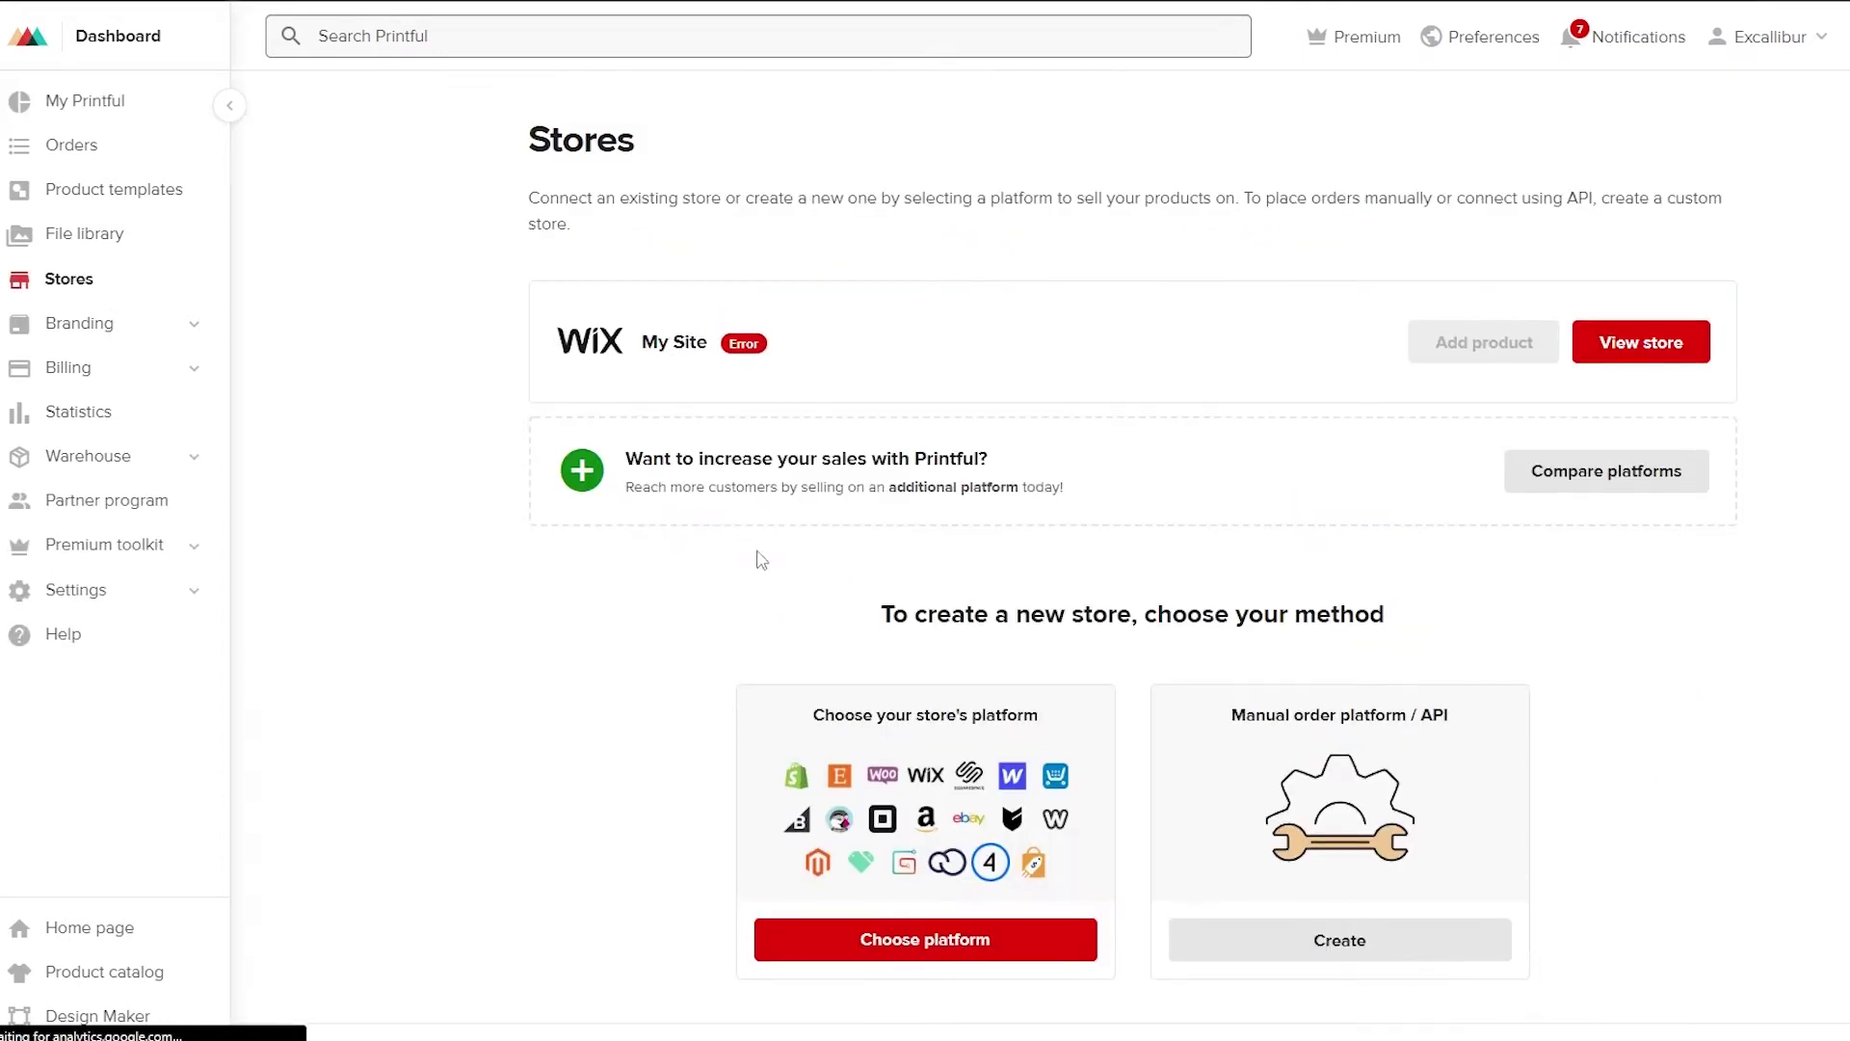
scroll(1462, 467, down, 4)
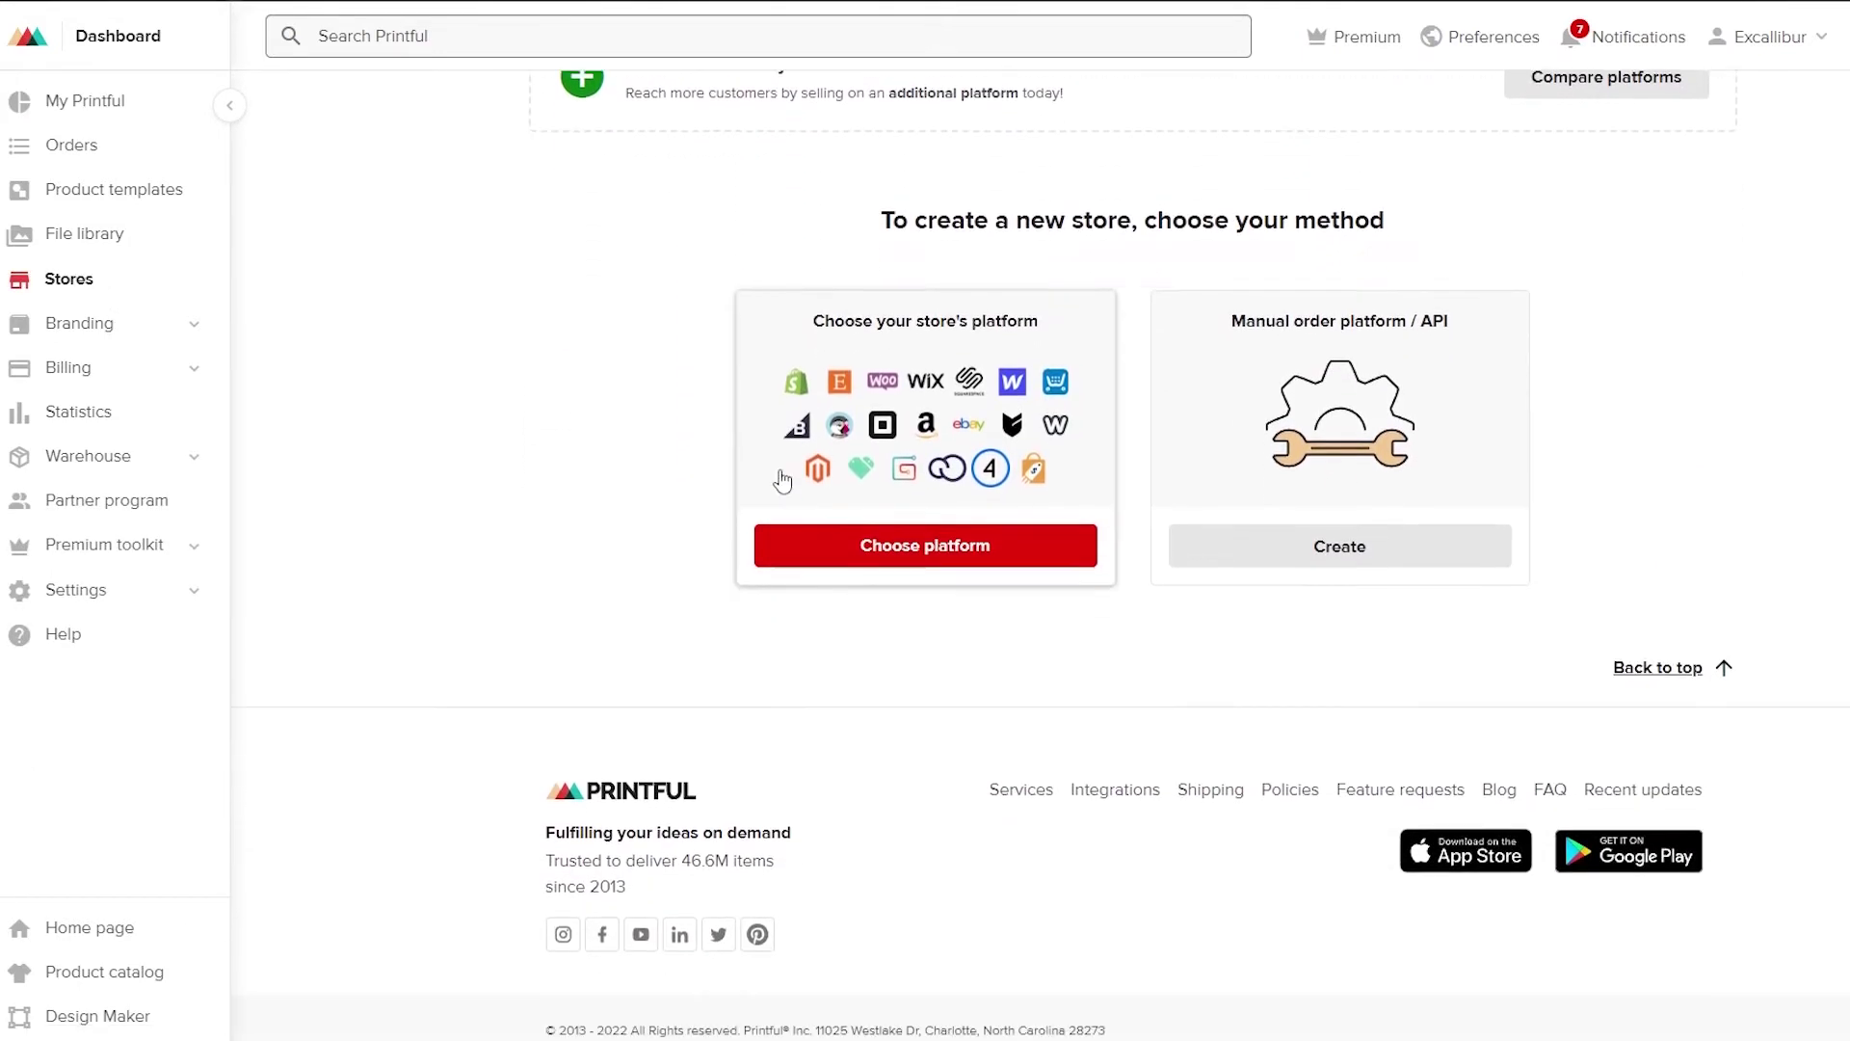
scroll(1134, 702, up, 4)
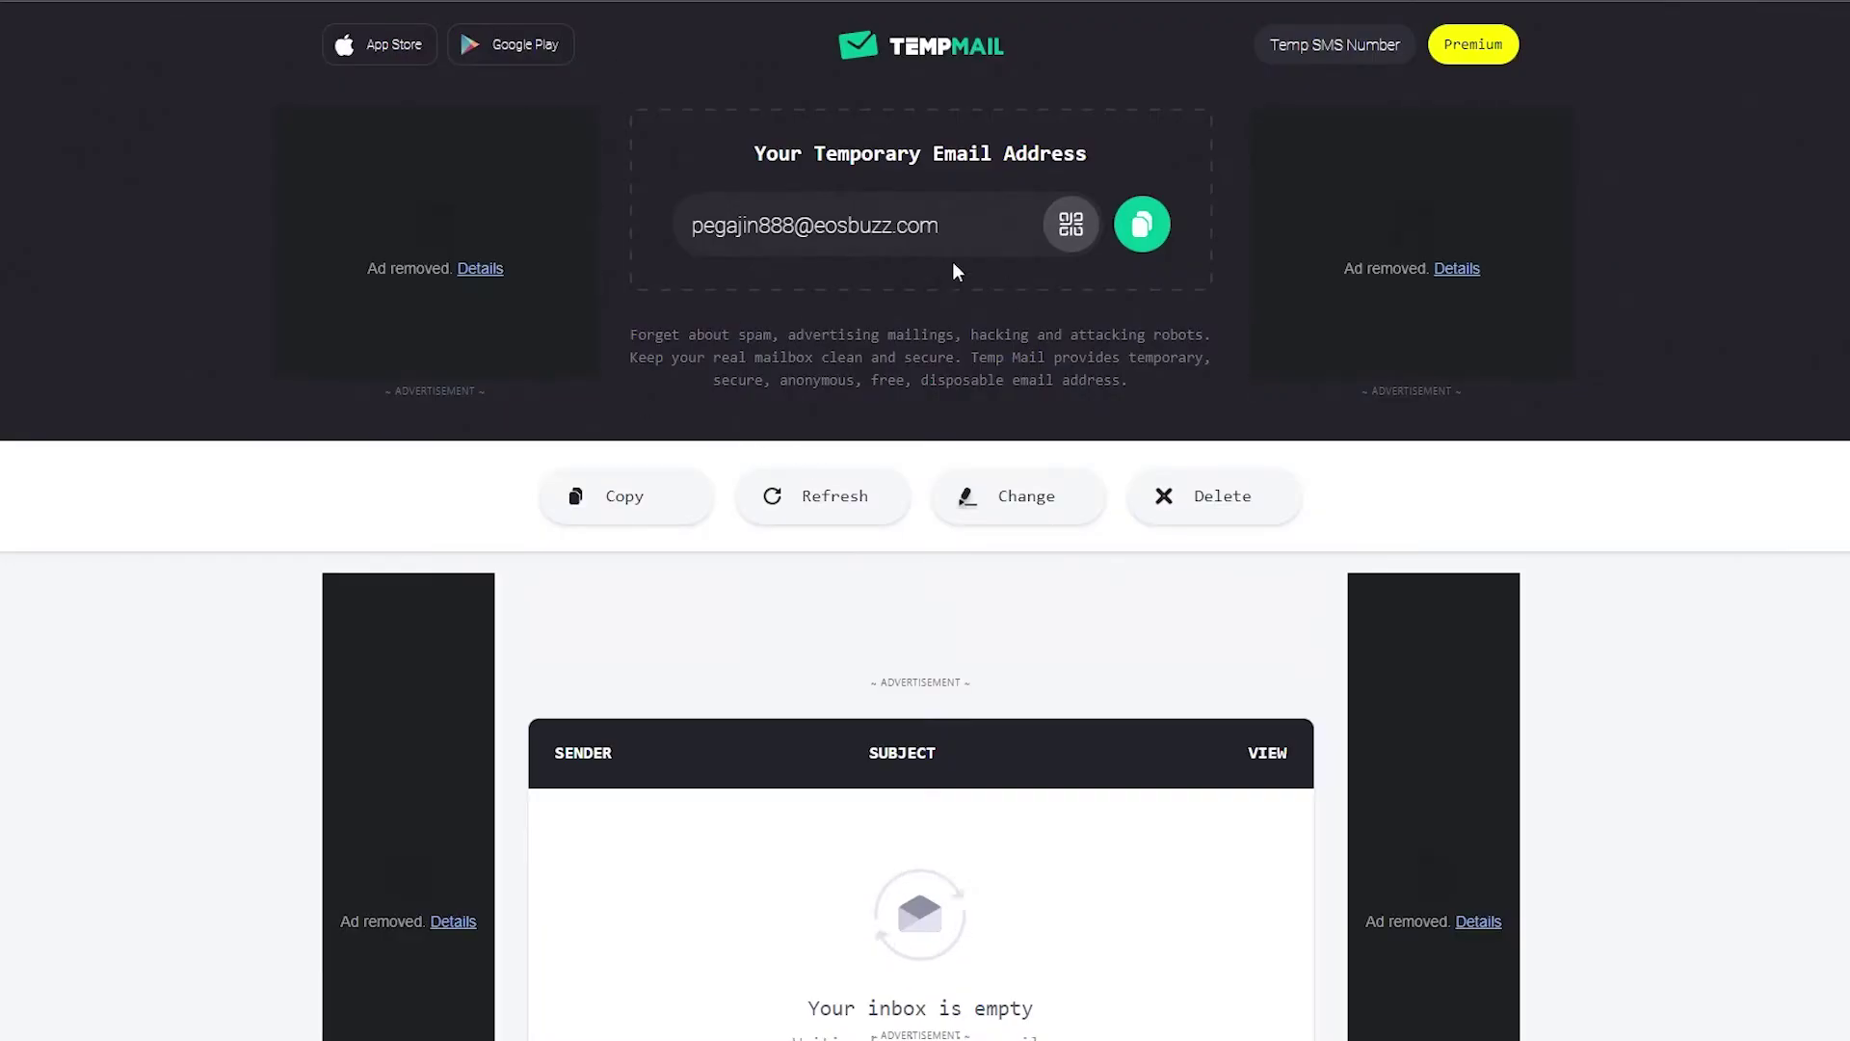
Copy the temporary email address from Temp Mail and use it to start Shopify's 14-day free trial.
click(1133, 223)
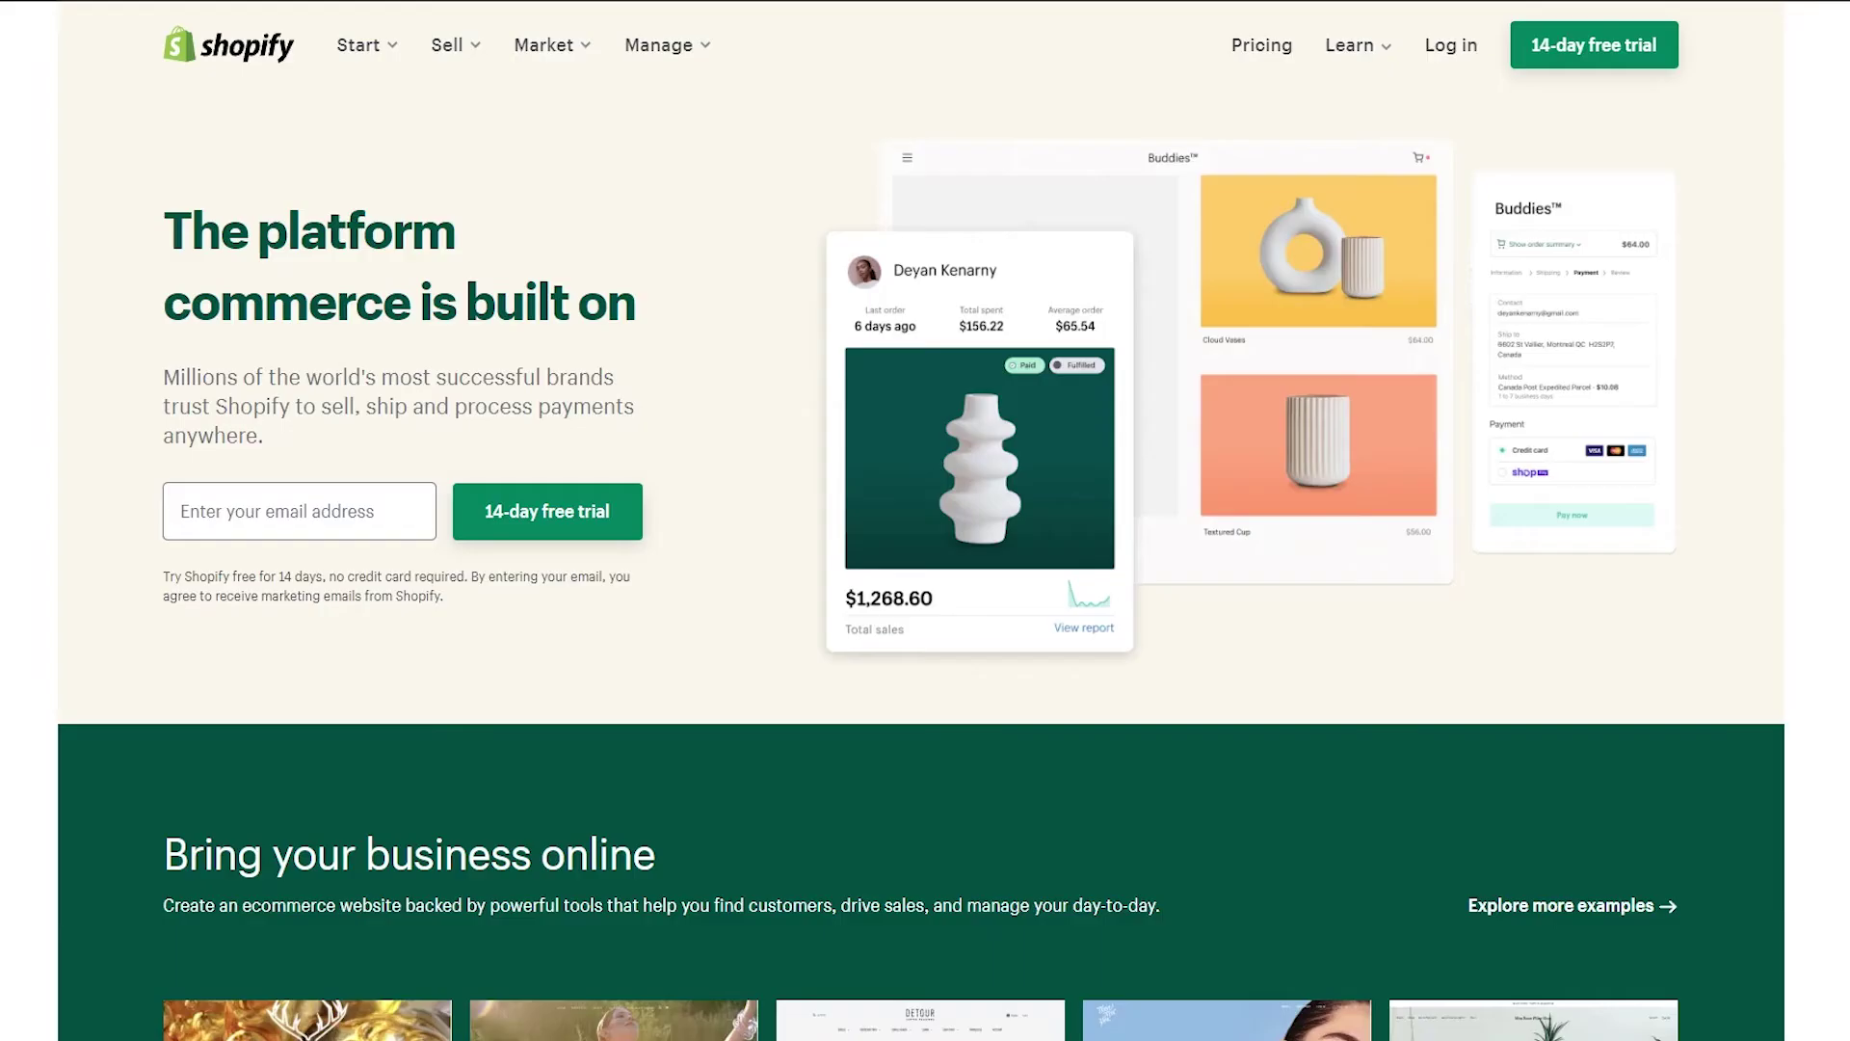
click(353, 521)
key(ctrl+v)
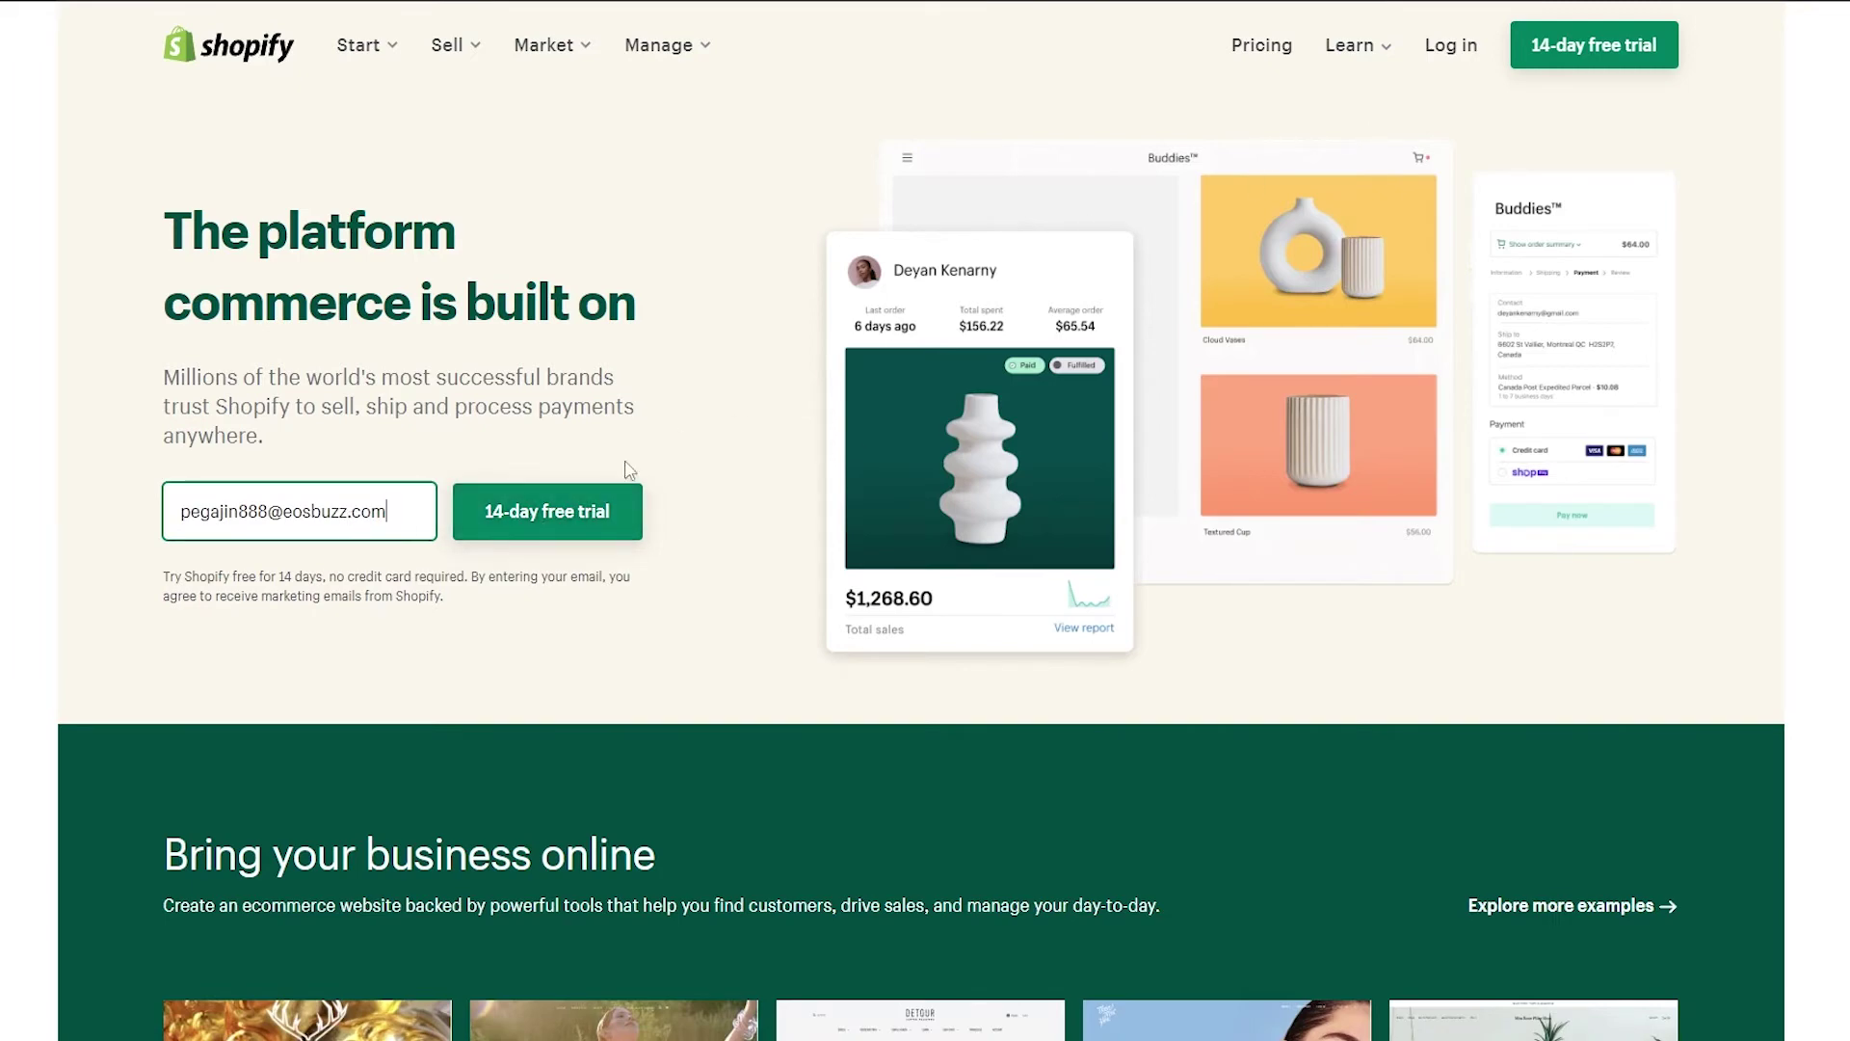
click(607, 511)
Enter the account password in the trial sign-up form and create the Shopify store.
click(865, 355)
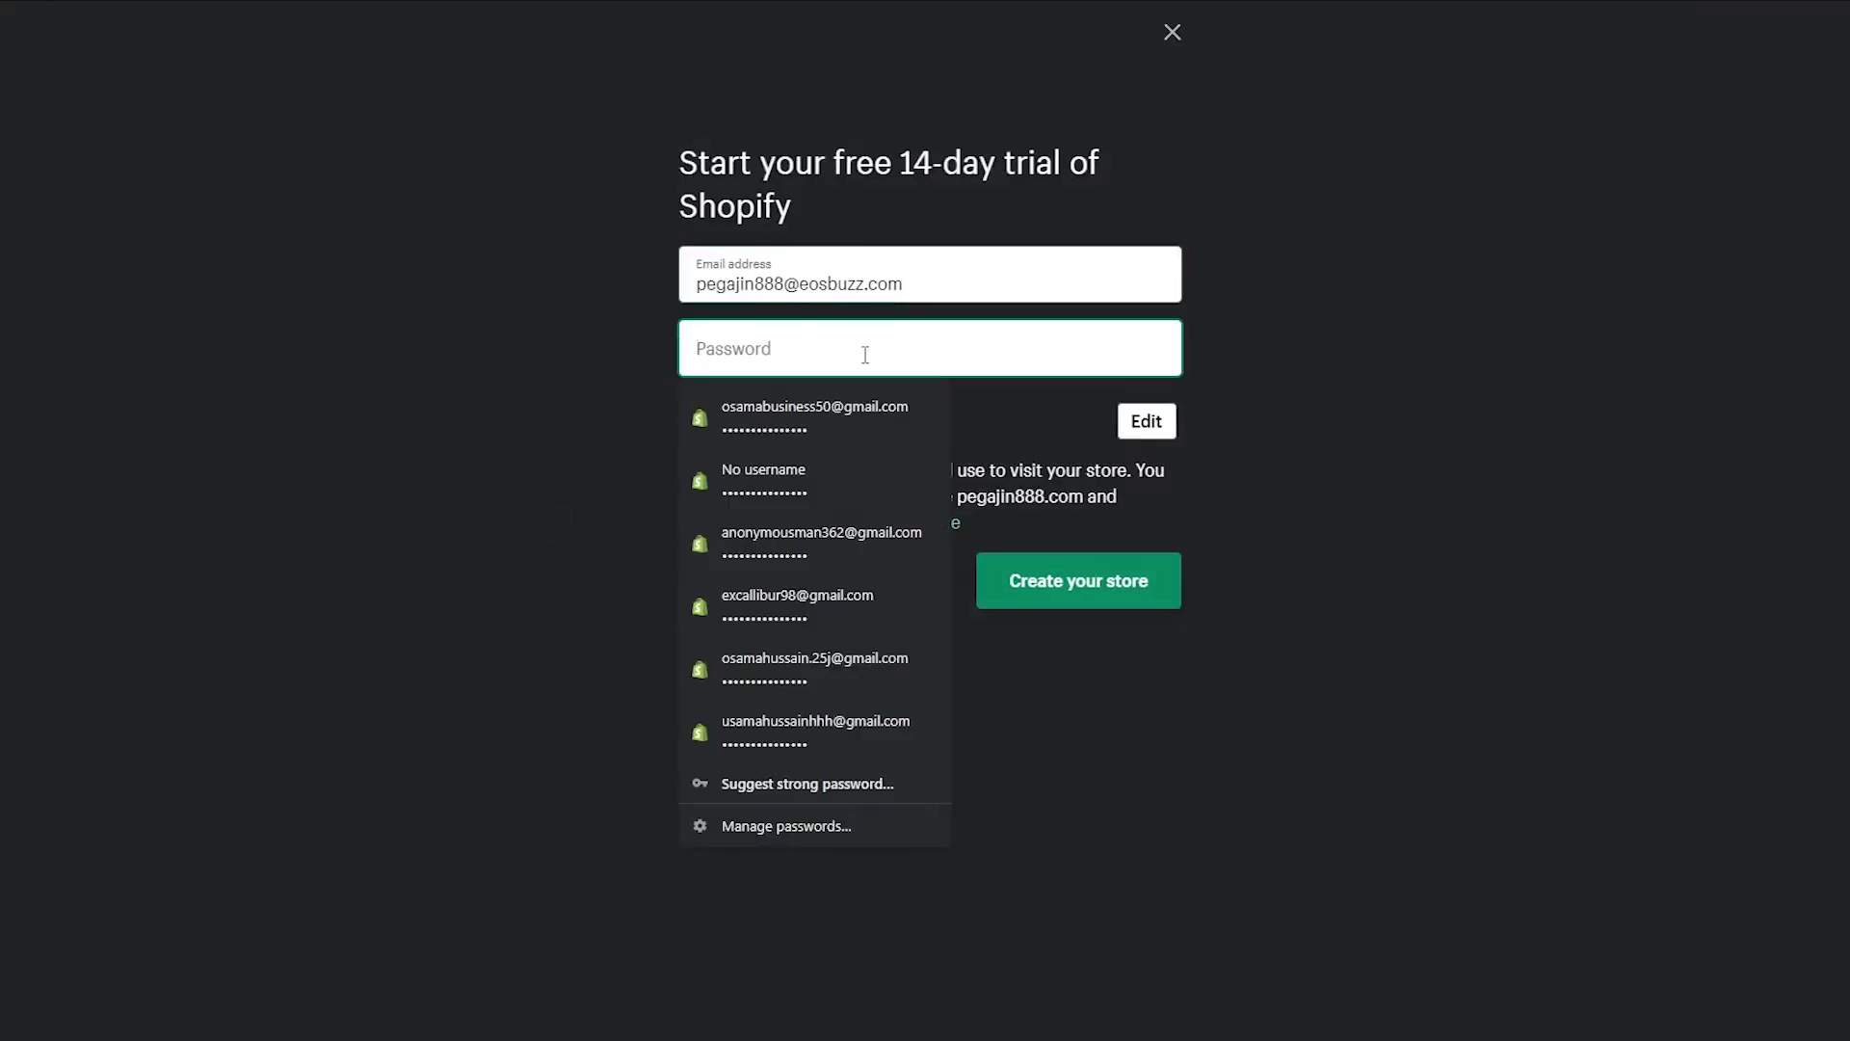
key(ctrl+v)
click(1108, 583)
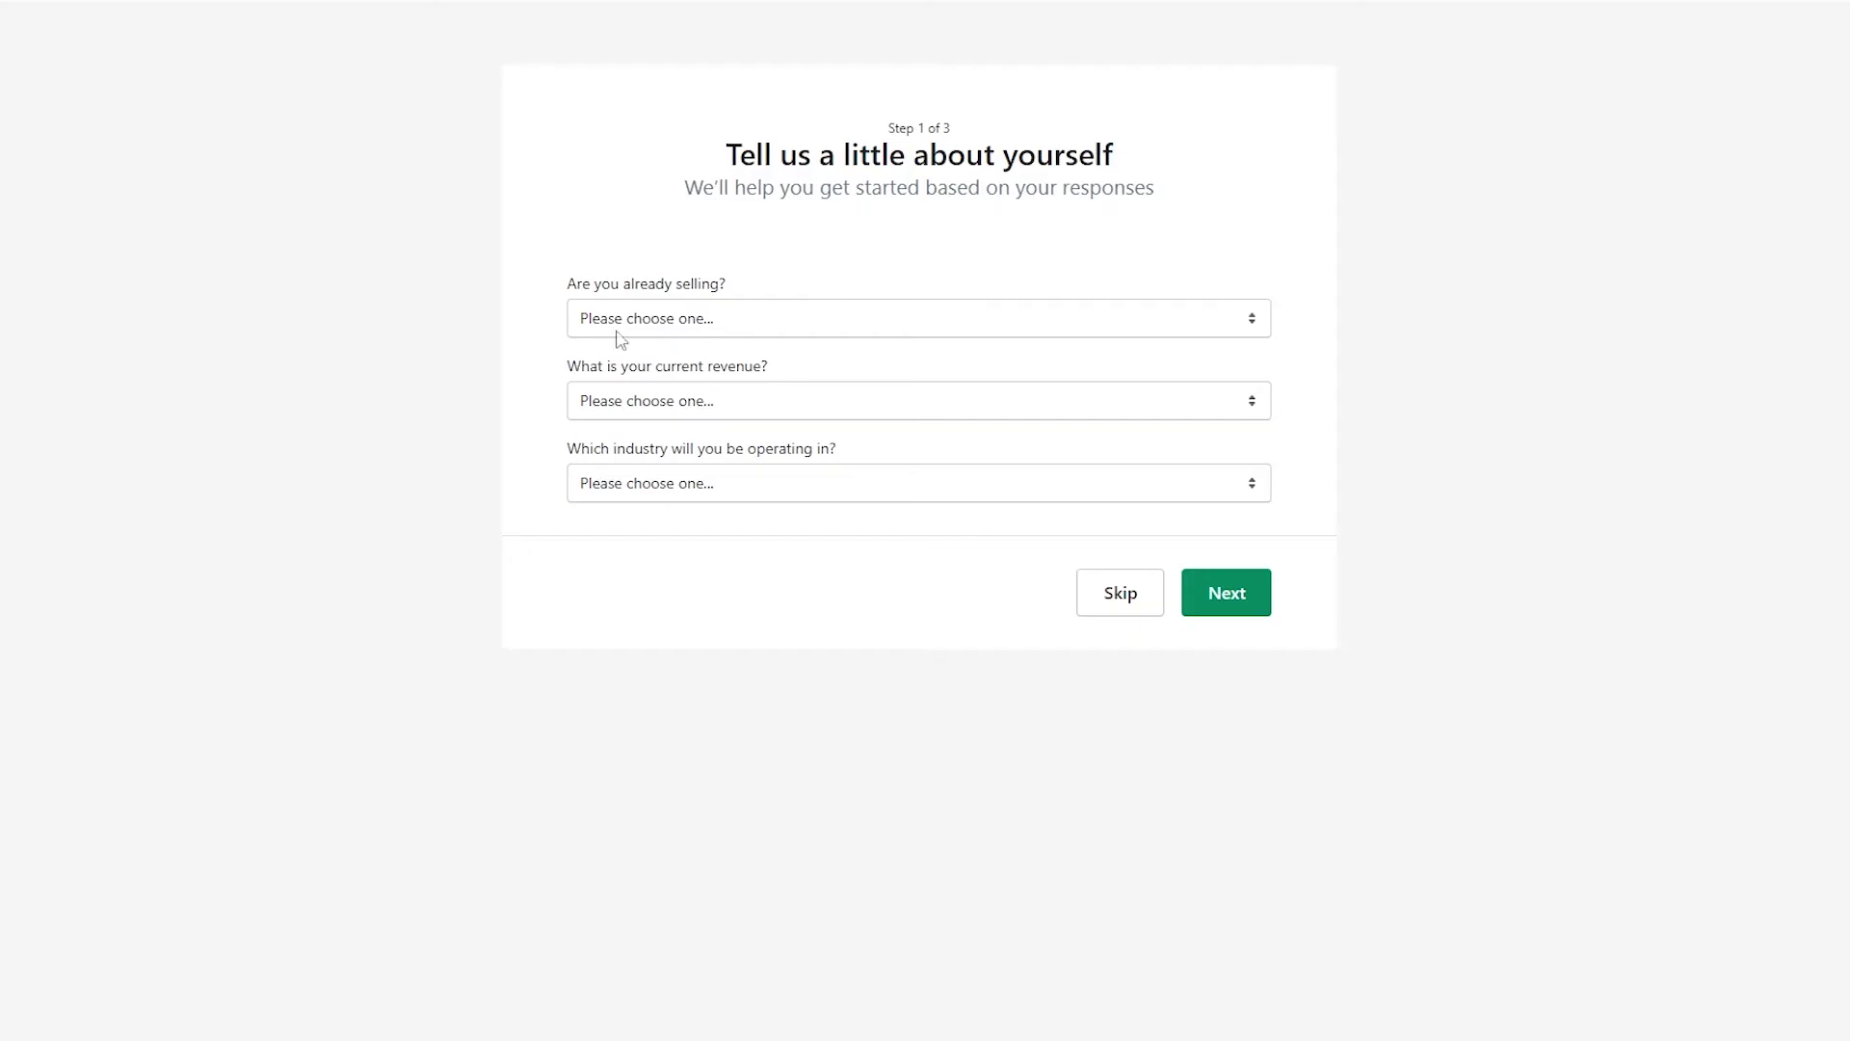
Answer the setup questions with I'm just playing around, Rs0 PKR (I'm just getting started) and Clothing, and continue to step 2.
click(737, 328)
click(725, 367)
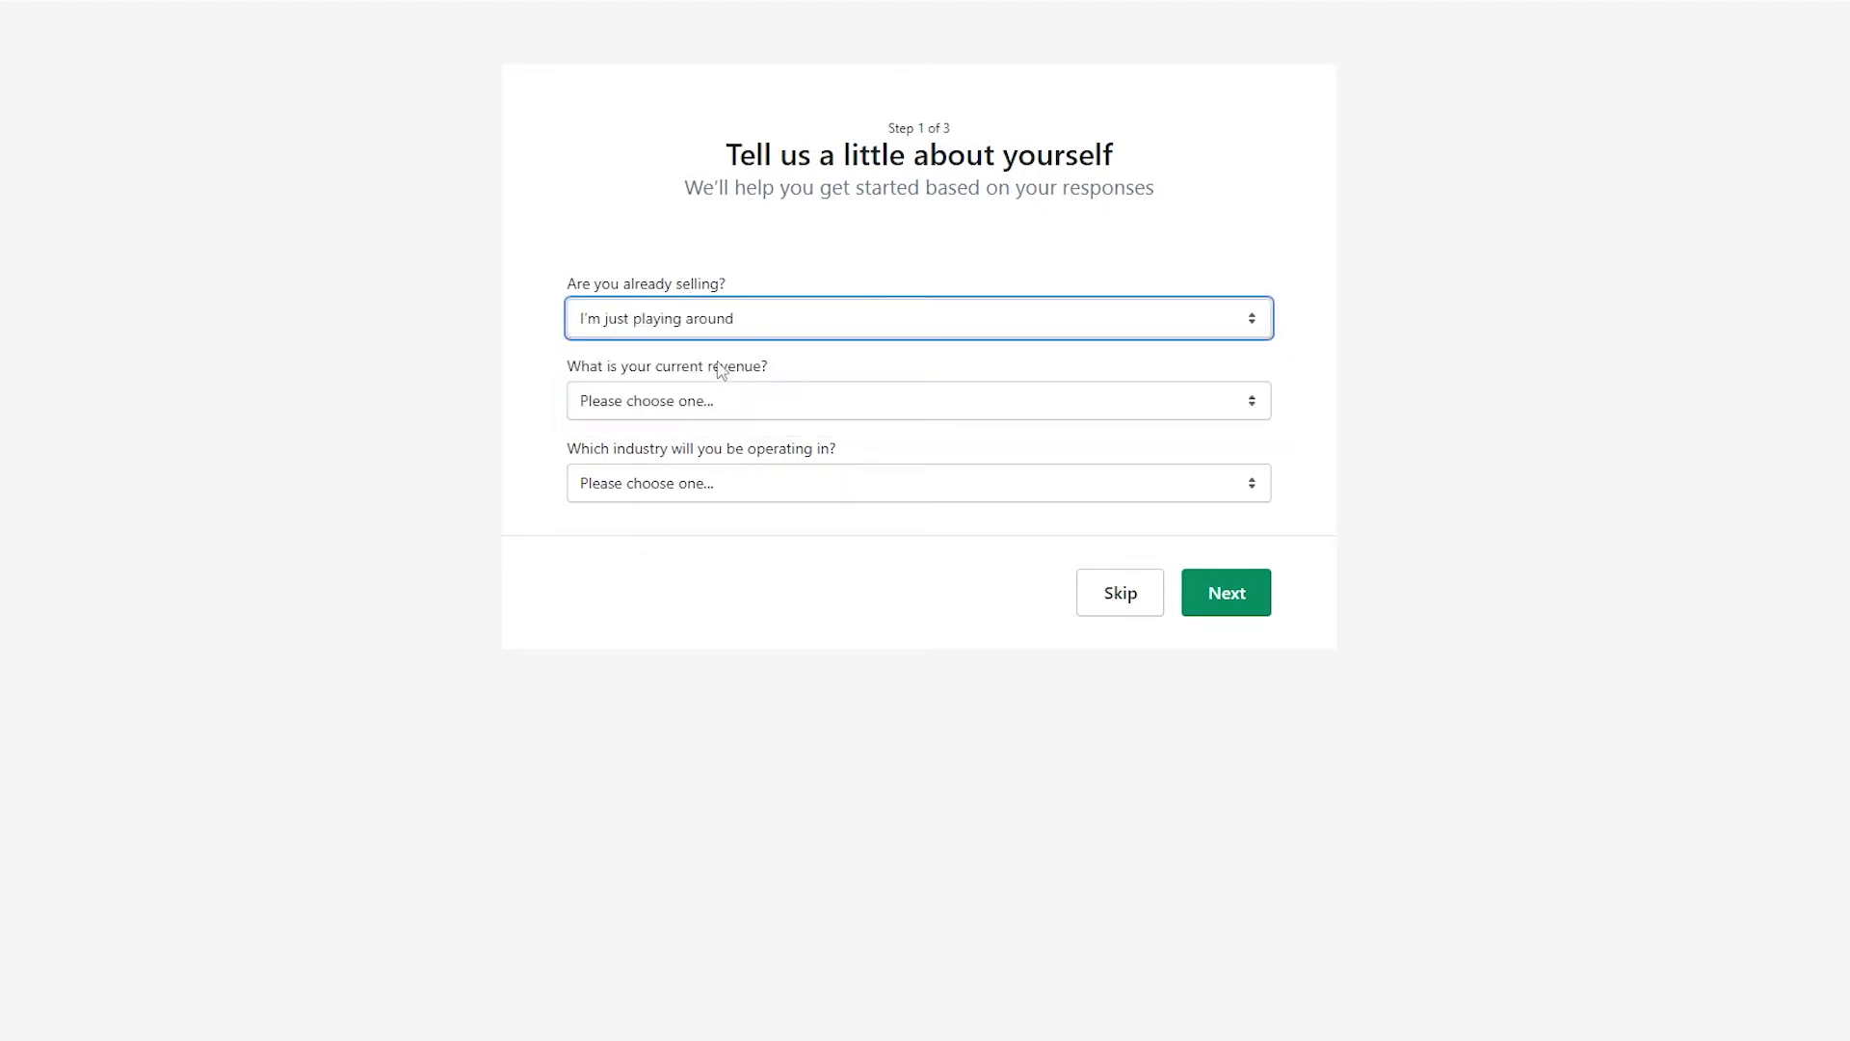
click(817, 401)
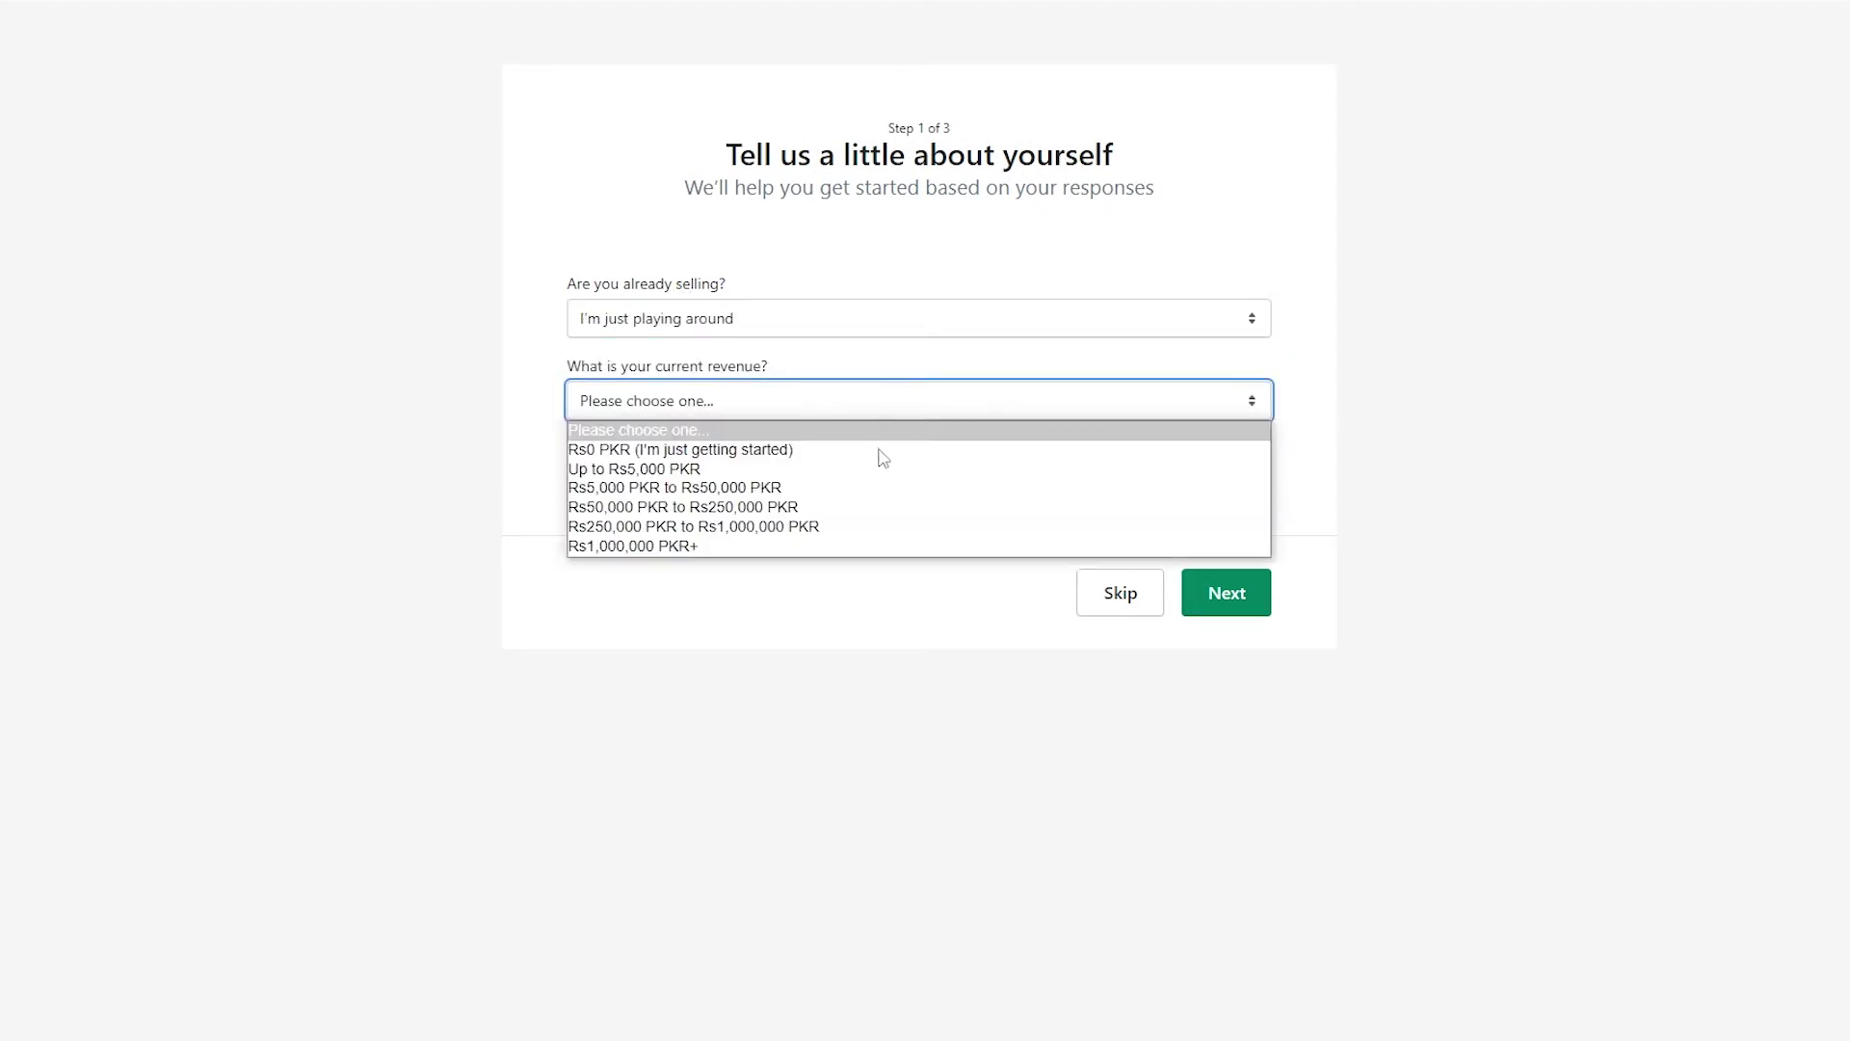
click(827, 449)
click(786, 486)
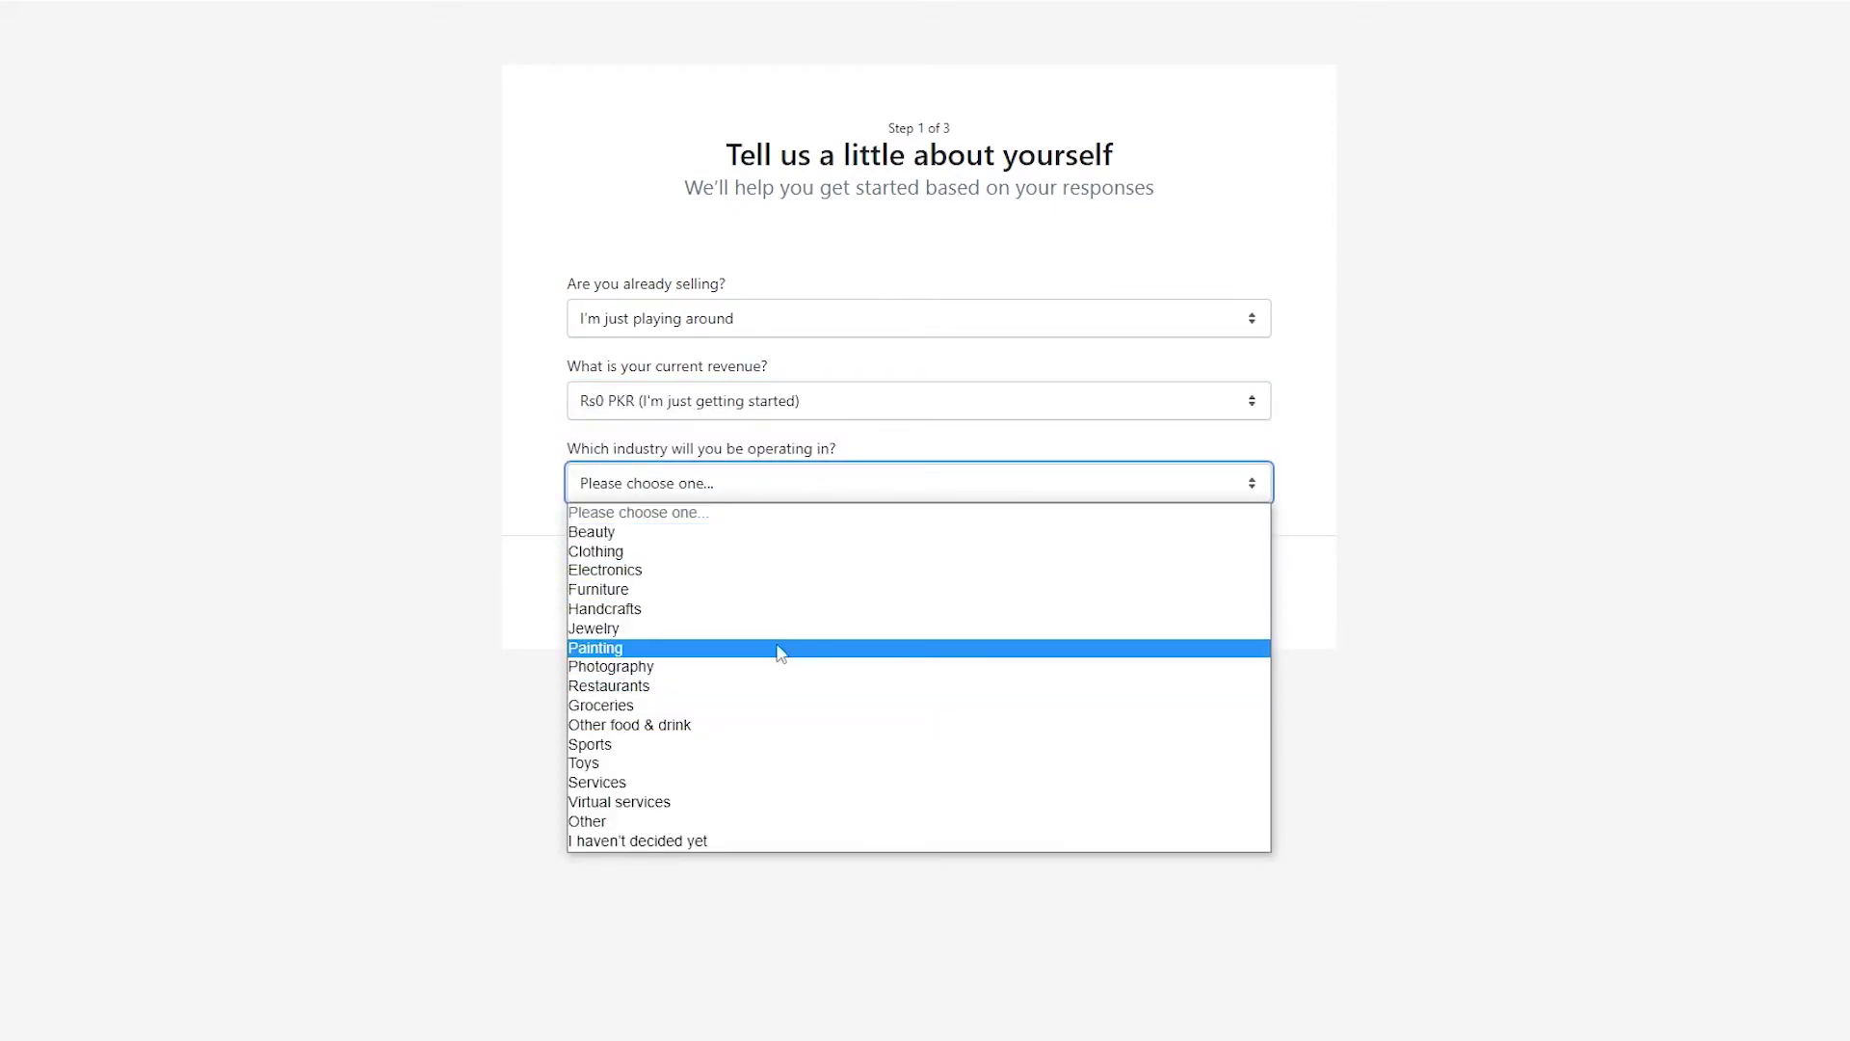
click(784, 553)
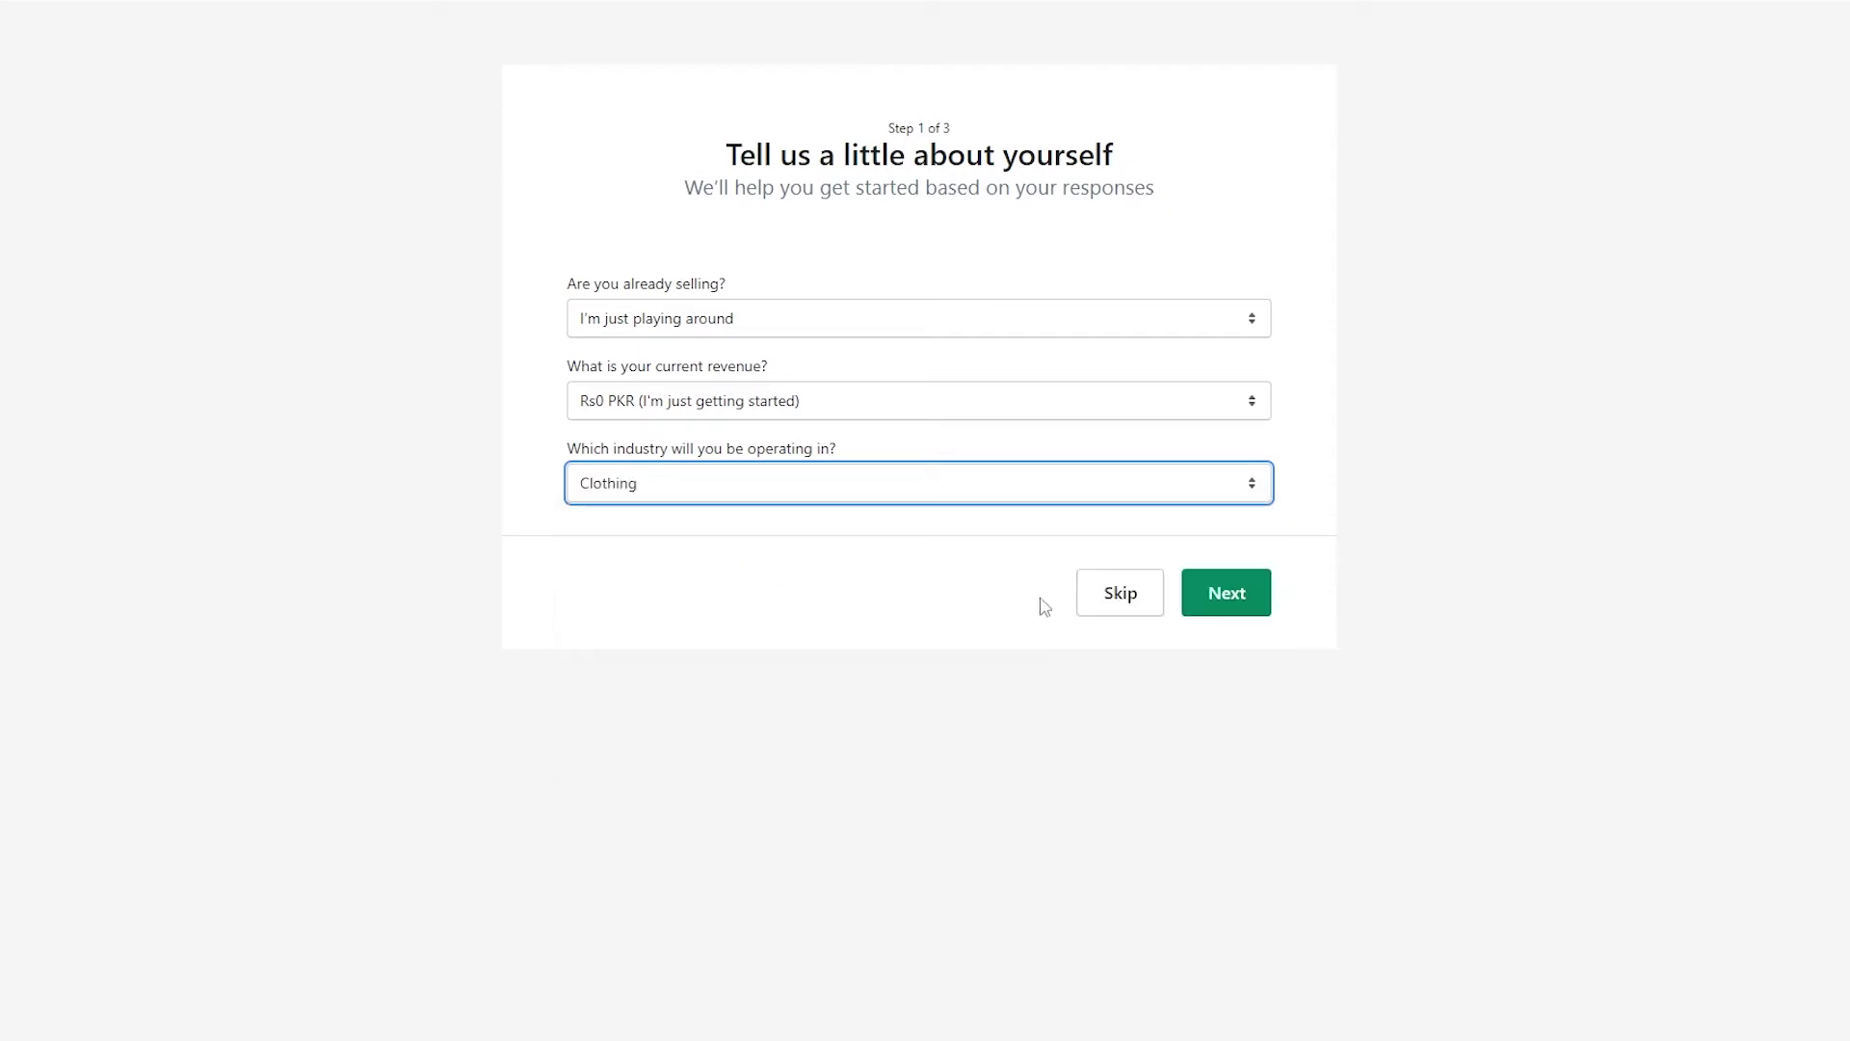
click(1252, 605)
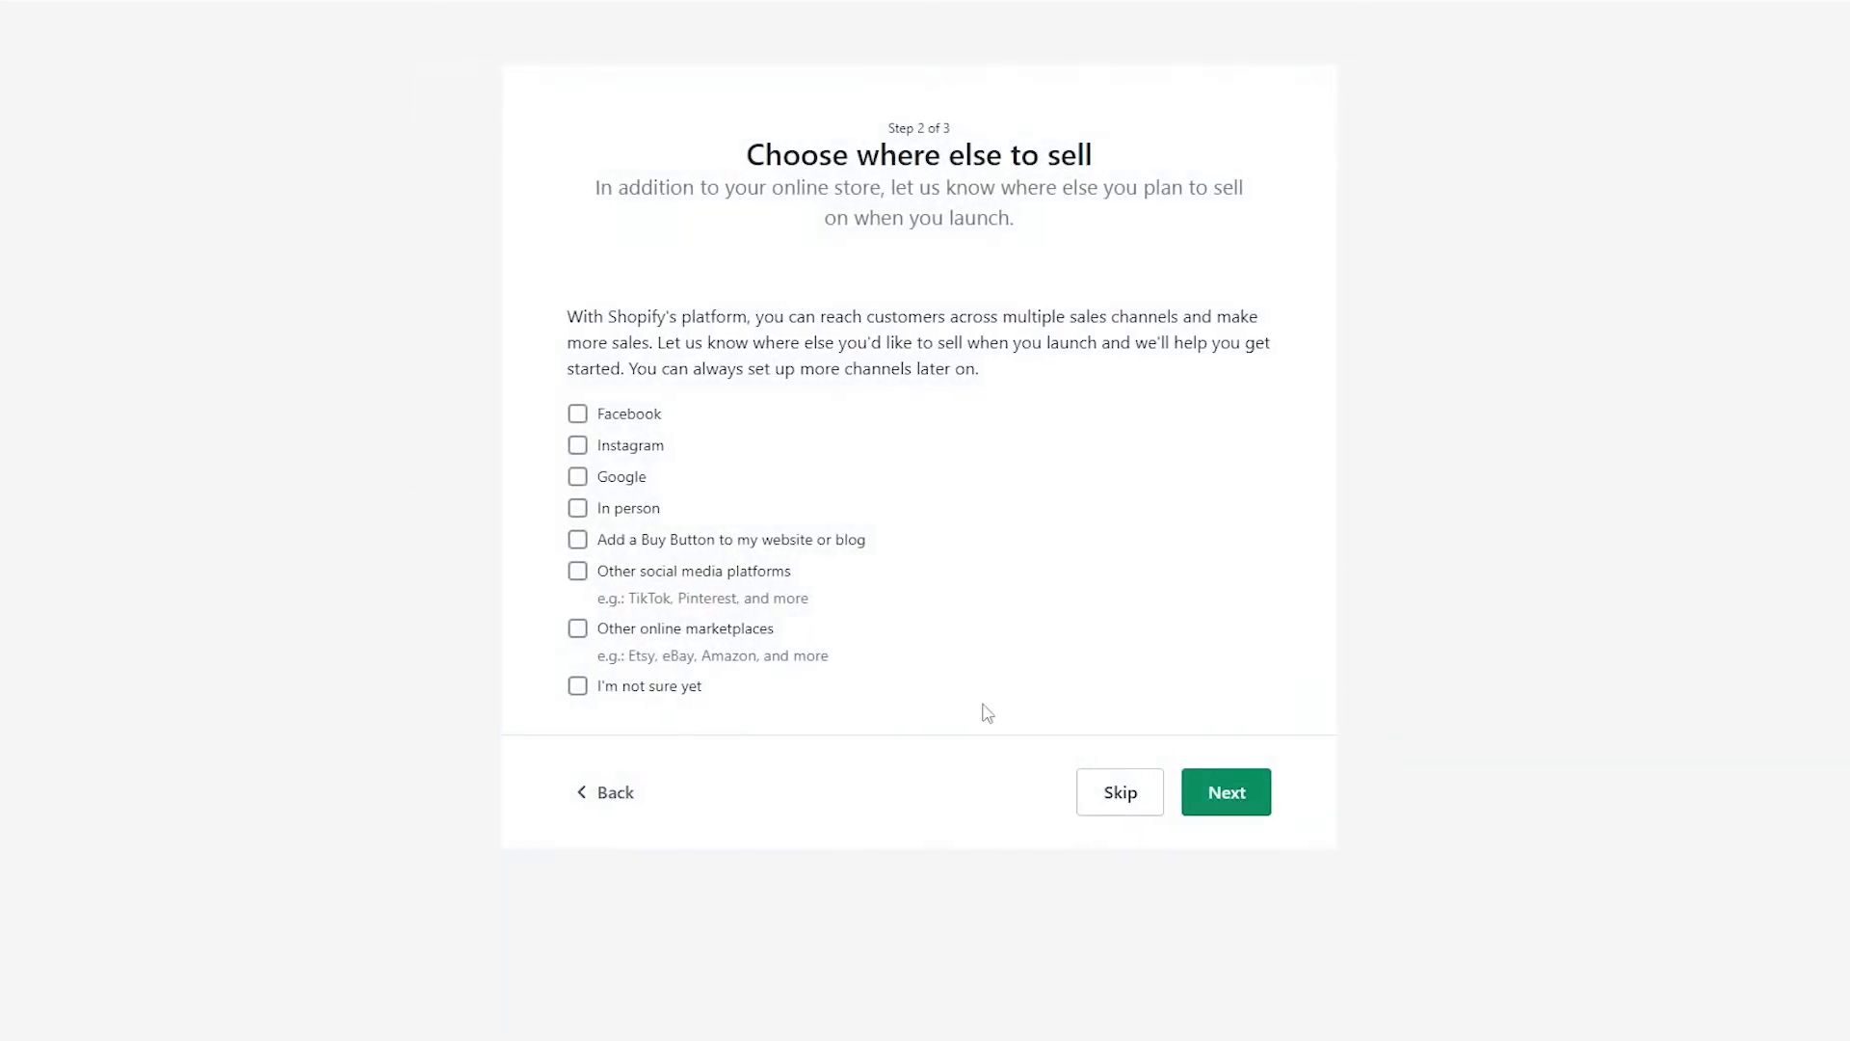
Skip the additional sales channels and go to the first and last name fields of the business address form.
click(1125, 800)
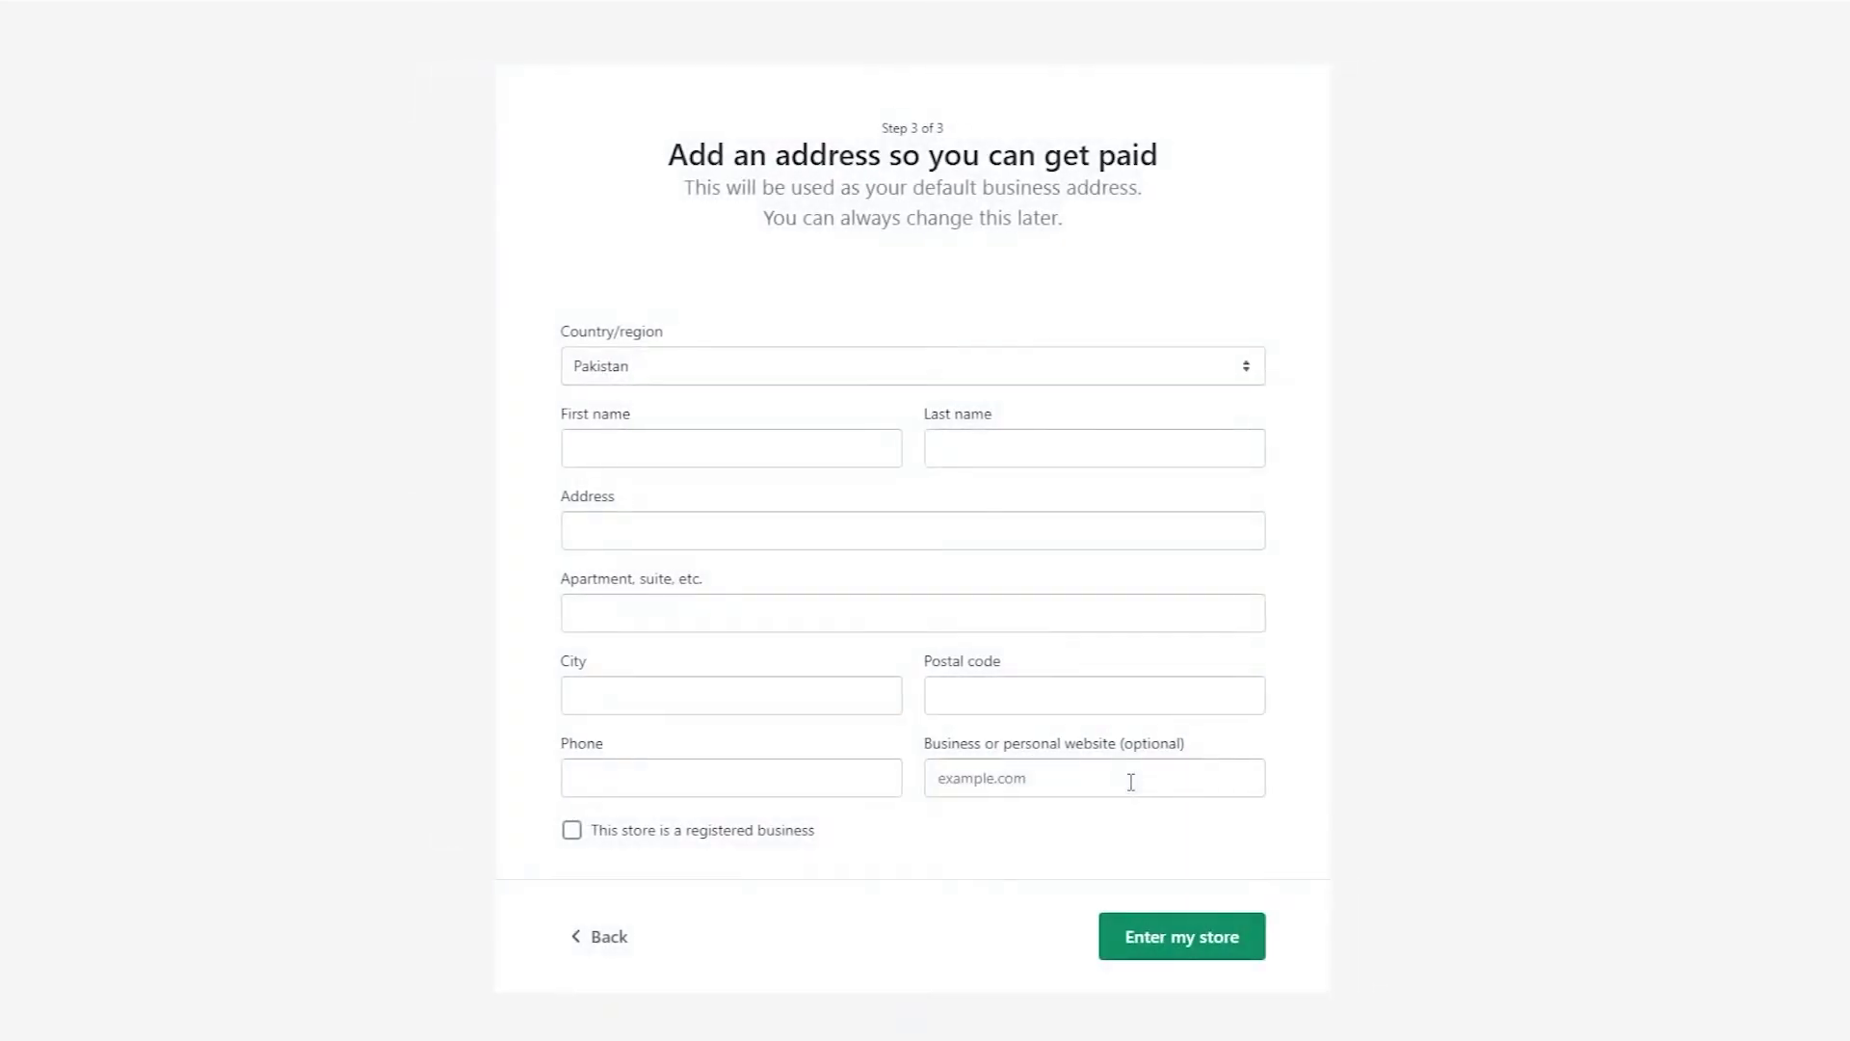
click(789, 450)
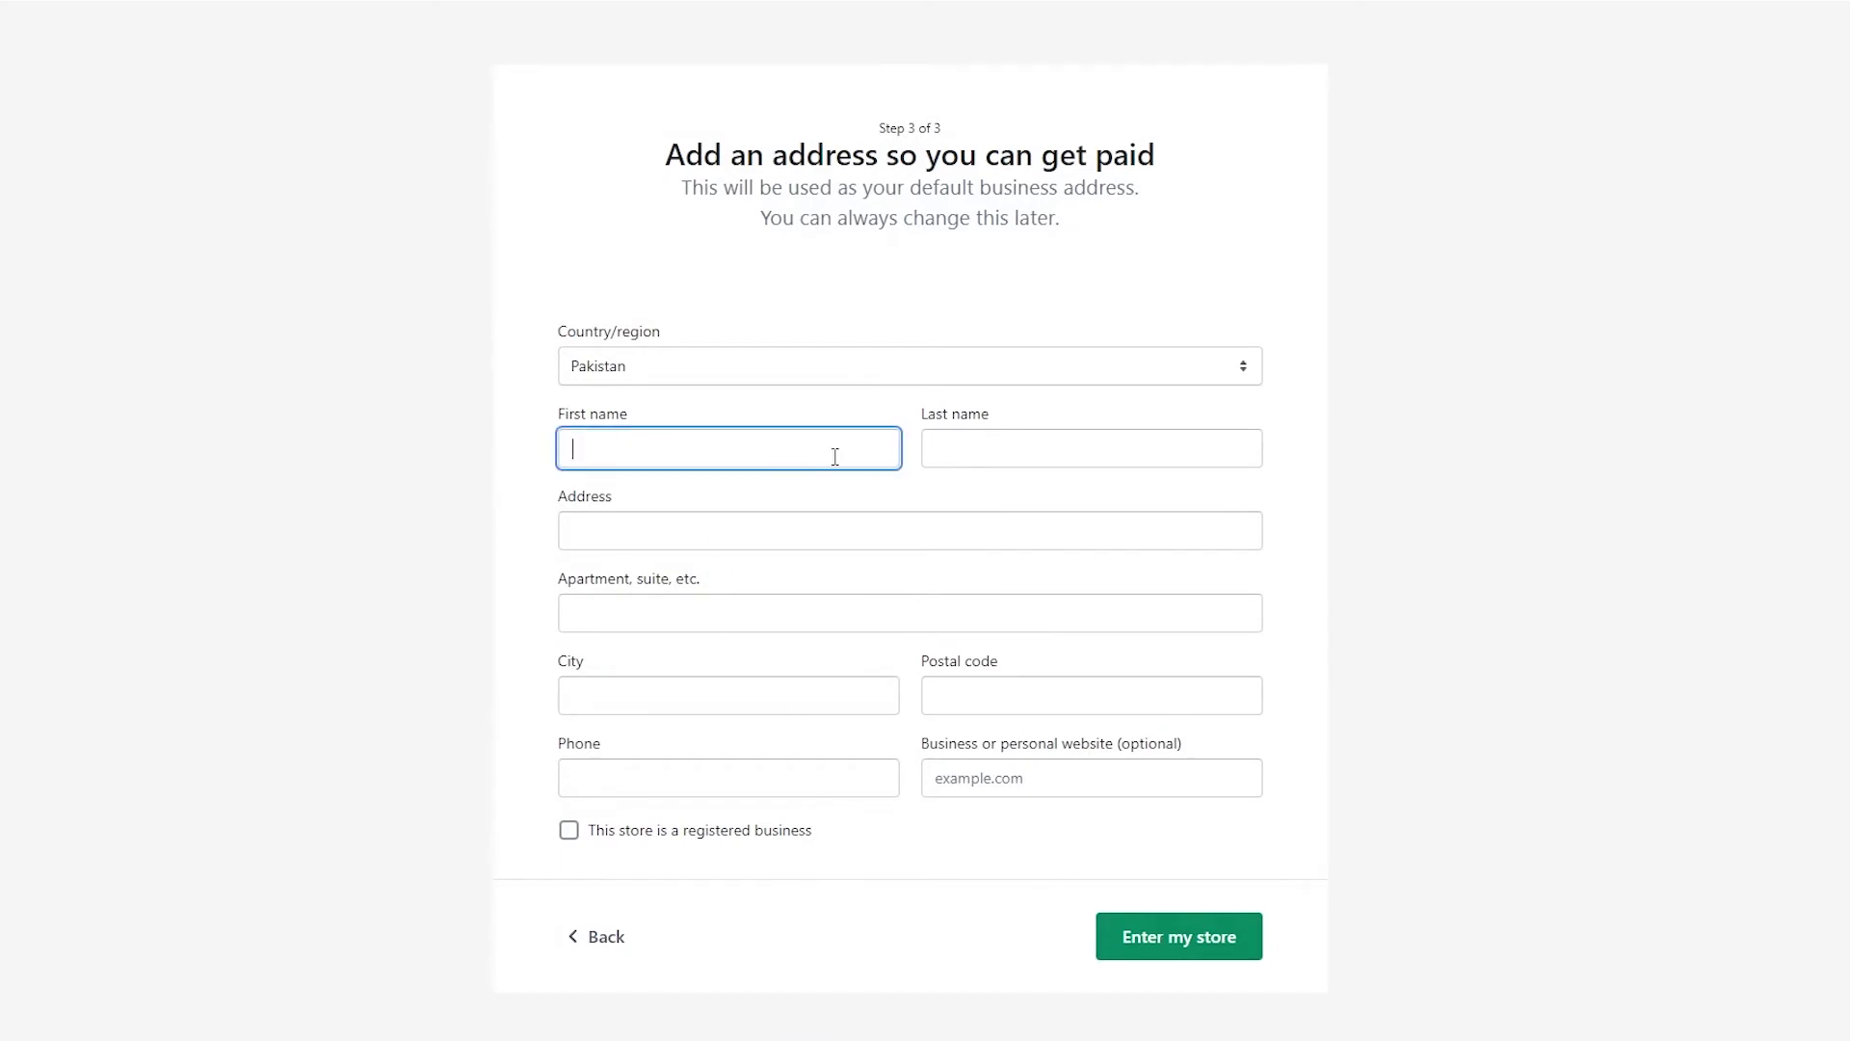
click(1000, 450)
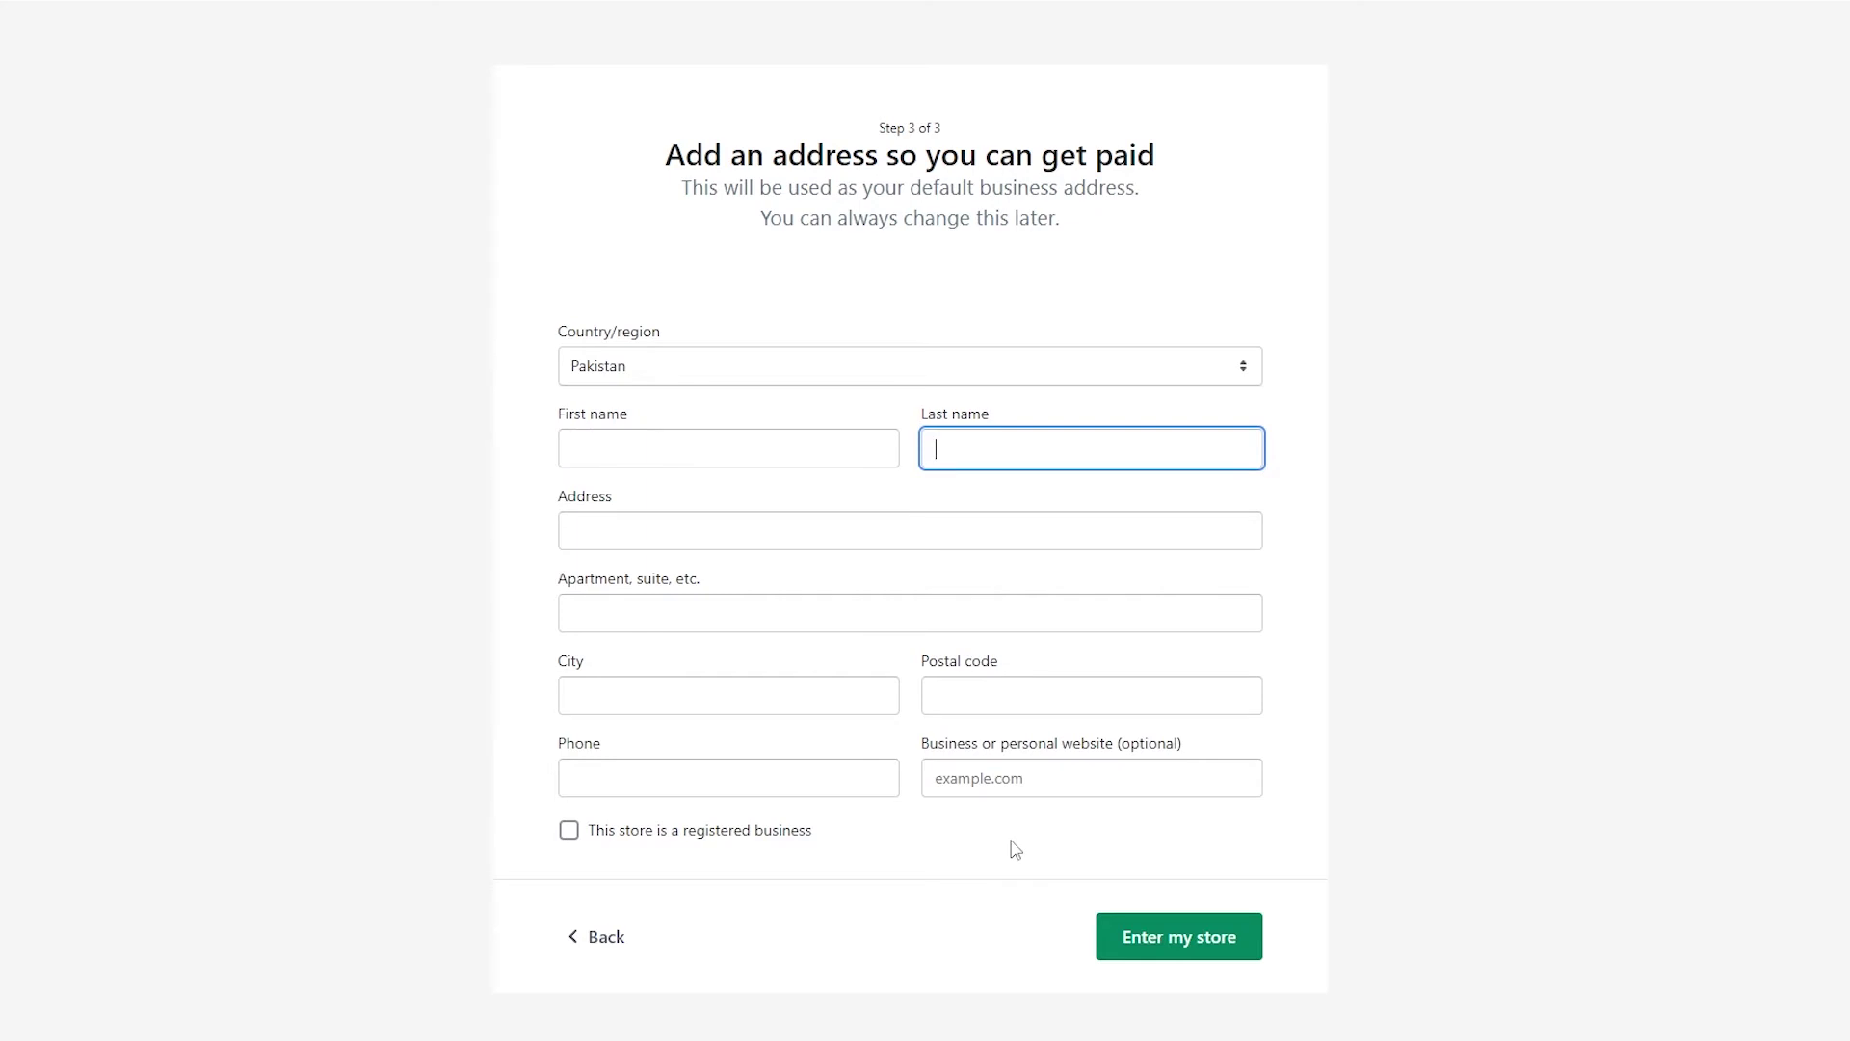
key(shift+Tab)
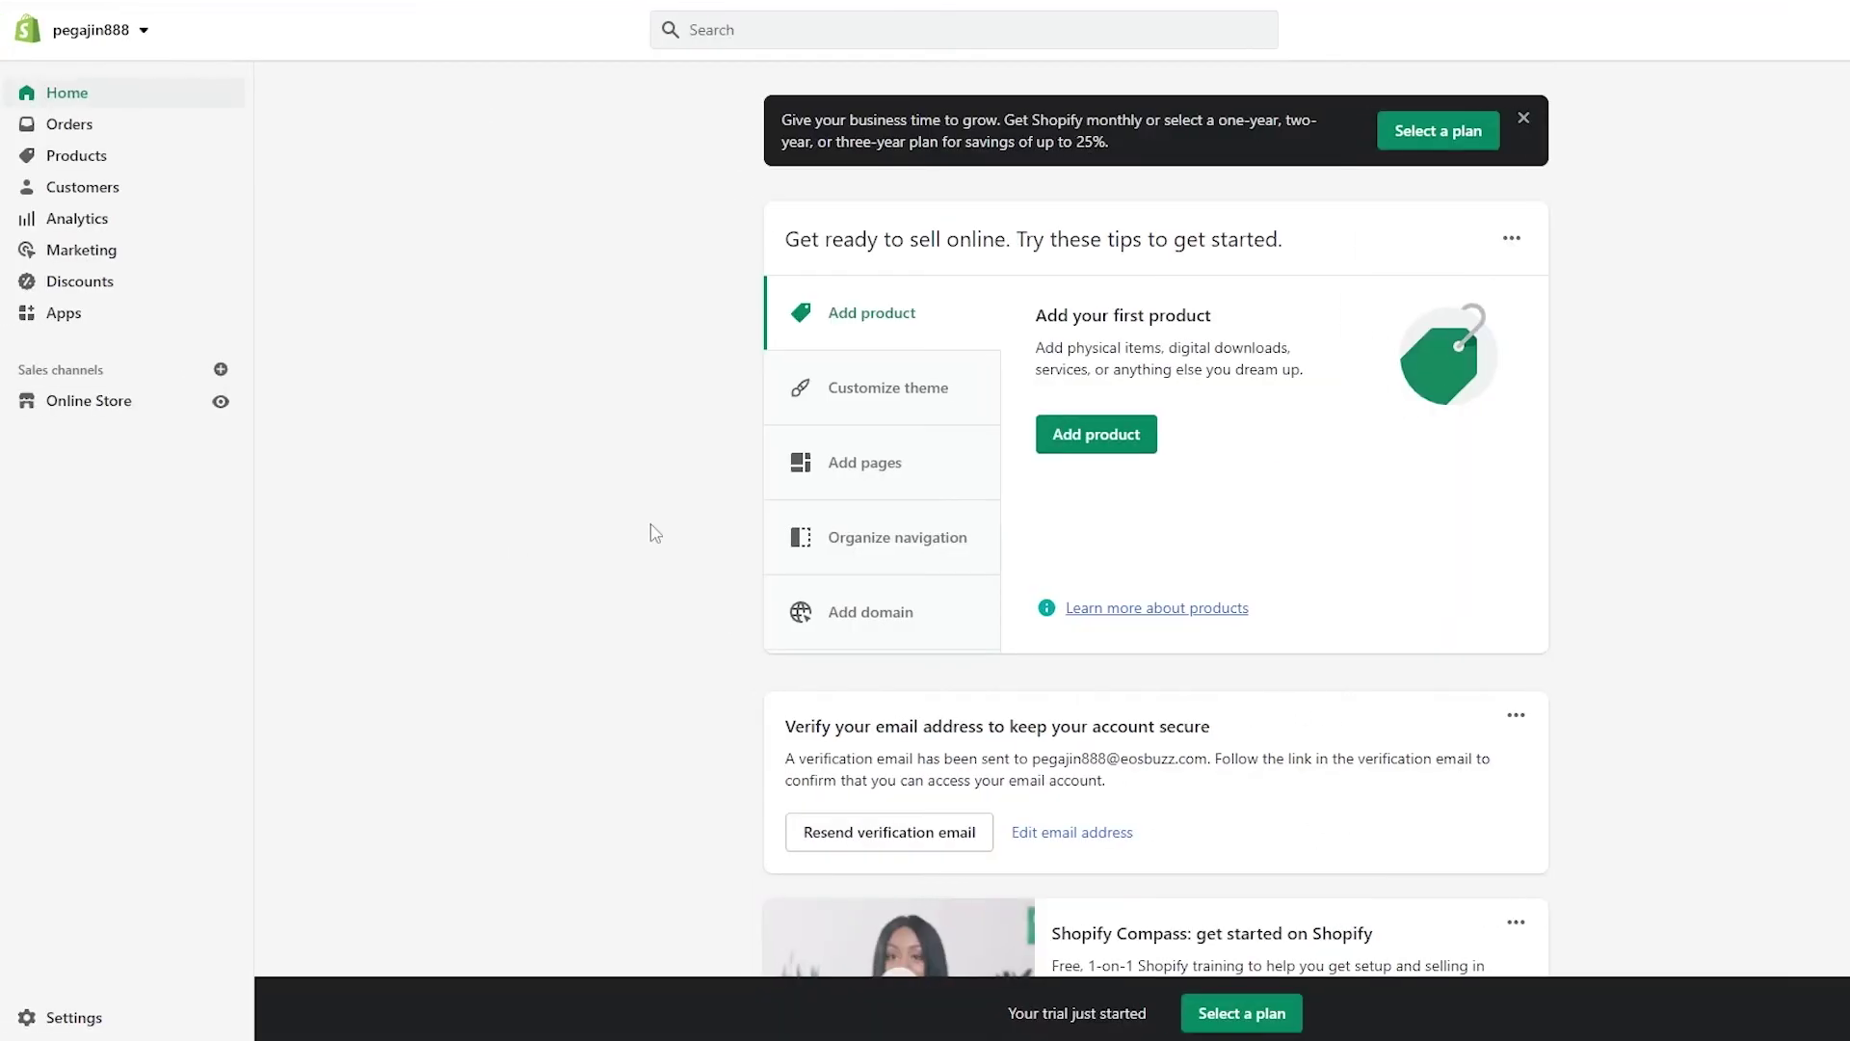
scroll(1135, 690, down, 2)
scroll(964, 675, up, 2)
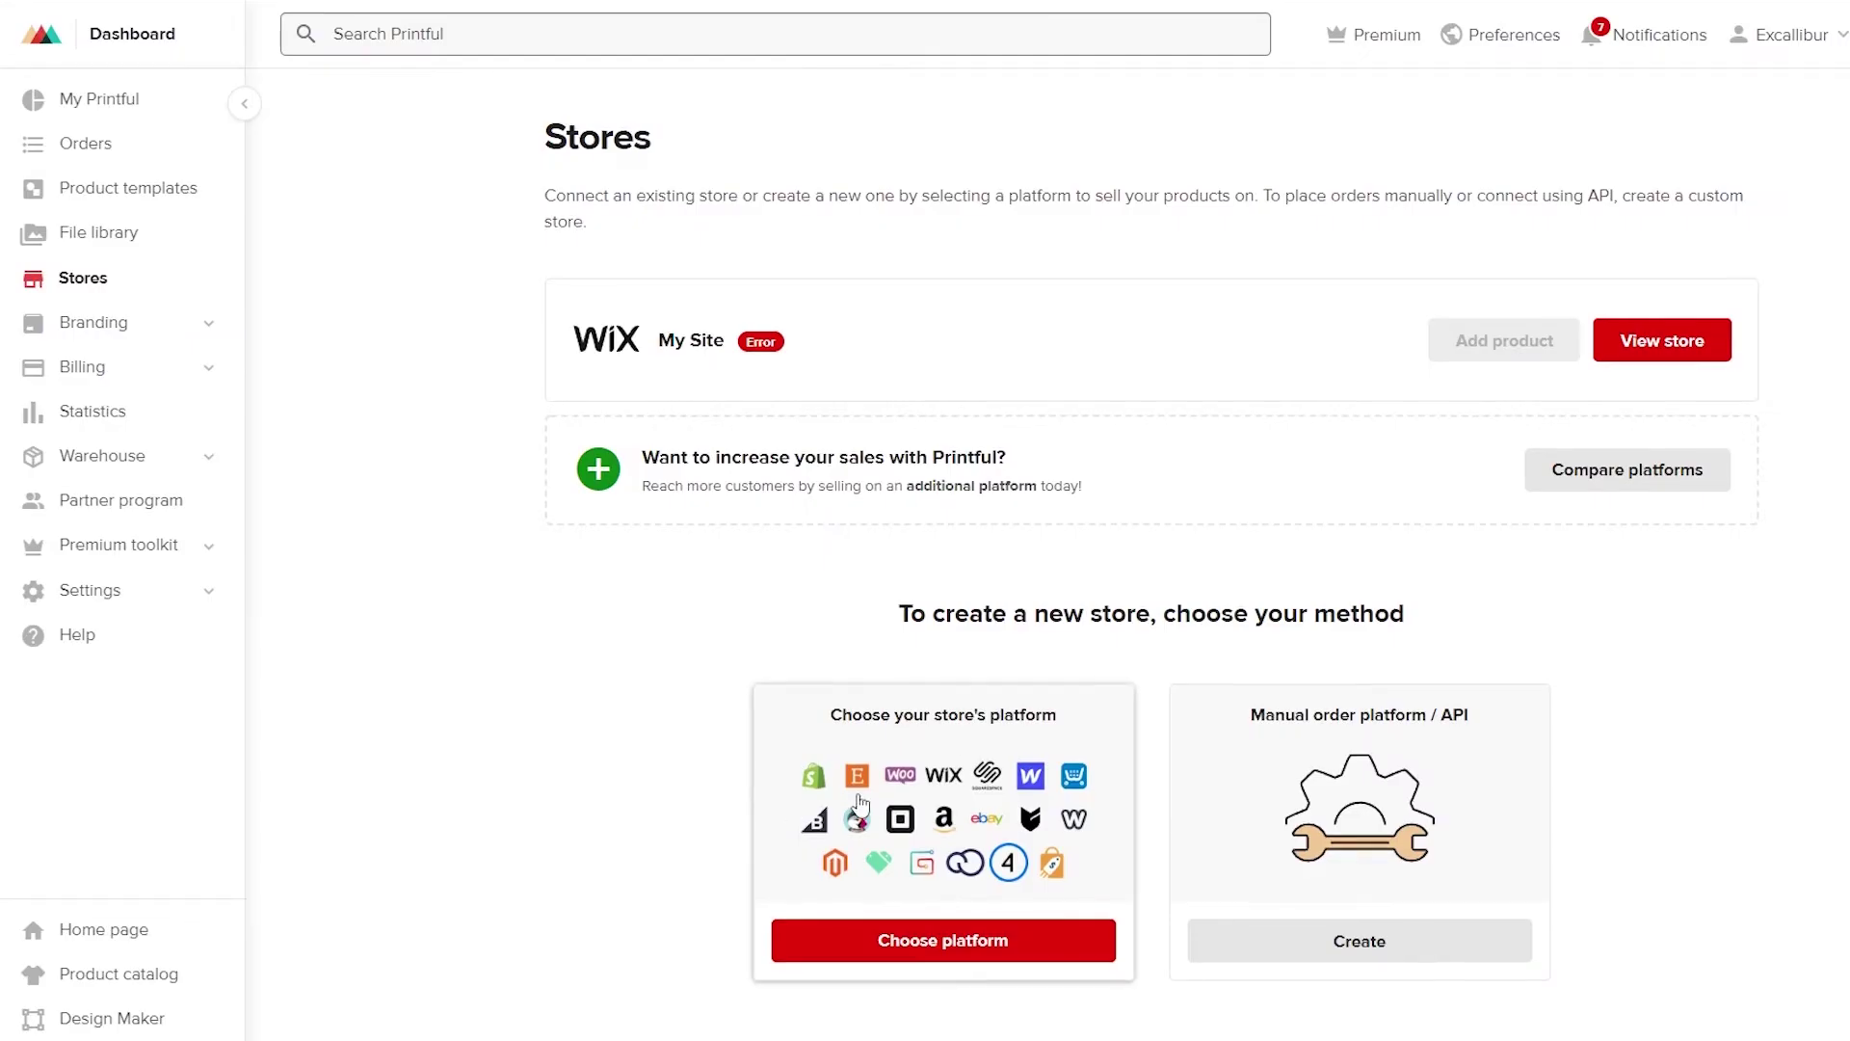
Switch to Printful's Stores page, open the ecommerce platform list and start connecting Shopify.
scroll(889, 814, down, 2)
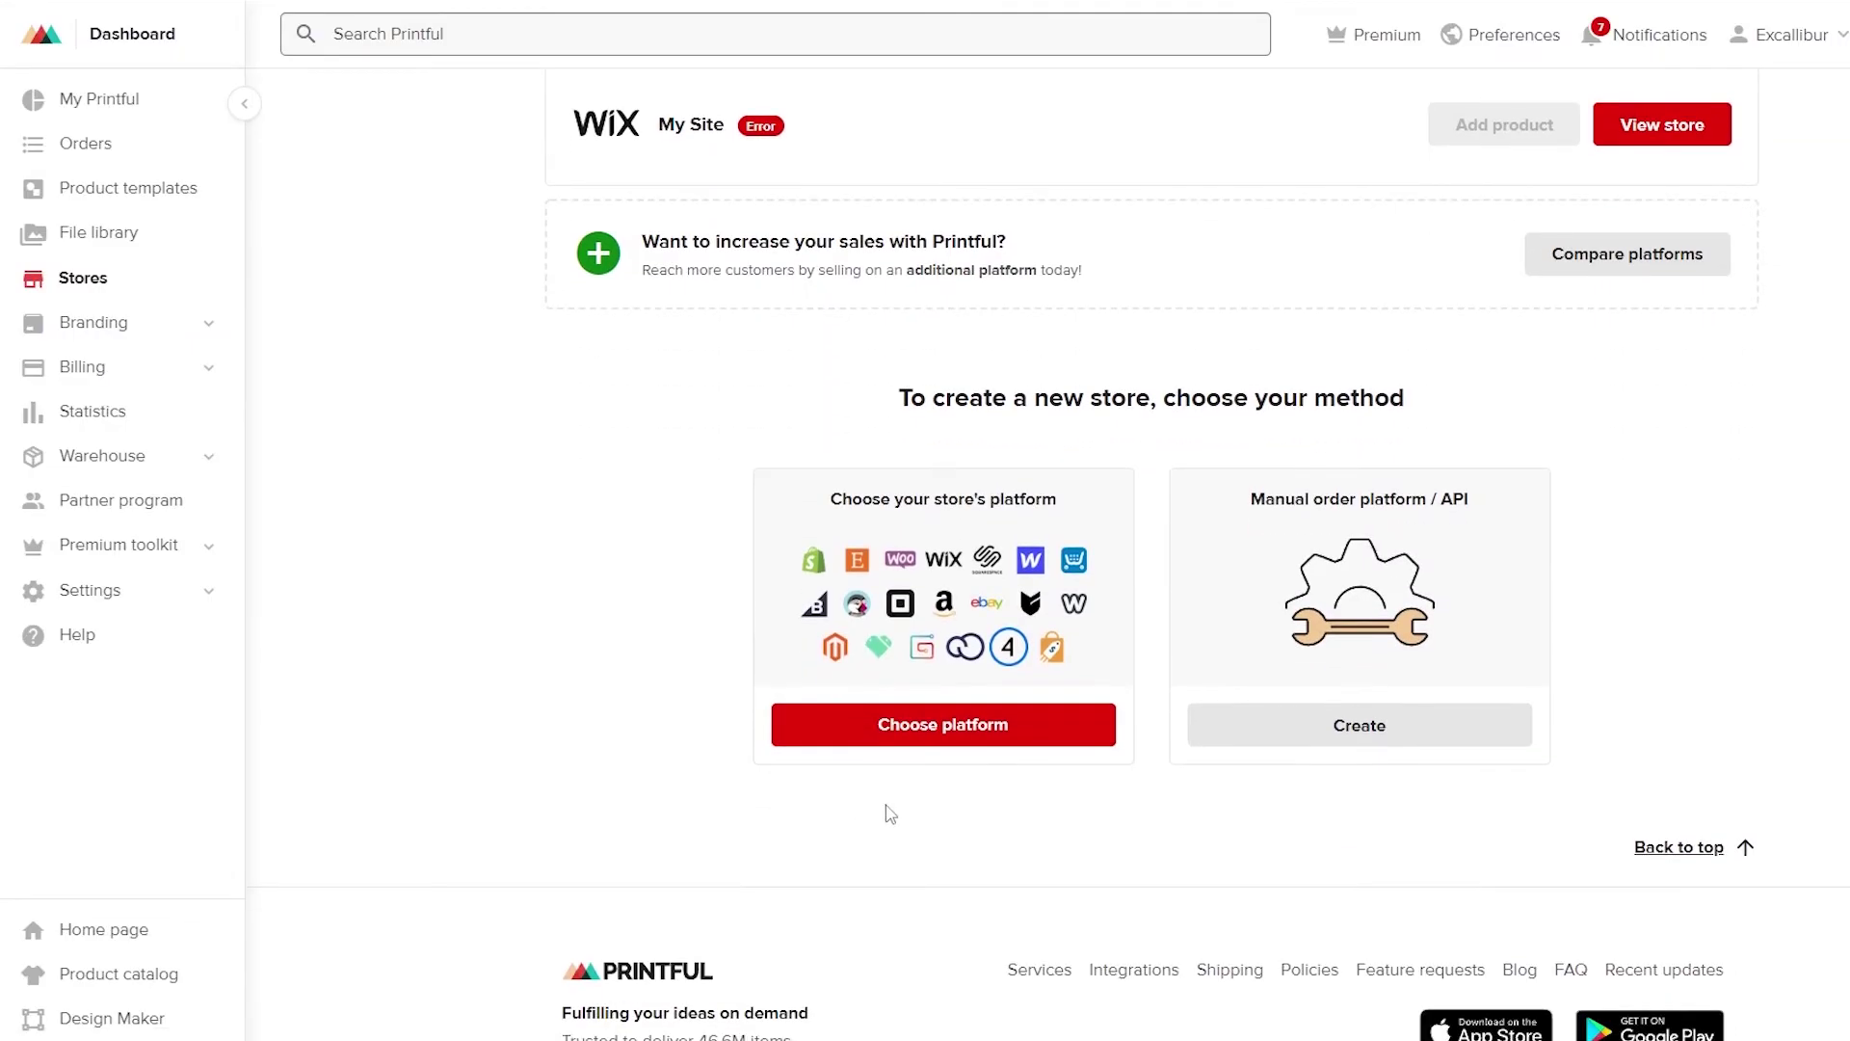
click(957, 742)
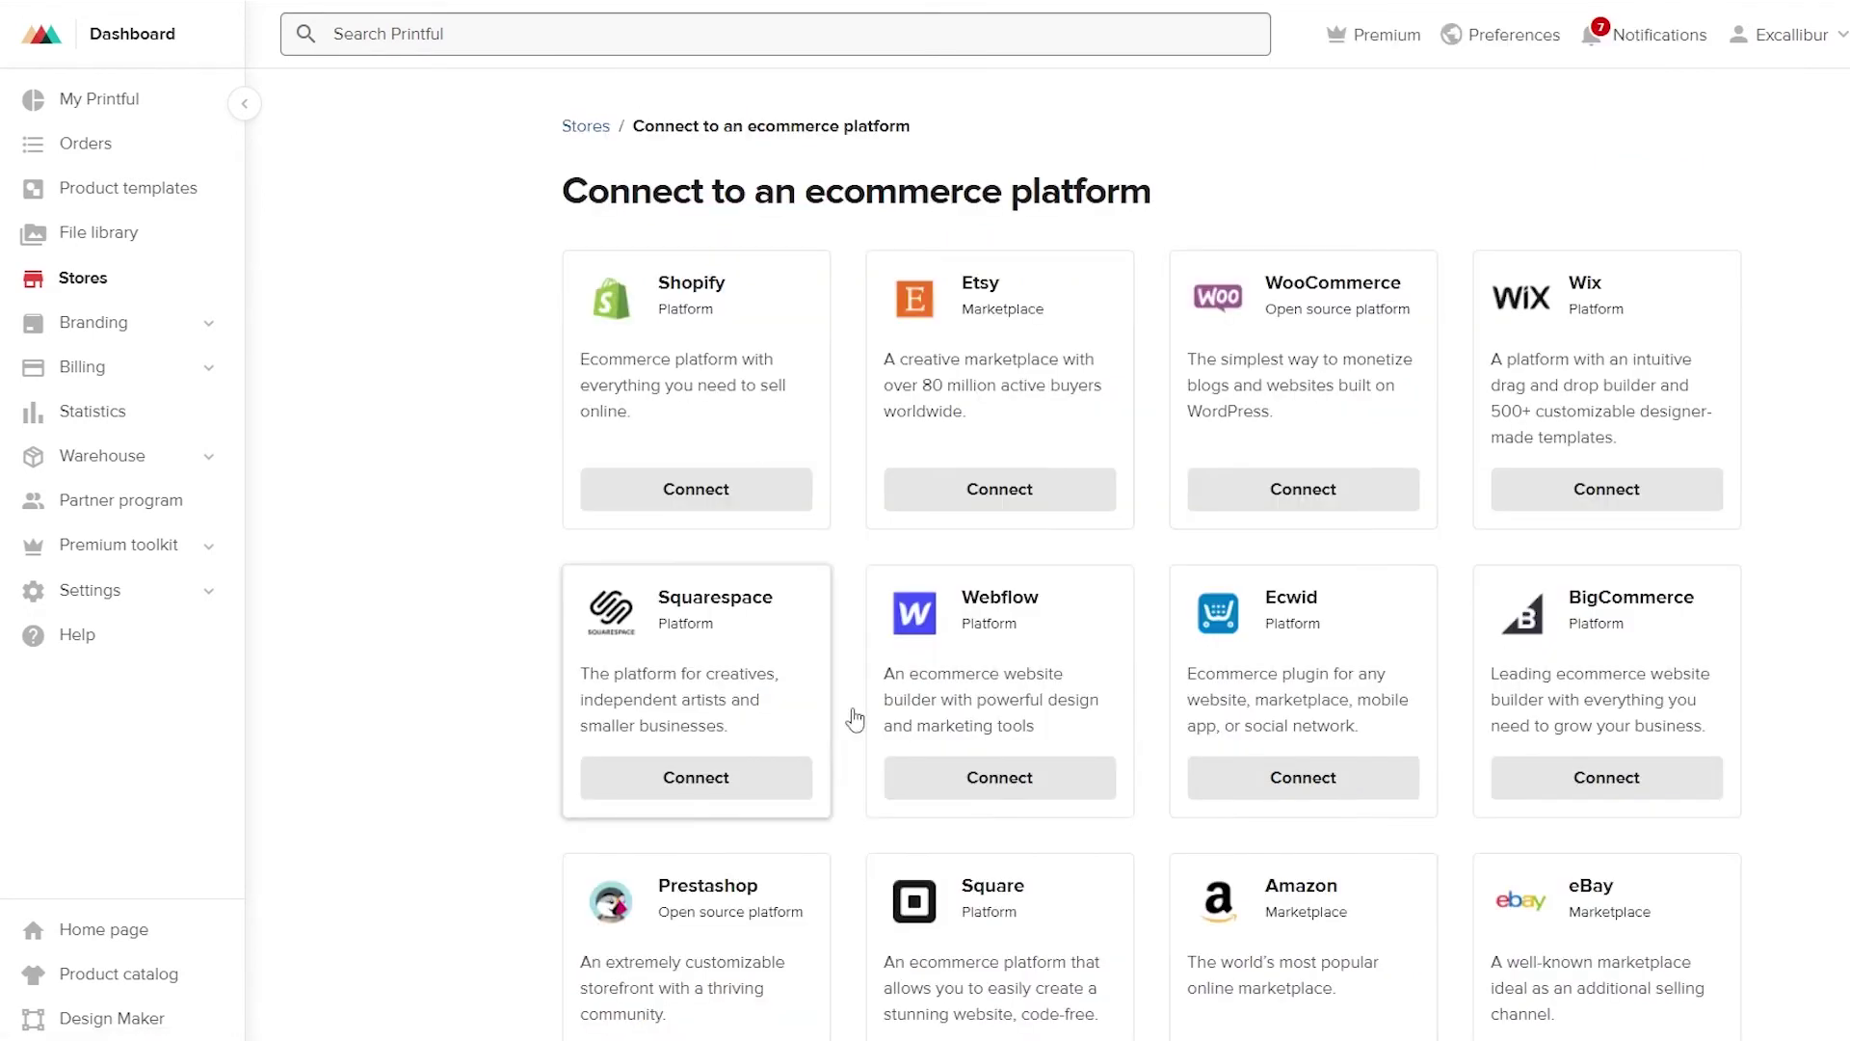
click(780, 488)
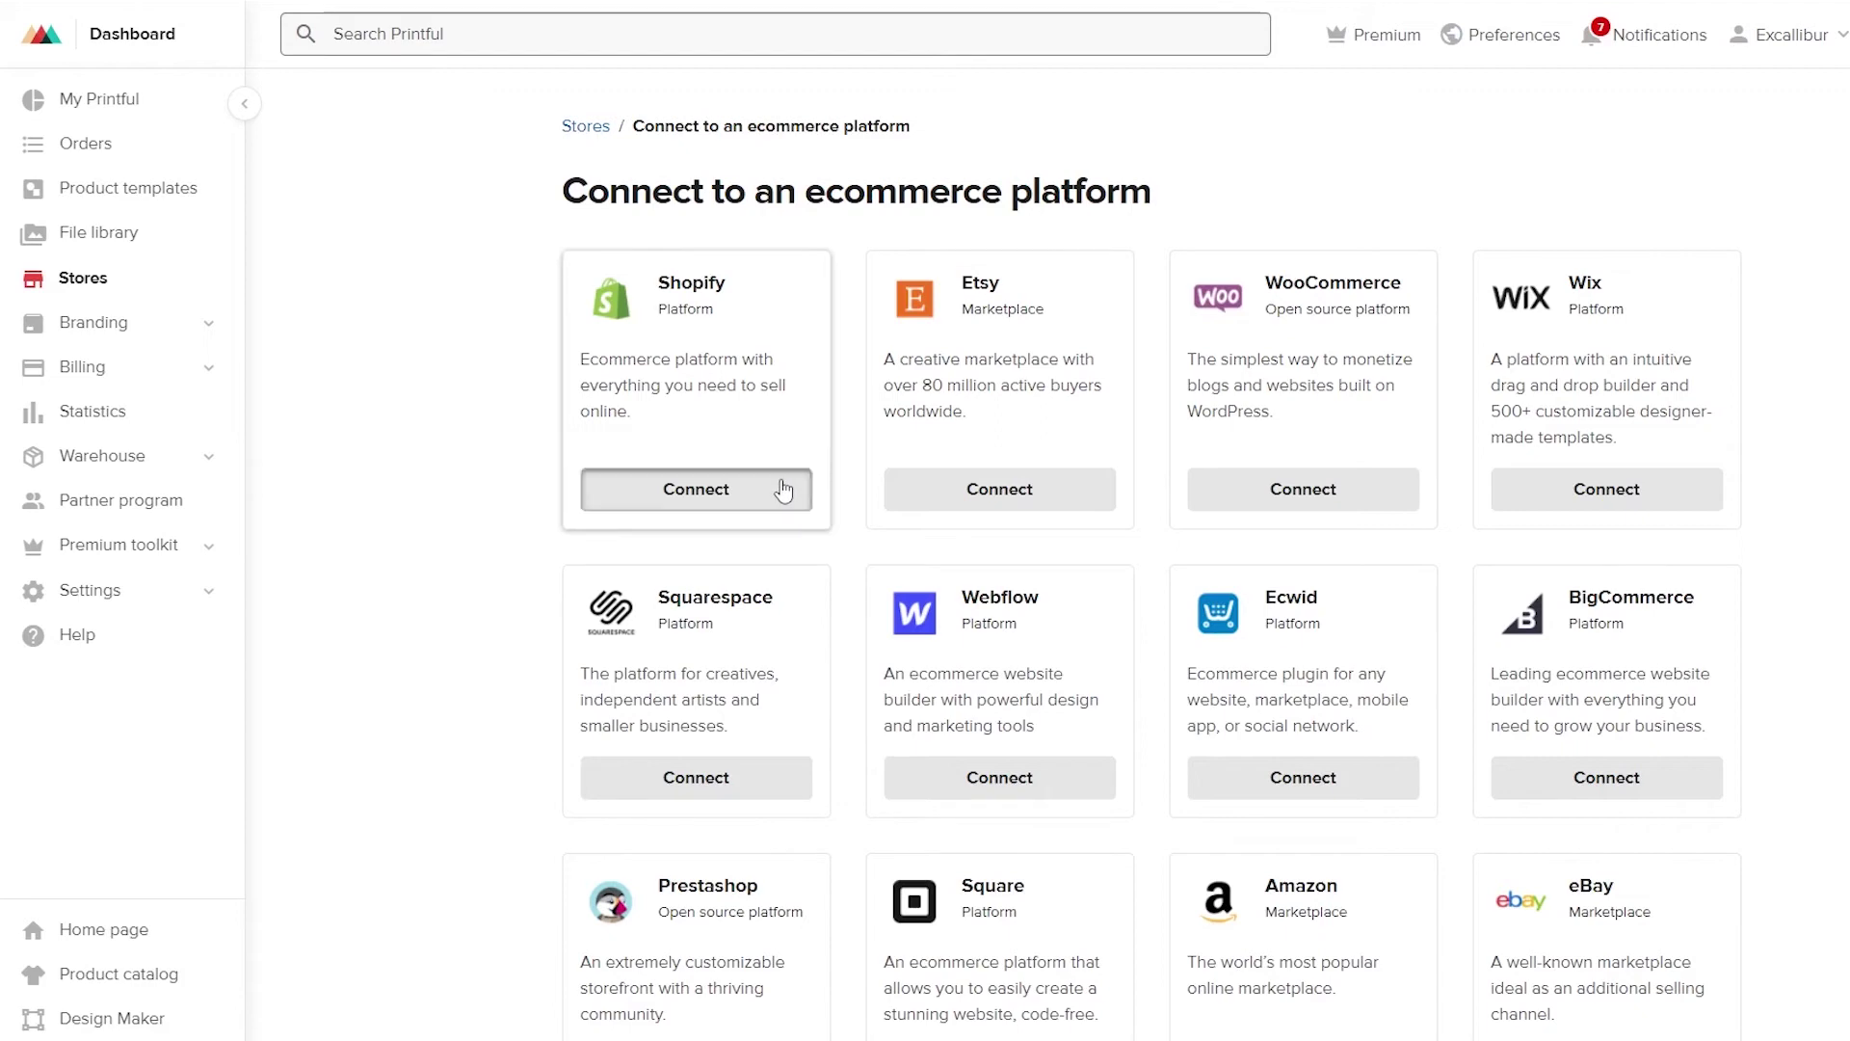
scroll(719, 501, down, 1)
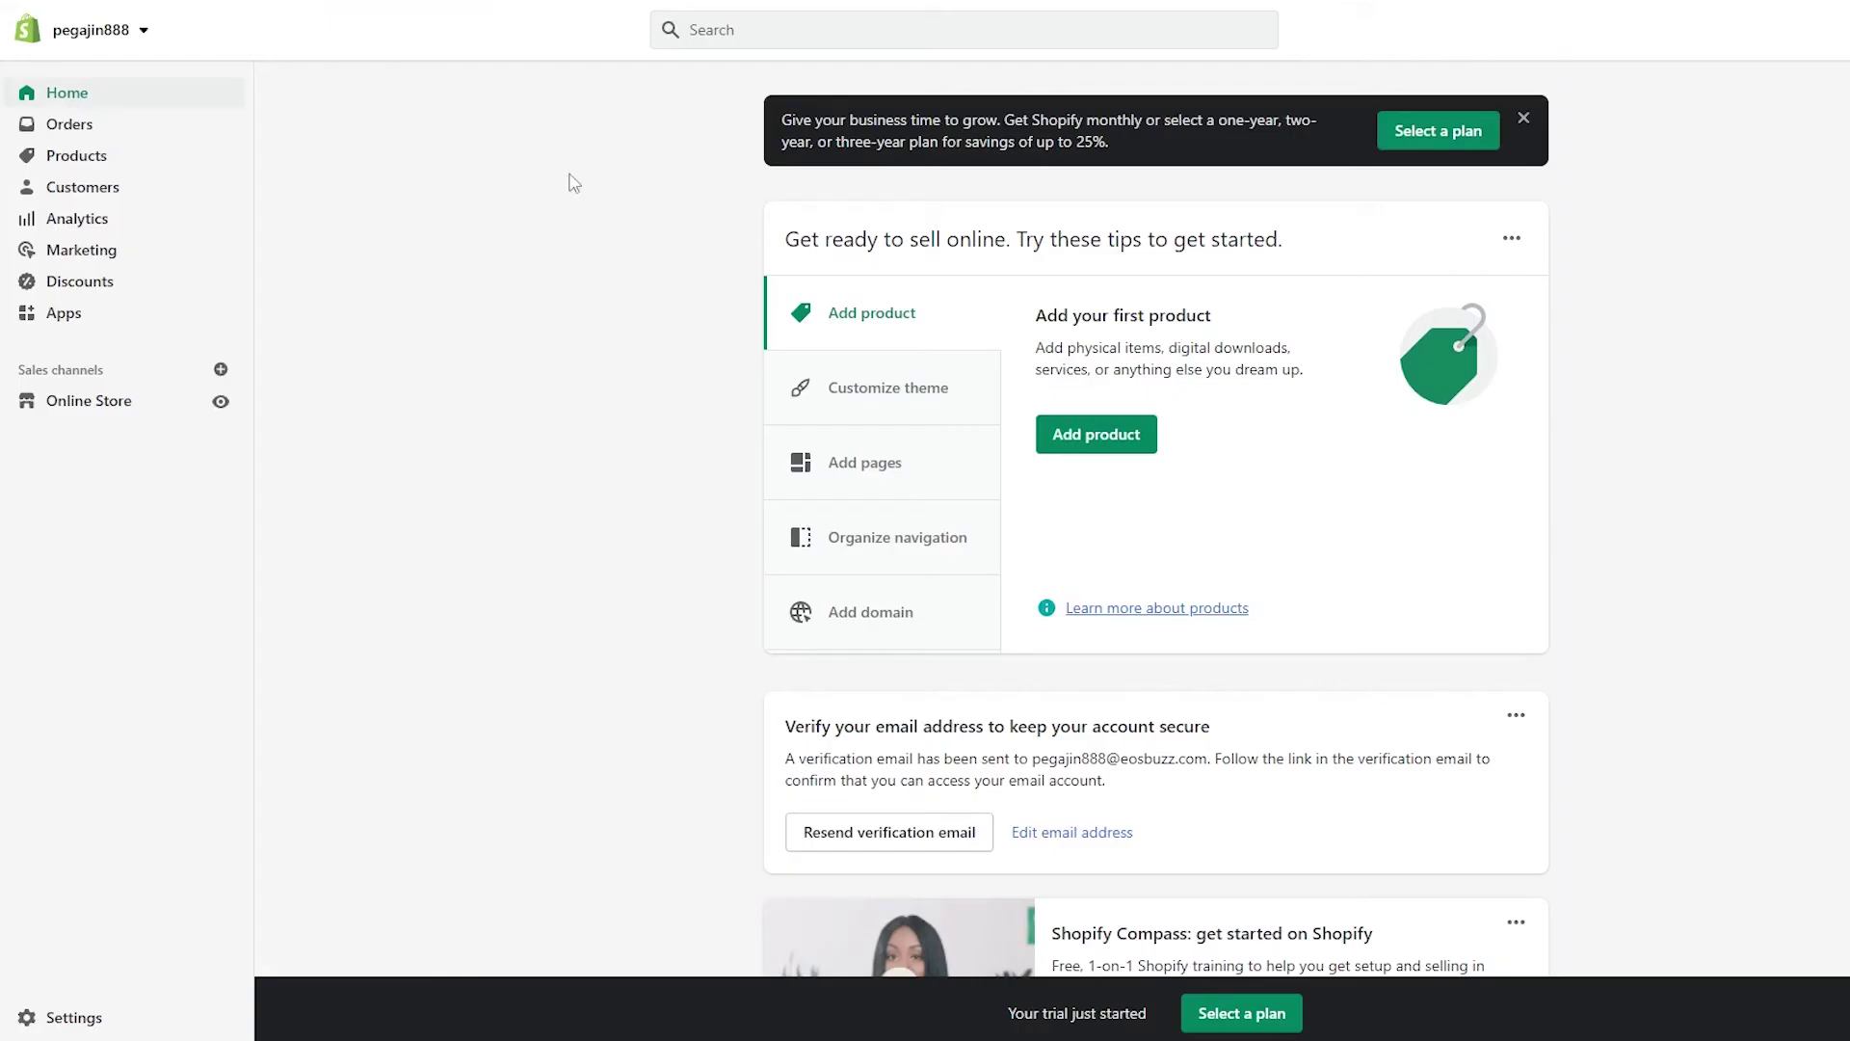
Switch to the Shopify admin, open Apps and view the full Starter pack collection in the app store.
click(92, 327)
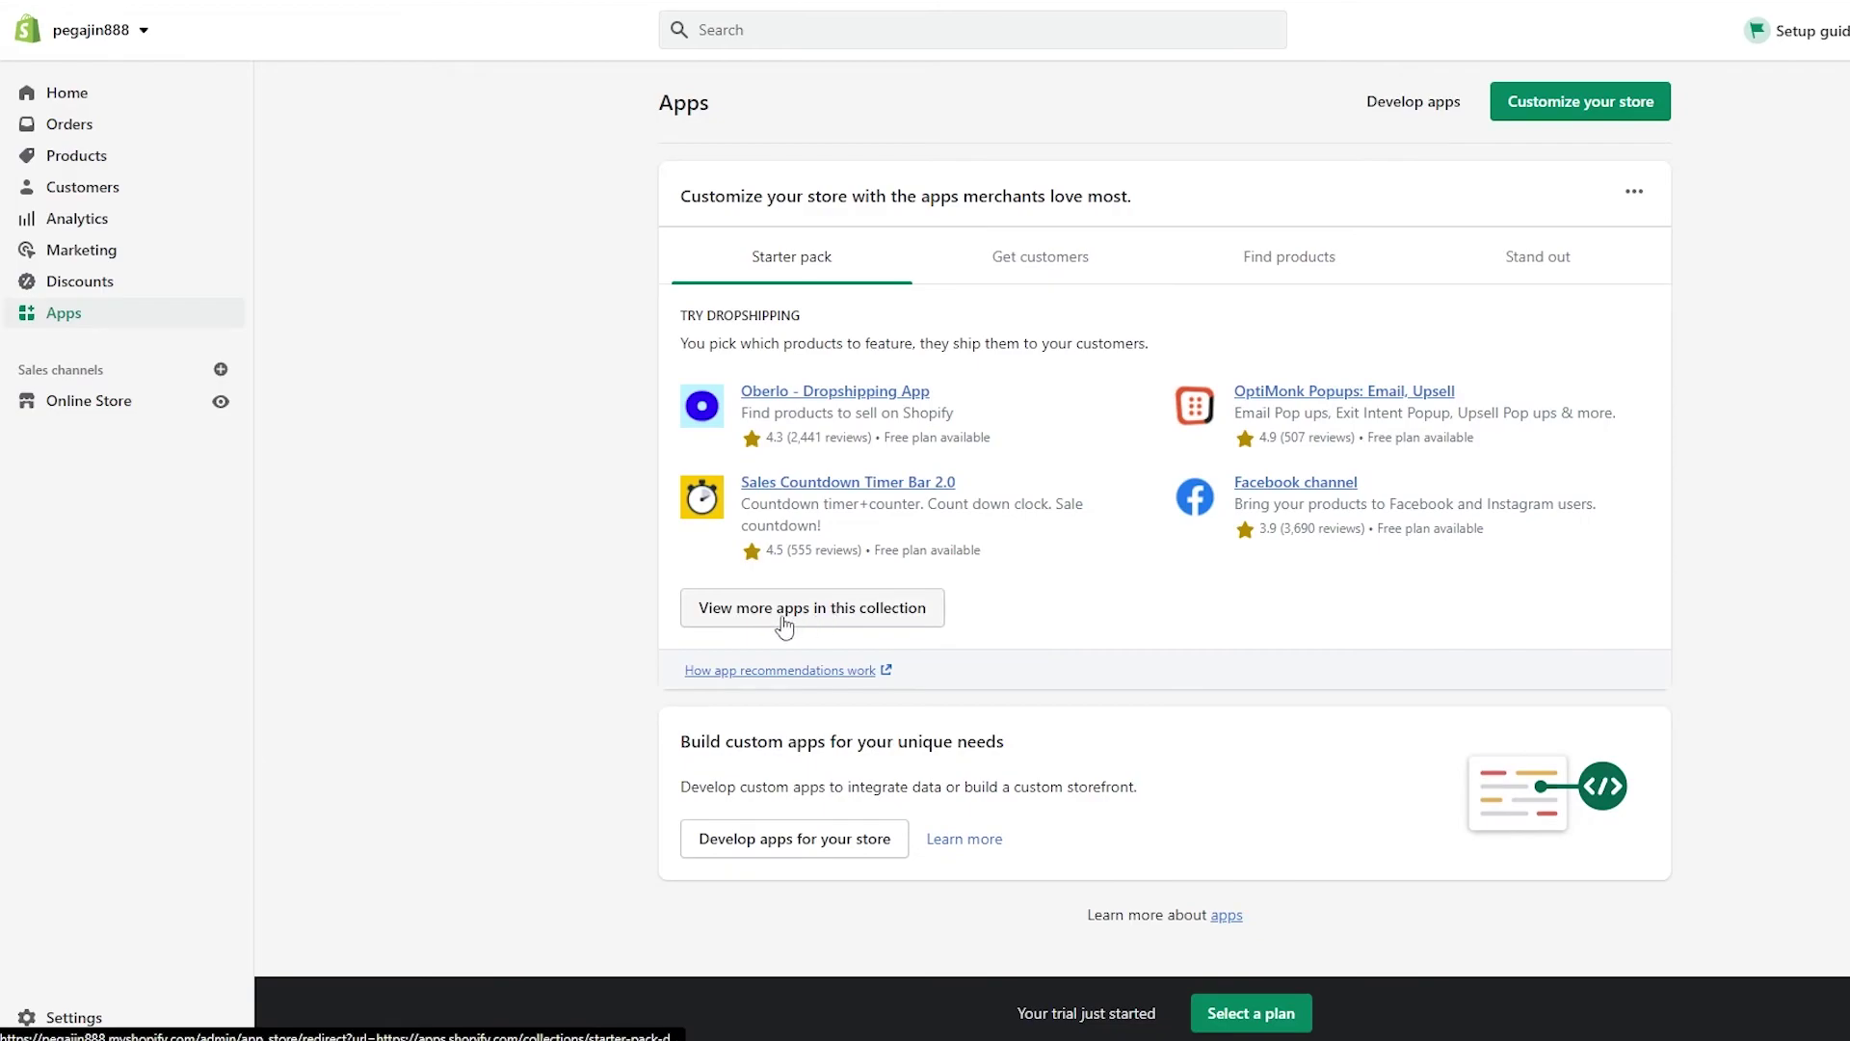
click(796, 624)
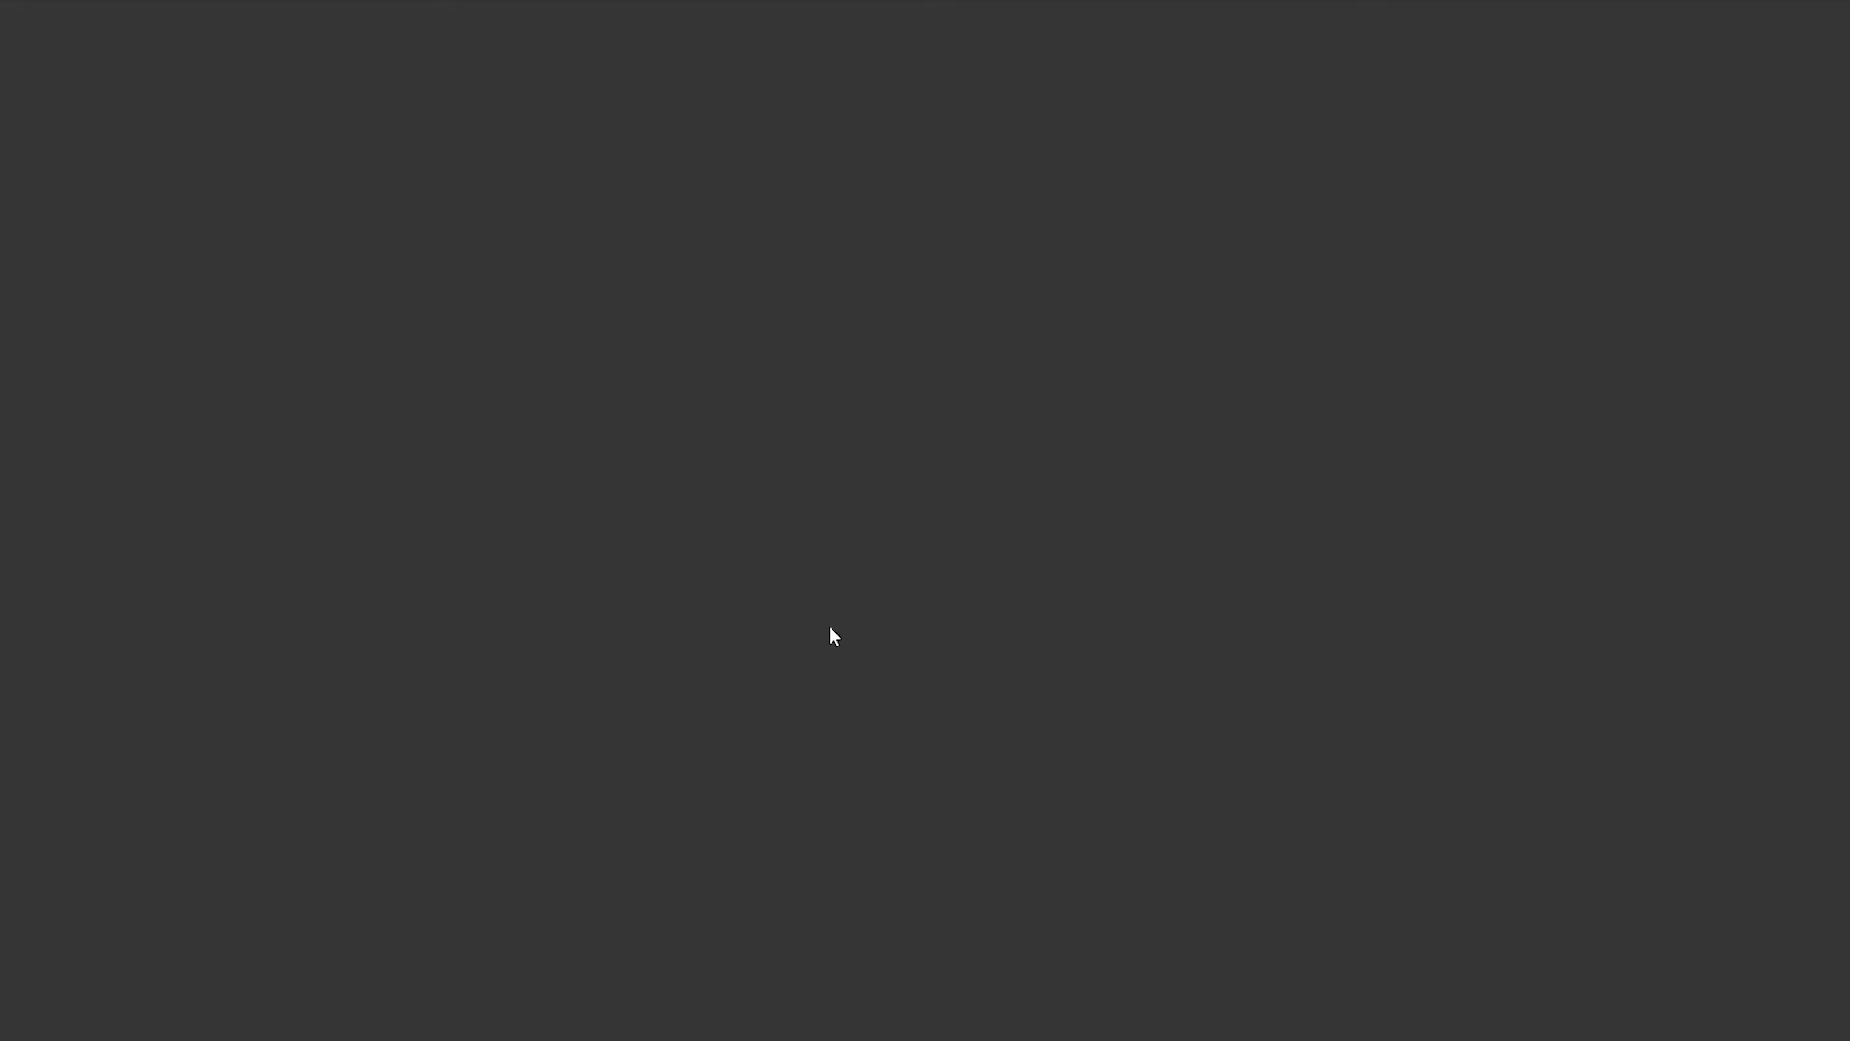
scroll(752, 616, down, 2)
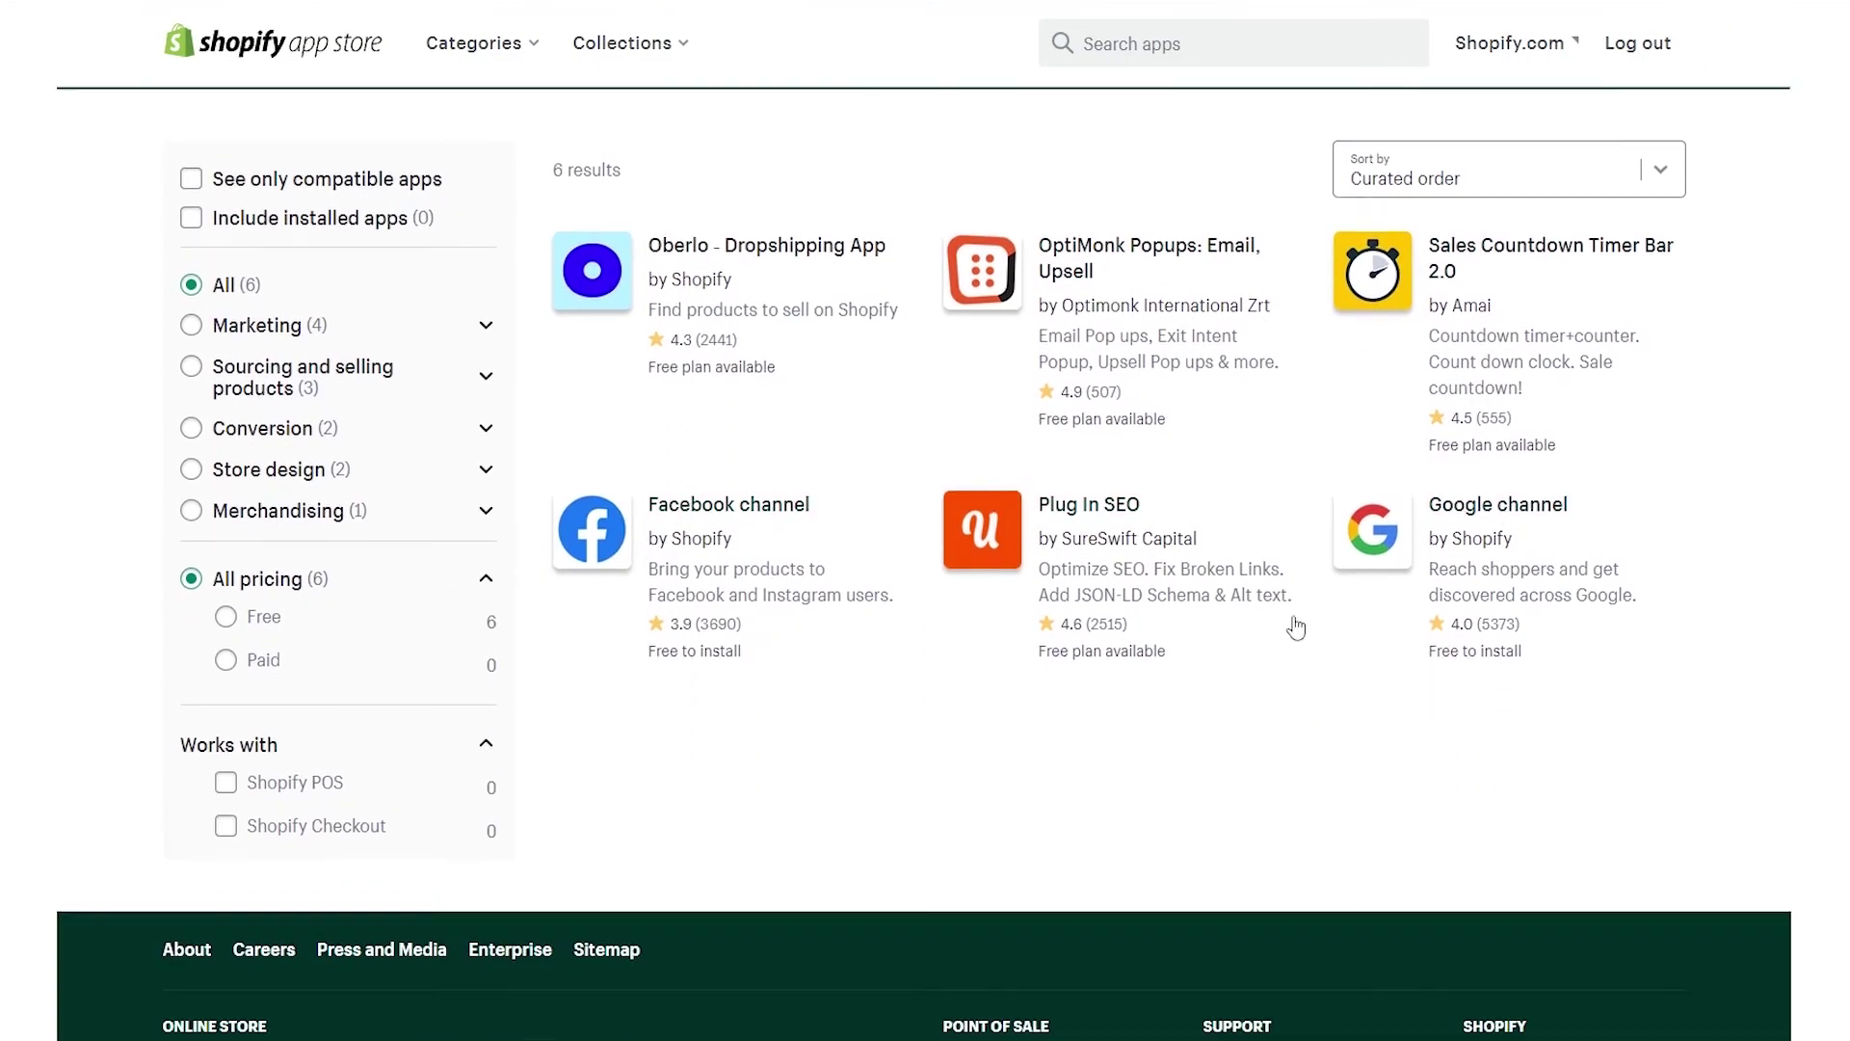
scroll(964, 588, up, 3)
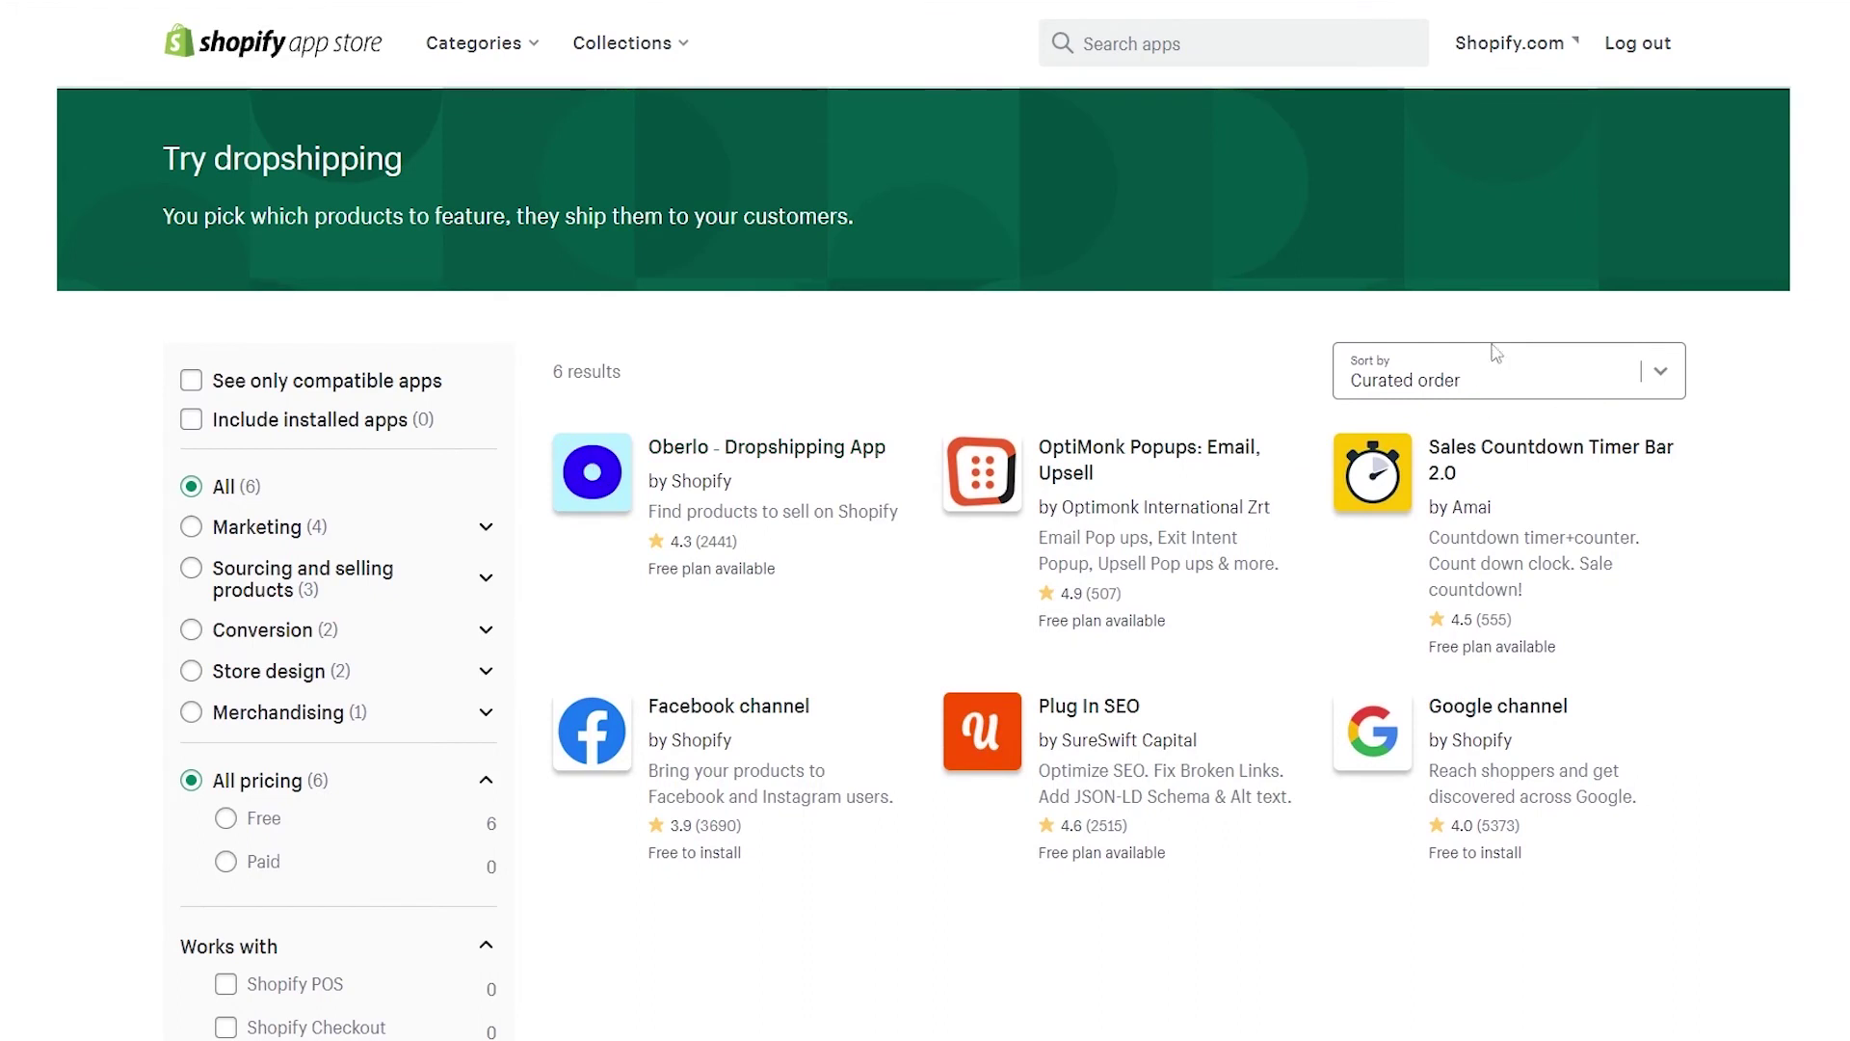
Search the Shopify app store for printful and open the Printful: Print on Demand app page.
click(1281, 34)
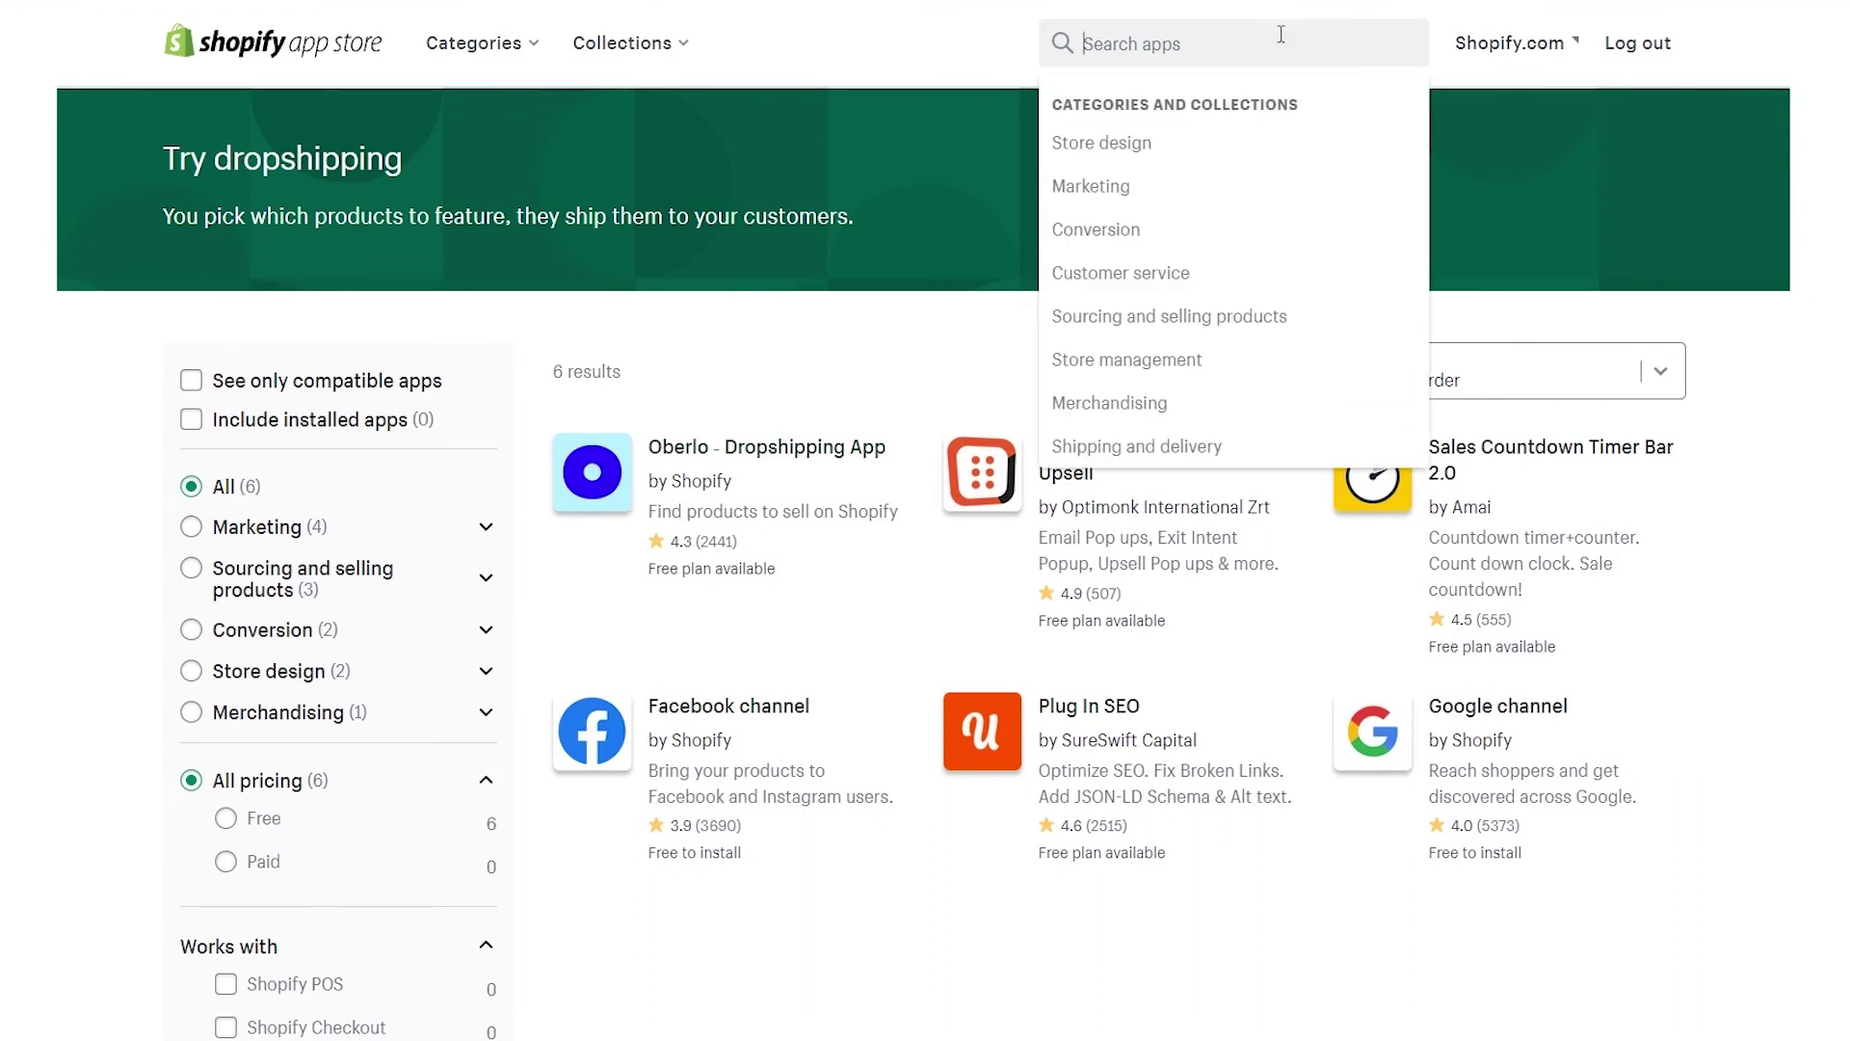
text(prin)
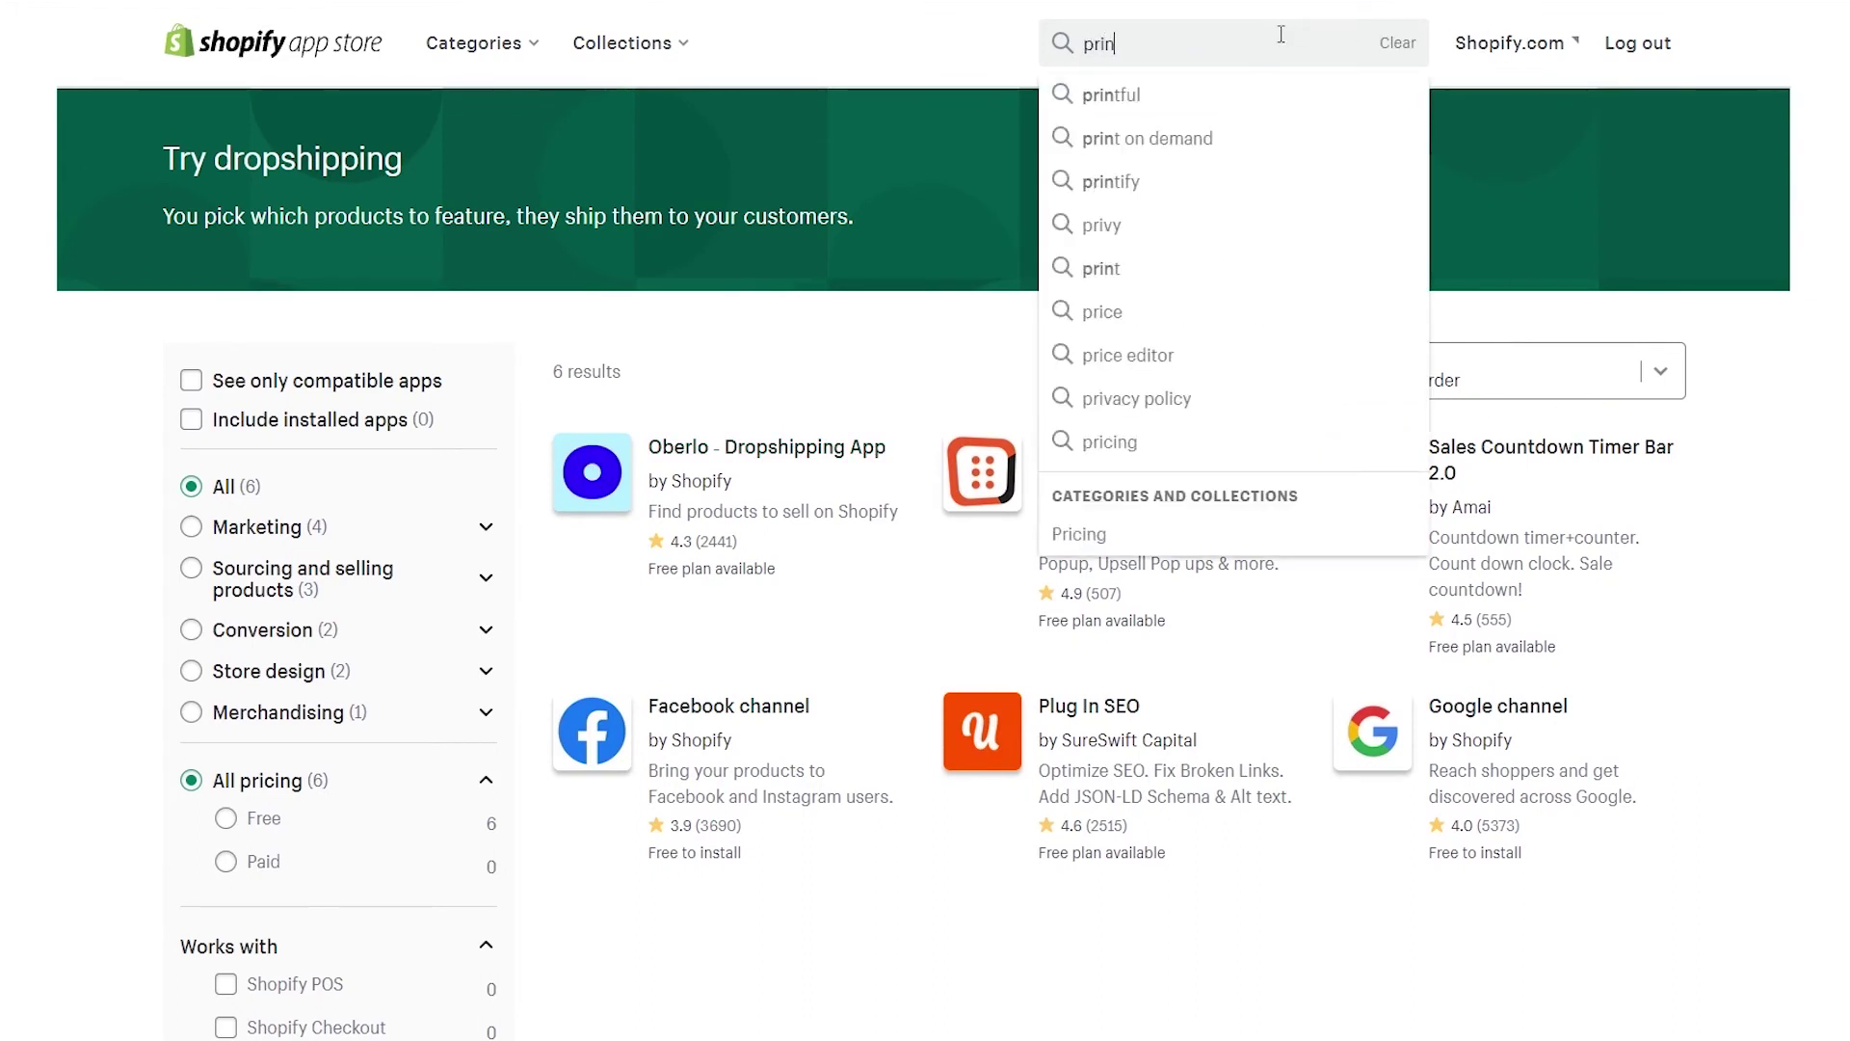
click(1179, 106)
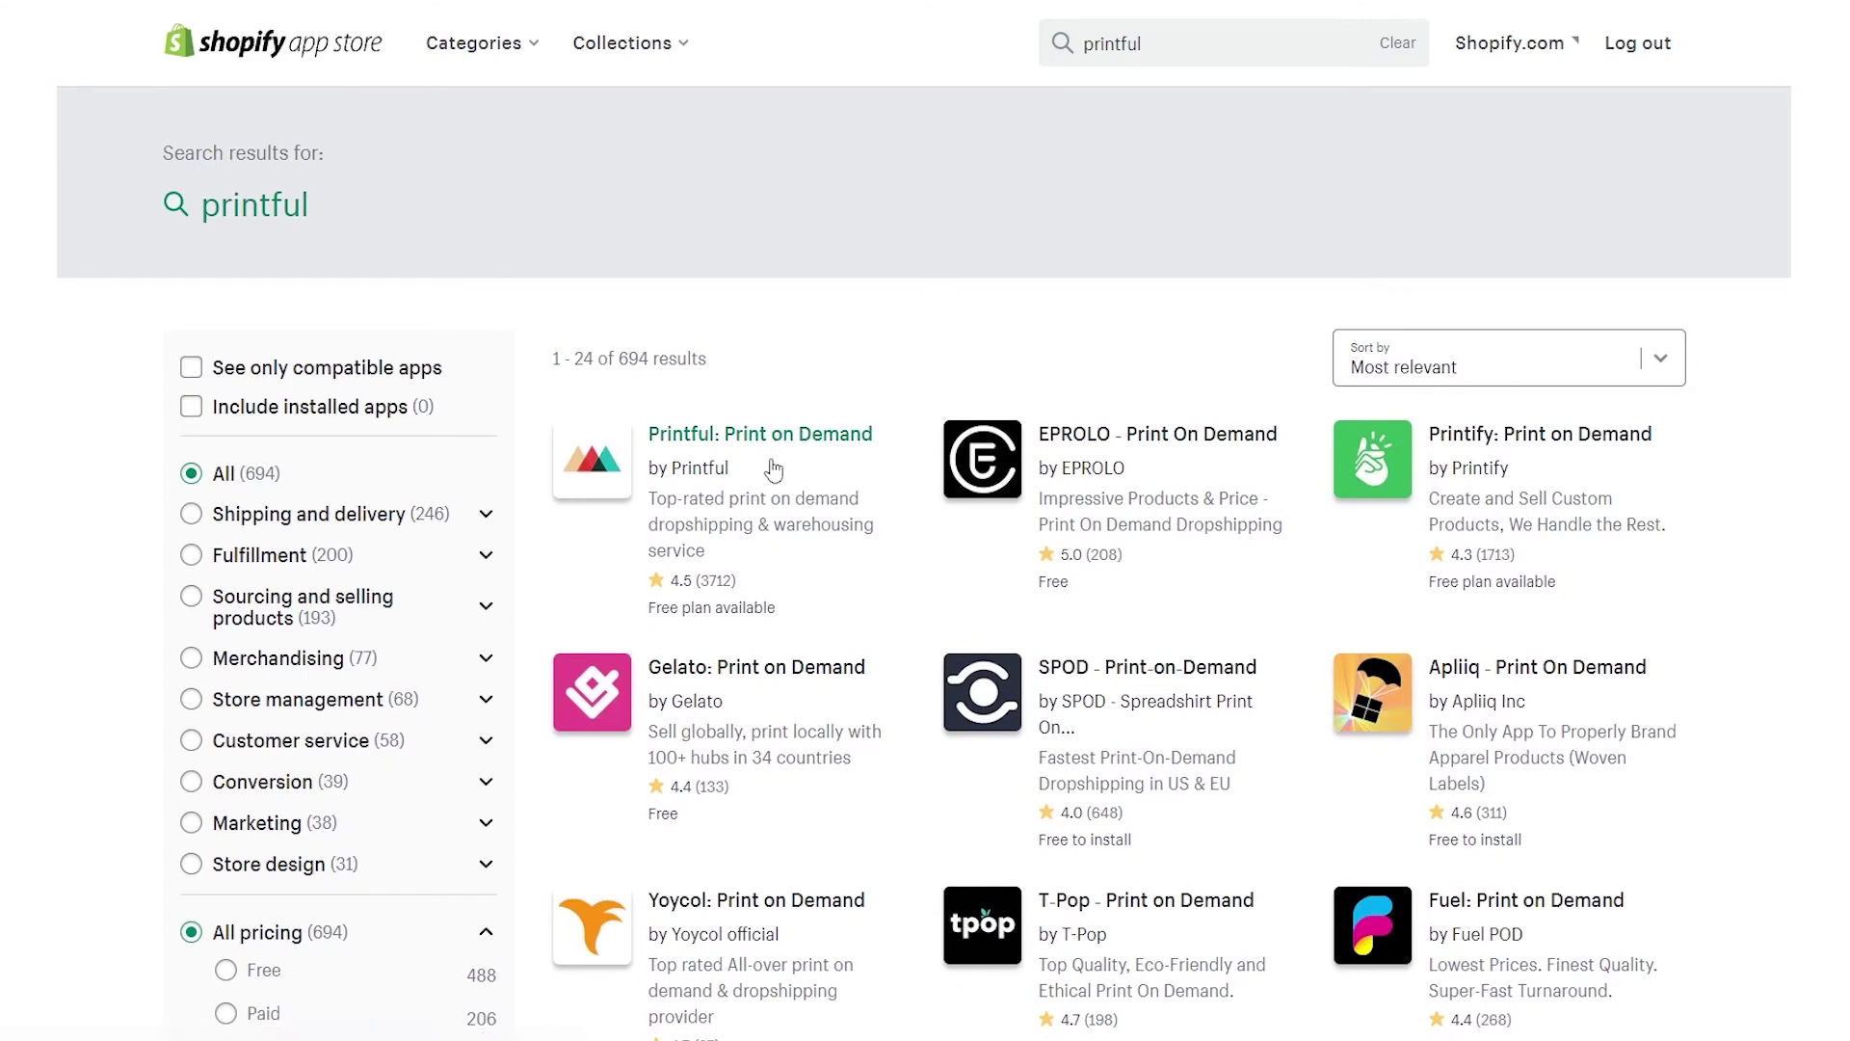
click(805, 477)
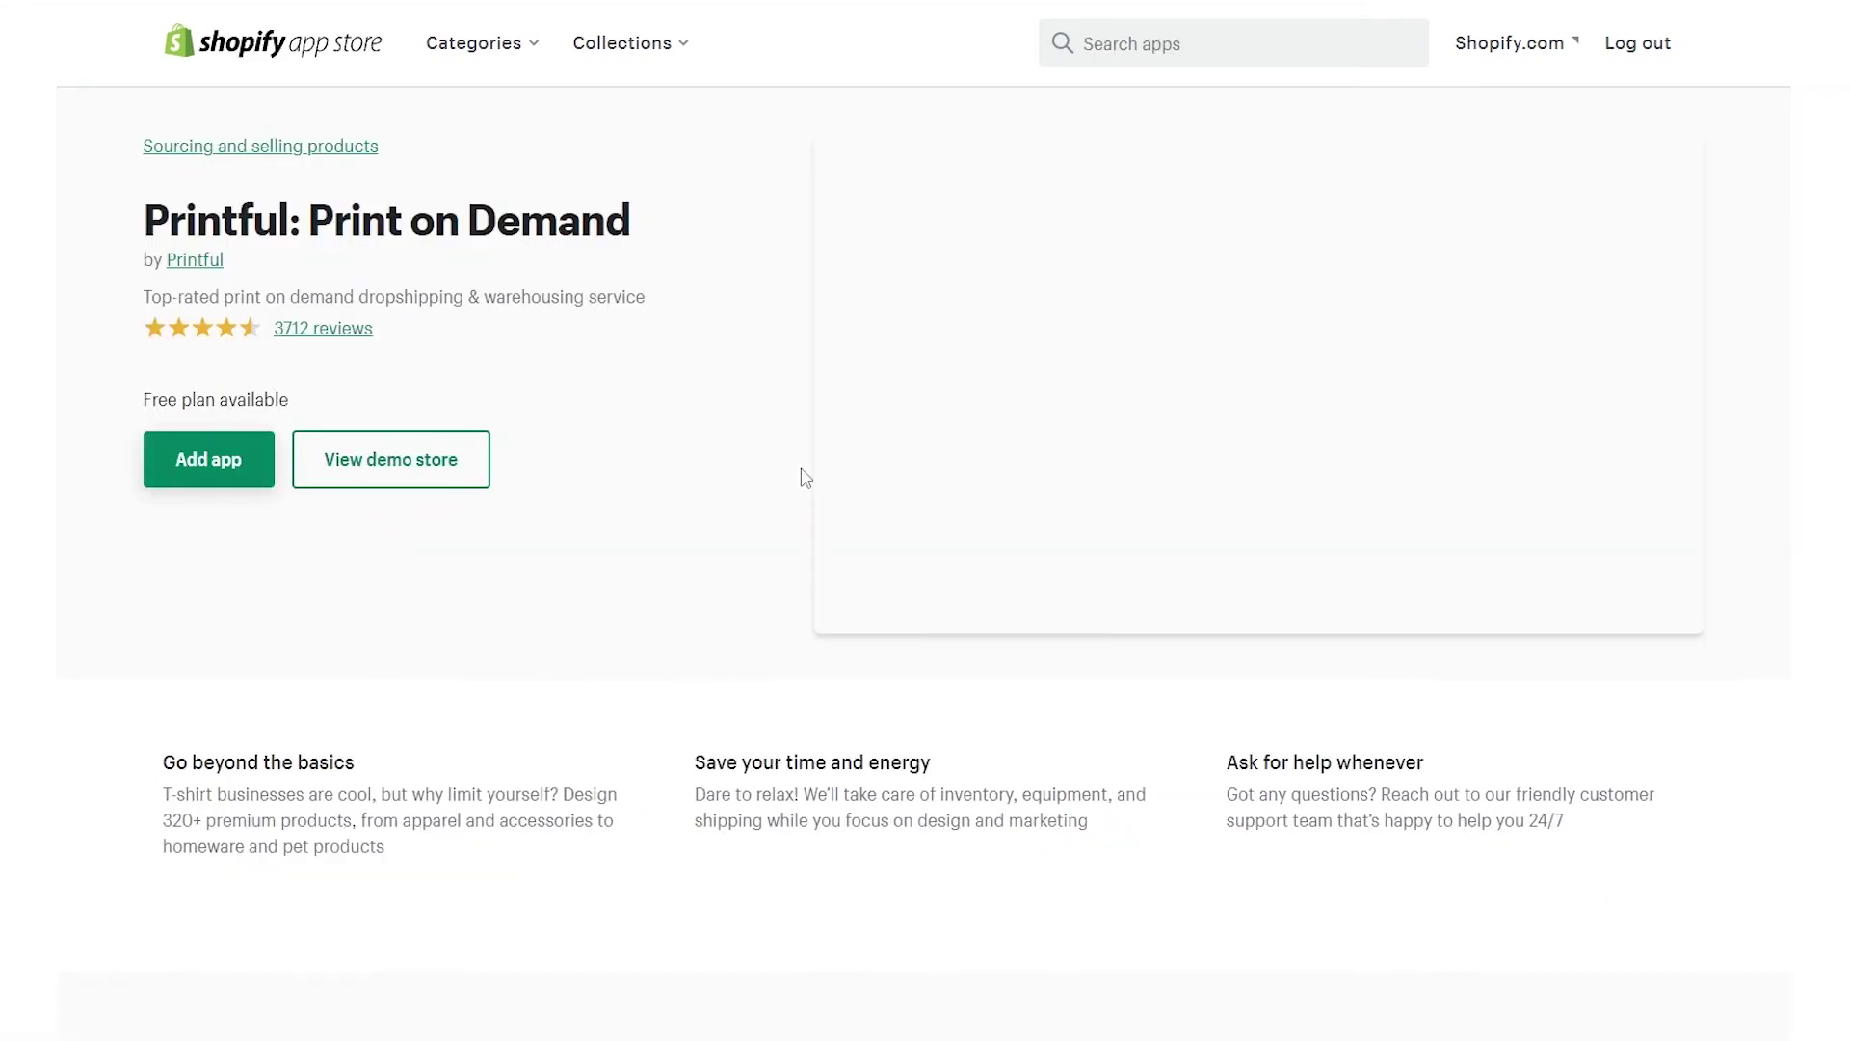
Add and install the Printful: Print on Demand app, and connect the store to the signed-in Printful account.
click(224, 481)
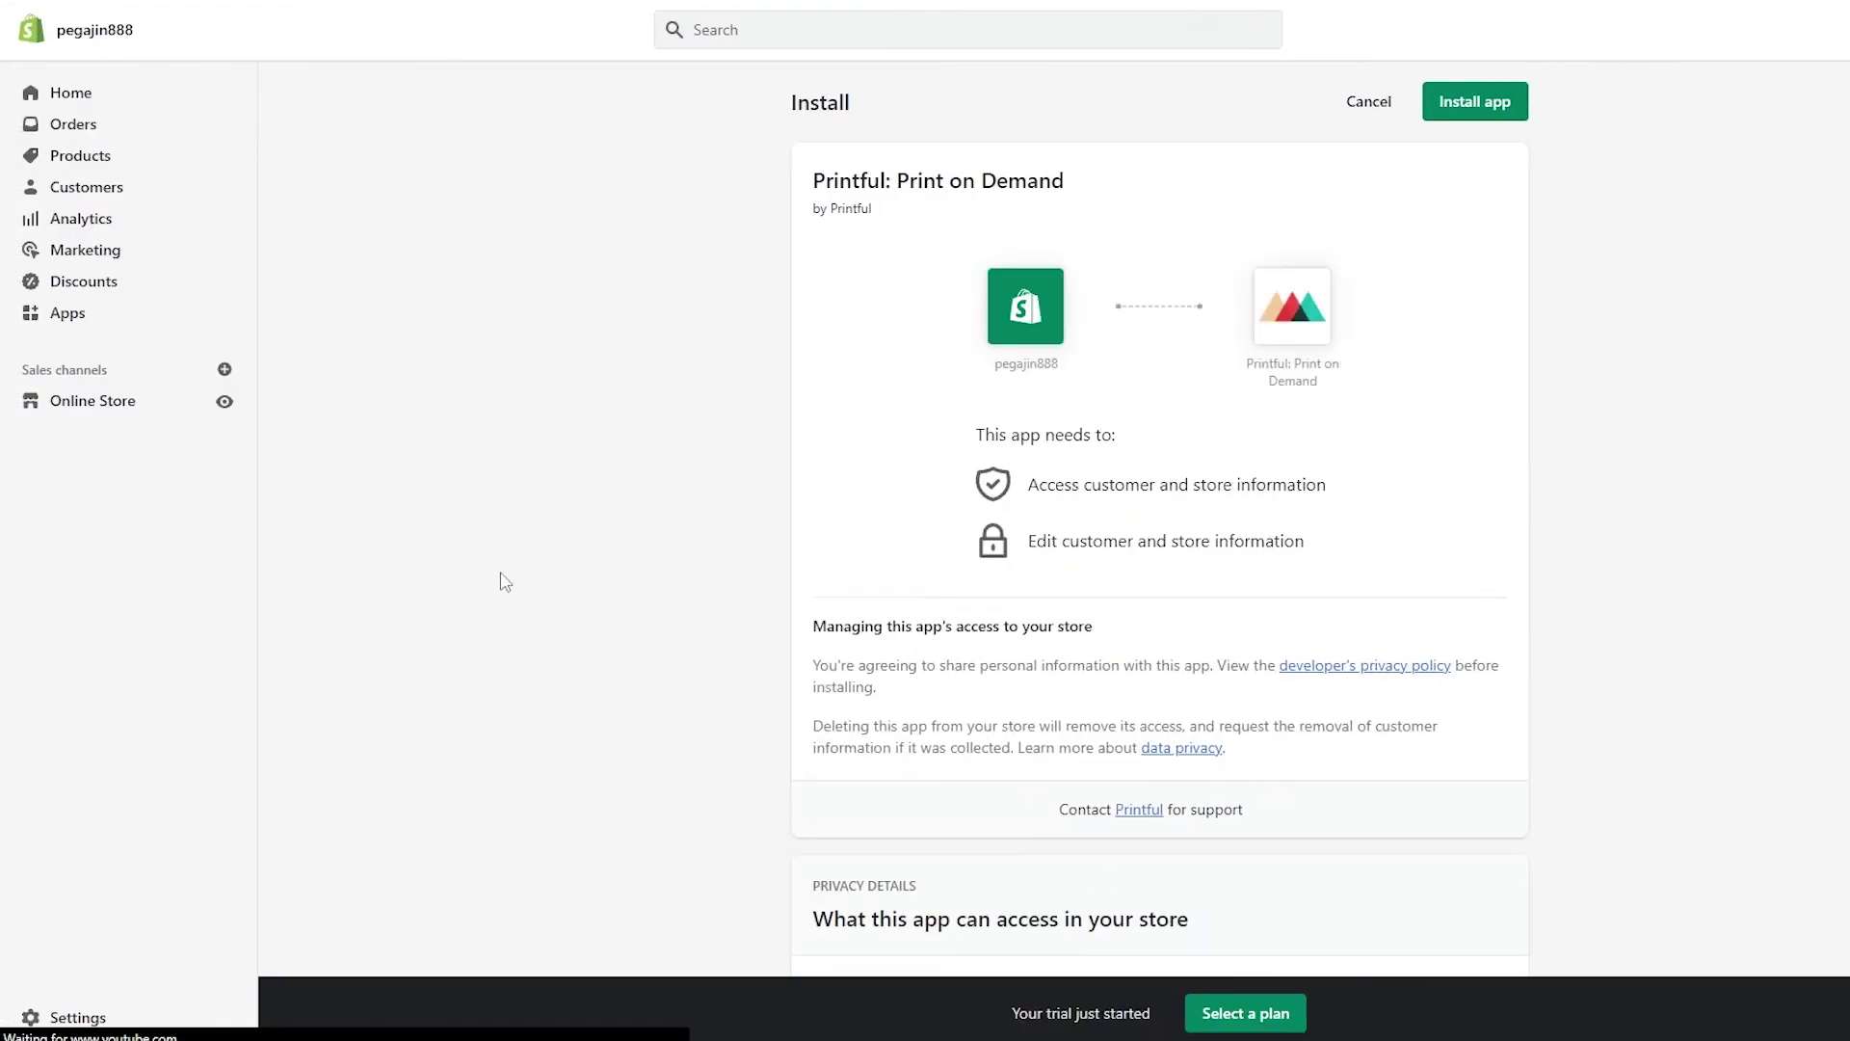
click(1468, 110)
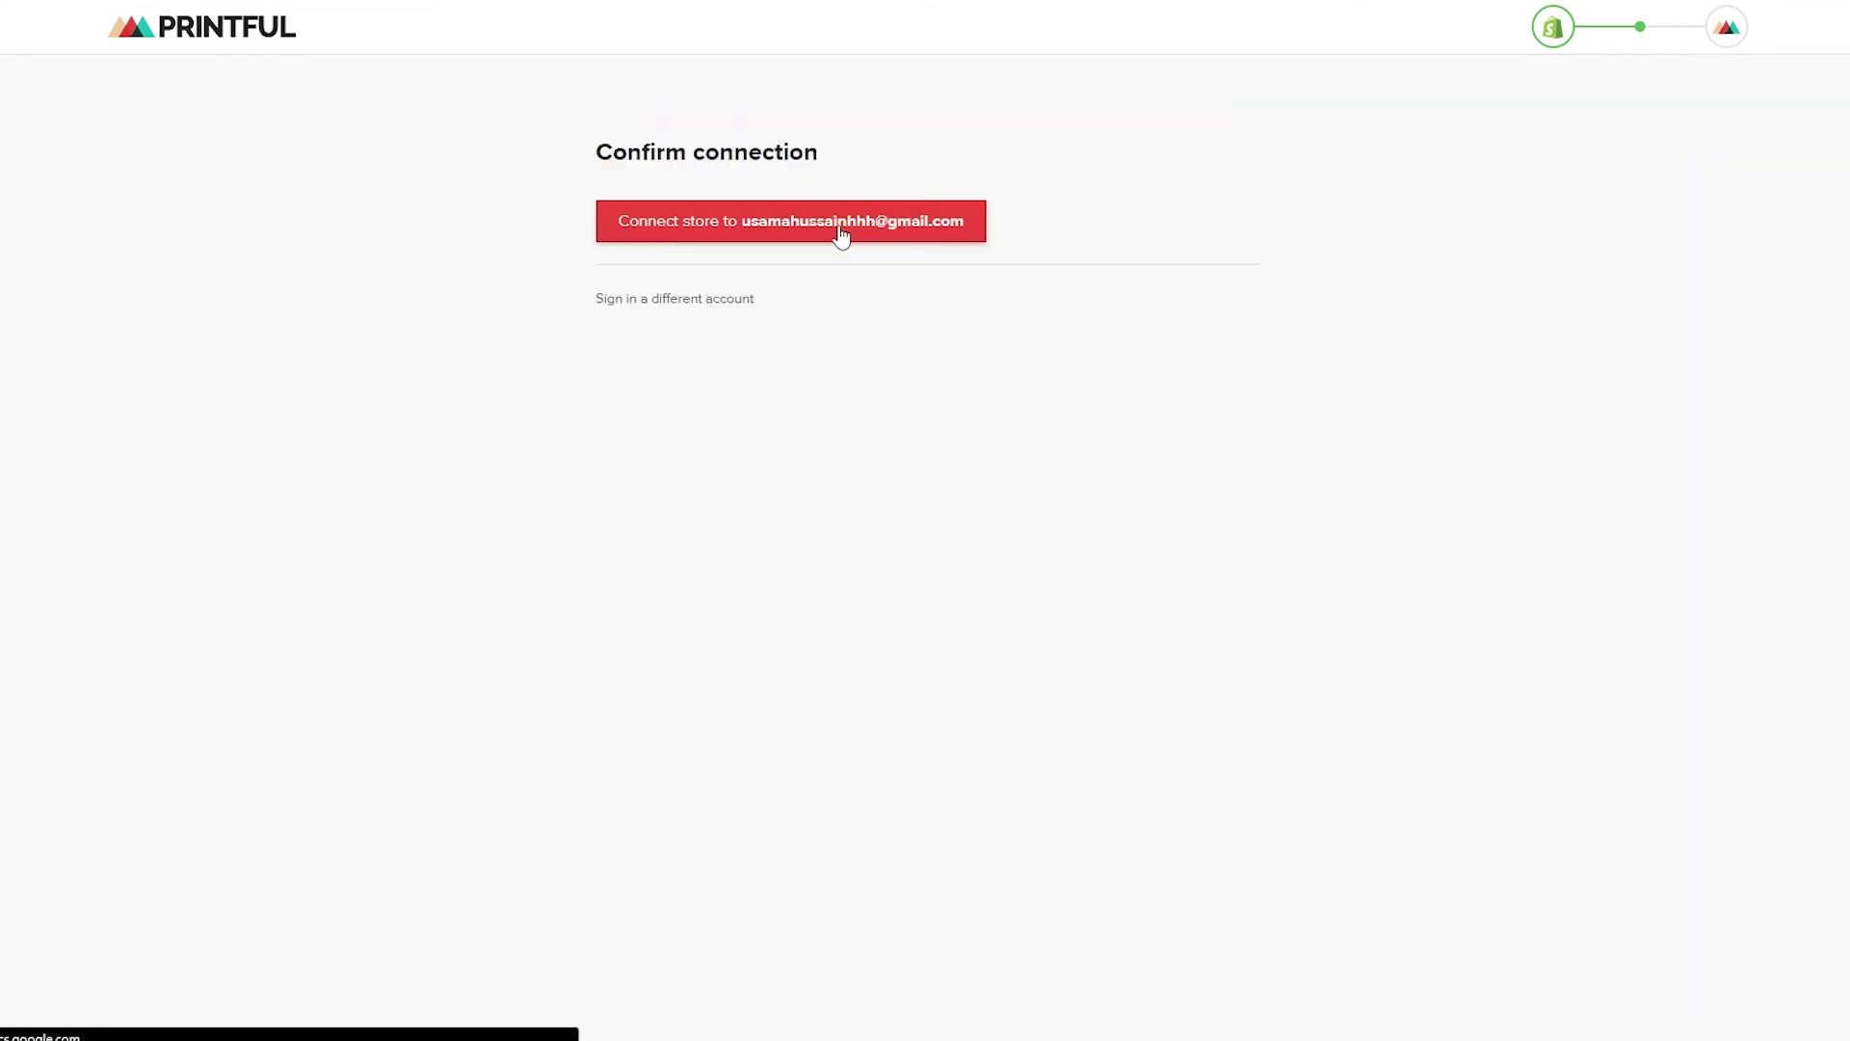
click(840, 234)
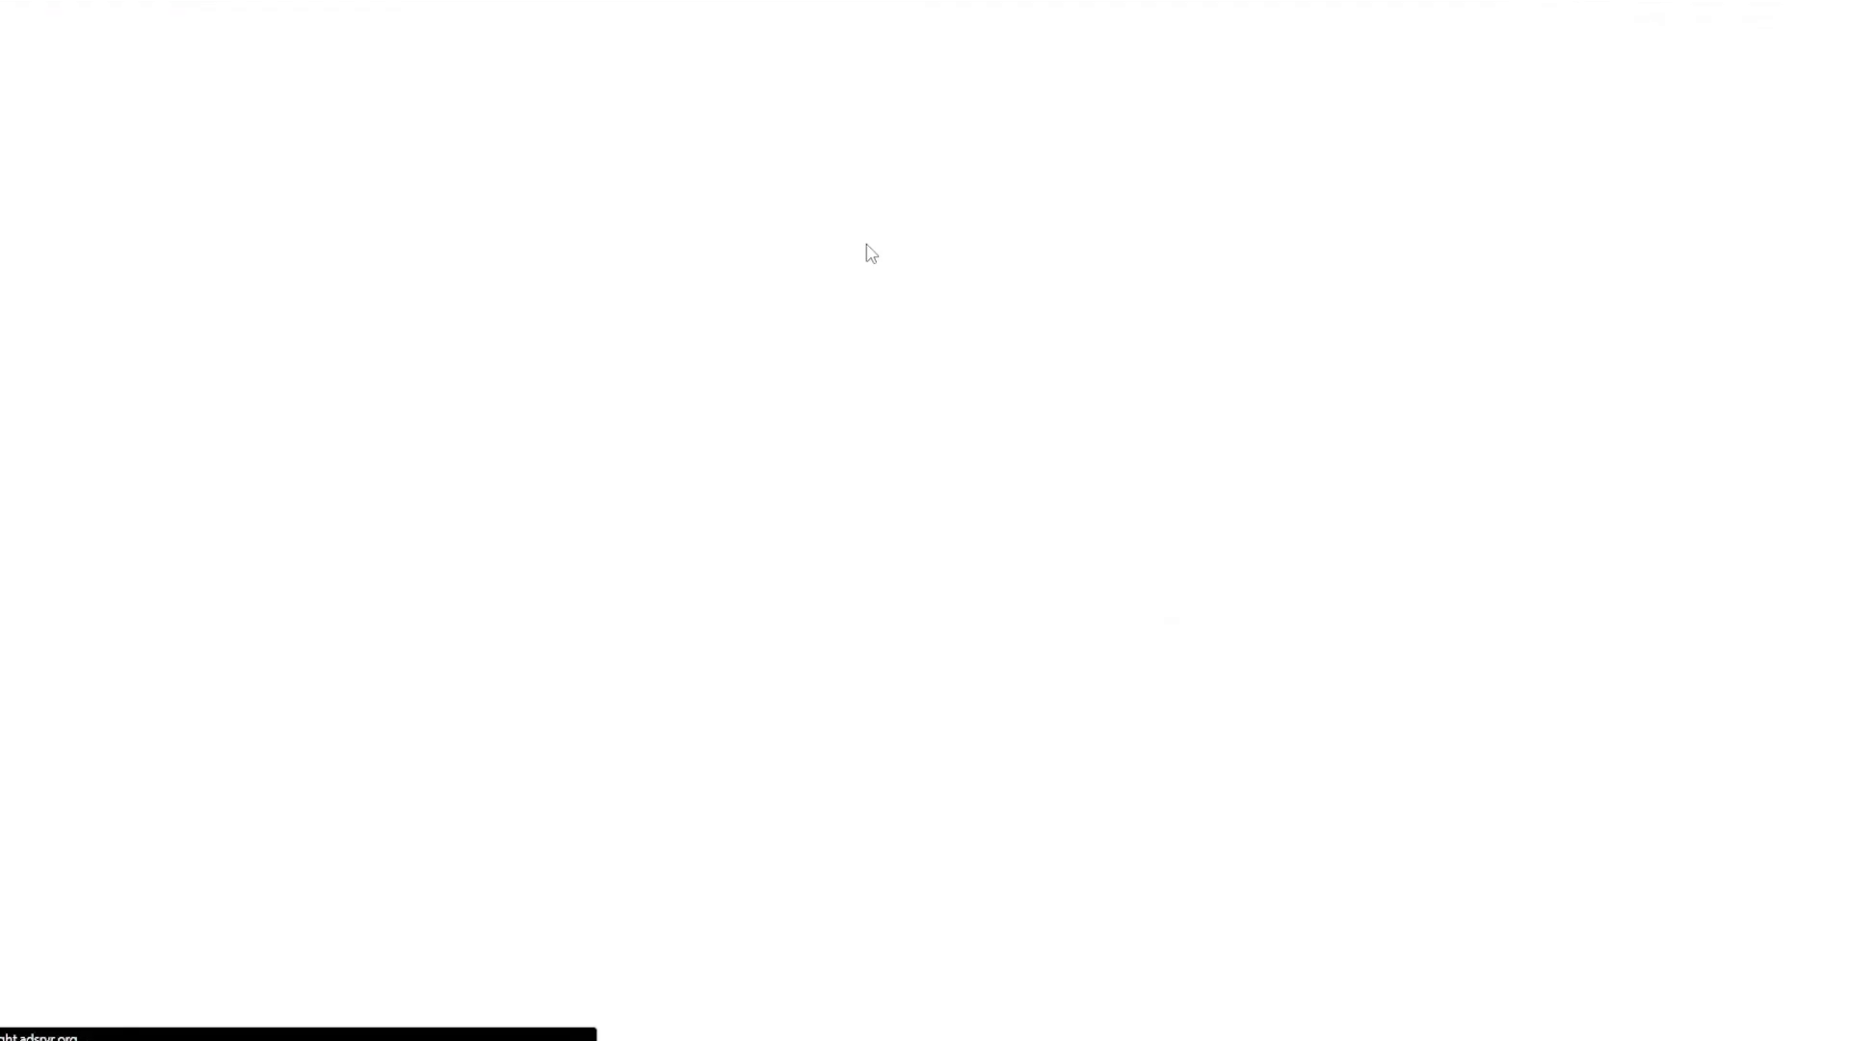
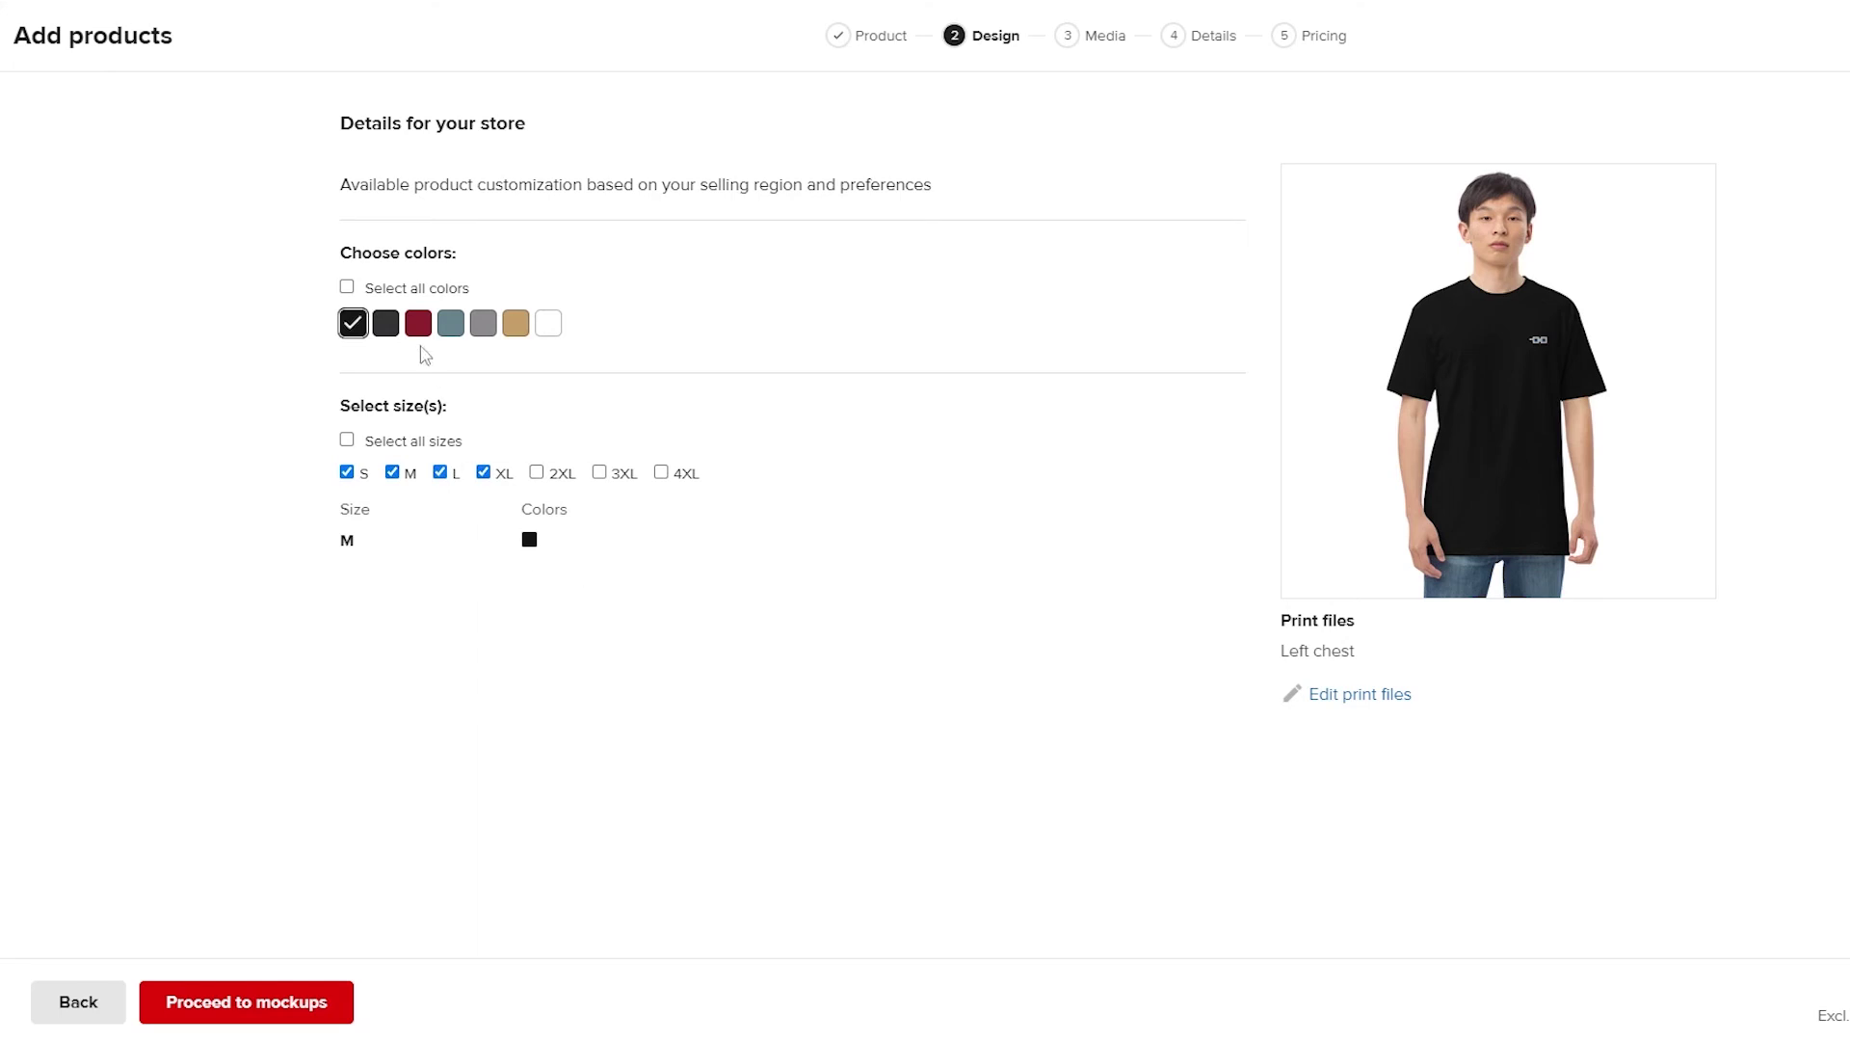
Add the tee colors Charcoal Heather, Brick Red, Agave, Carbon Grey, Vintage Gold and White to Black, and proceed to the mockups.
click(385, 324)
click(418, 324)
click(451, 323)
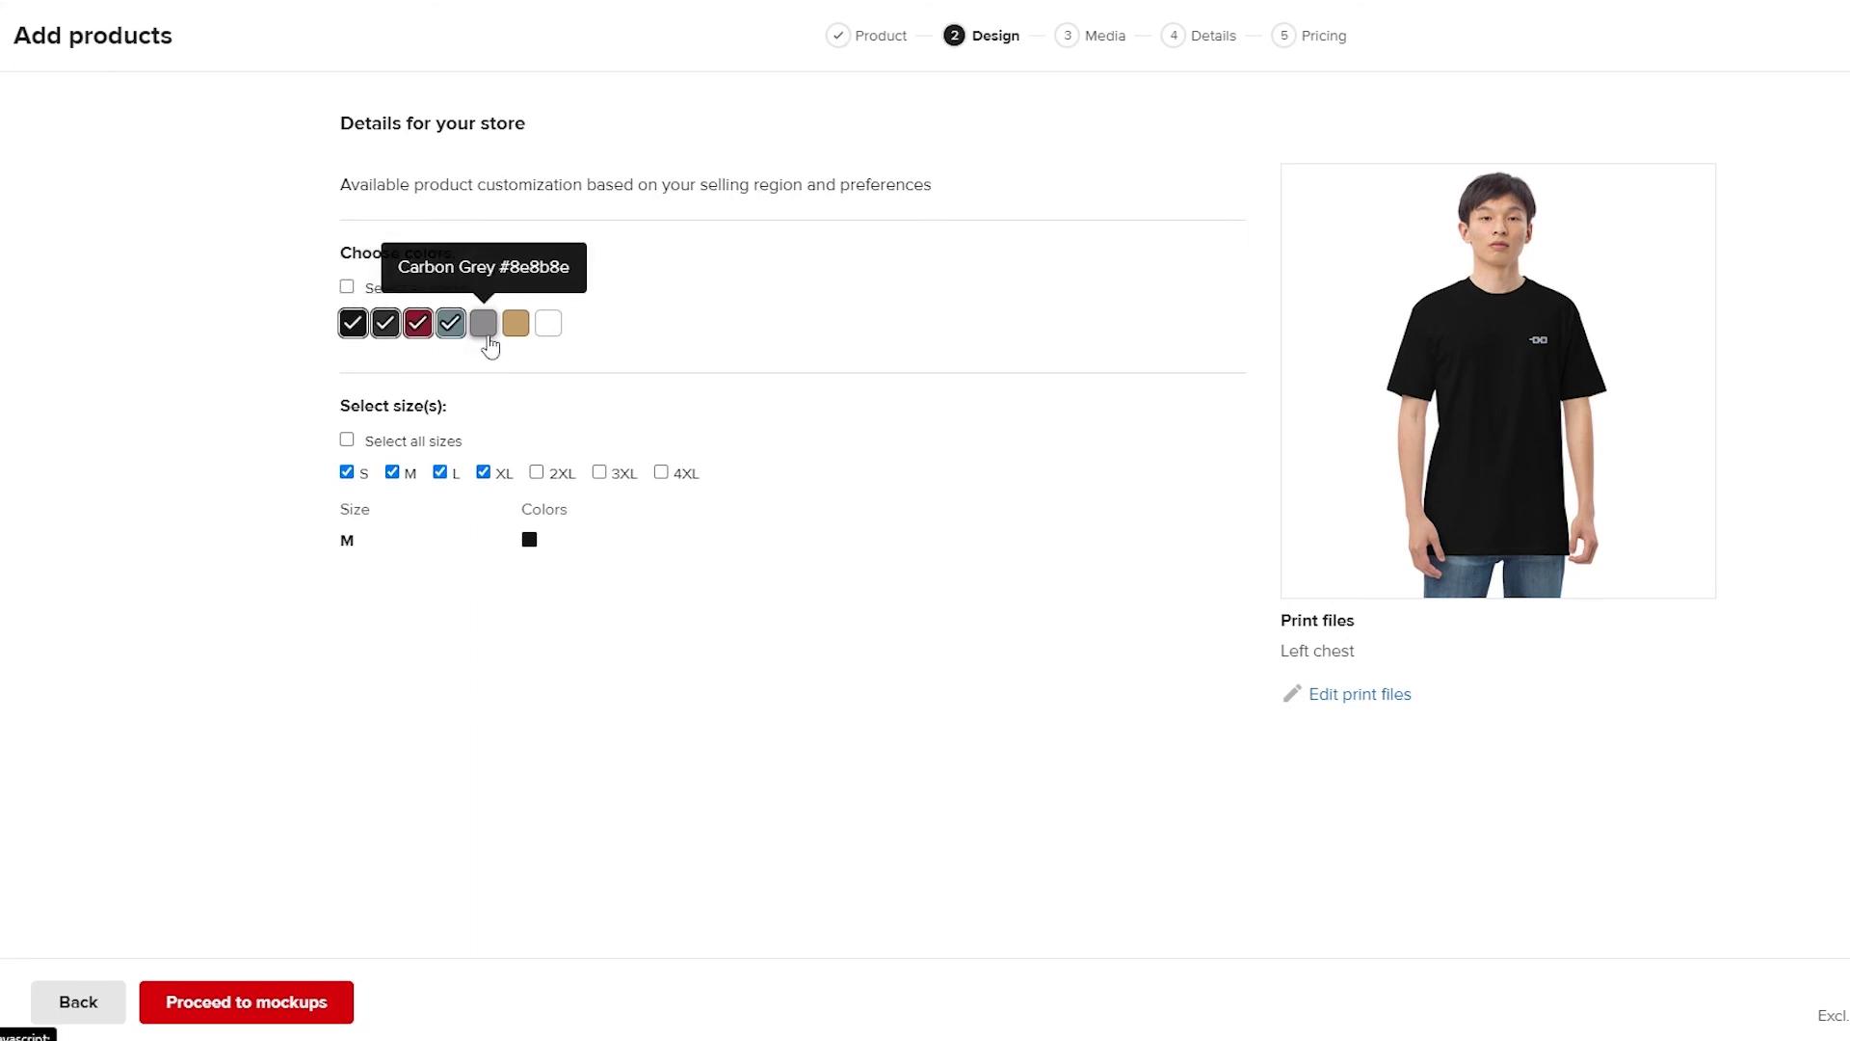
click(484, 323)
click(517, 324)
click(549, 323)
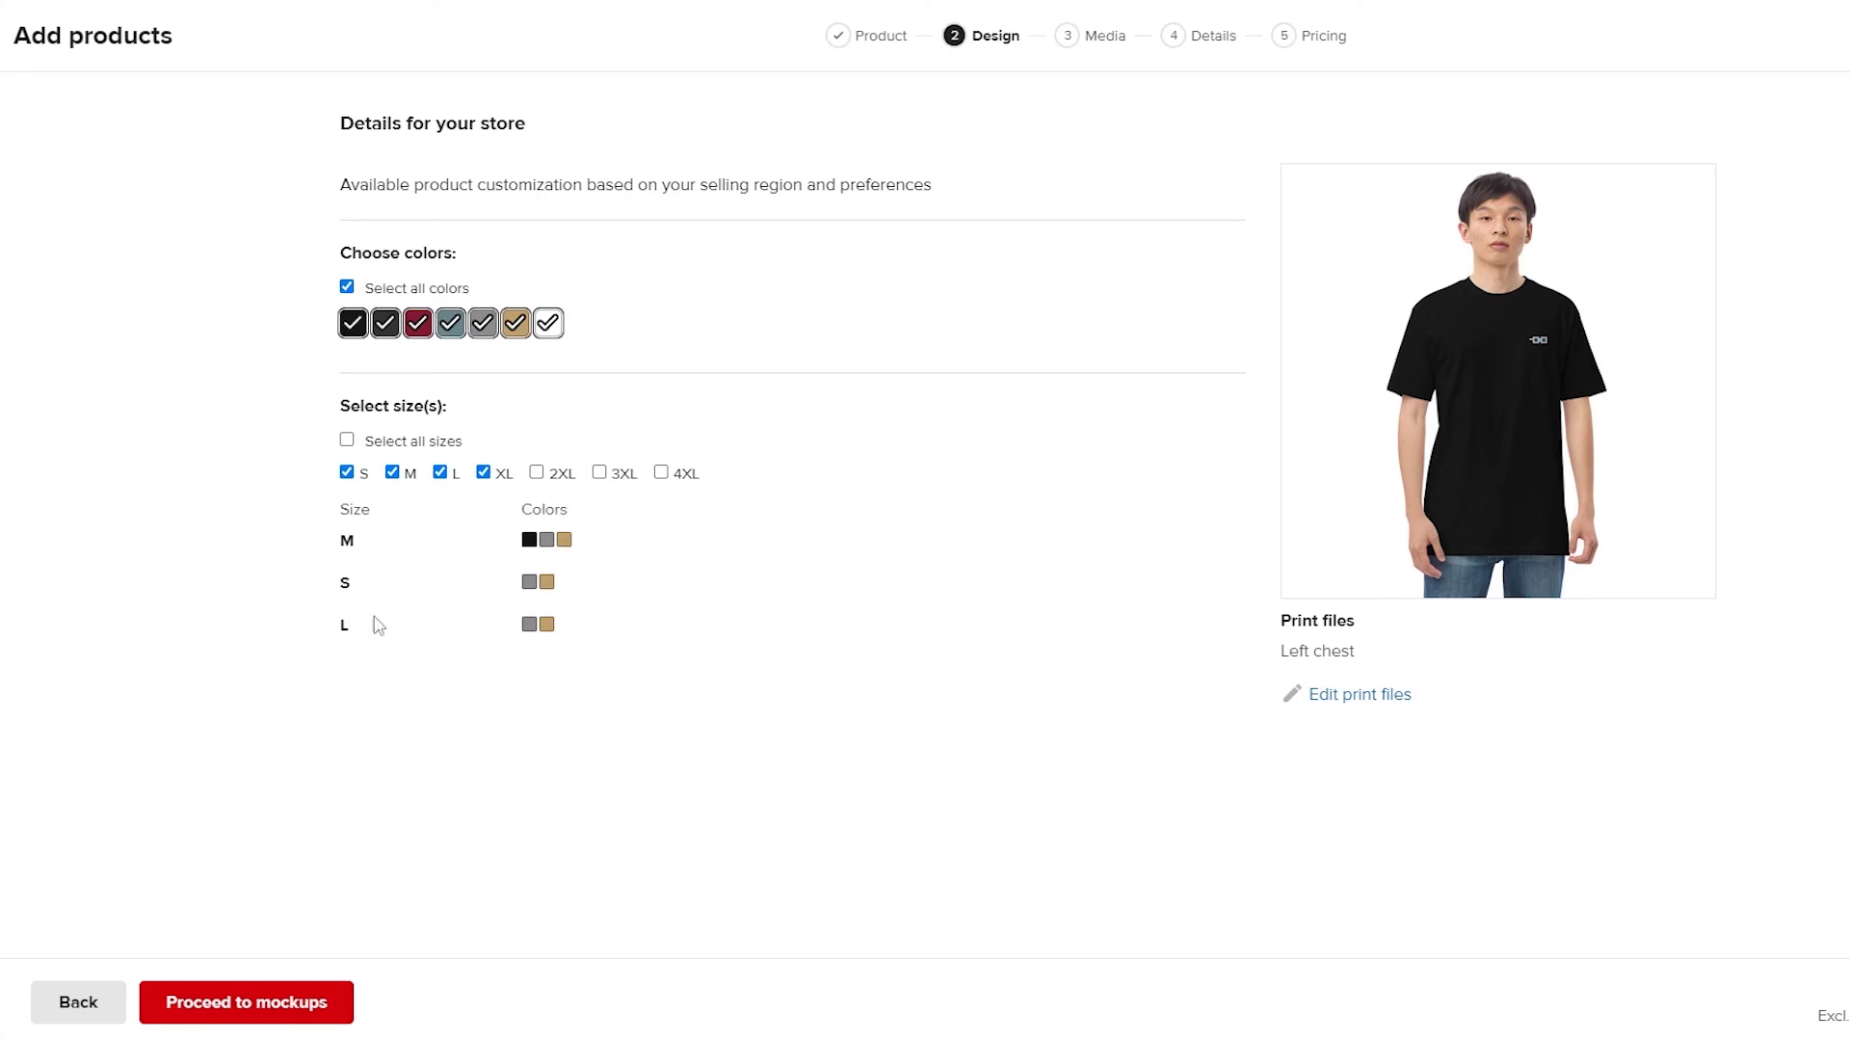
click(246, 1012)
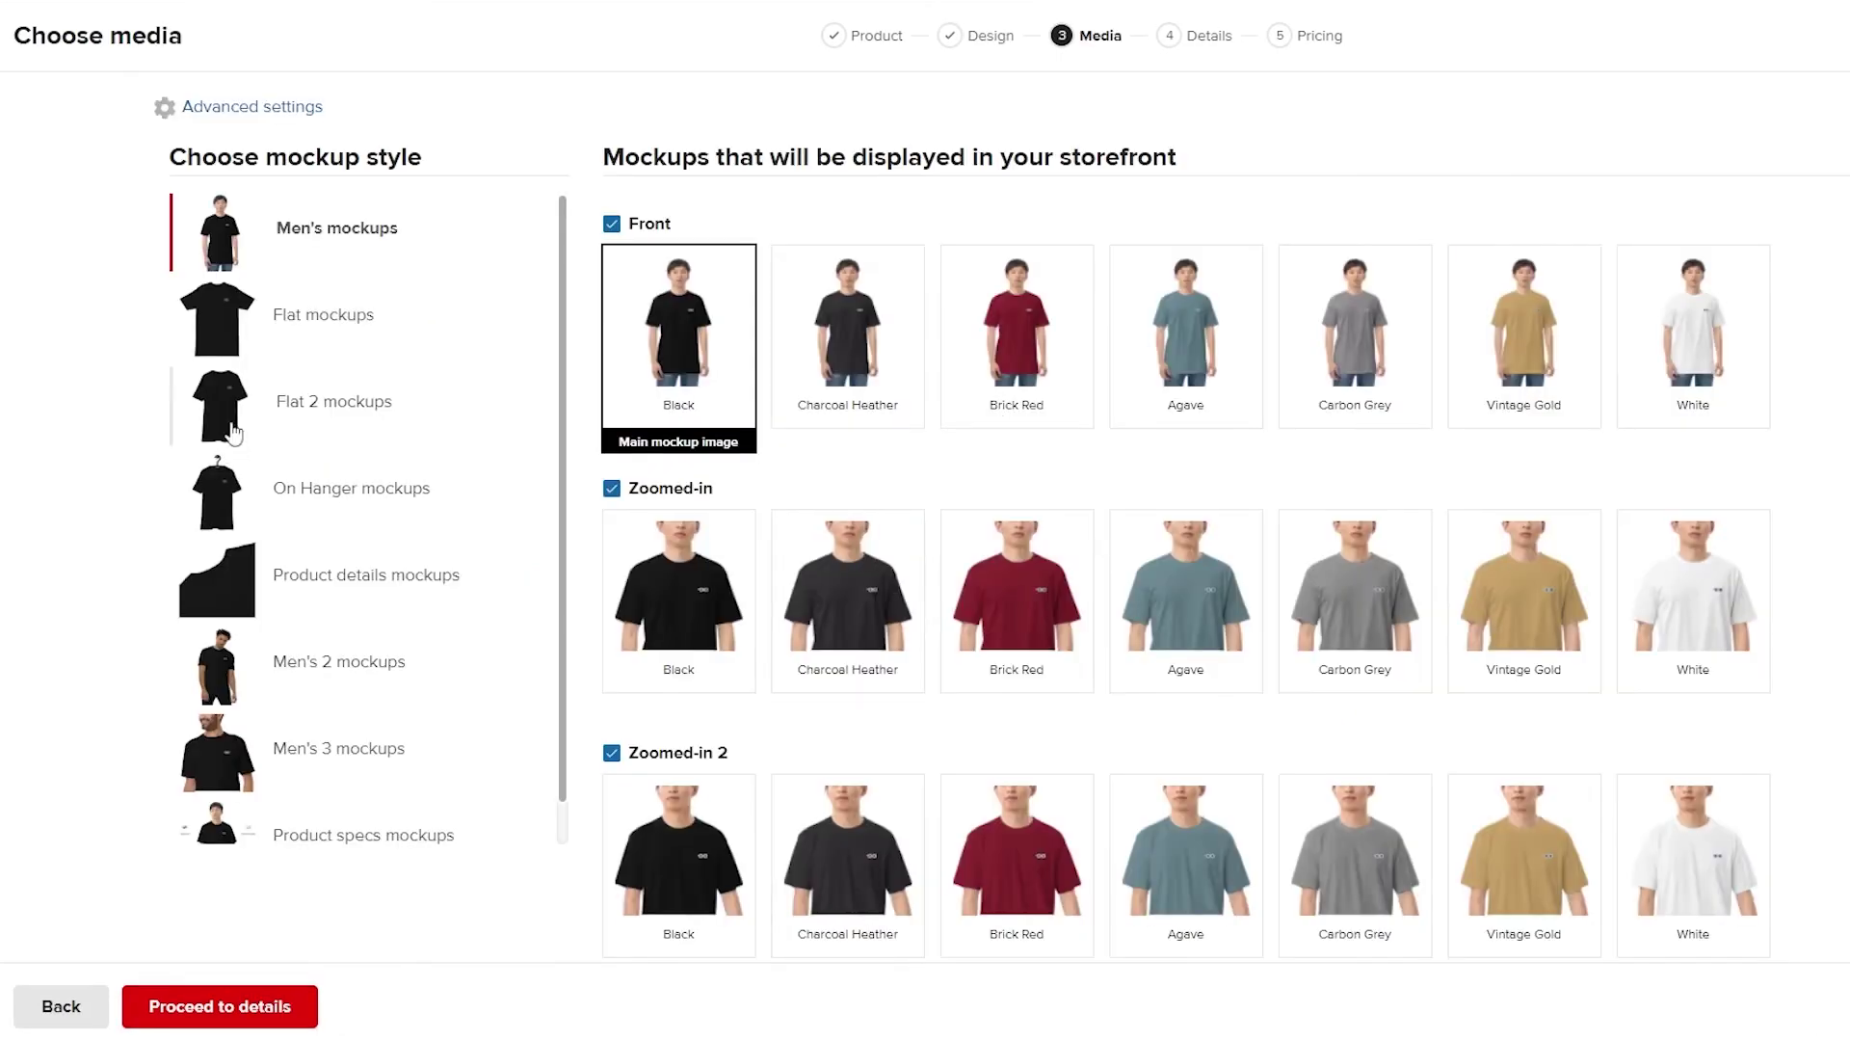
Review the men's mockups, keep the default mockups and product details, and proceed to the product pricing.
scroll(983, 405, down, 3)
scroll(930, 583, up, 3)
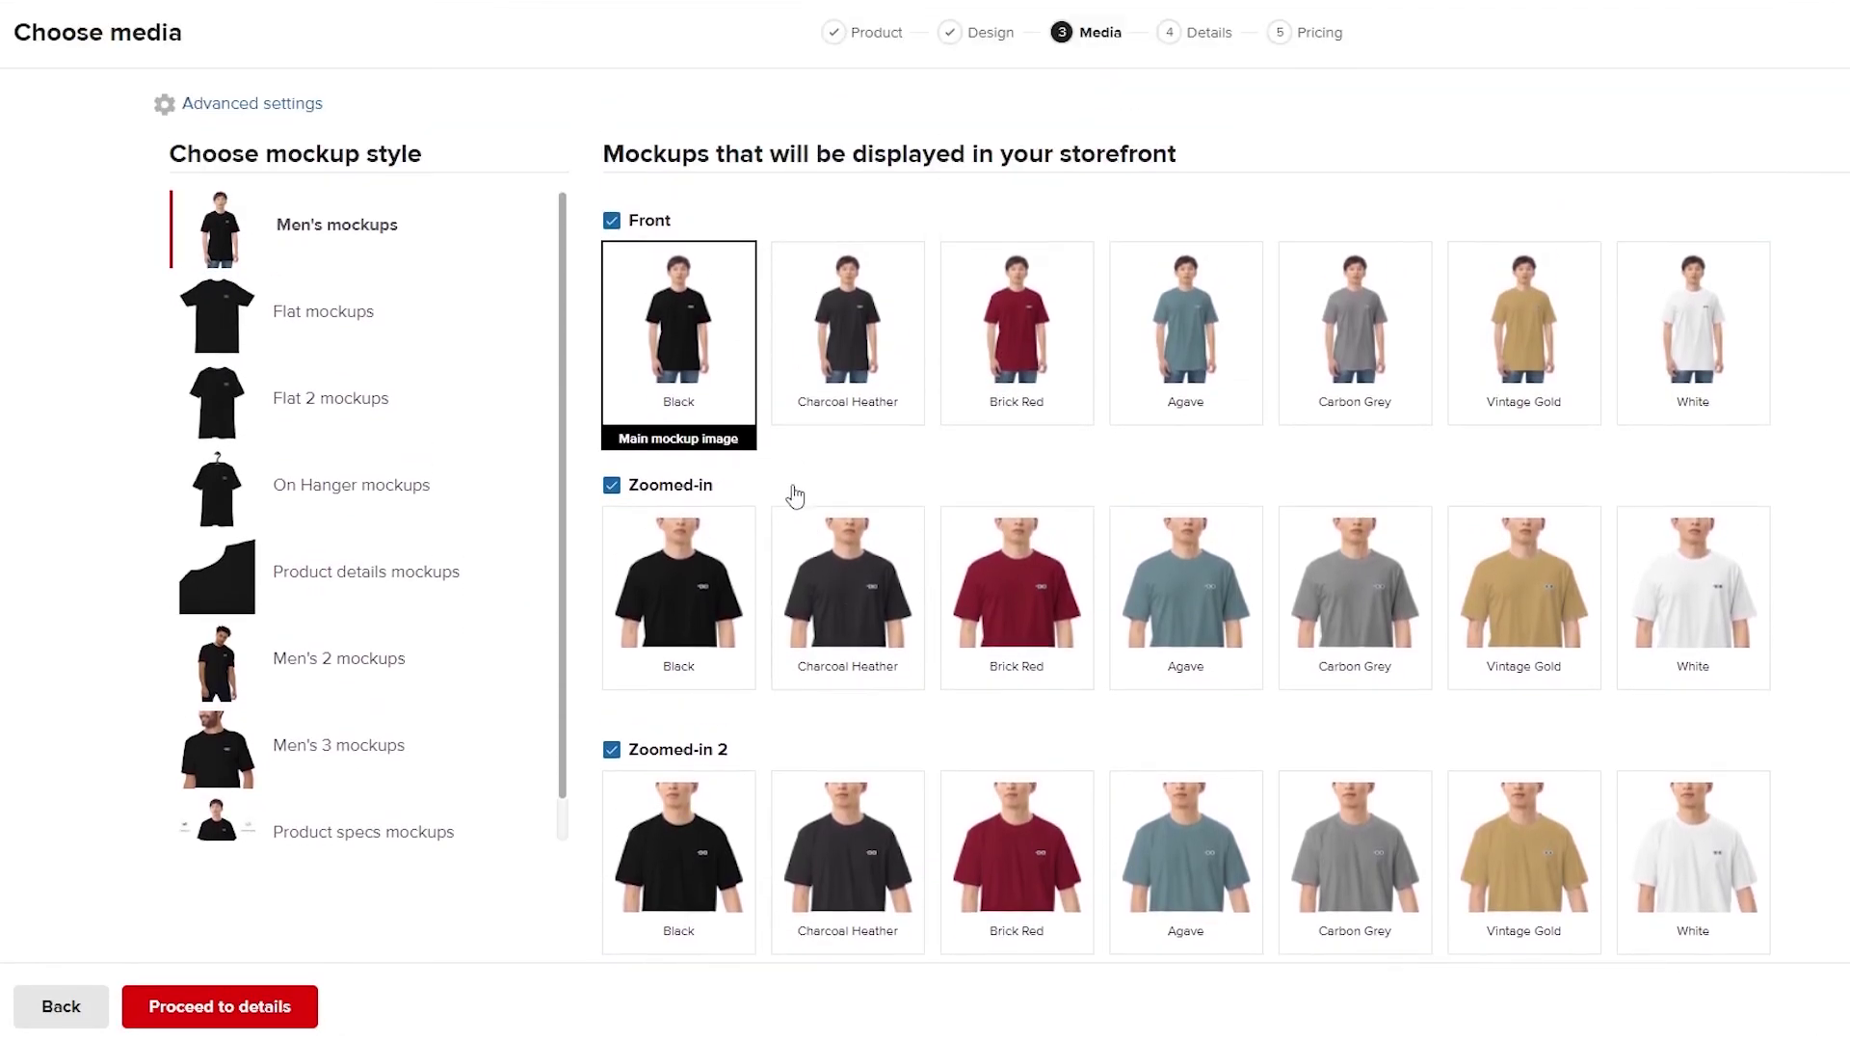
scroll(841, 706, down, 10)
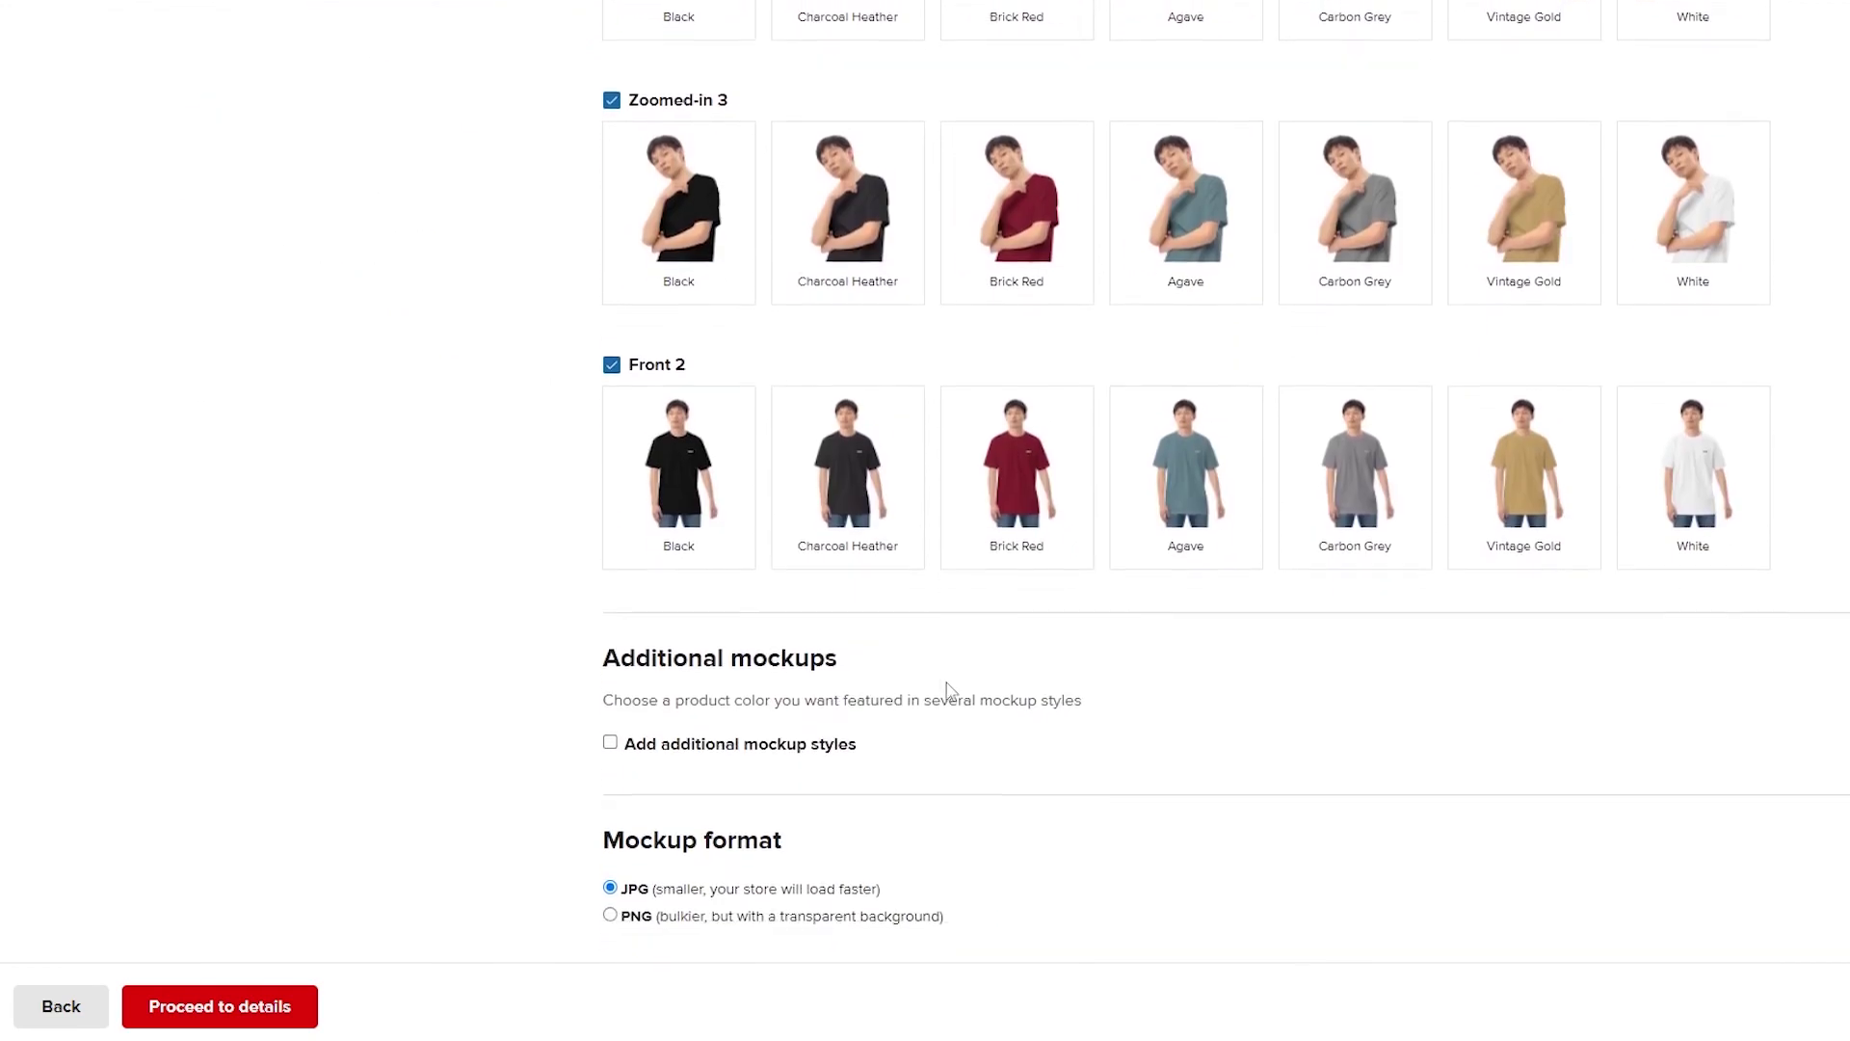
scroll(674, 759, up, 2)
scroll(616, 759, up, 10)
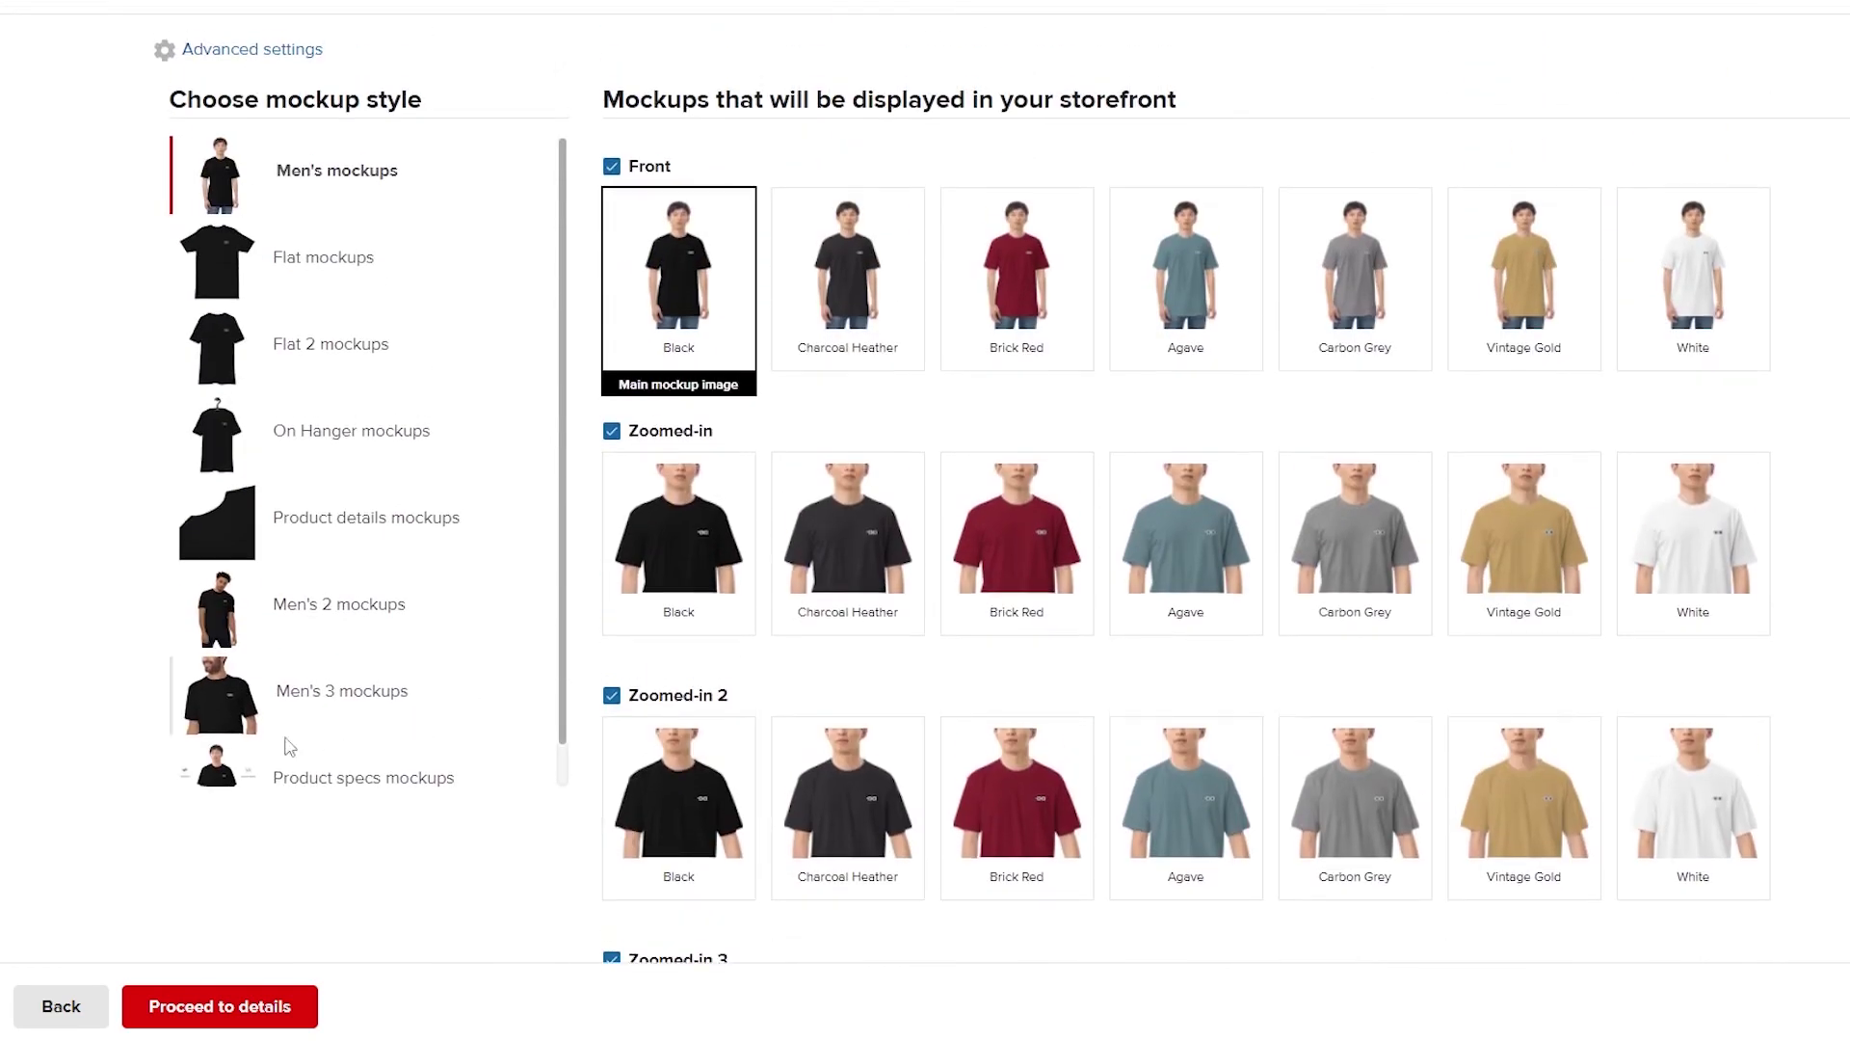
click(264, 1005)
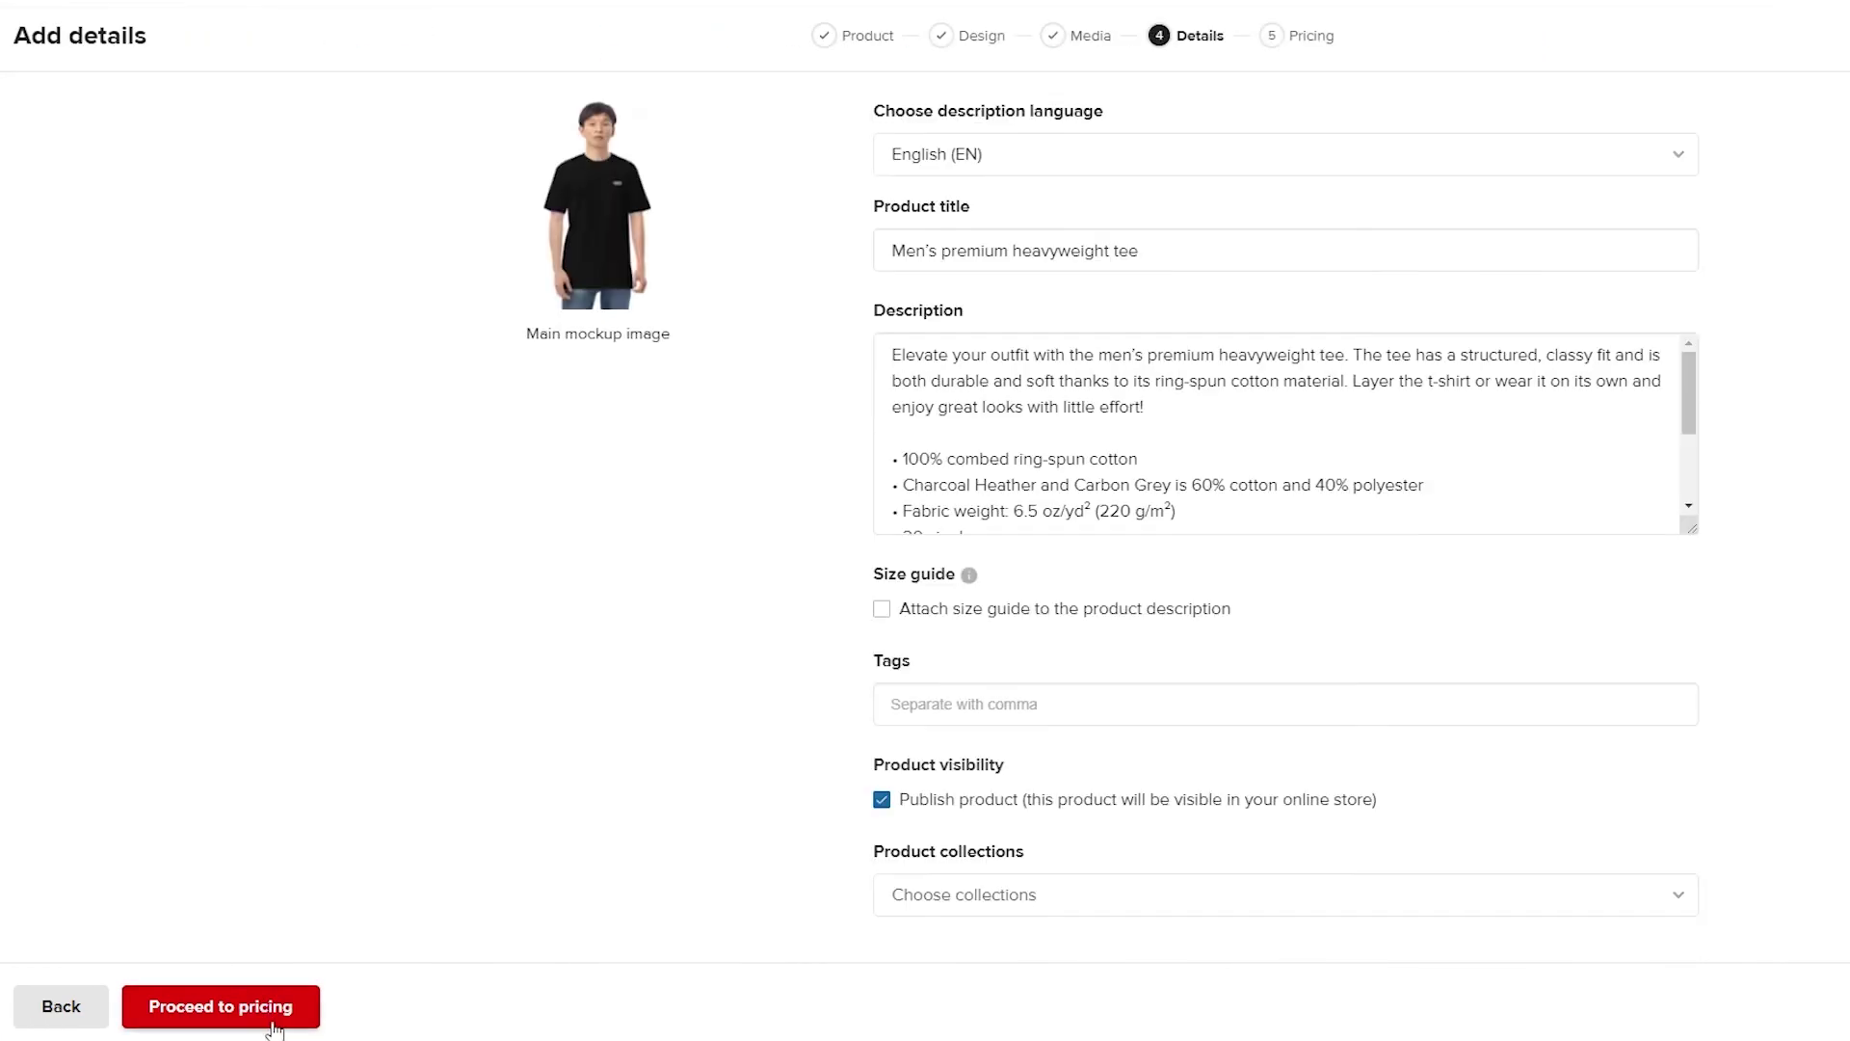
click(274, 1011)
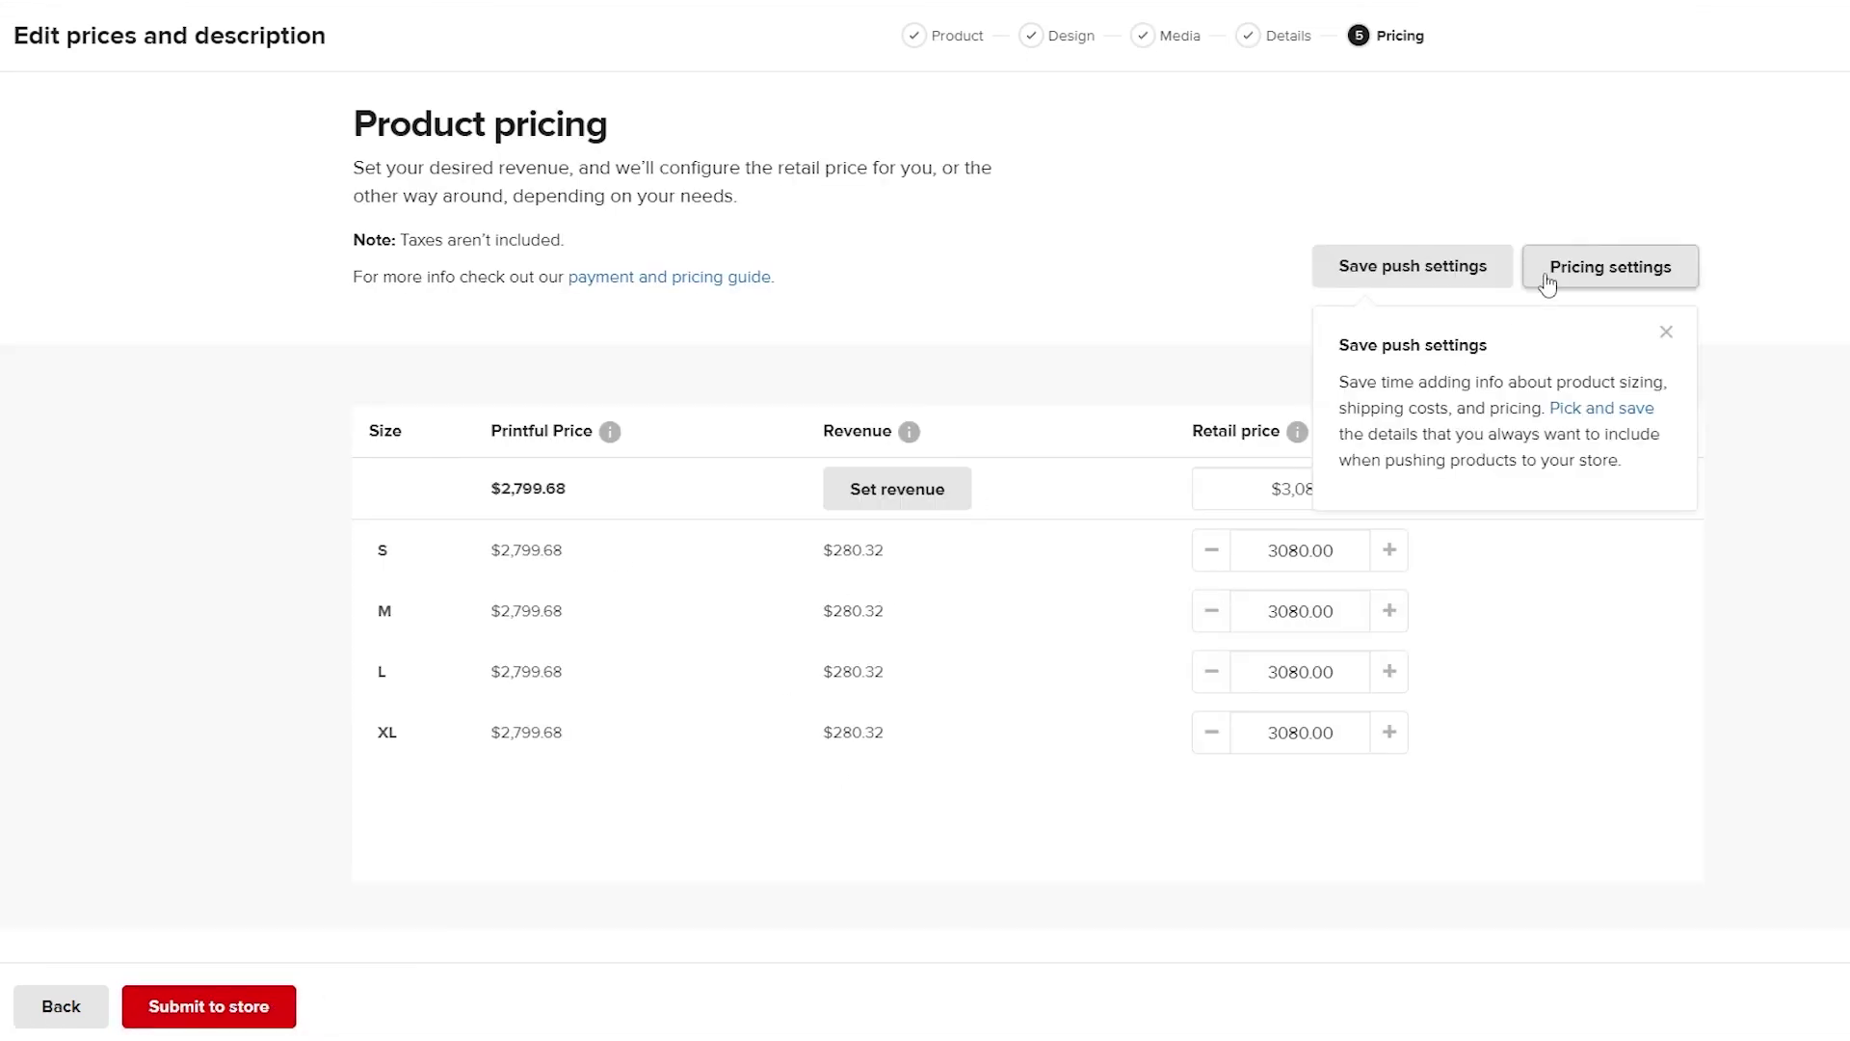
click(1667, 325)
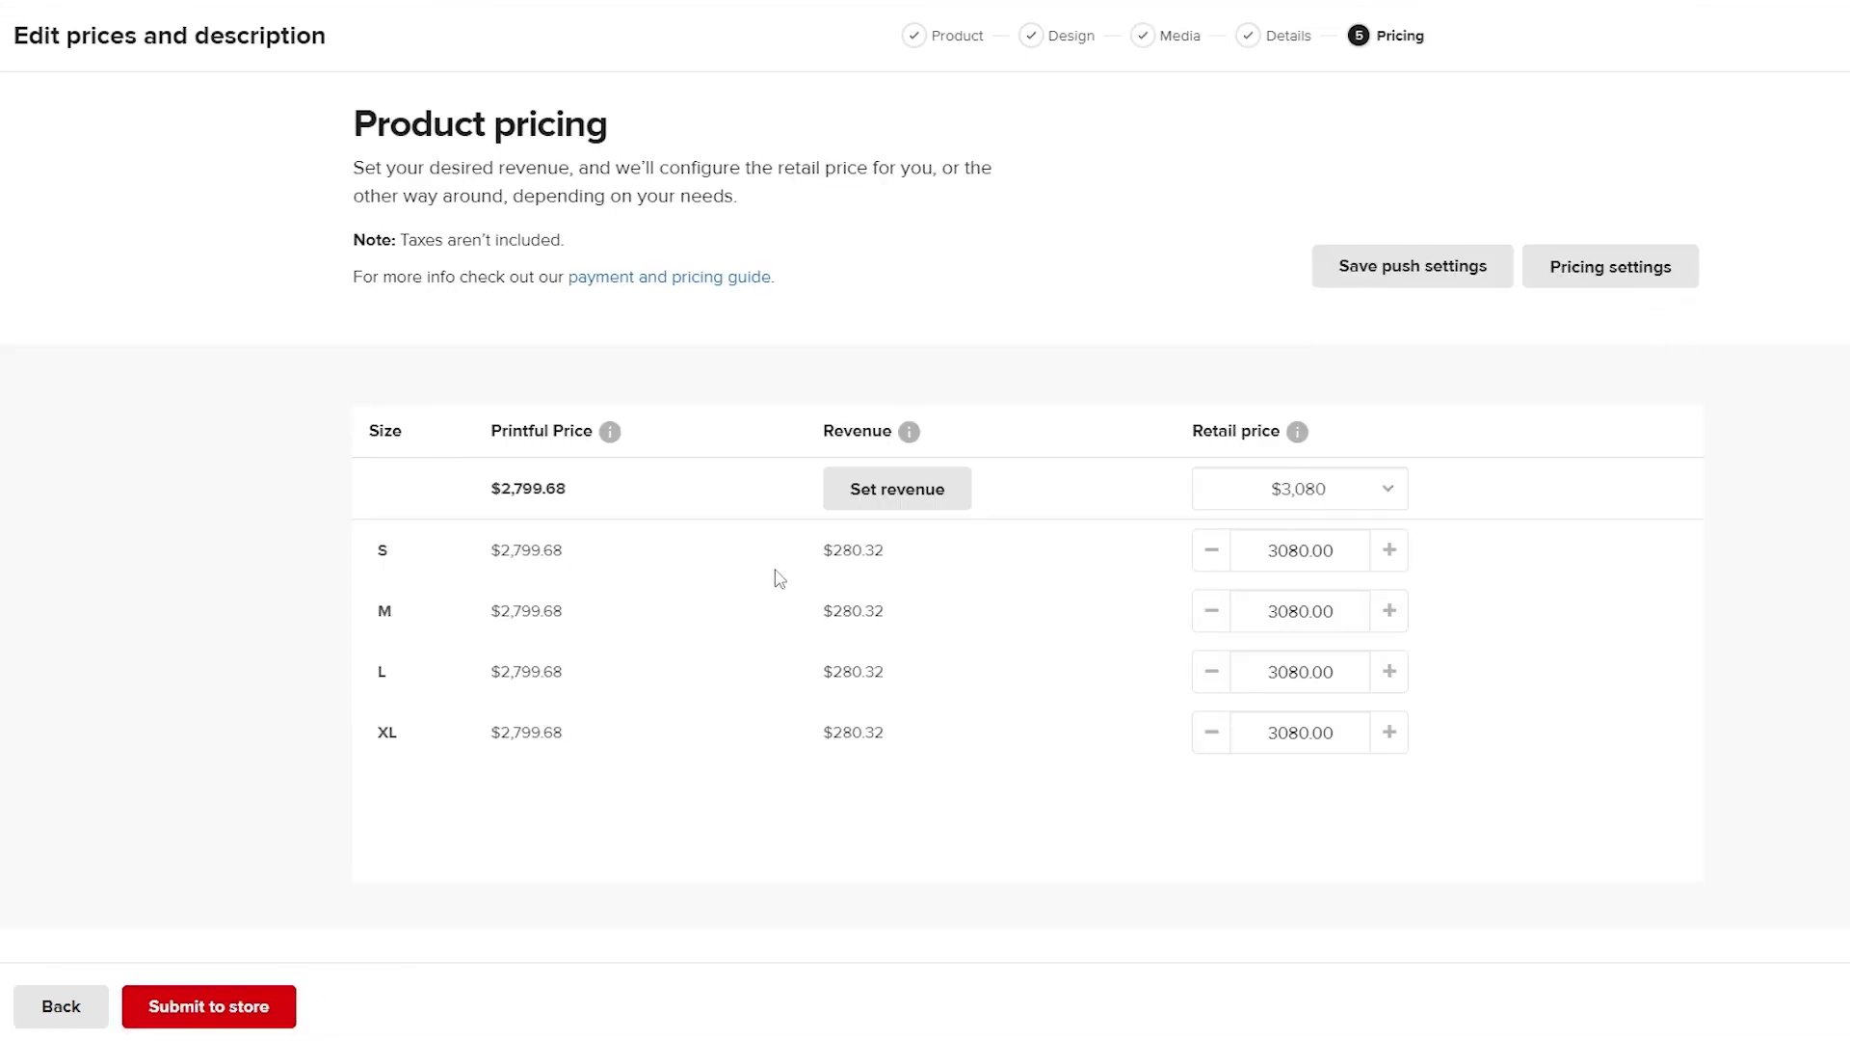
Apply a retail price of 20 USD to all sizes, and change the revenue back to 10%.
click(1347, 505)
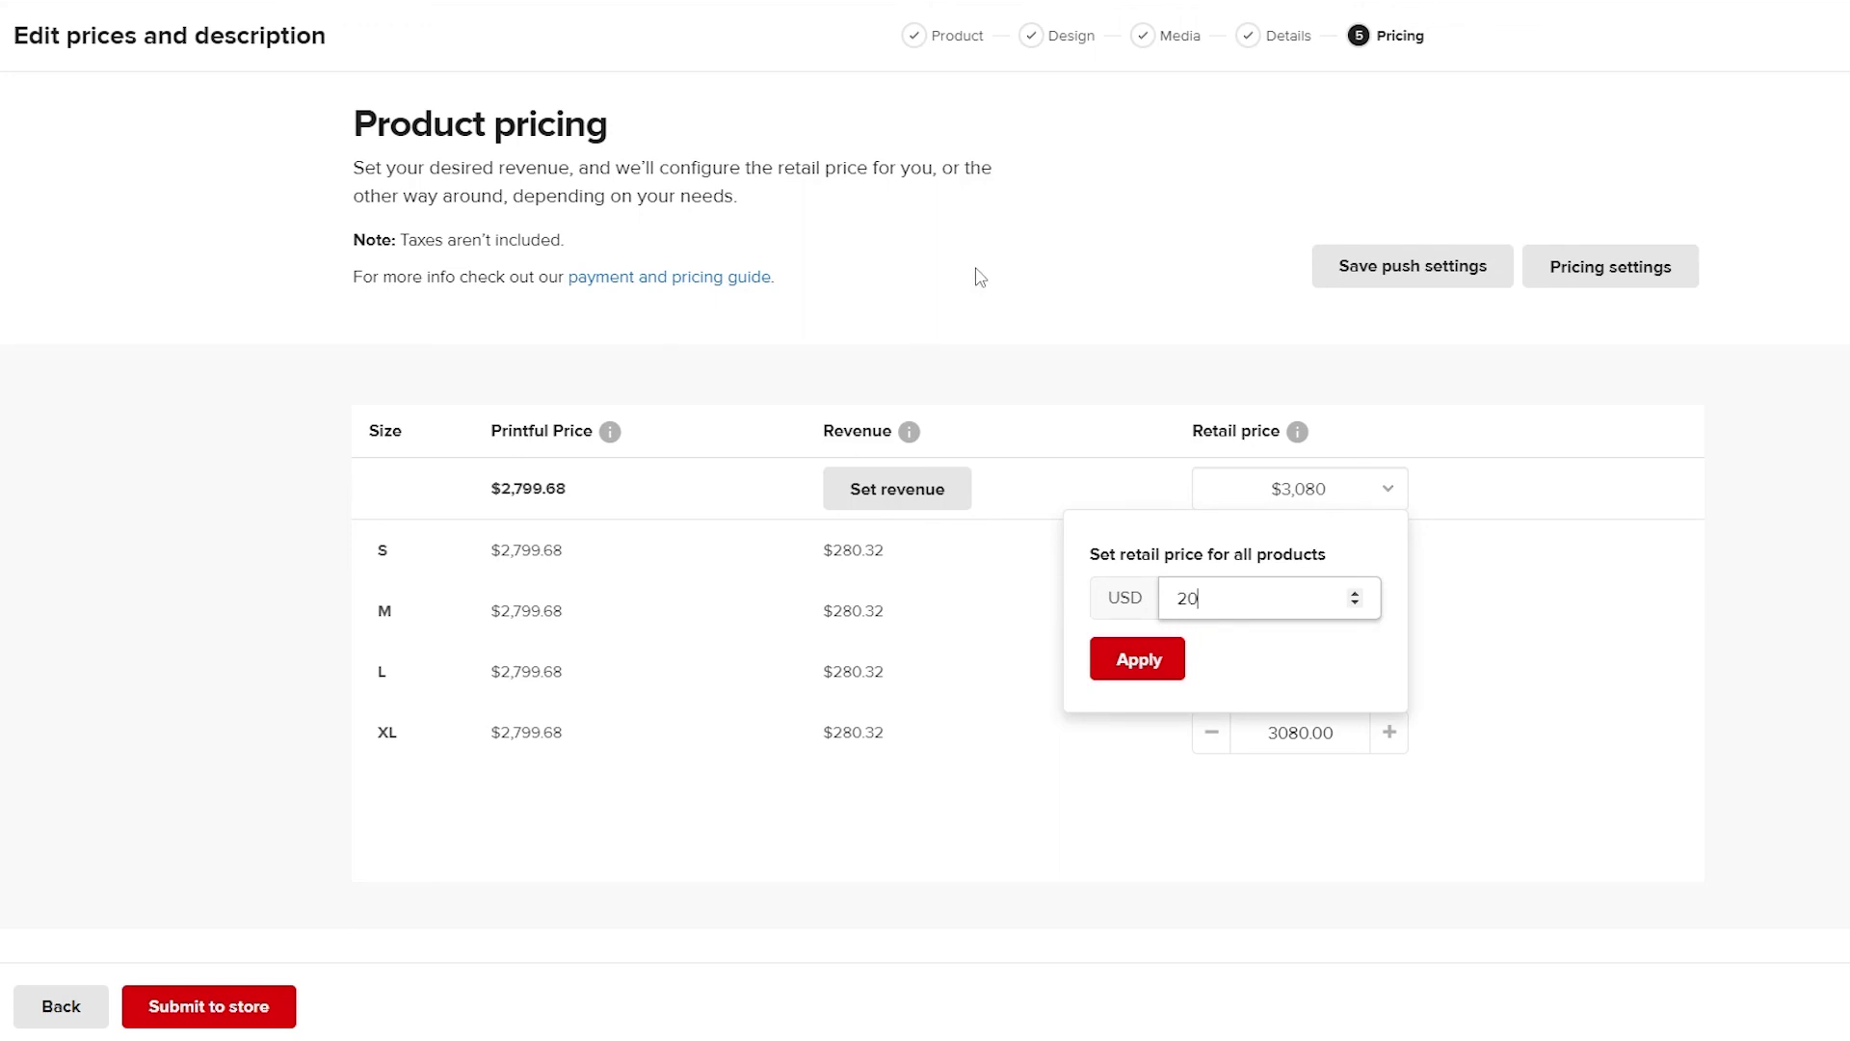
click(1143, 661)
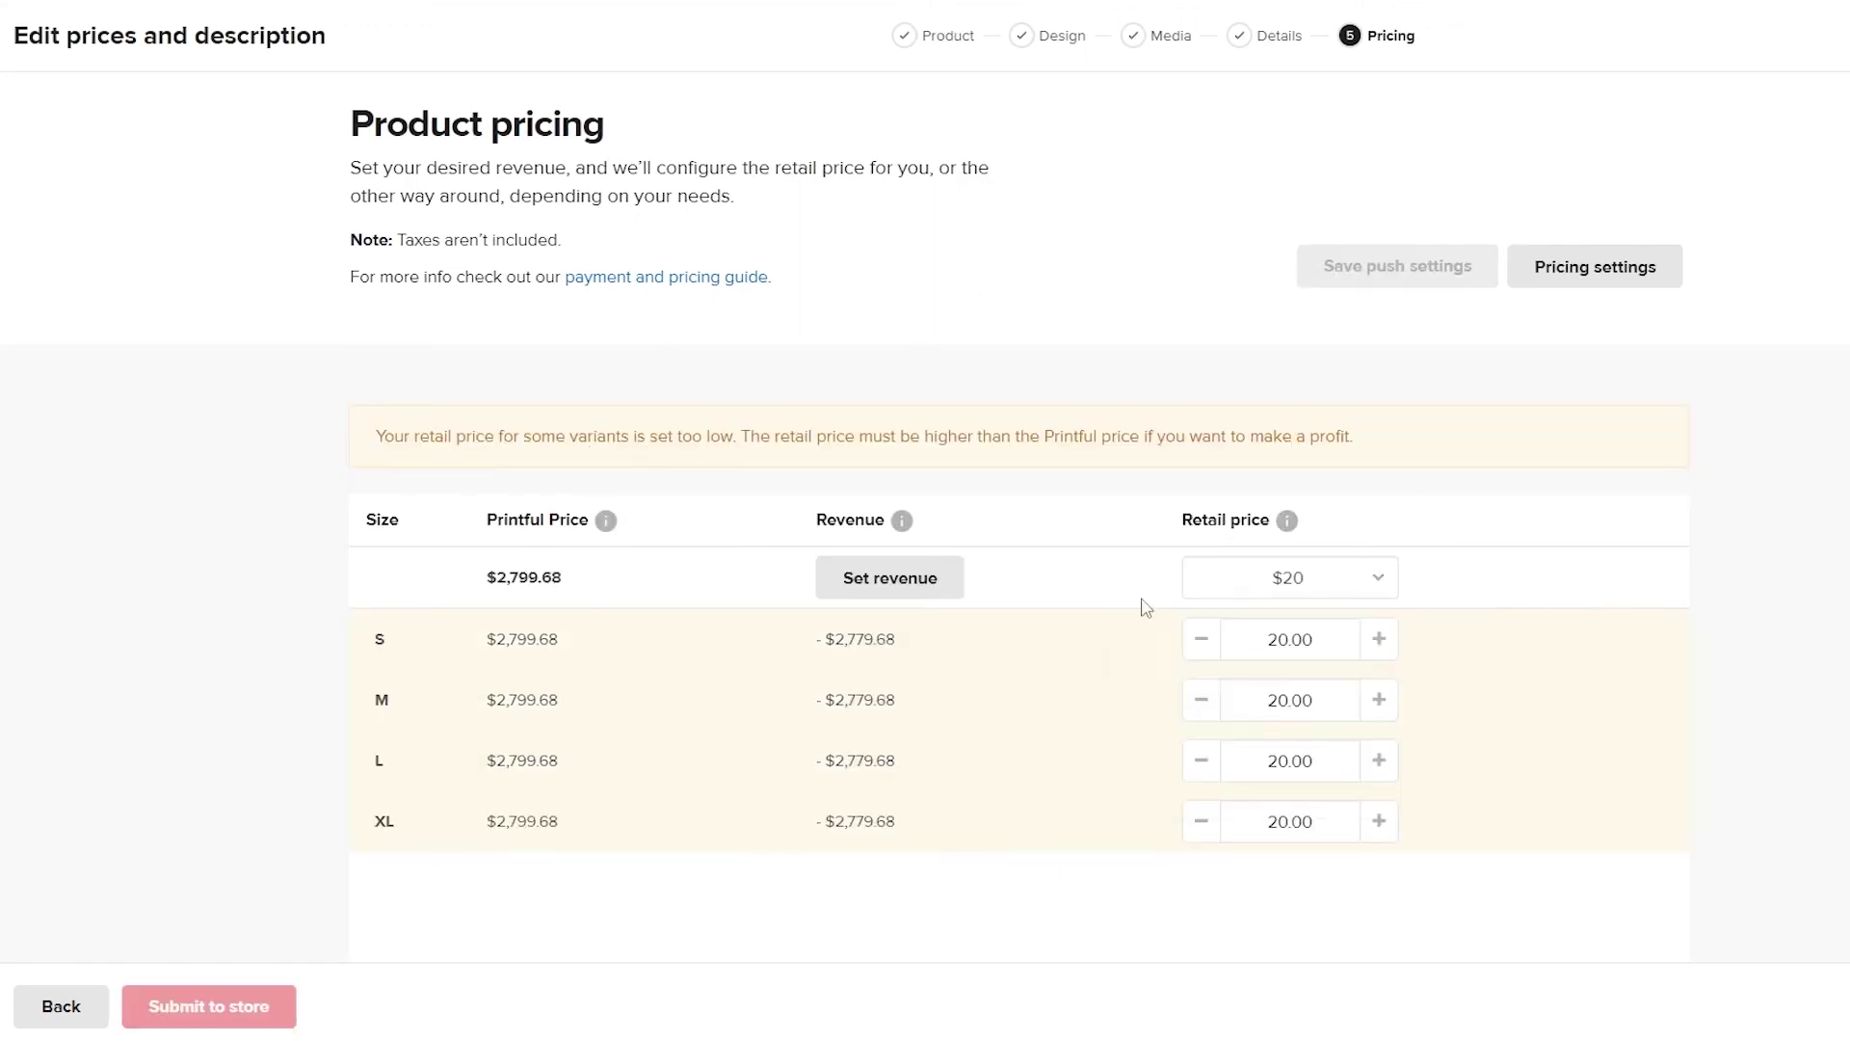
click(933, 583)
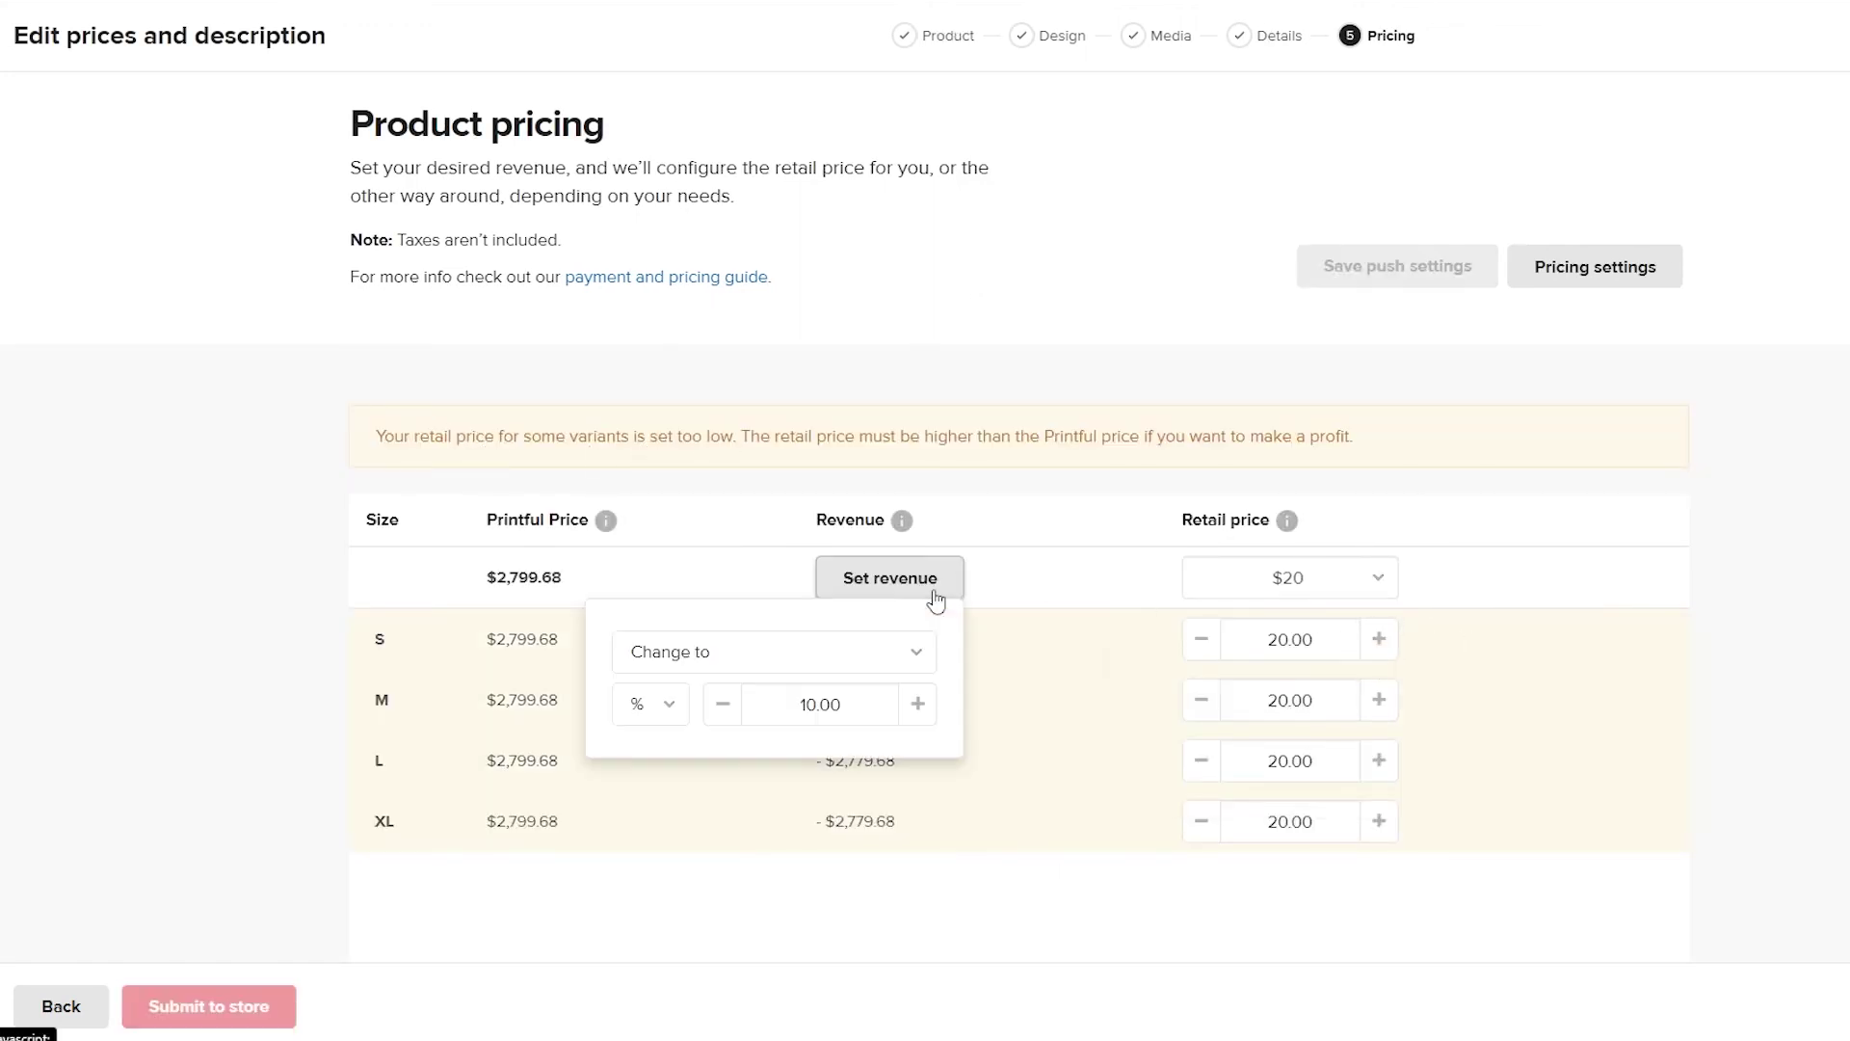
click(930, 657)
click(771, 713)
click(1626, 492)
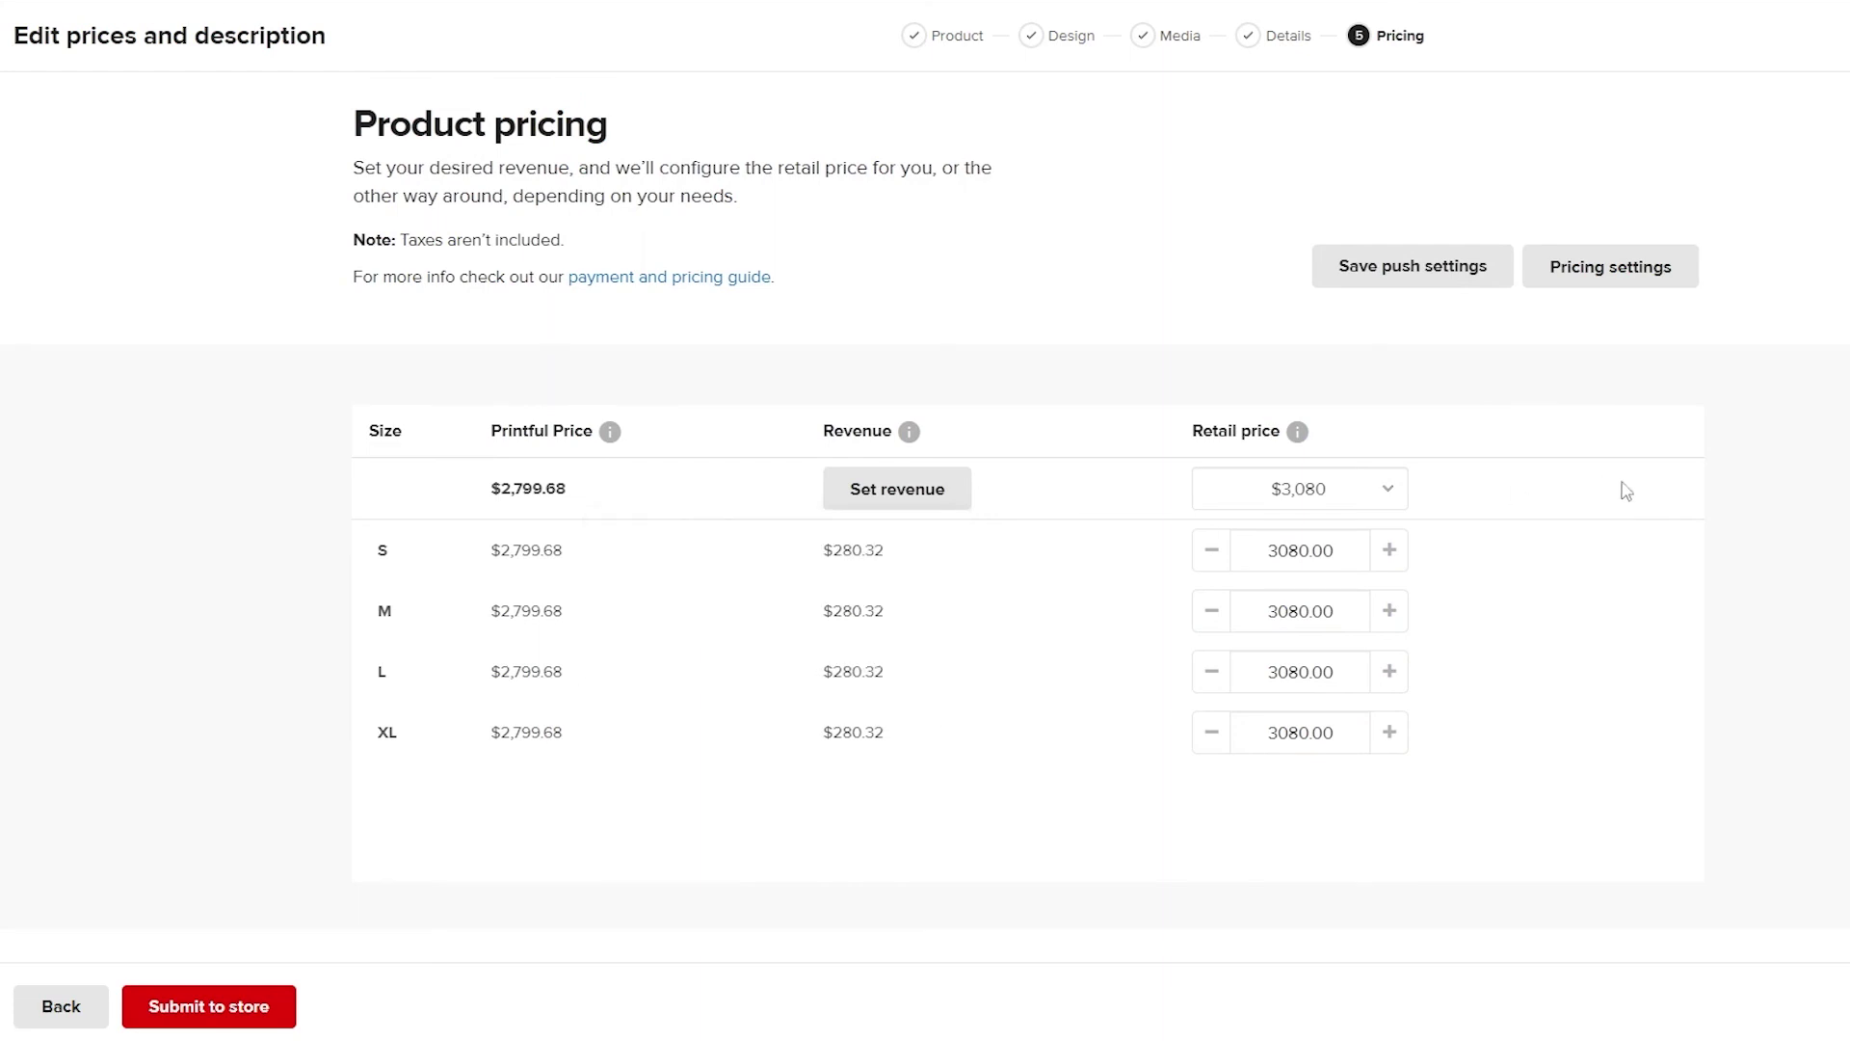
Lower the retail prices to 3074 for S, 3075 for M, 3077 for L and 3076 for XL, and submit the product to the store.
click(1211, 550)
click(1212, 611)
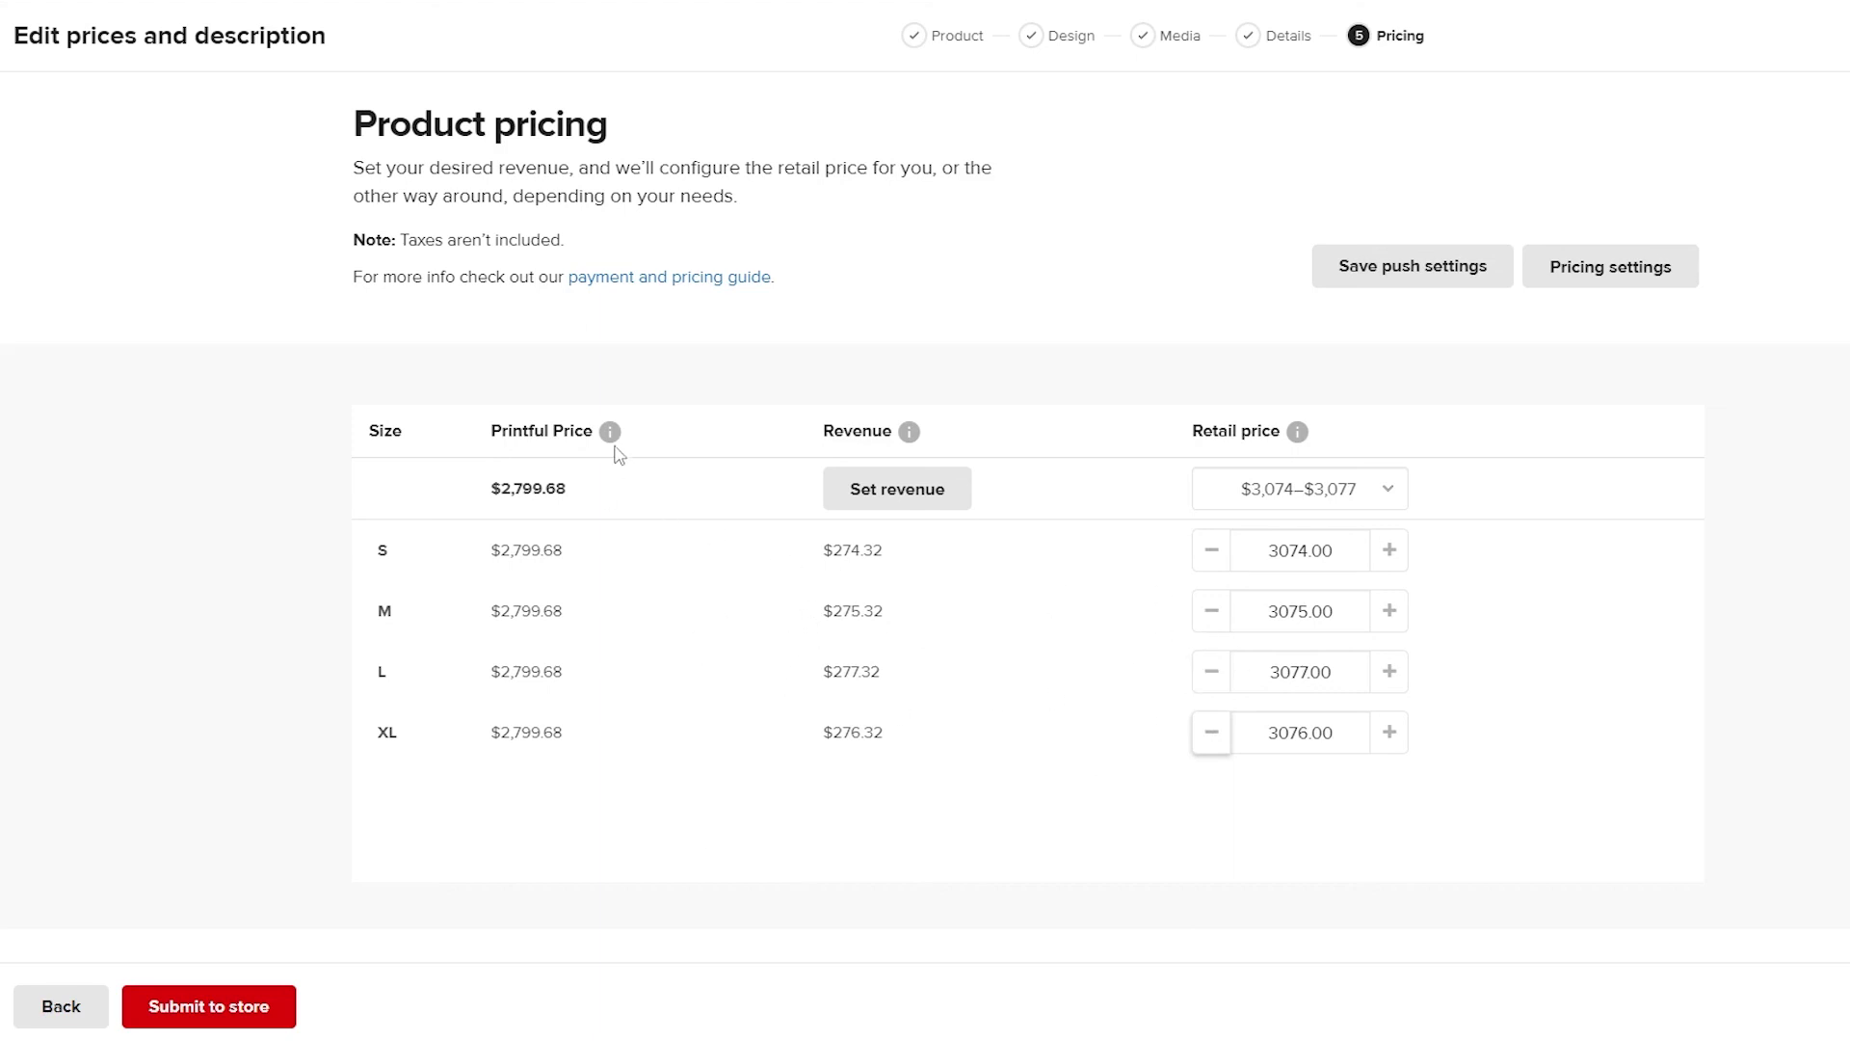
click(208, 1025)
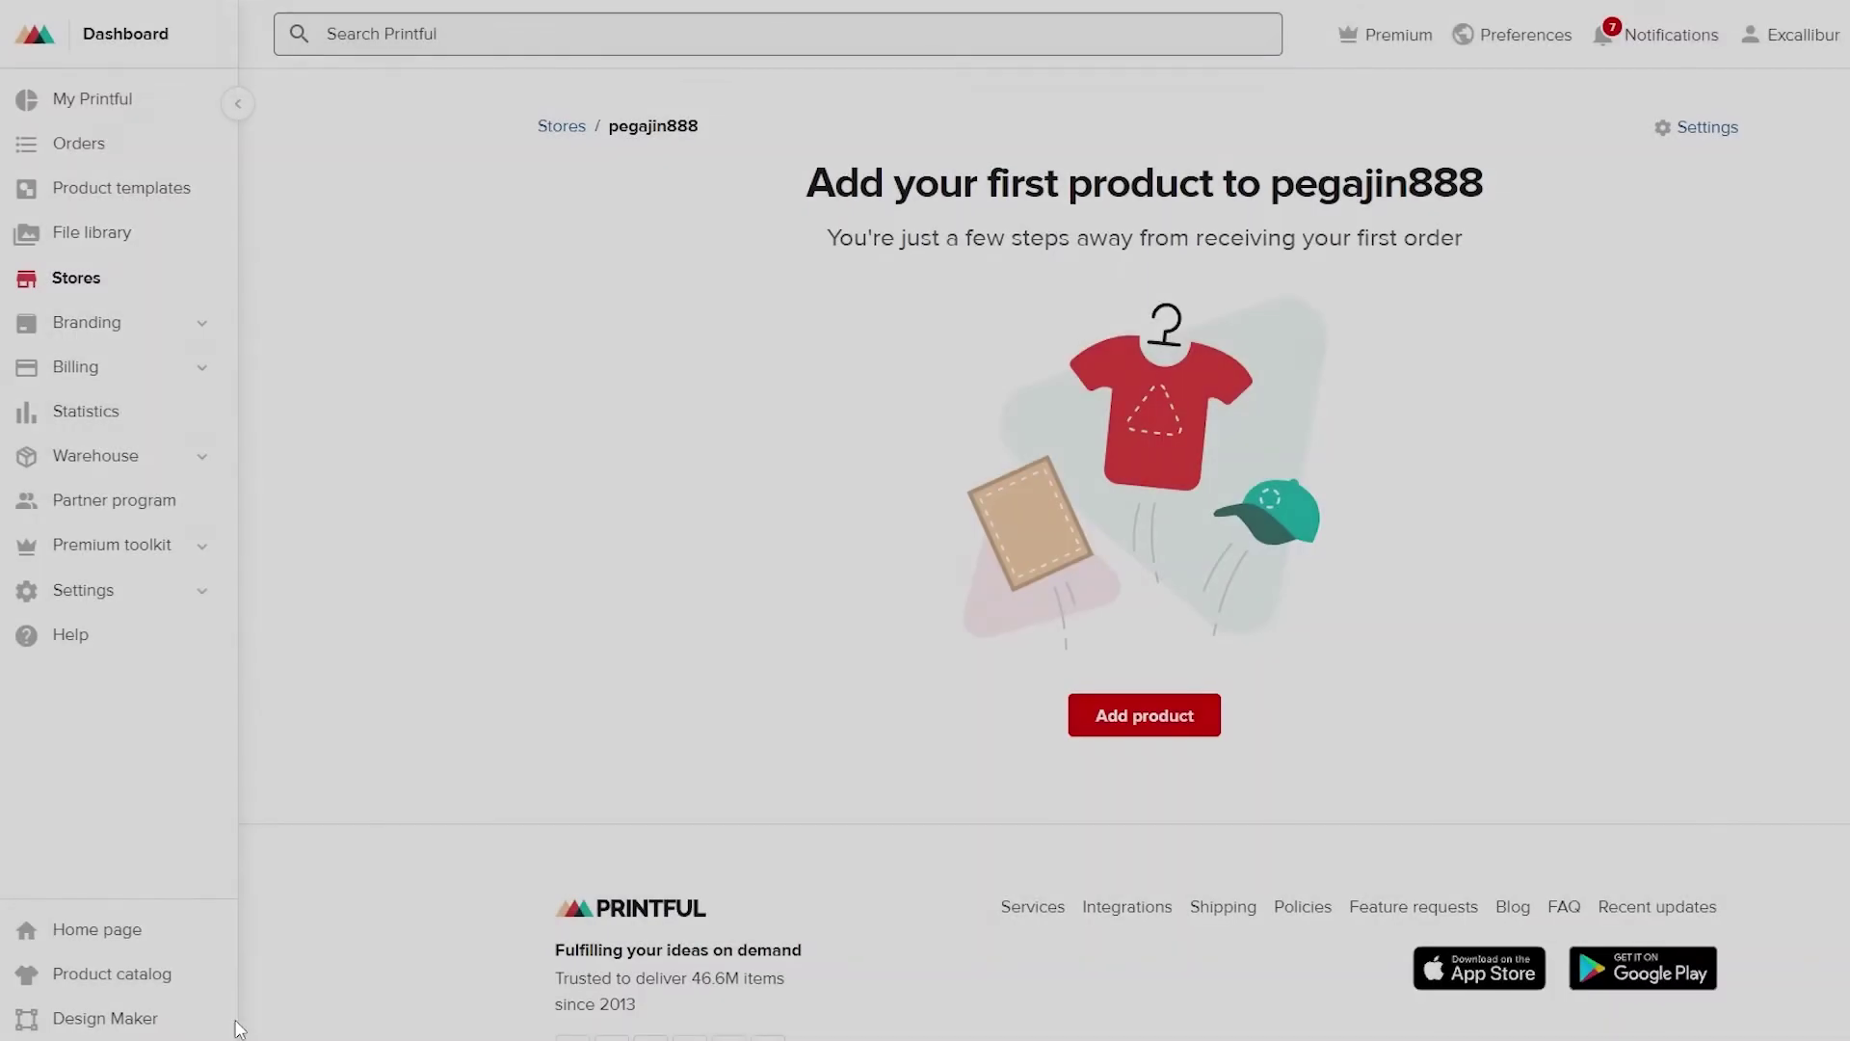